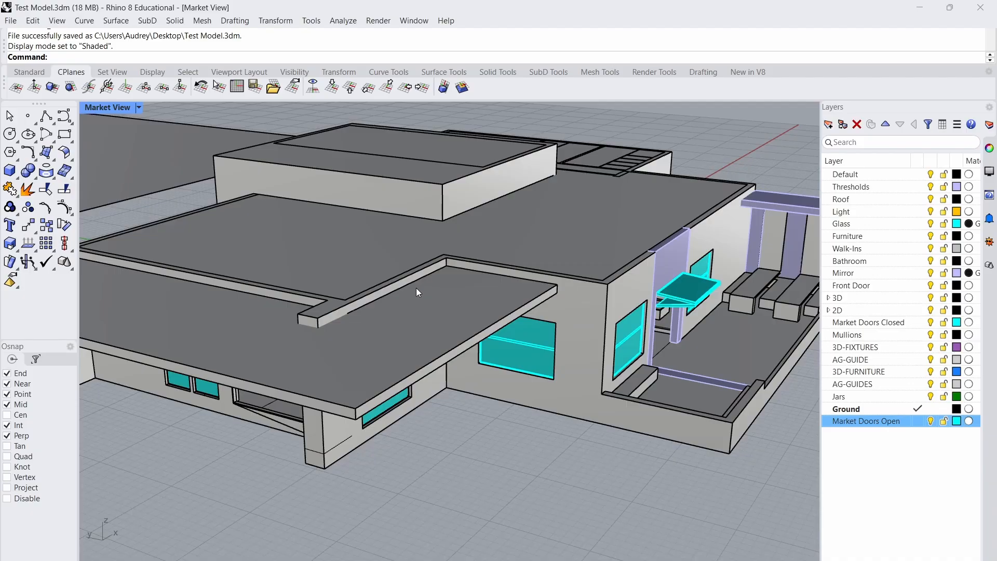
right_drag(416, 288, 103, 189)
click(9, 170)
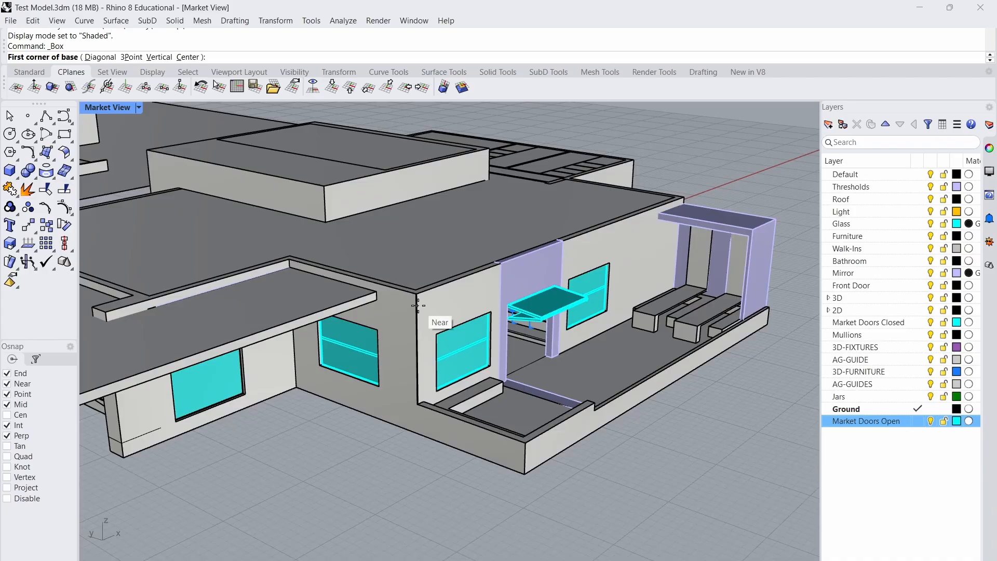
key(Escape)
scroll(439, 346, up, 5)
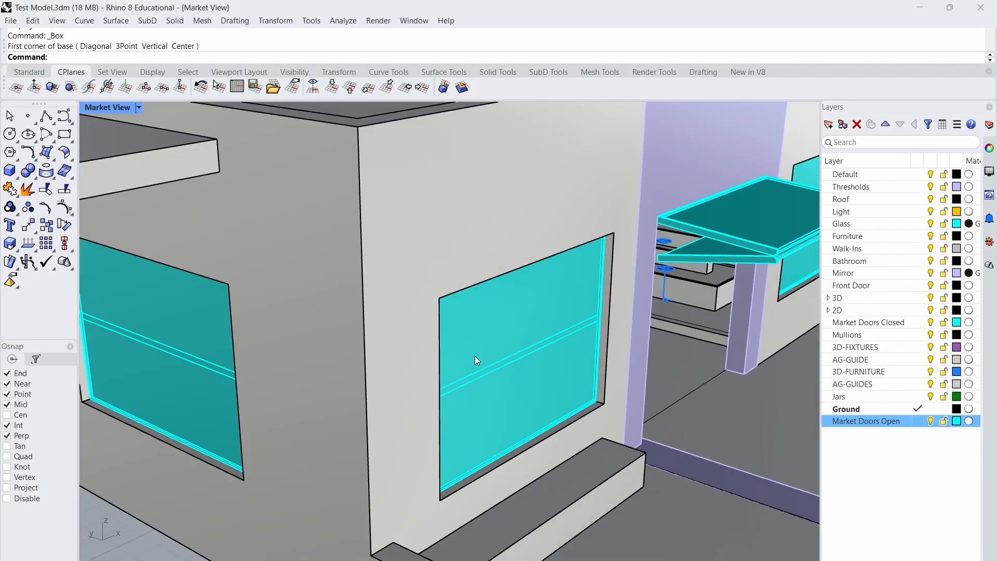
scroll(440, 329, down, 5)
click(392, 278)
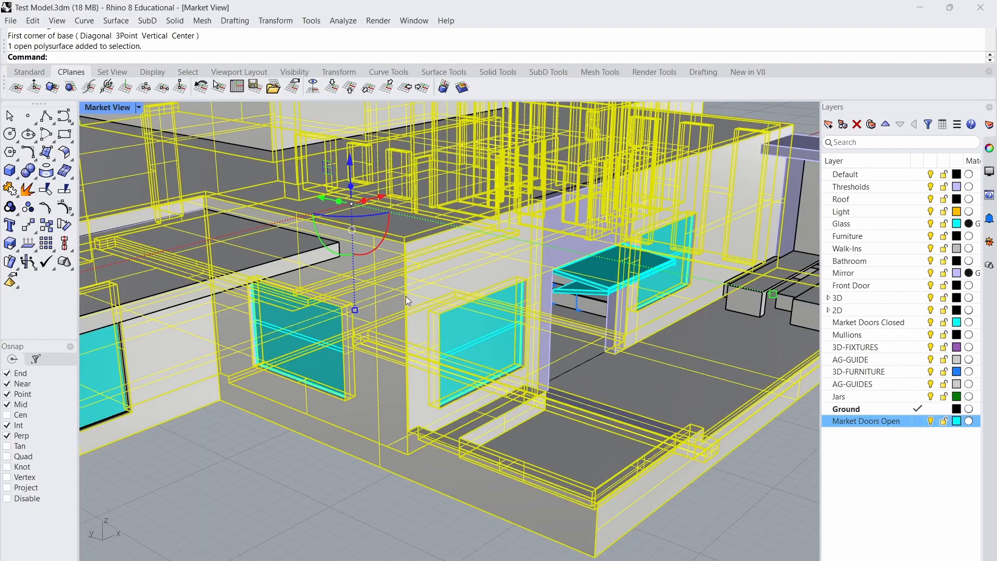
key(Escape)
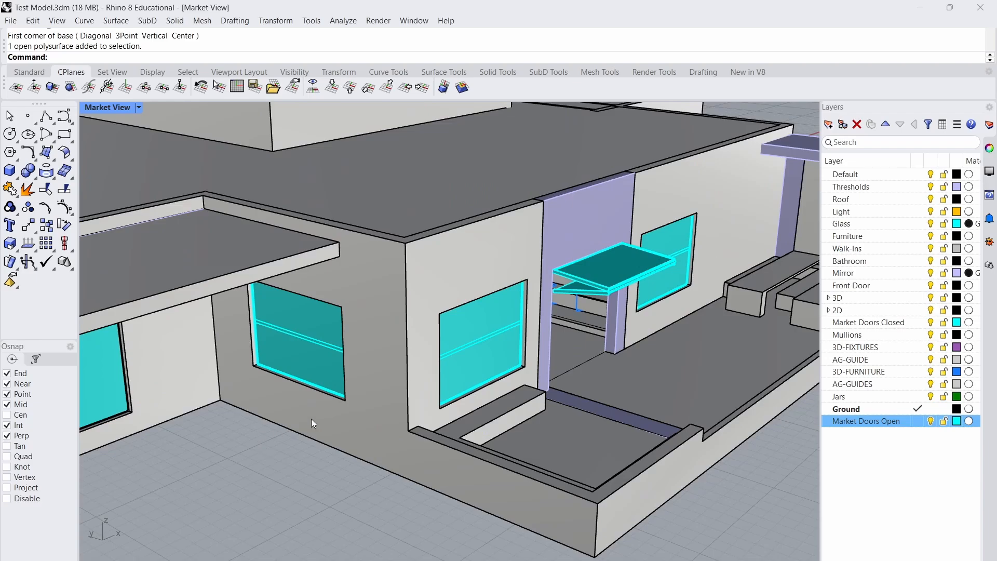
Draw a box along the base of the exterior wall, from the inner wall corner to the terrace's outer corner and up to the parapet top.
right_drag(311, 419, 312, 421)
right_drag(123, 298, 120, 296)
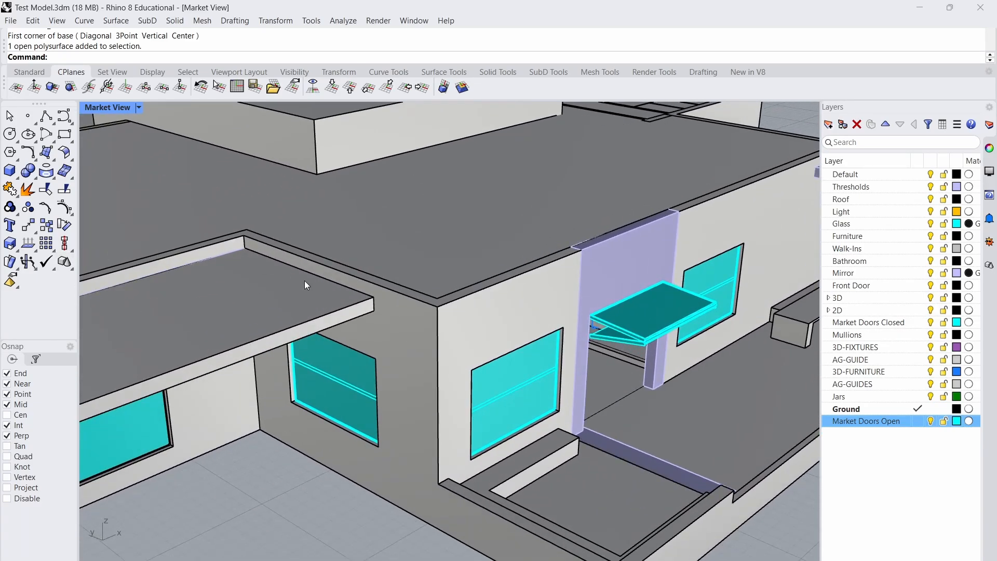
click(12, 174)
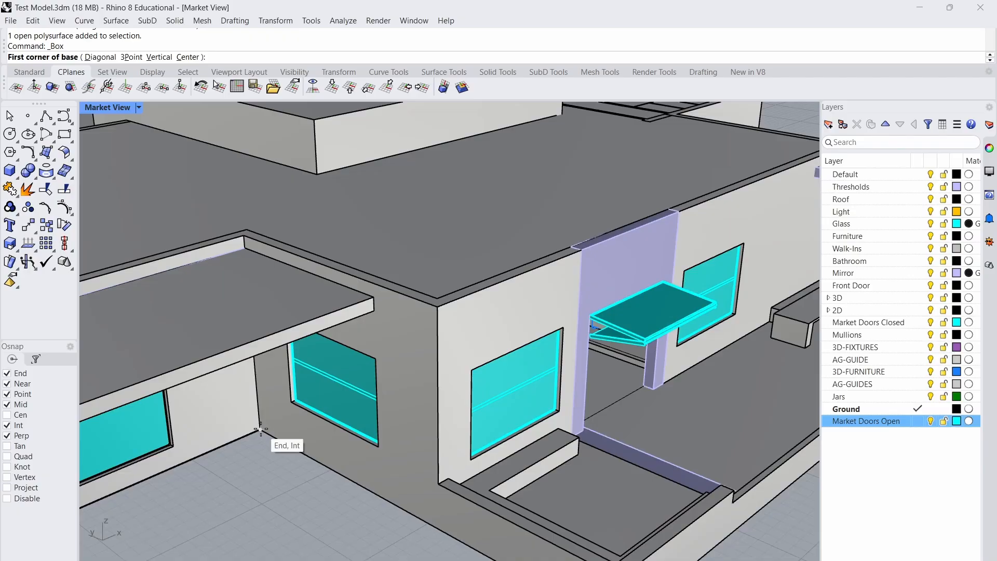
click(261, 429)
shift+right_drag(426, 418, 347, 354)
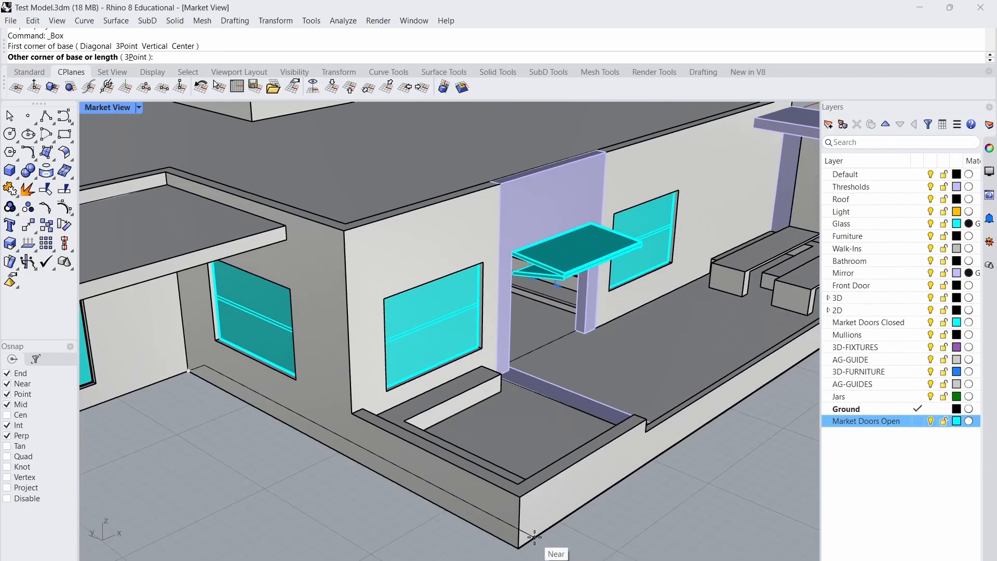
click(520, 485)
click(518, 479)
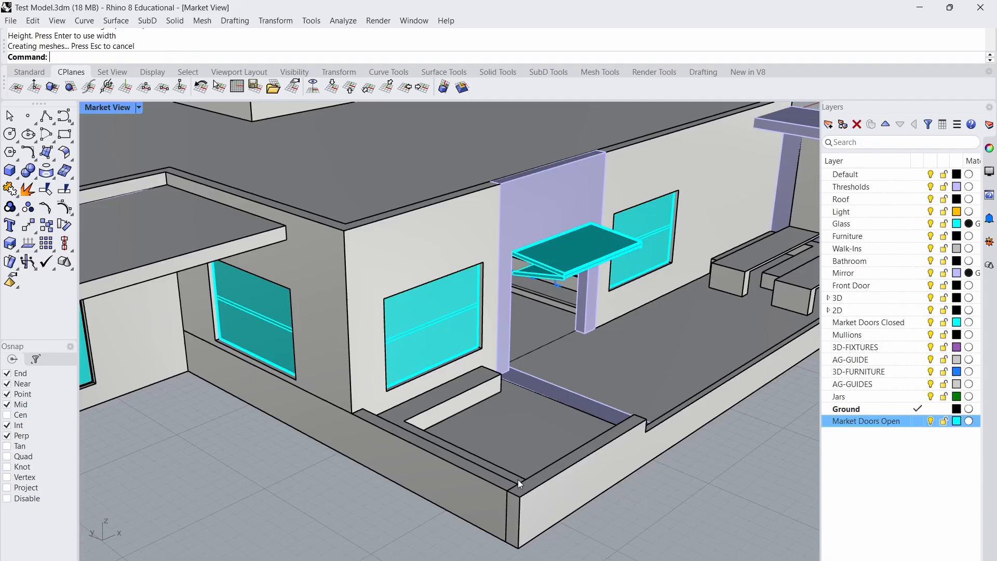
Move the new box outward from the exterior wall and delete it.
click(504, 512)
click(552, 552)
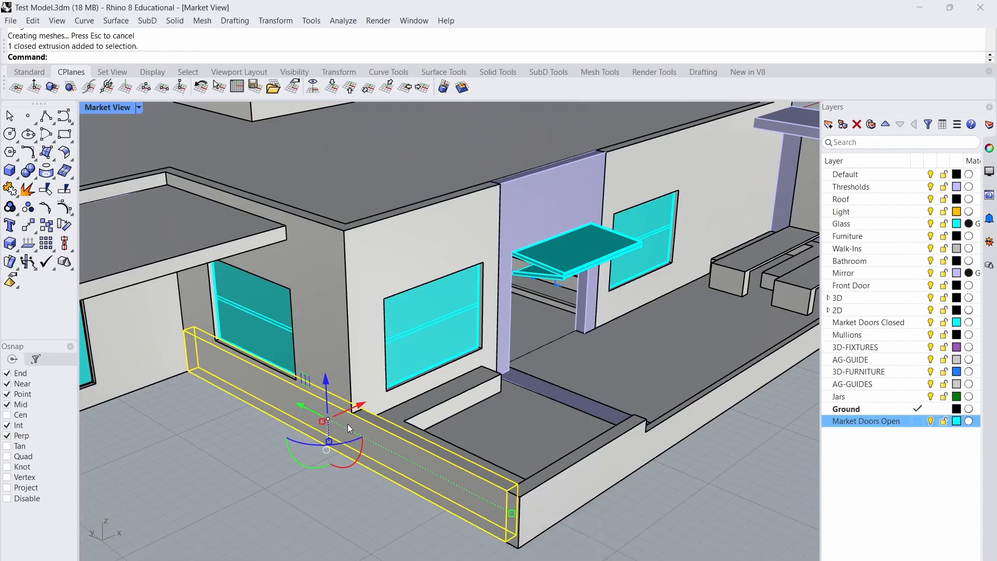
drag(354, 408, 320, 412)
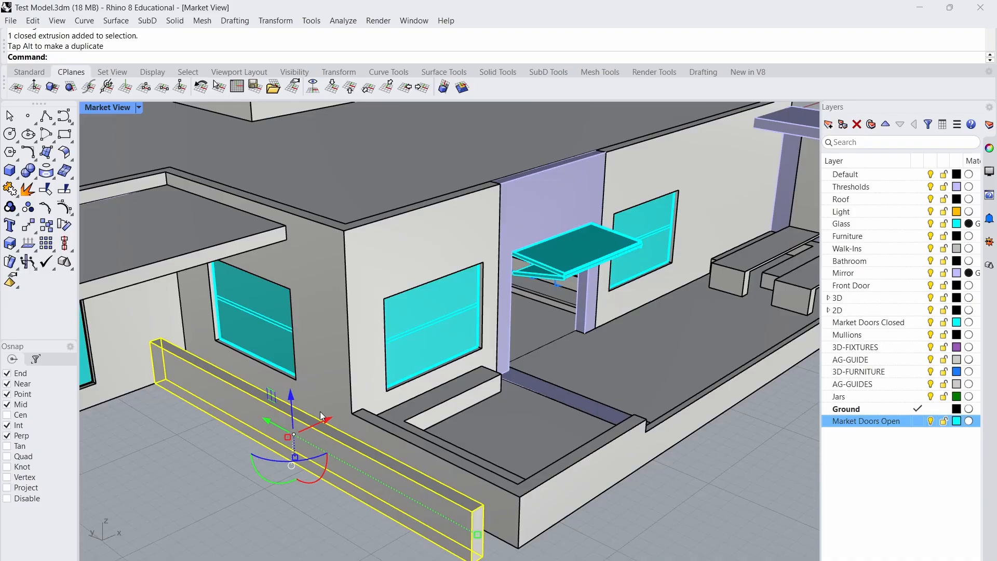
key(Delete)
Select the house's wall polysurface and place a duplicate of it on the empty ground beside the original building.
click(332, 343)
scroll(470, 411, down, 5)
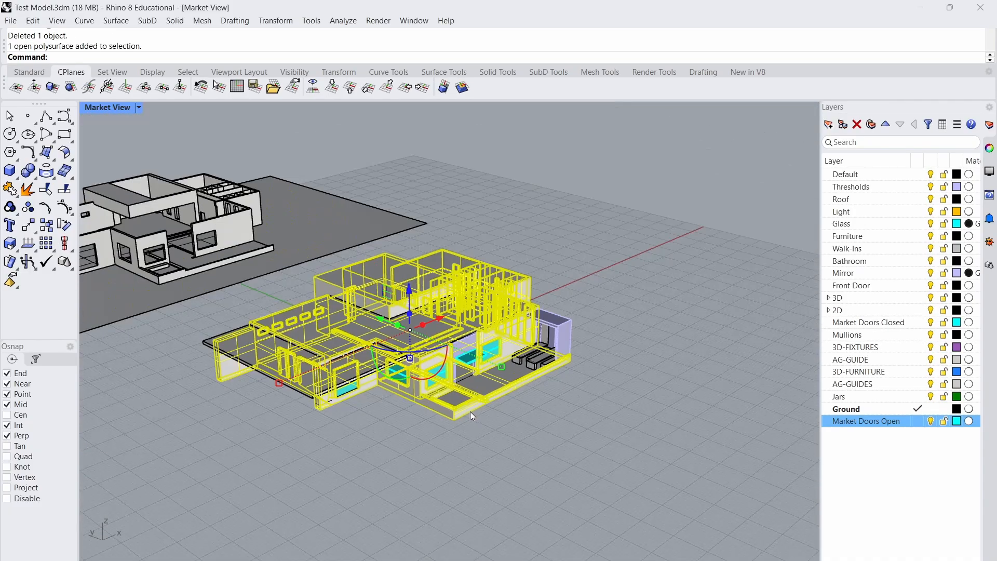
scroll(470, 412, down, 3)
right_drag(497, 317, 402, 317)
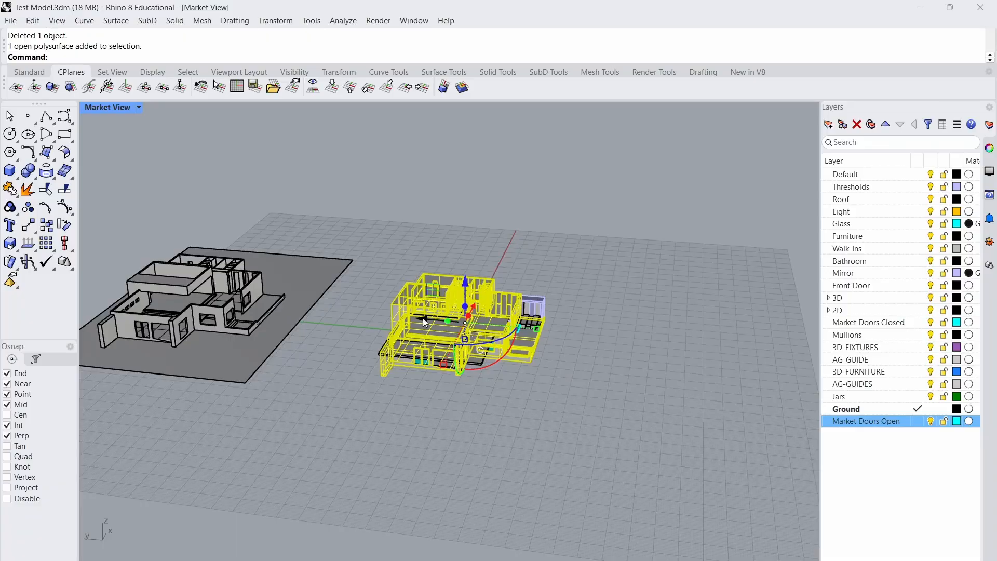
drag(423, 318, 654, 355)
key(alt)
Explode the duplicated wall polysurface into separate surfaces and clear the selection.
scroll(757, 367, up, 6)
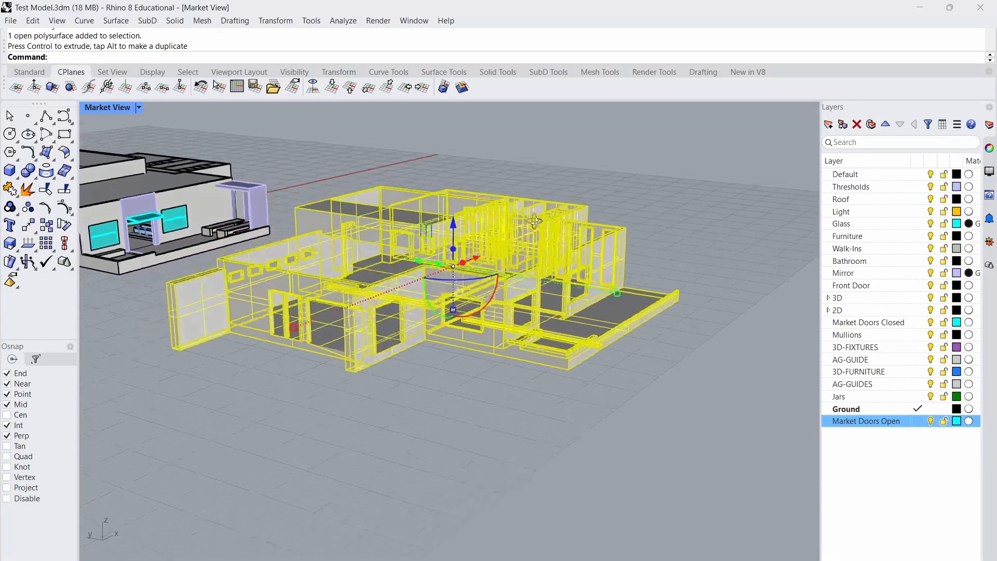
scroll(534, 222, up, 2)
text(explode)
key(Return)
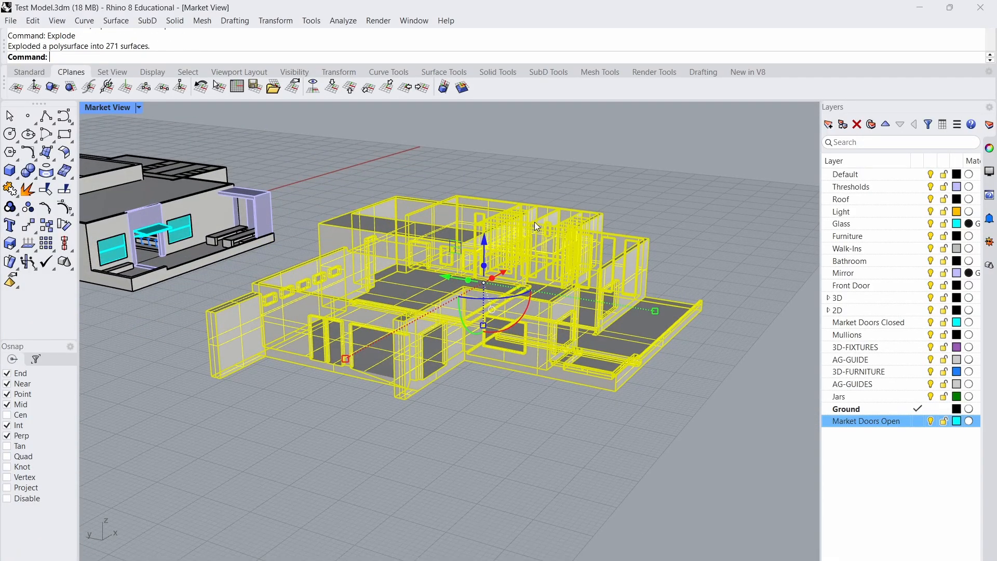
click(562, 394)
Select the interior wall surface with the door opening in the exploded copy, and select the narrow wall-end surface next to it.
scroll(467, 267, up, 5)
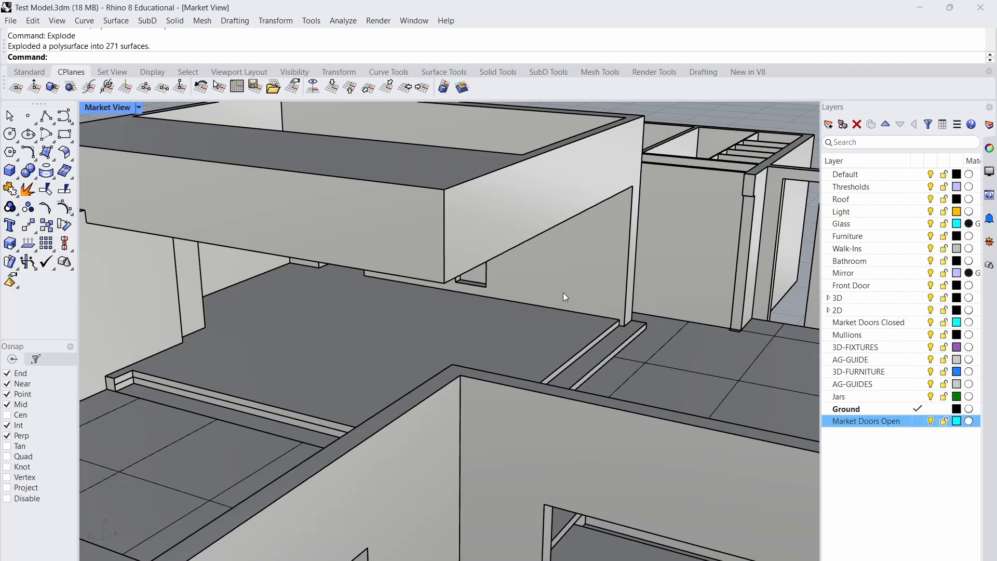
click(669, 241)
right_drag(625, 257, 415, 282)
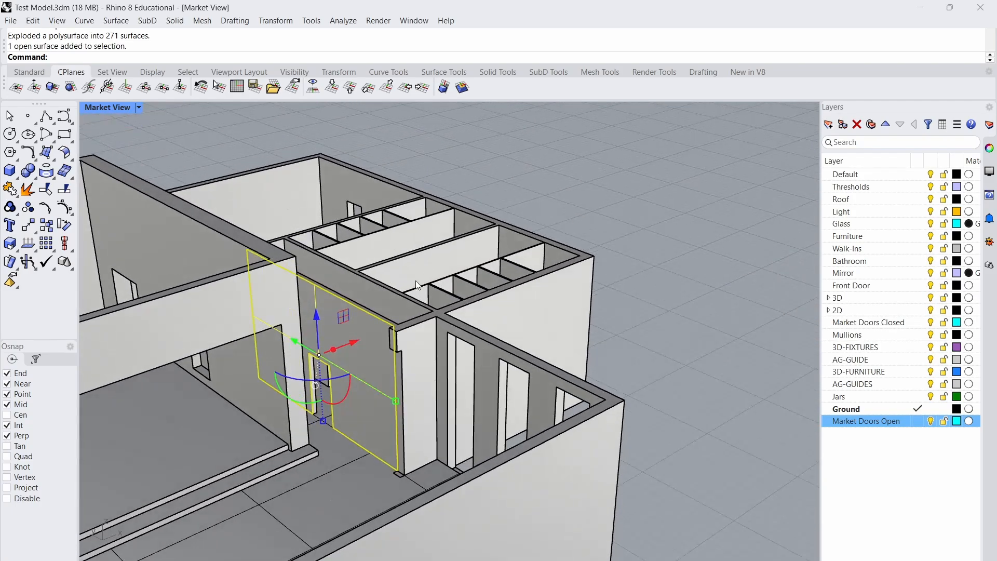
scroll(415, 282, up, 4)
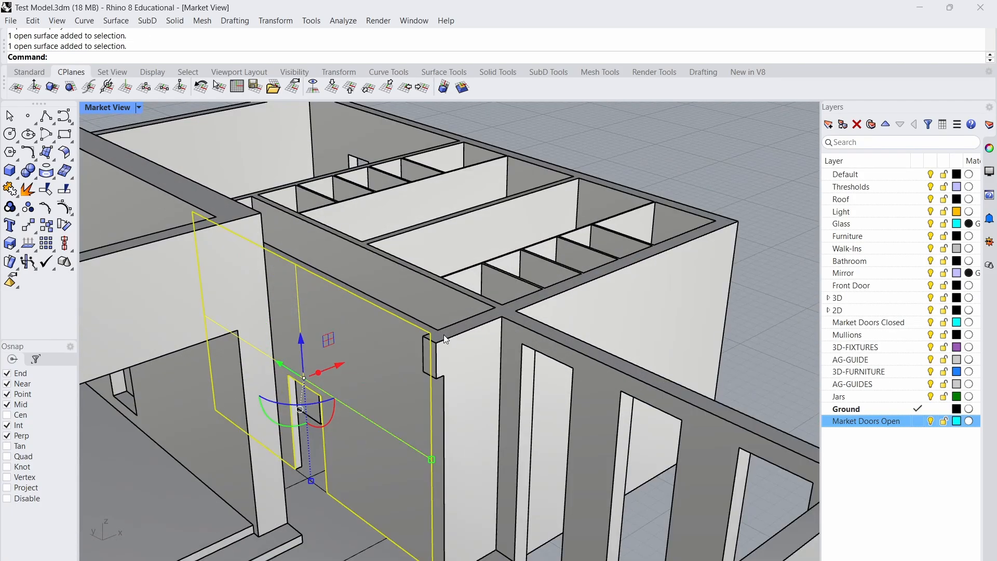
click(446, 339)
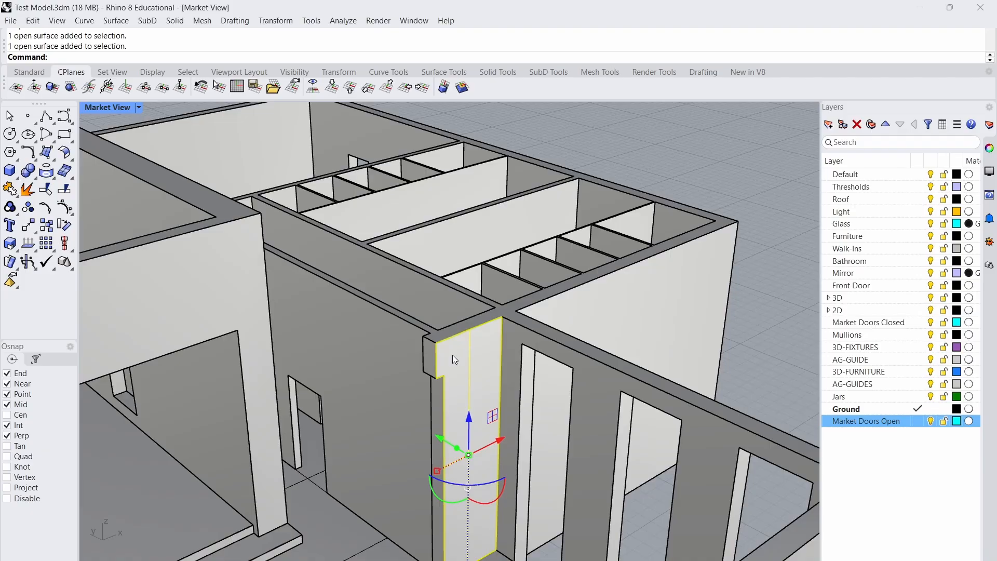
Examine the exploded copy's interior walls, raised floor and window openings from several angles.
shift+right_drag(265, 318, 506, 333)
scroll(482, 319, down, 10)
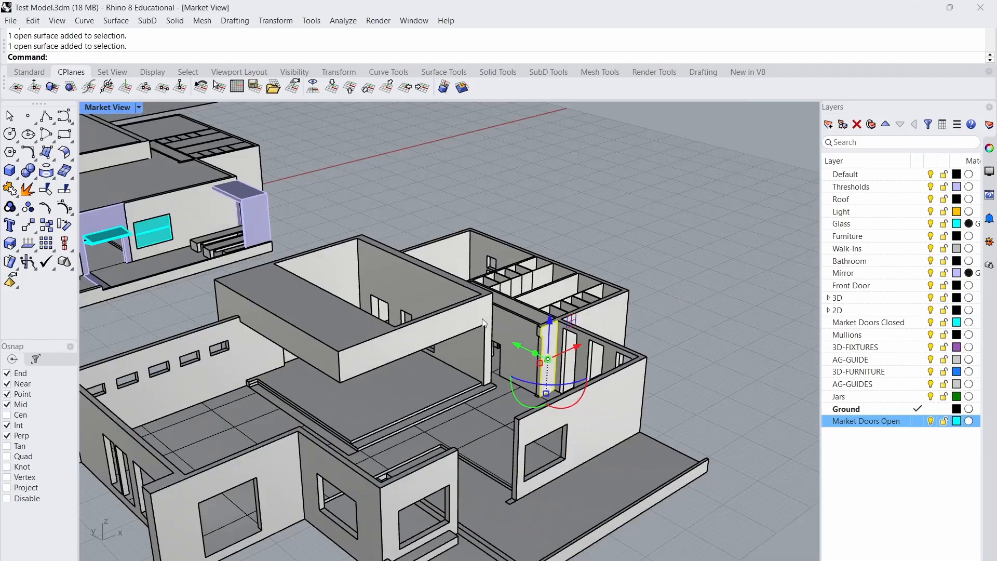
shift+right_drag(368, 340, 422, 336)
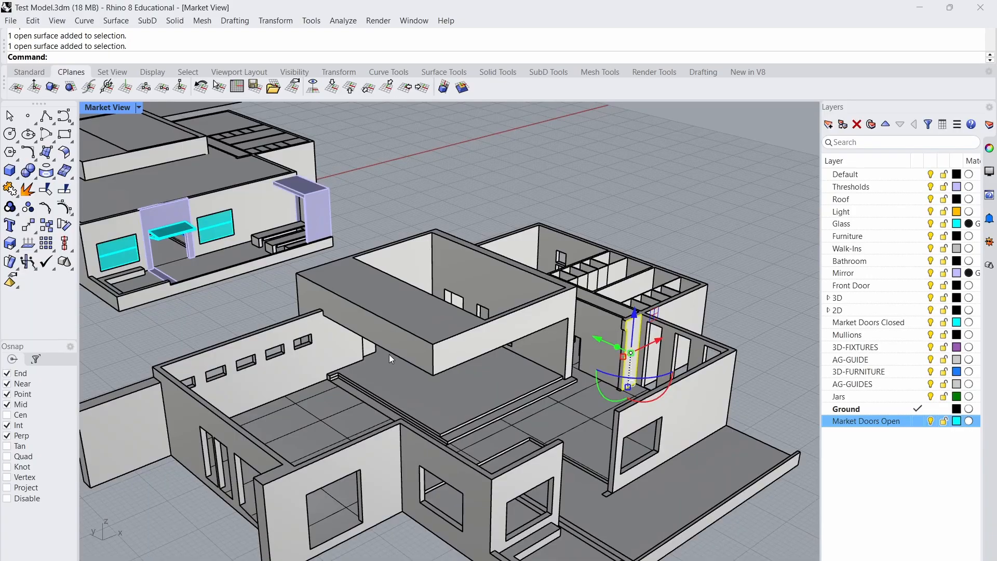
scroll(509, 394, up, 7)
right_drag(509, 395, 538, 395)
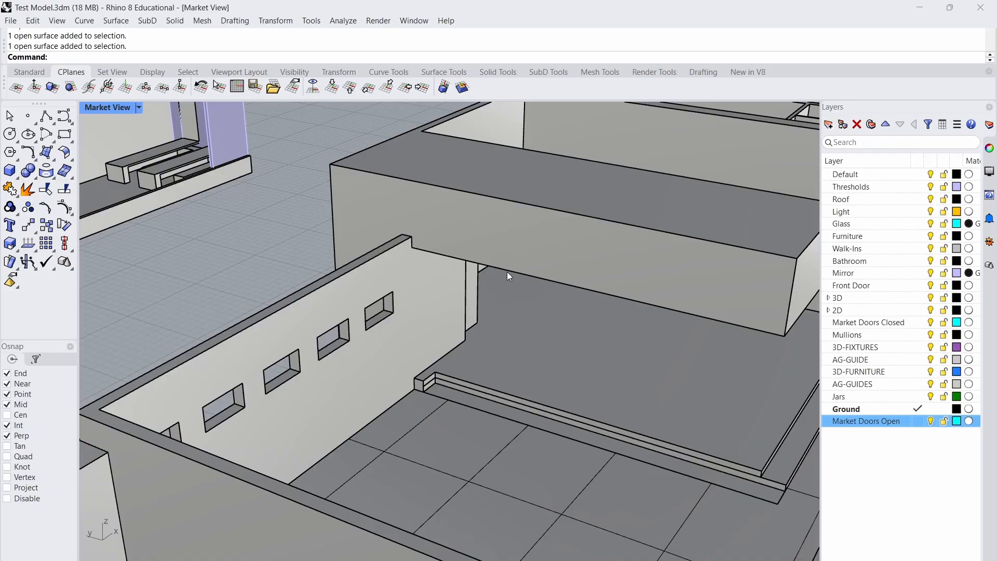
shift+right_drag(508, 276, 410, 275)
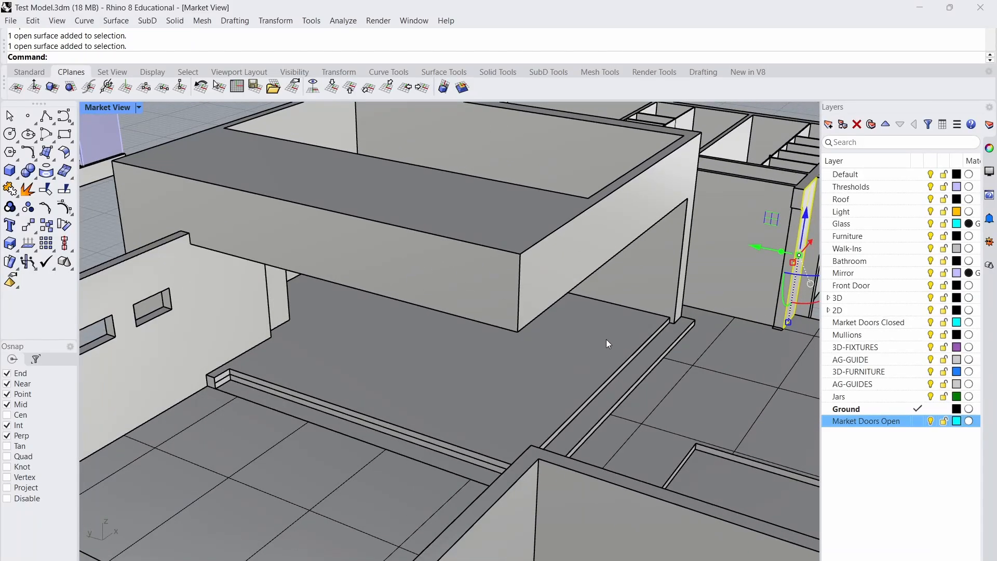
mouse_move(606, 339)
shift+right_down()
mouse_move(486, 350)
mouse_move(603, 338)
shift+right_up()
scroll(603, 338, up, 10)
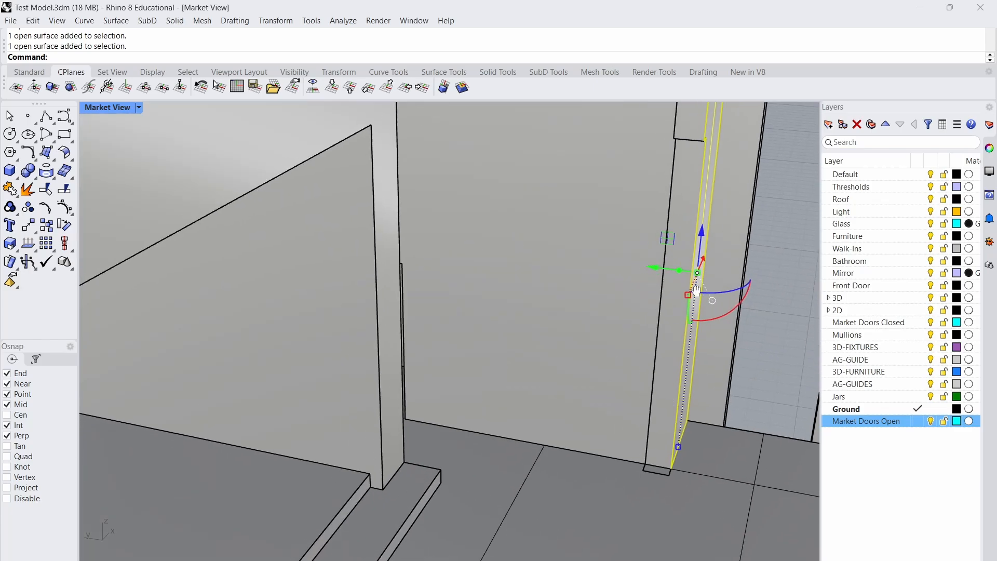
scroll(634, 309, down, 10)
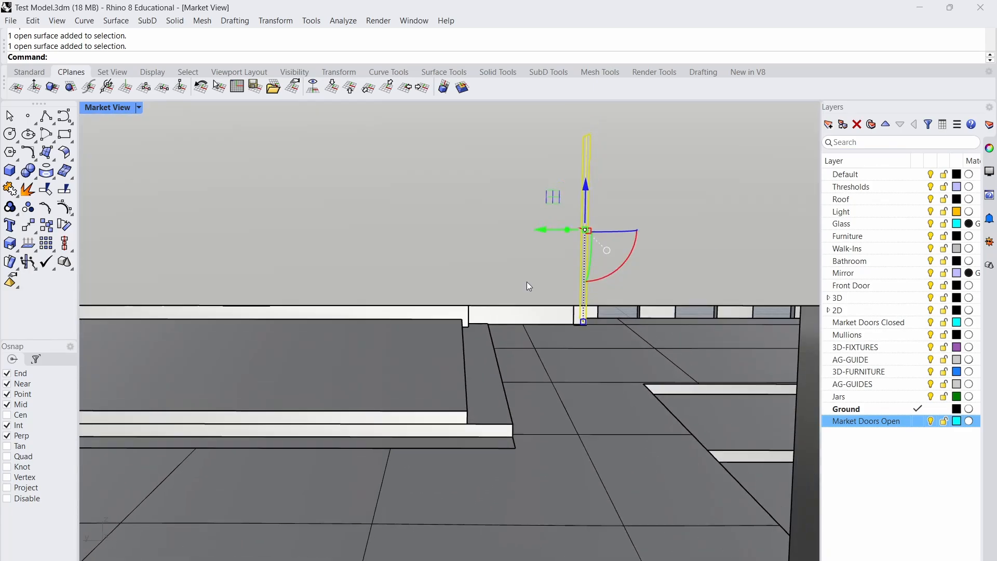
right_drag(527, 281, 541, 327)
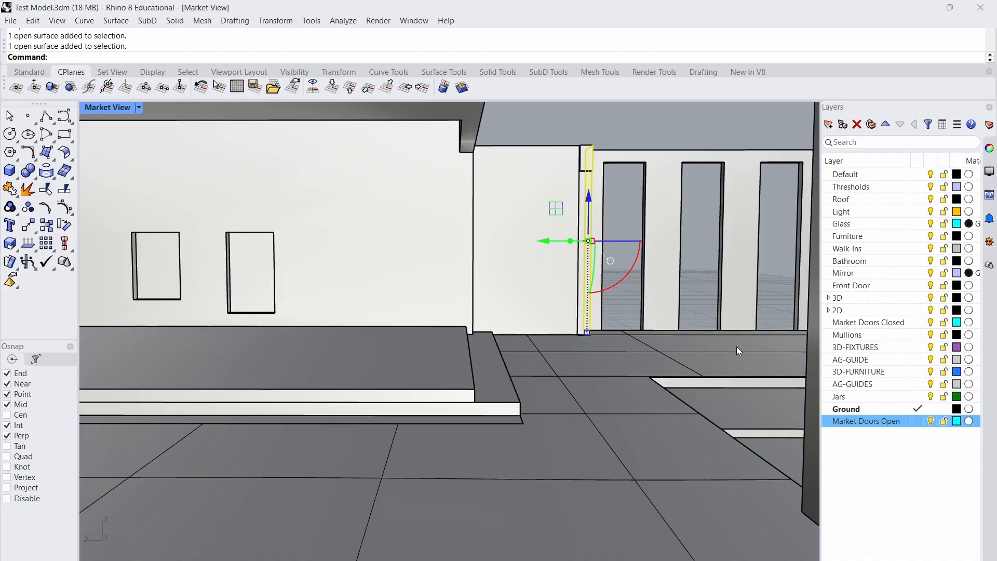
scroll(738, 351, down, 3)
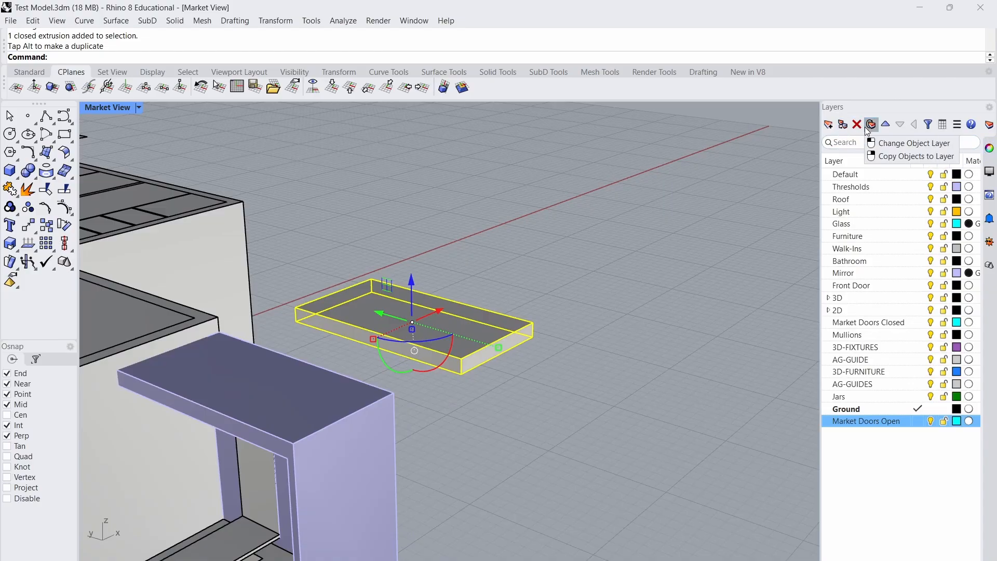
Assign a new Custom material named "roof" to the selected slab beside the building, and deselect the slab.
click(989, 149)
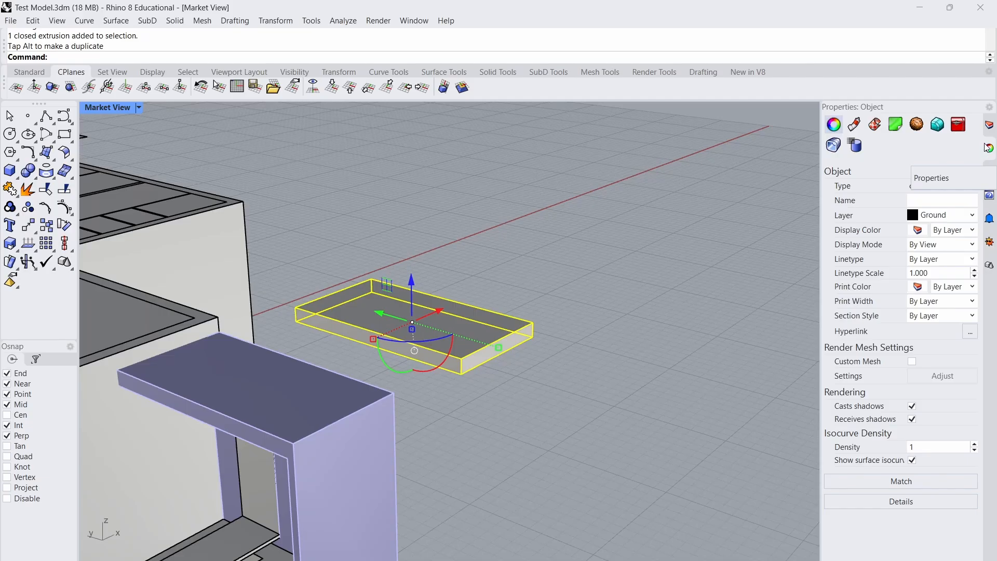
click(855, 124)
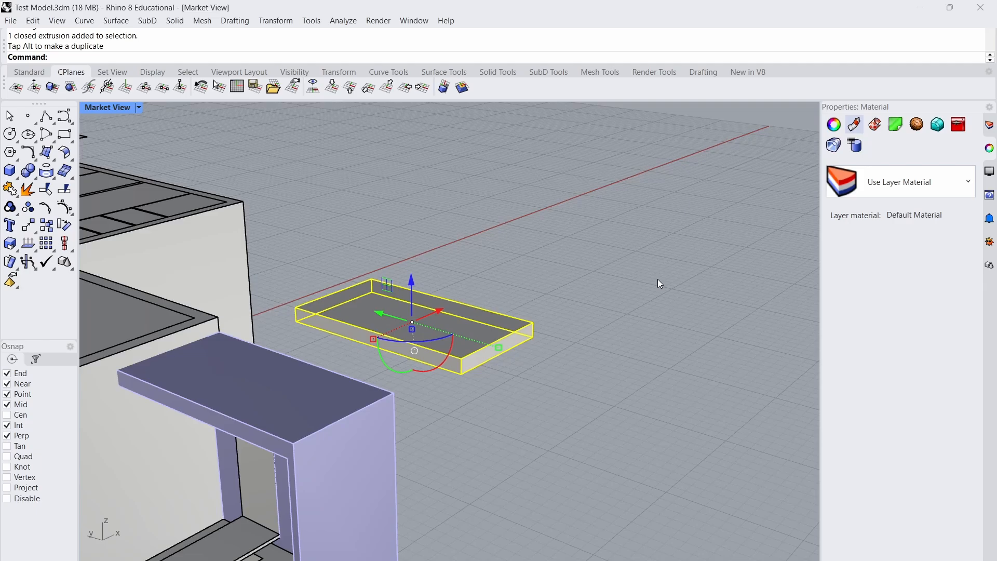
right_drag(500, 354, 508, 354)
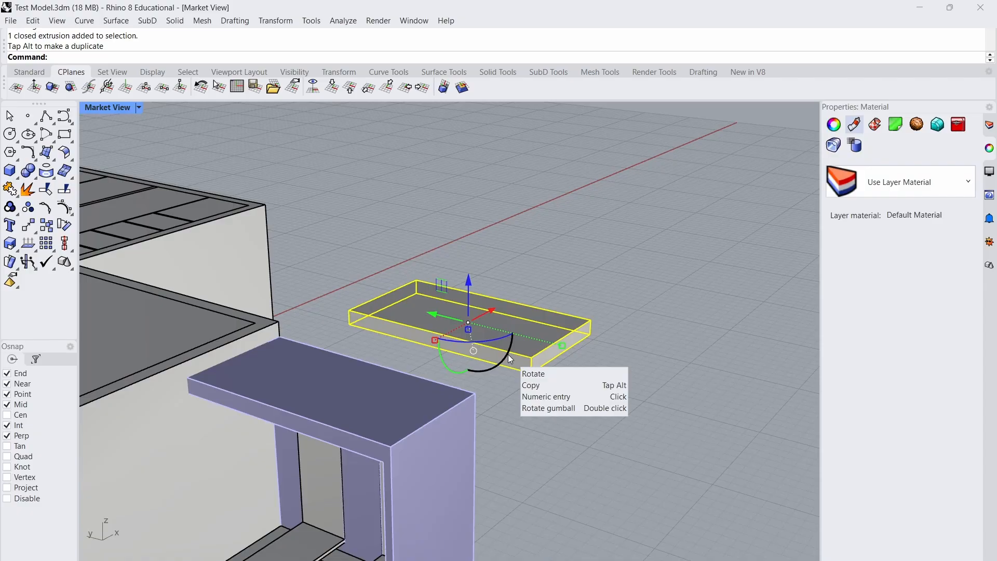
right_drag(592, 340, 582, 338)
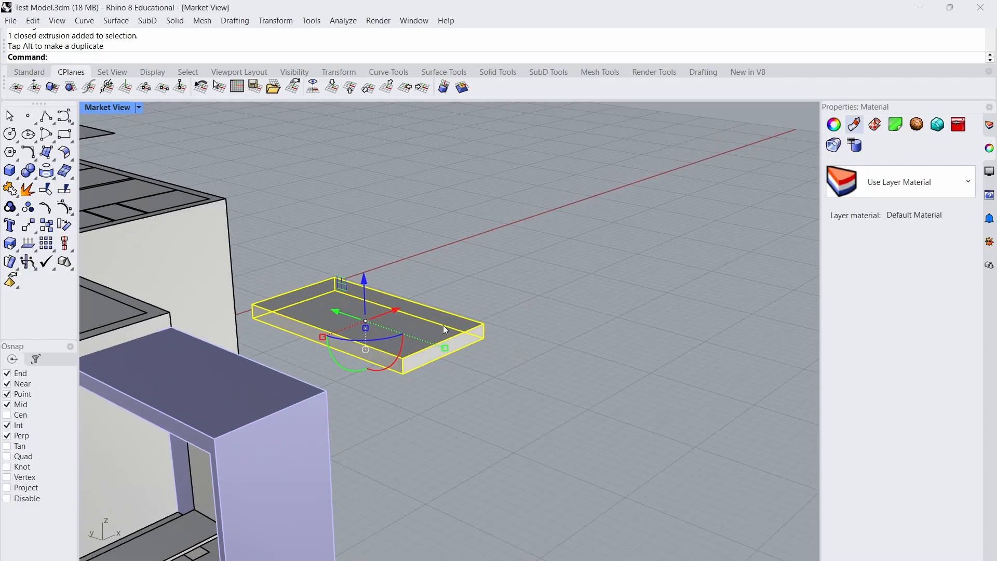
click(918, 181)
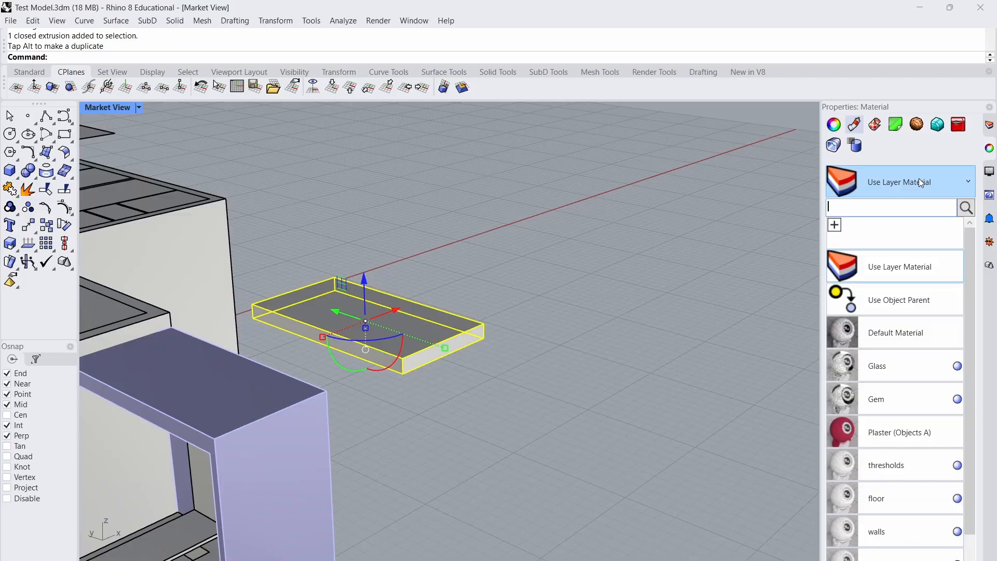
click(874, 240)
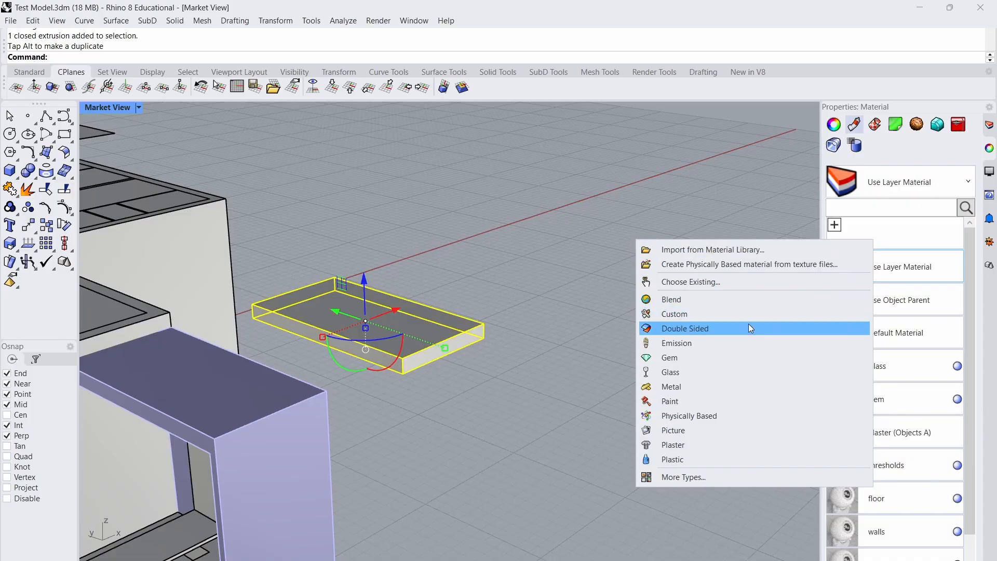
click(670, 314)
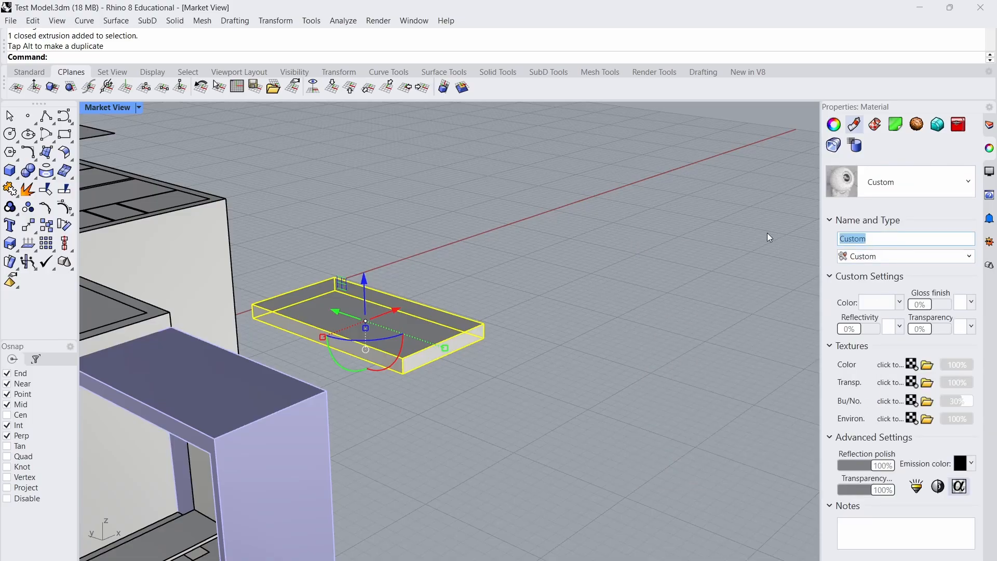
text(roof)
click(740, 266)
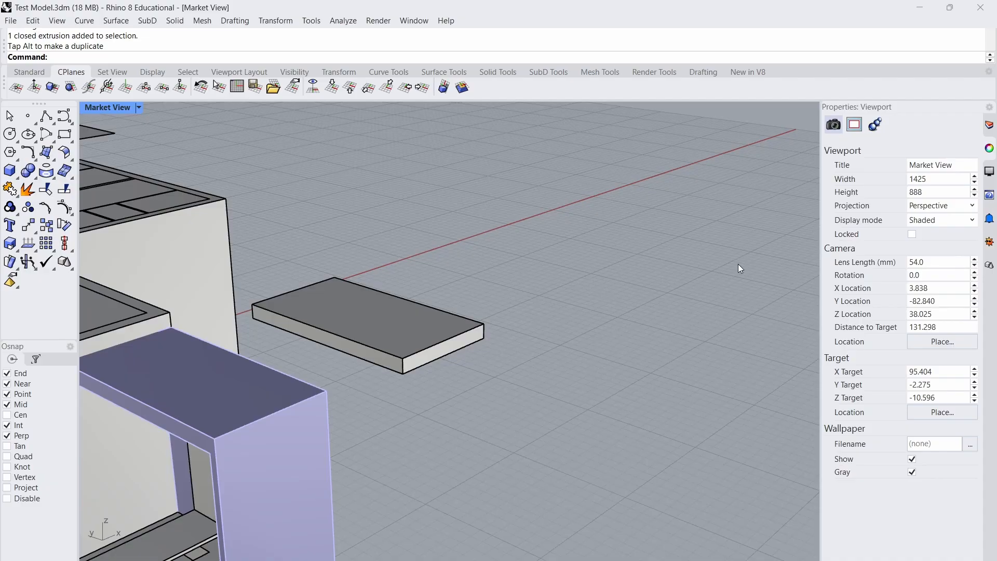
right_drag(737, 264, 760, 264)
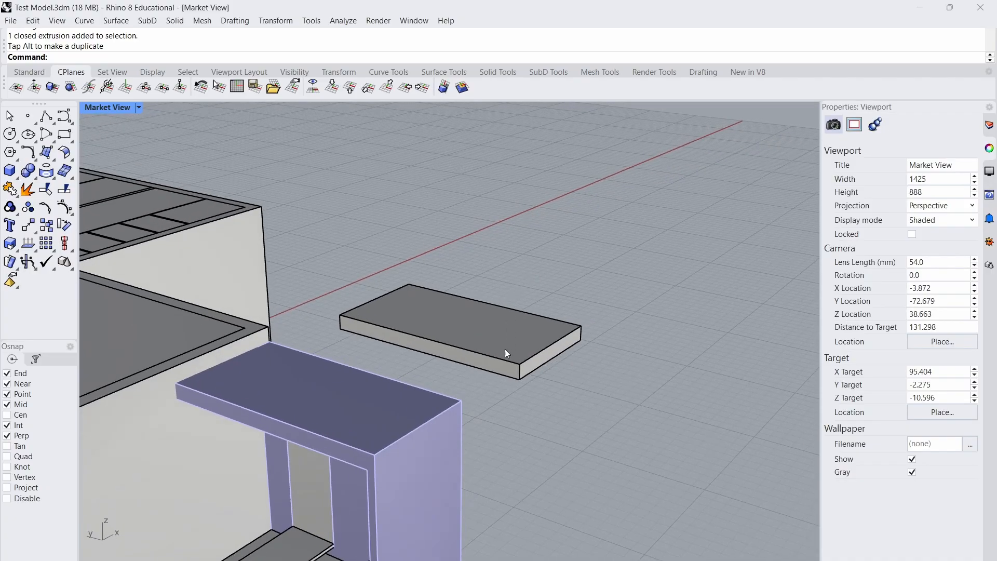
Search the material list of the slab beside the building for "woo", and close the list.
click(505, 349)
click(893, 185)
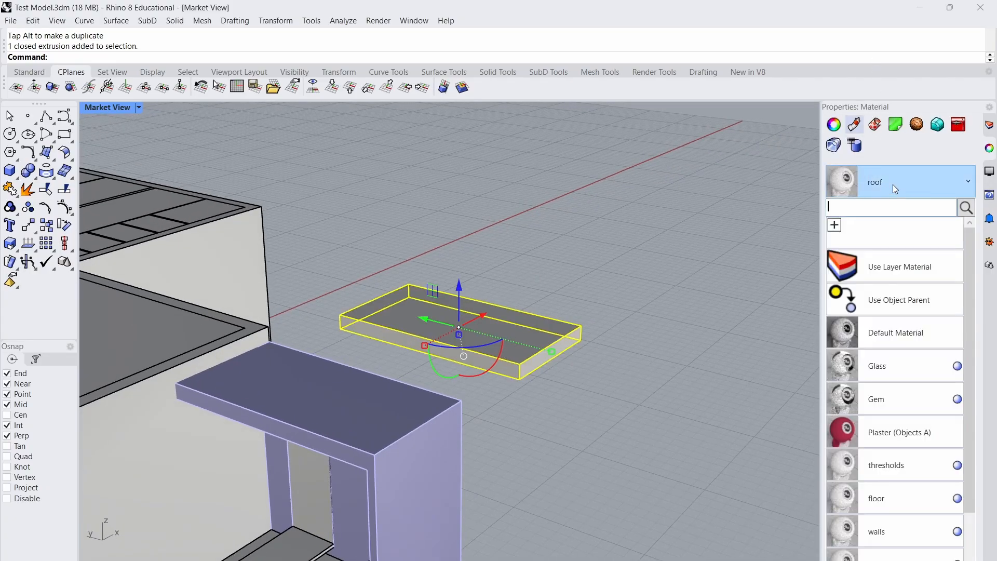
scroll(904, 350, down, 3)
scroll(880, 292, up, 3)
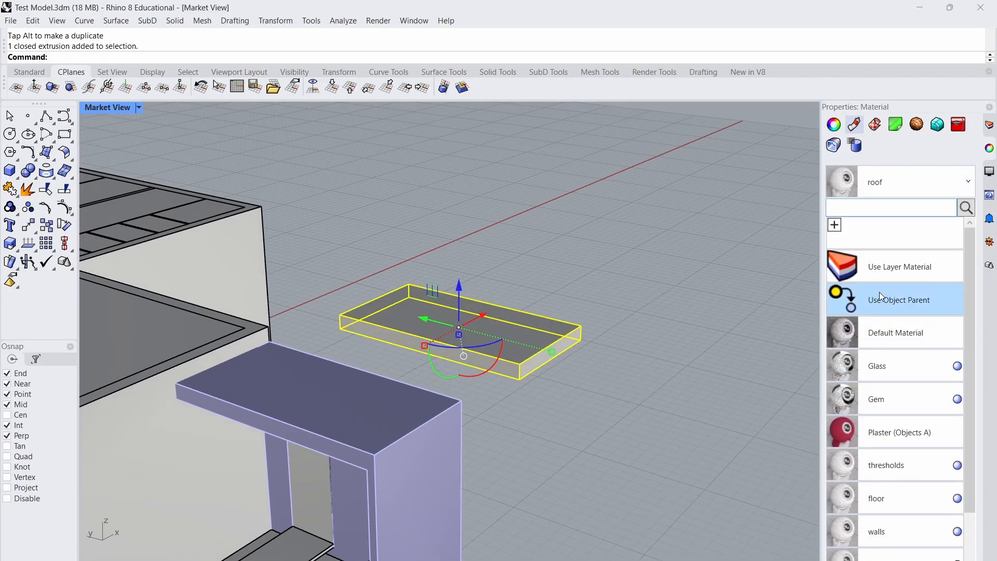
scroll(883, 363, down, 2)
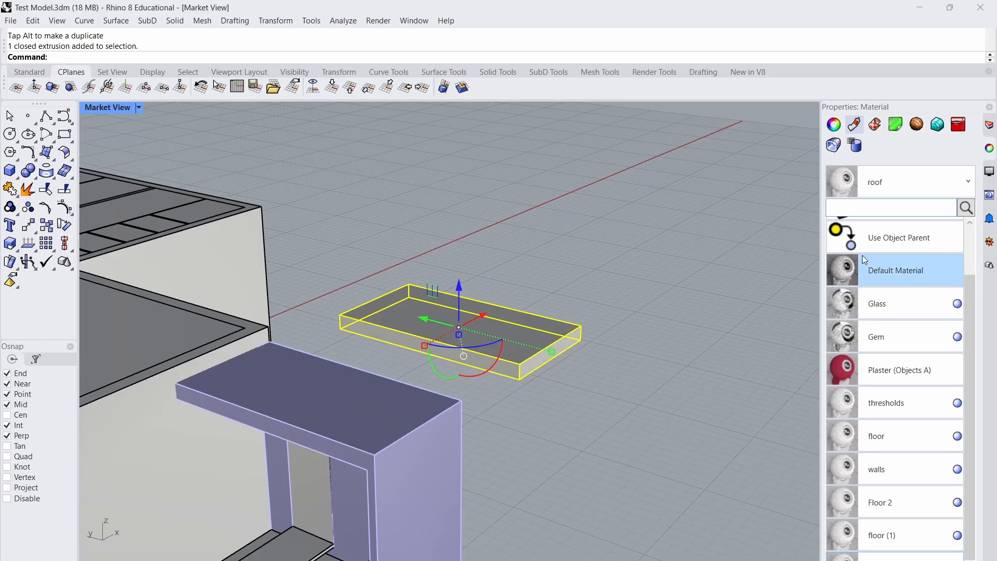
scroll(863, 252, up, 2)
text(woo)
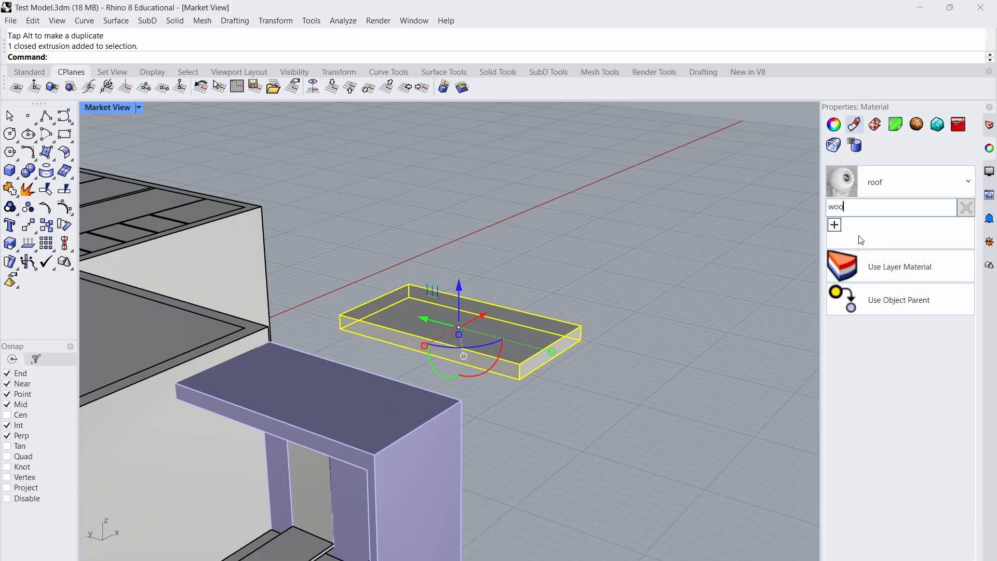
key(Escape)
key(Escape)
Show the texture mapping settings of the slab beside the building, and examine its top and side faces.
click(487, 315)
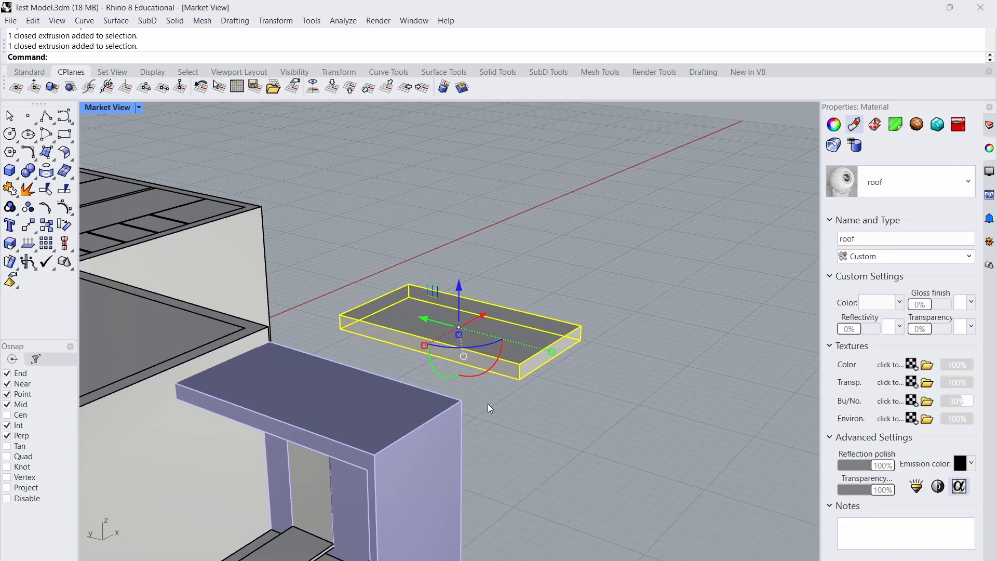
click(876, 125)
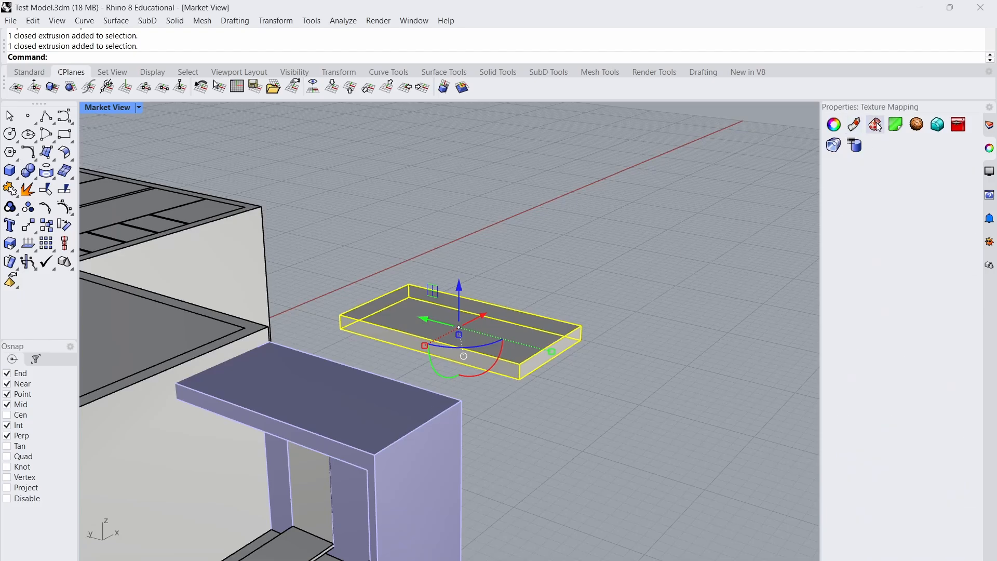
scroll(362, 313, up, 3)
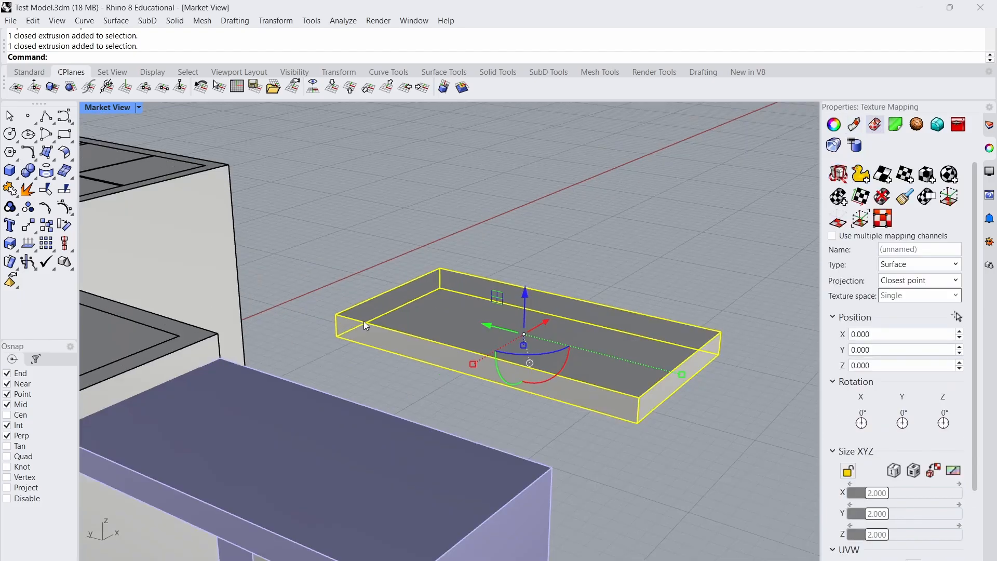
right_drag(556, 263, 348, 281)
shift+right_drag(239, 275, 359, 286)
click(482, 255)
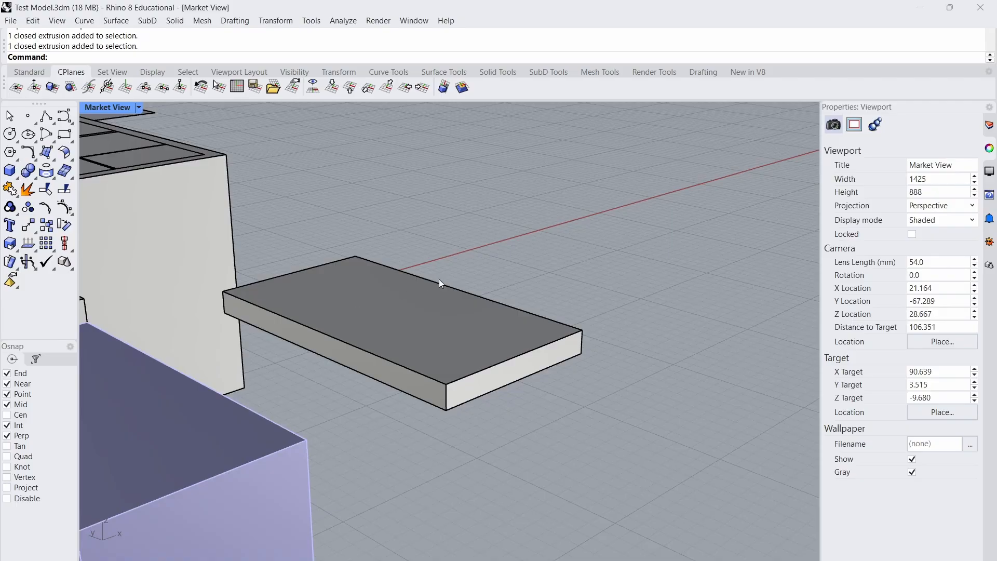
click(472, 342)
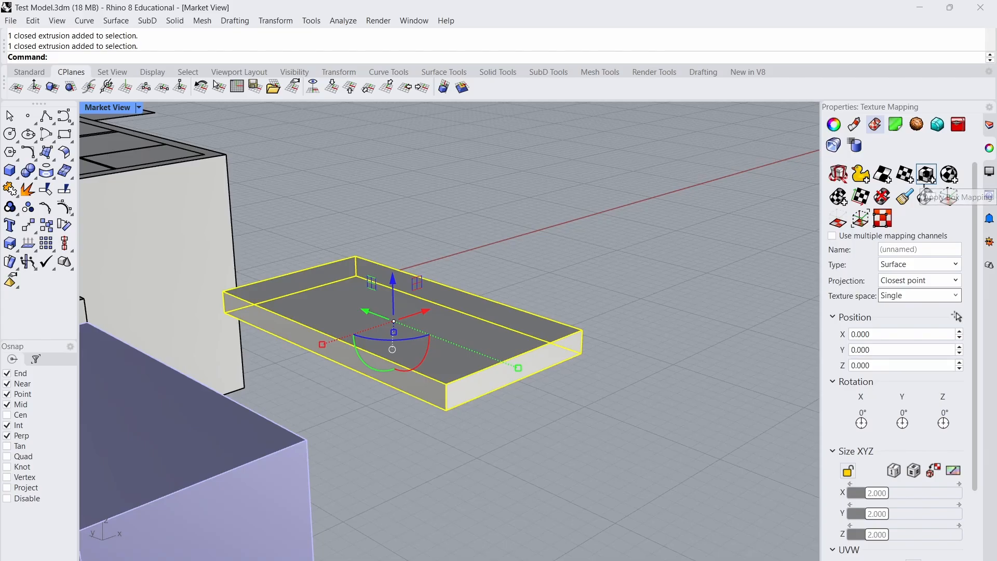
Apply a capped box mapping to the slab, spanning its opposite base corners and its full height.
click(926, 182)
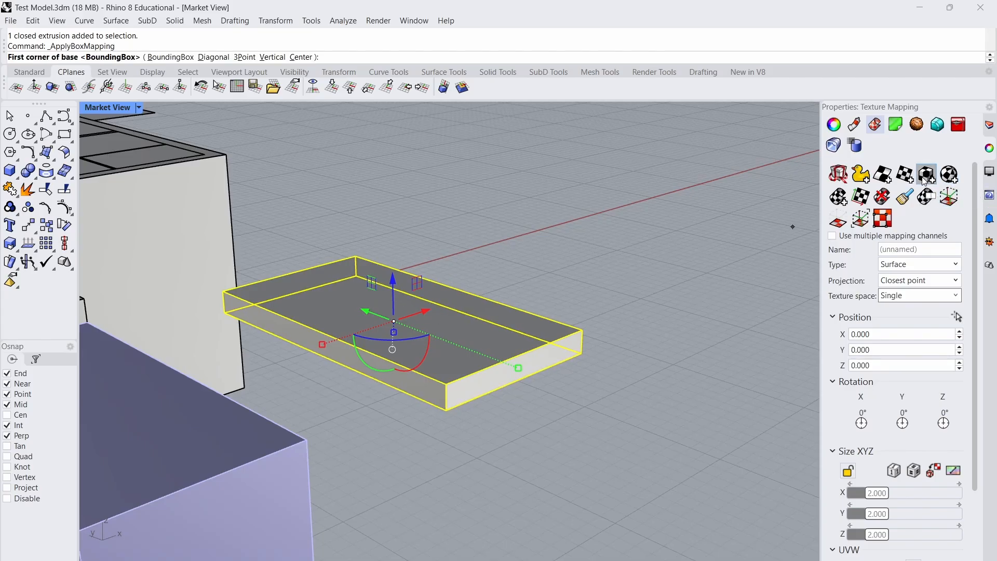
click(357, 276)
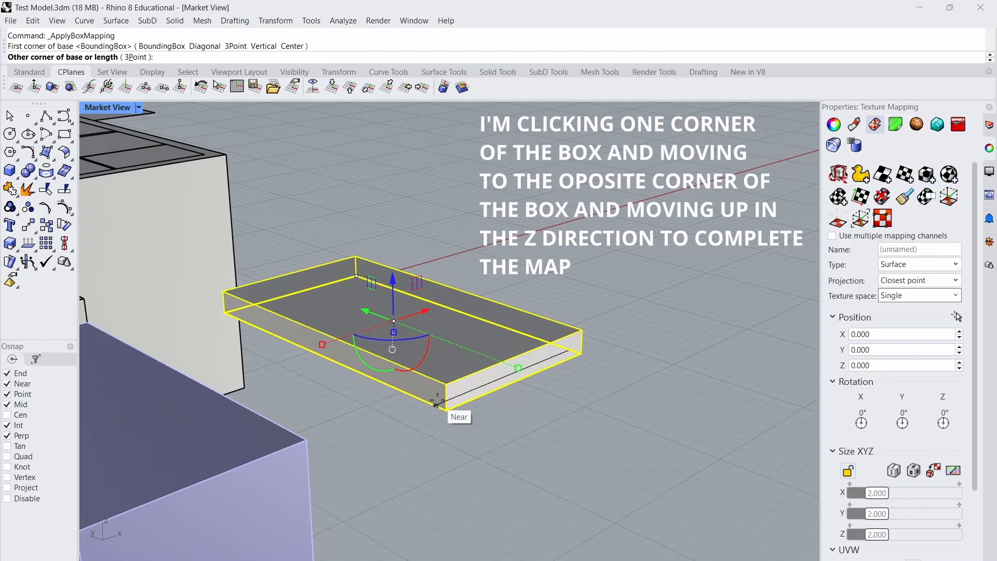
click(446, 384)
click(447, 384)
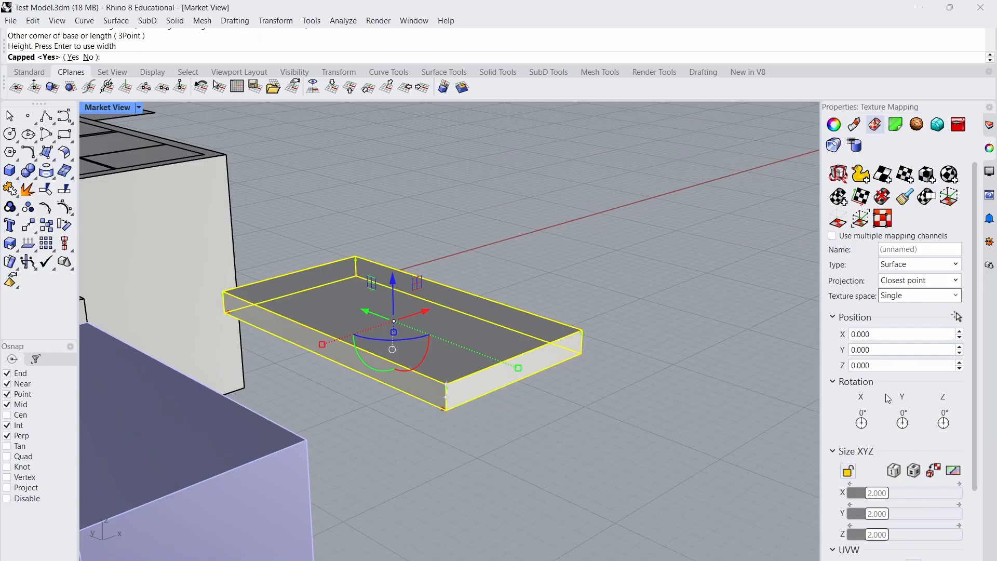
scroll(911, 461, down, 1)
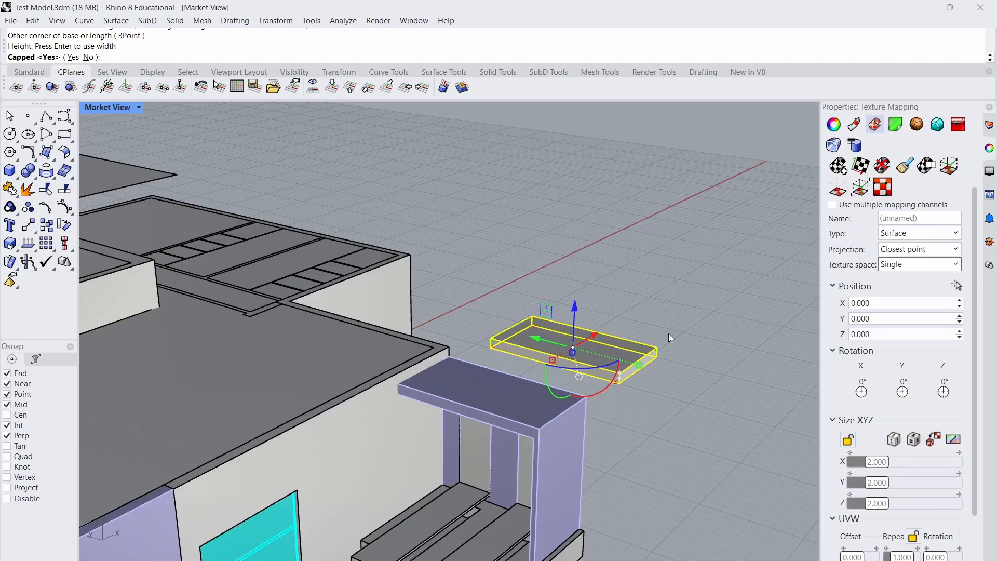
key(Return)
Delete the freestanding slab beside the building.
click(641, 347)
key(Delete)
Select the terrace frame and the house's wall and floor polysurface in turn to examine their extents, and clear the selection.
click(560, 393)
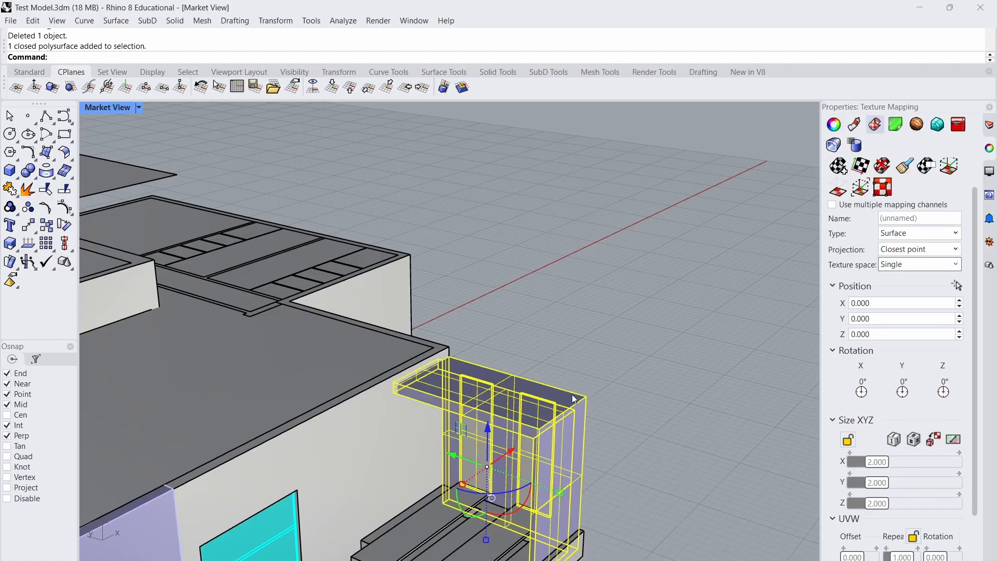
scroll(510, 423, down, 3)
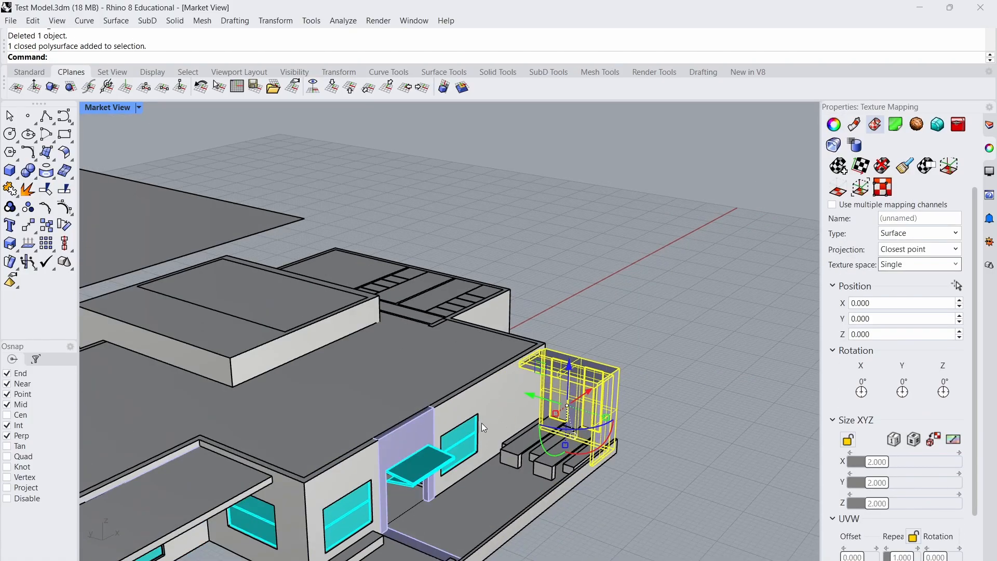
right_drag(482, 423, 531, 392)
scroll(531, 395, up, 4)
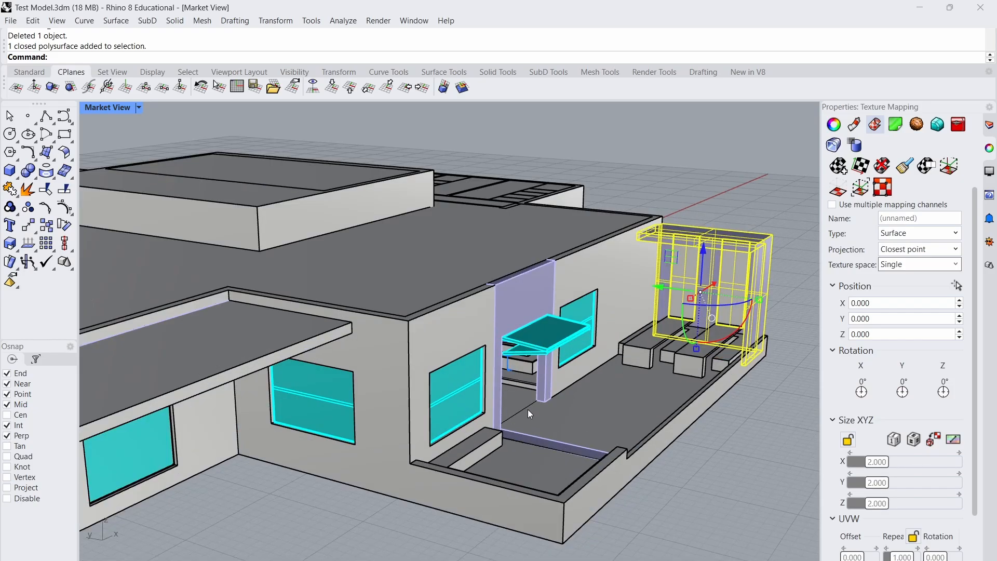
click(555, 412)
click(706, 485)
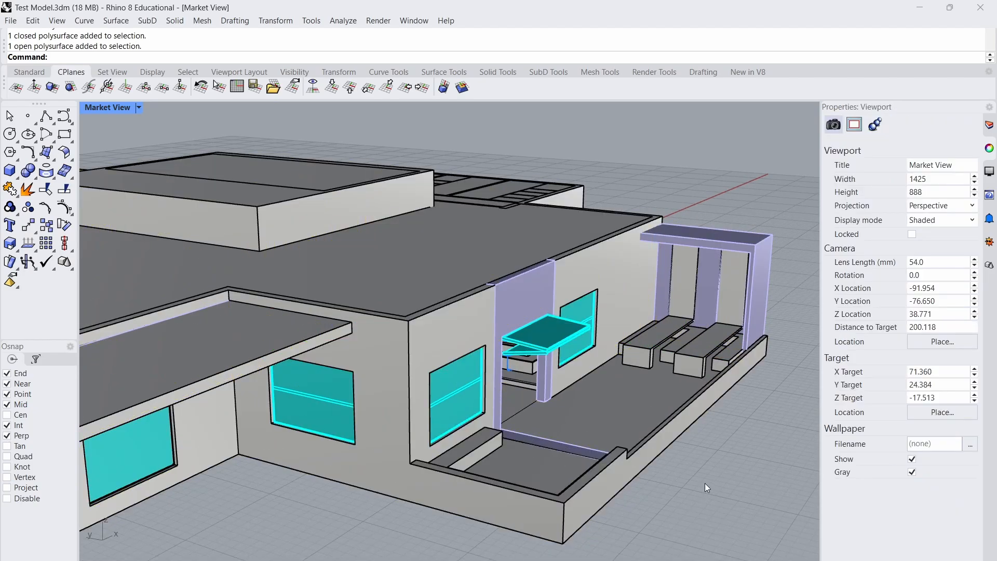
Examine the terrace tables and seating by selecting them individually, and clear the selection.
scroll(687, 463, down, 3)
shift+right_drag(644, 460, 687, 432)
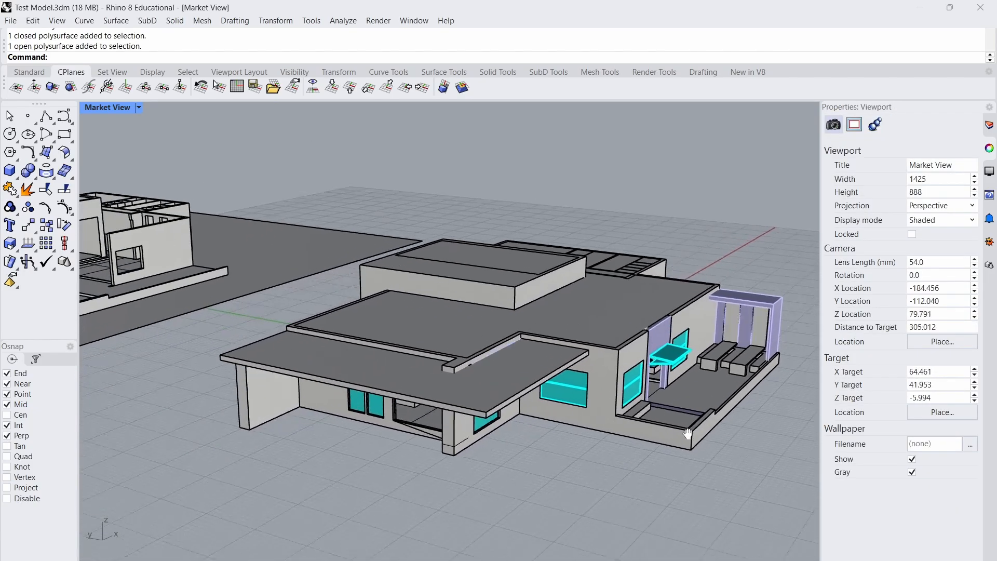
scroll(687, 432, up, 3)
click(620, 393)
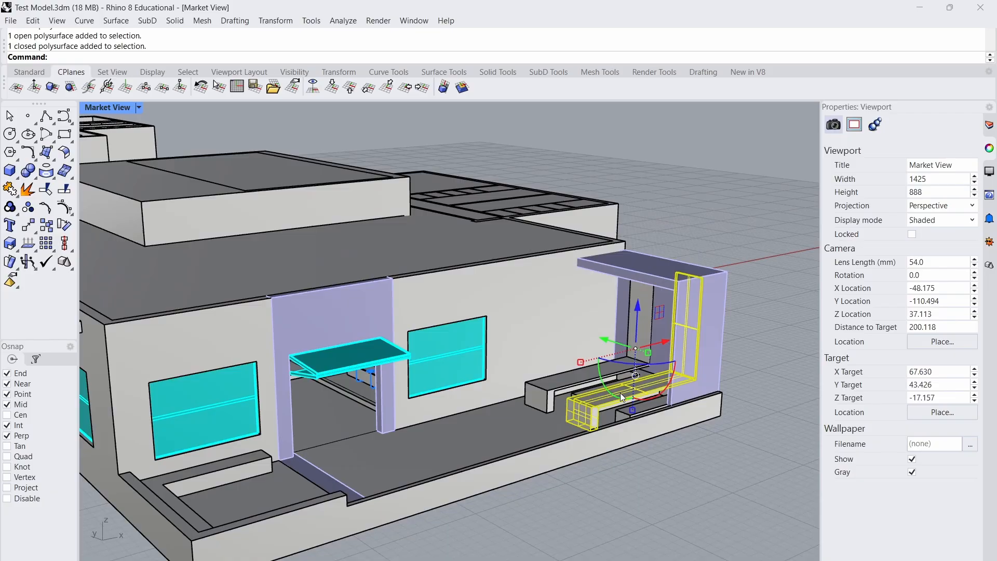
click(588, 386)
click(734, 370)
scroll(733, 369, up, 6)
right_drag(541, 457, 522, 318)
scroll(662, 389, down, 4)
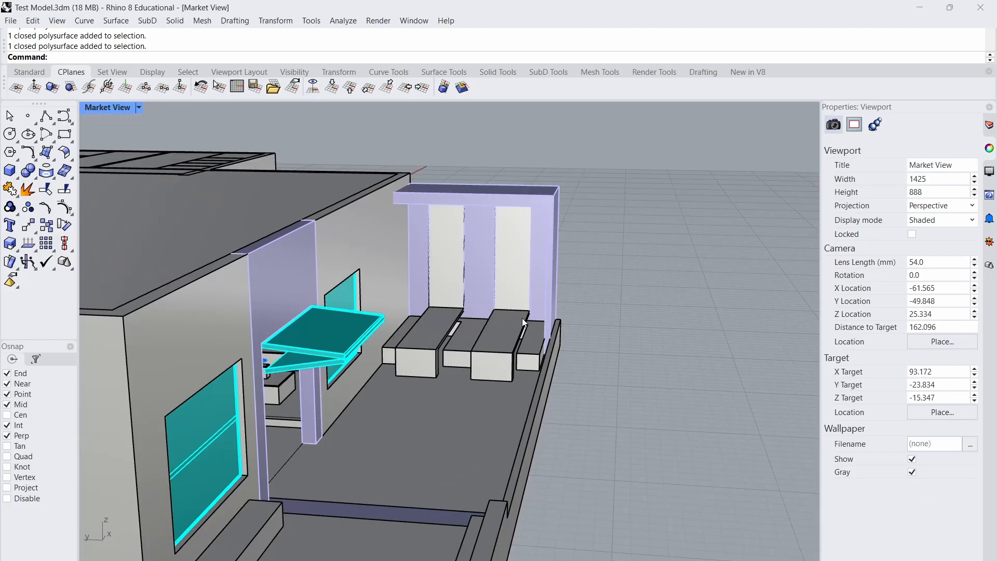
Assign a new Custom material to the frame around the terrace tables.
click(552, 196)
click(856, 131)
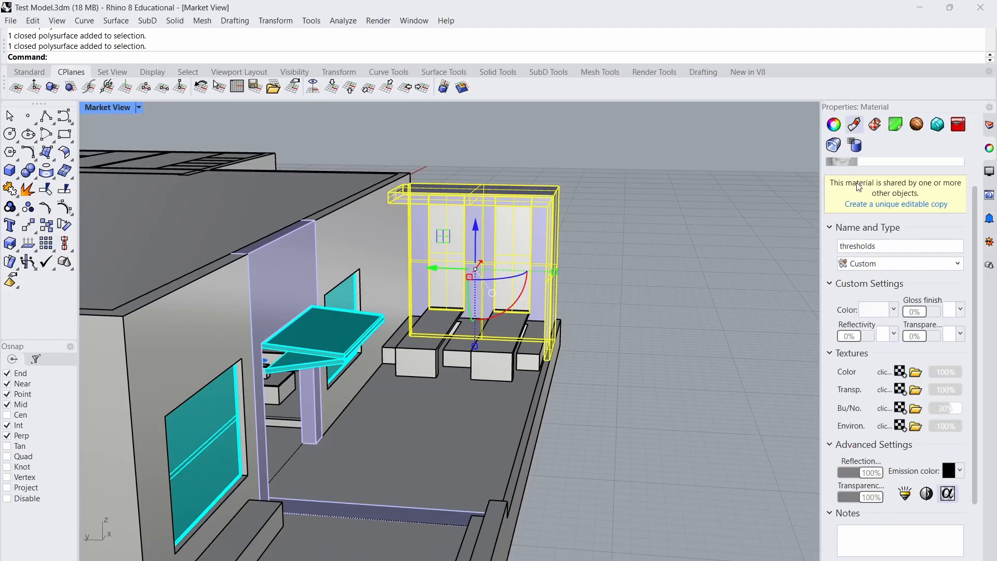
click(898, 183)
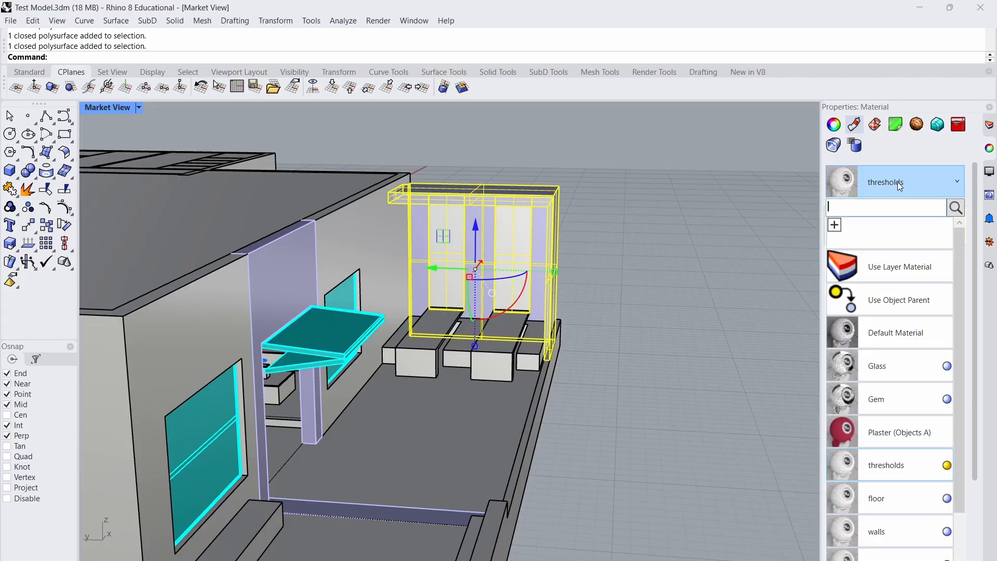
click(852, 229)
click(674, 305)
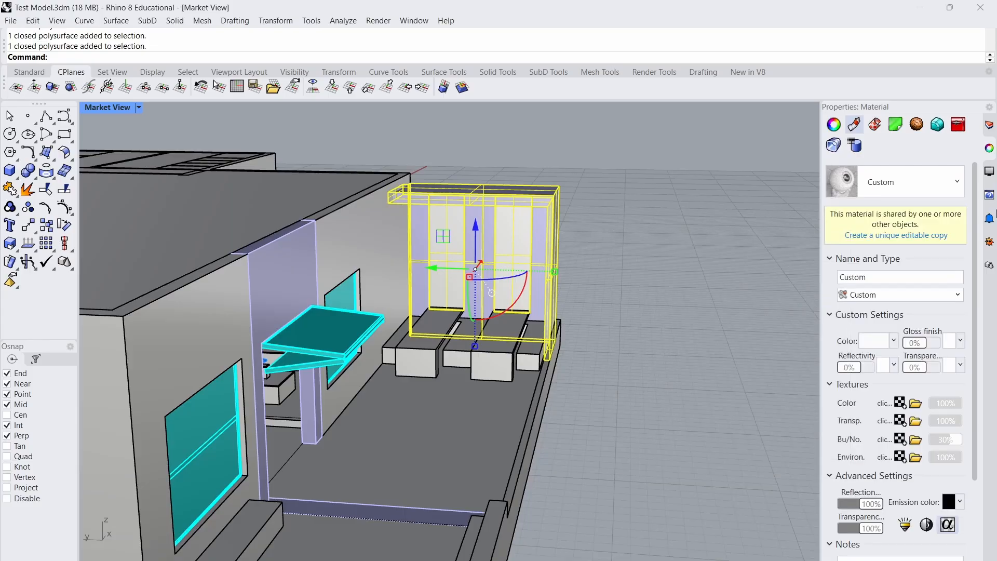
Assign the existing "thresholds" material to the terrace frame.
click(933, 188)
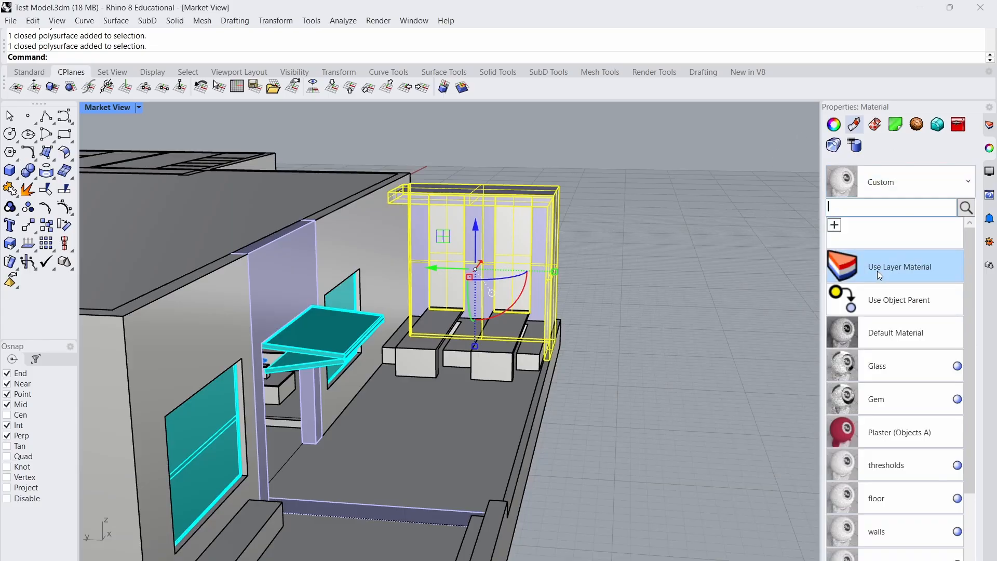
text(thr)
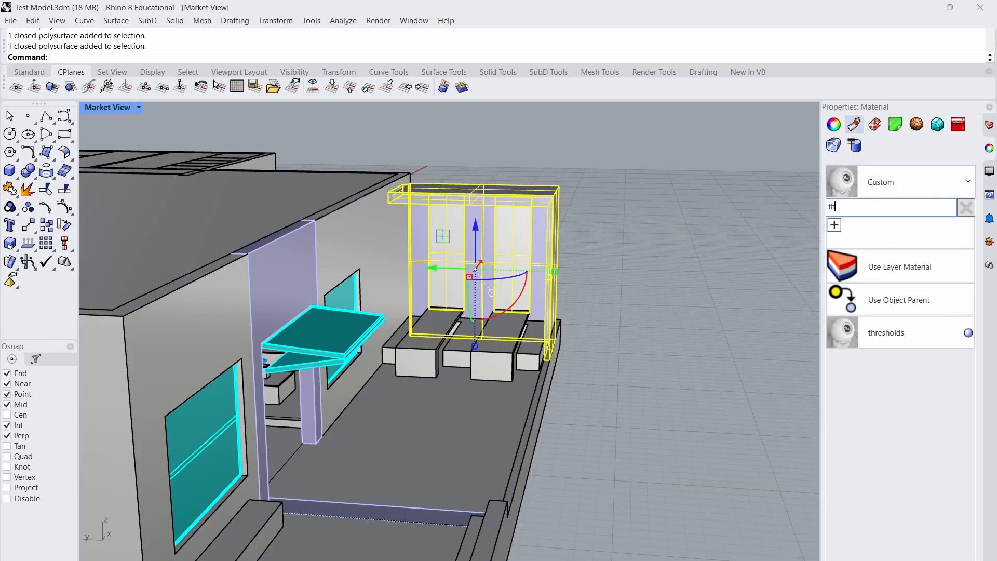
click(884, 336)
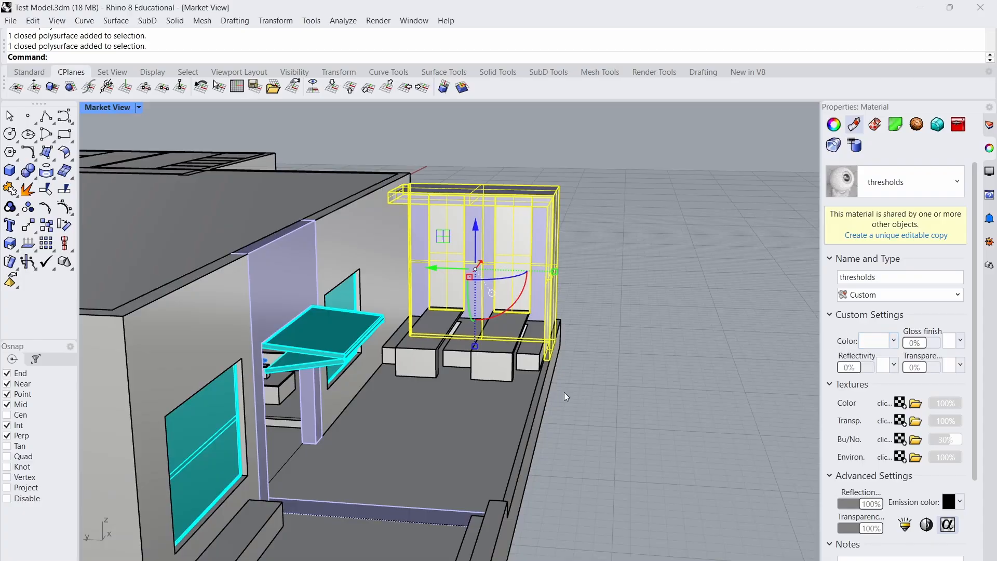
Assign a new Custom material named "tables" to both terrace tables with their upright panels, and deselect them.
click(485, 360)
scroll(489, 361, up, 5)
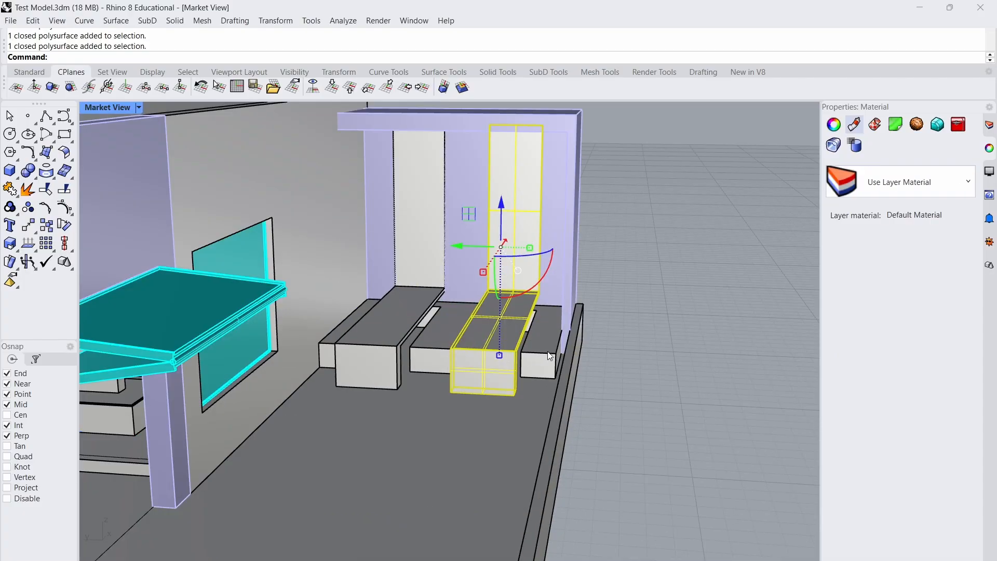
shift+click(369, 343)
click(915, 173)
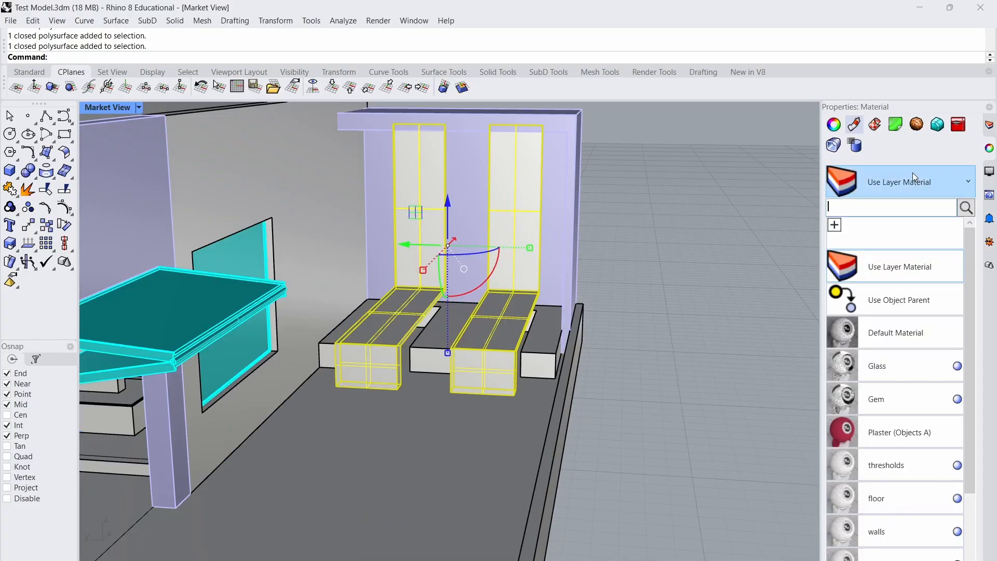
click(868, 237)
click(669, 306)
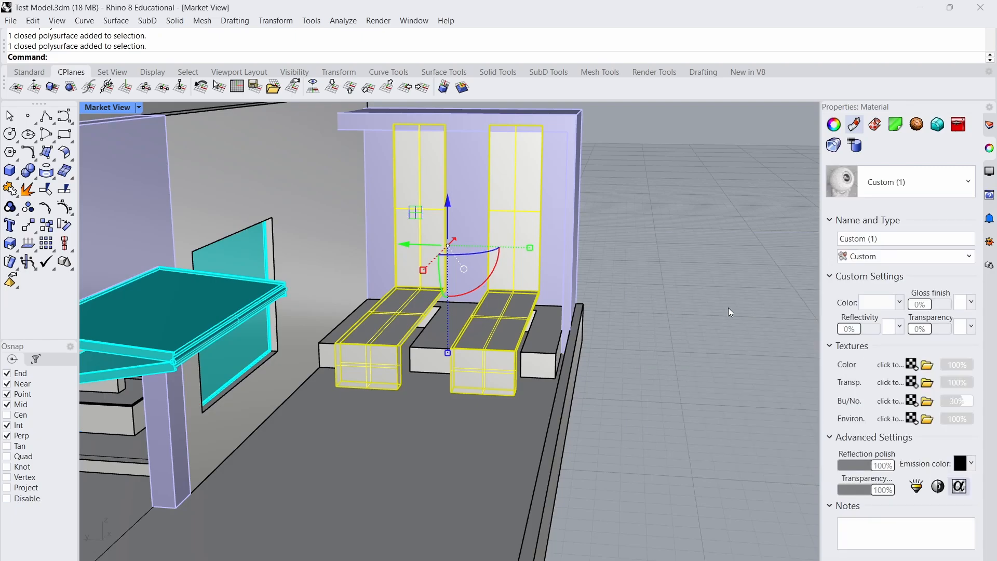
triple_click(882, 238)
text(tables)
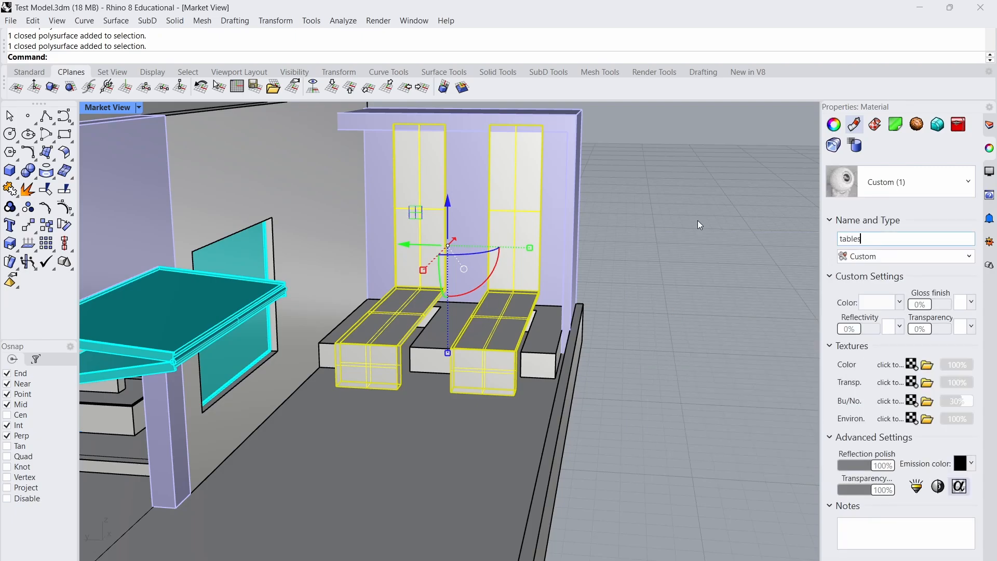
click(725, 258)
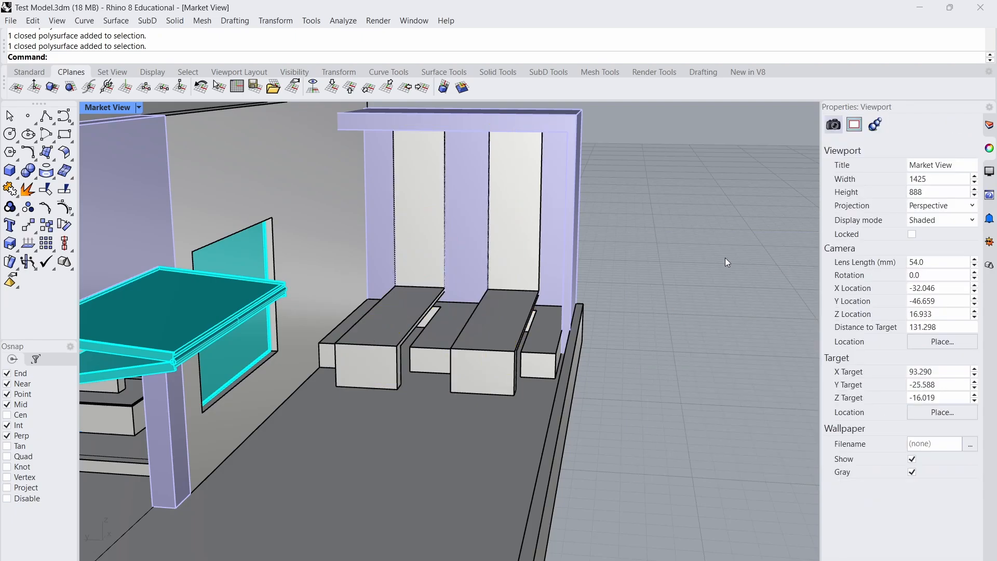
Assign a new Custom material named "Seating" to the low benches beside the terrace tables.
click(529, 358)
click(938, 179)
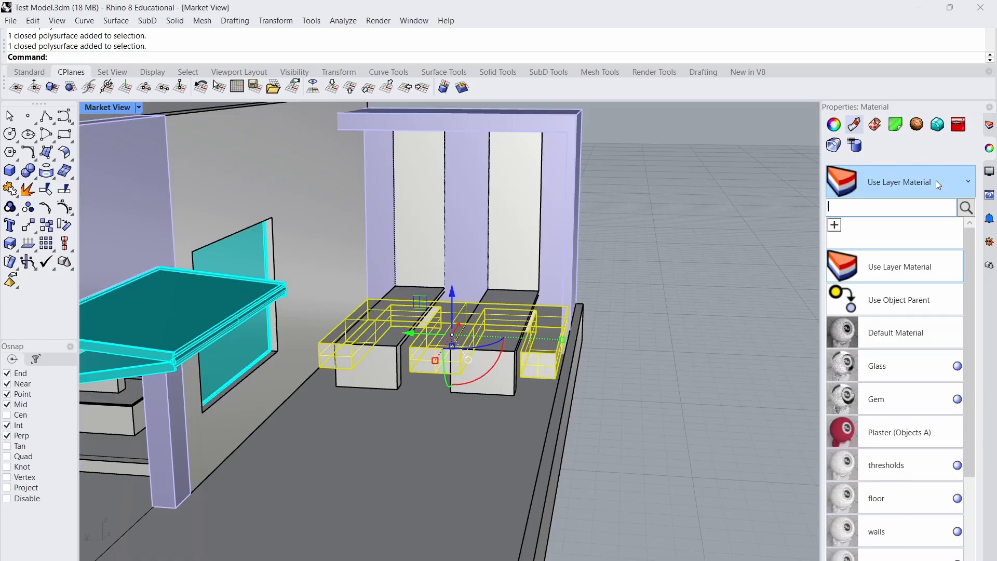
click(868, 221)
click(667, 297)
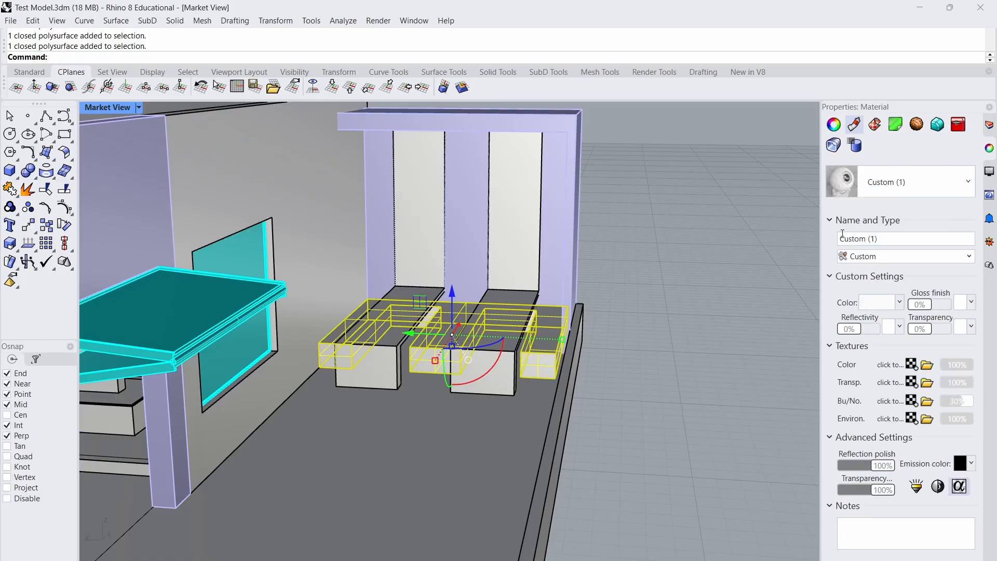
double_click(879, 241)
text(Seating)
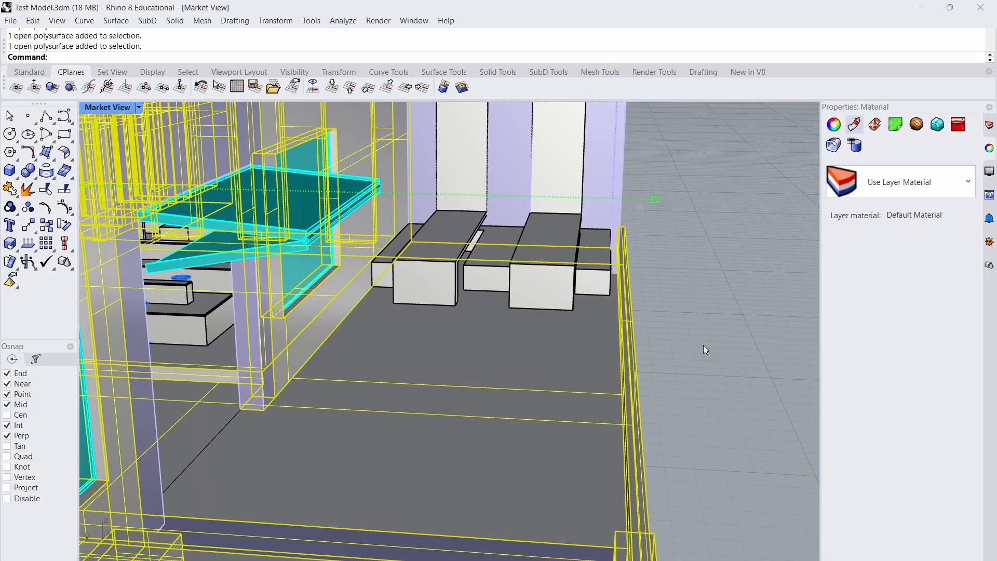
Explode the selected wall and floor polysurface of the house into separate surfaces.
text(Explode)
key(Return)
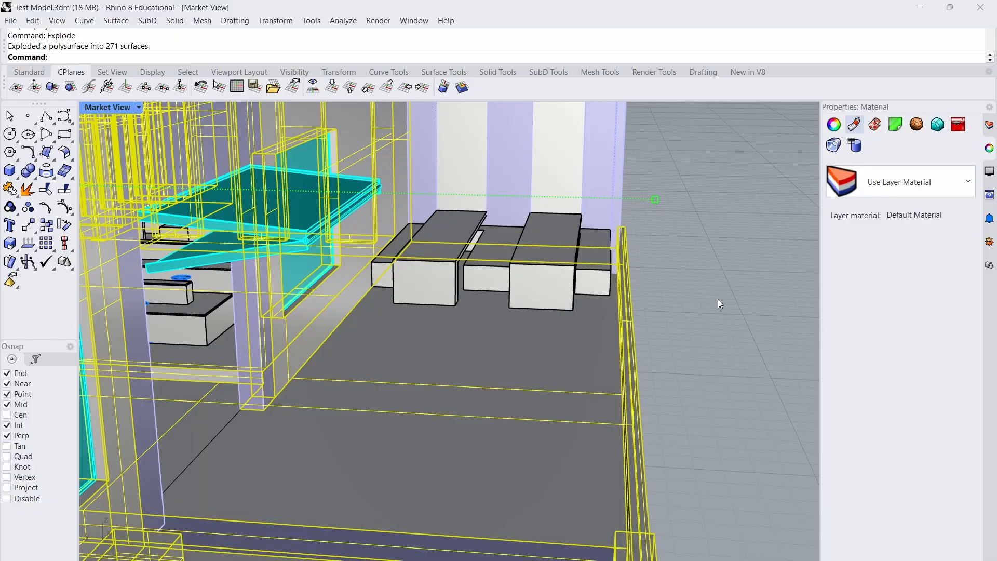
Assign a new Custom material named "floor" to the terrace floor surface.
click(694, 300)
click(549, 345)
click(875, 182)
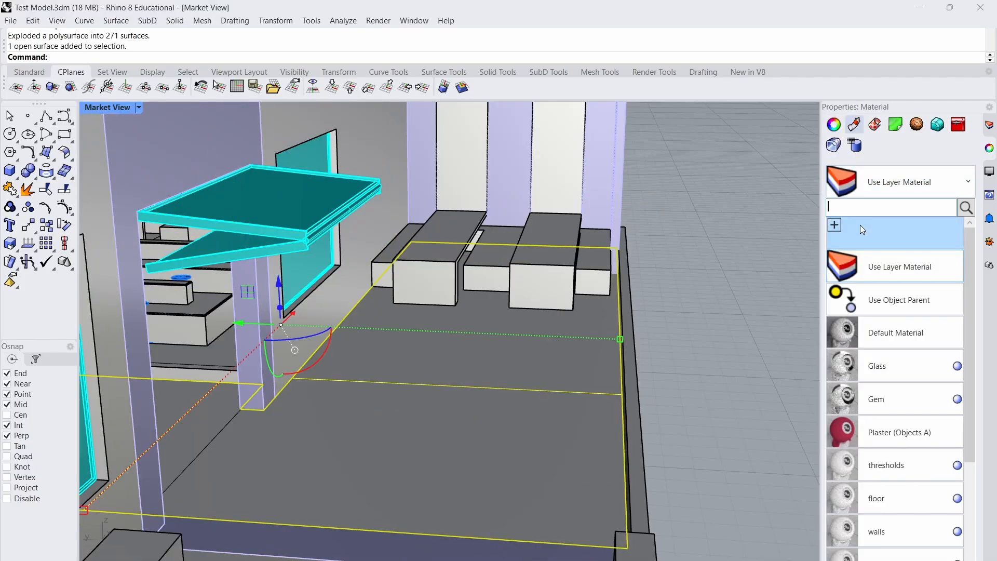
click(858, 240)
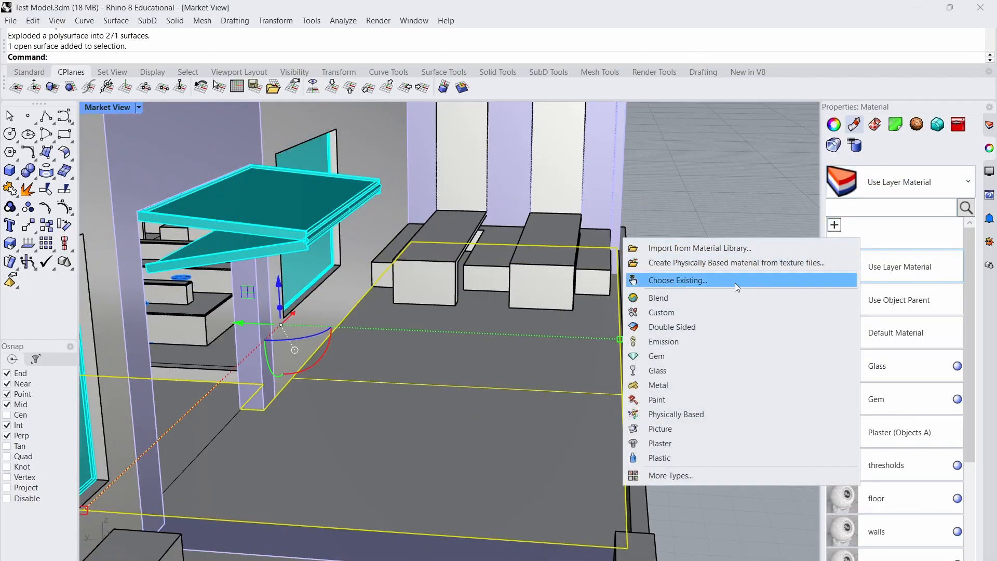
click(672, 310)
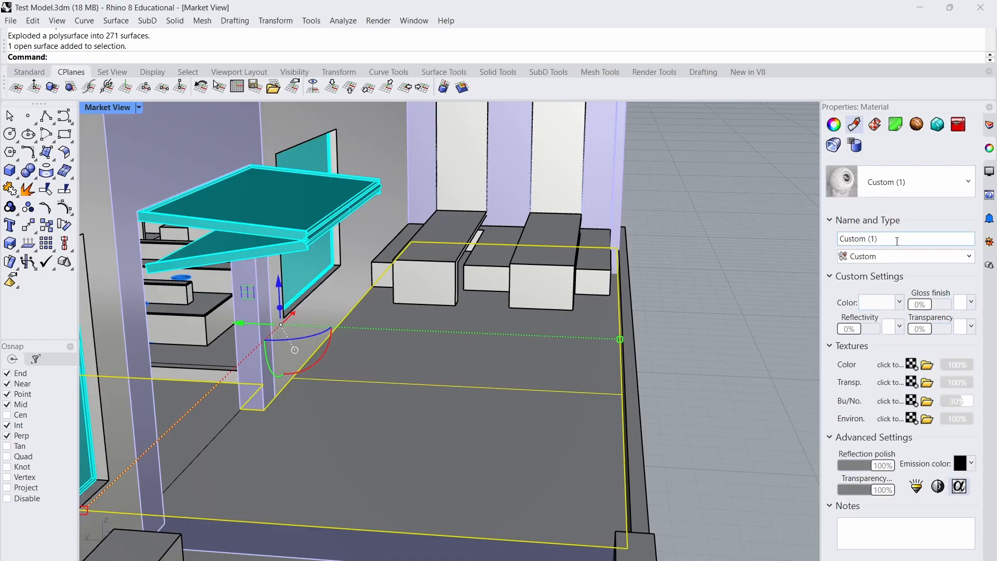
drag(897, 239, 687, 189)
text(floor)
Assign a new Custom material named "wall" to the exterior wall surface around the terrace window, and deselect it.
click(343, 286)
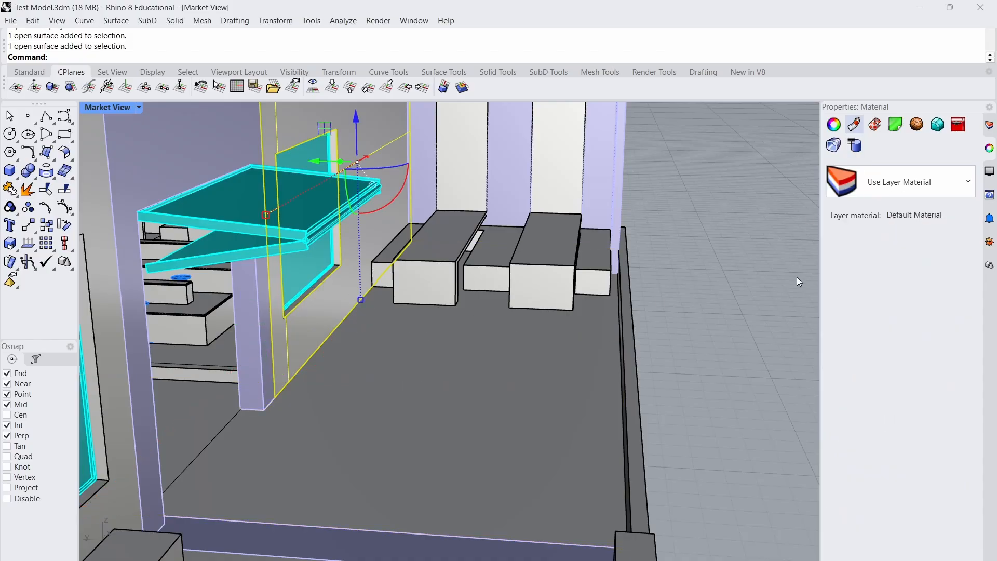
click(895, 176)
click(873, 245)
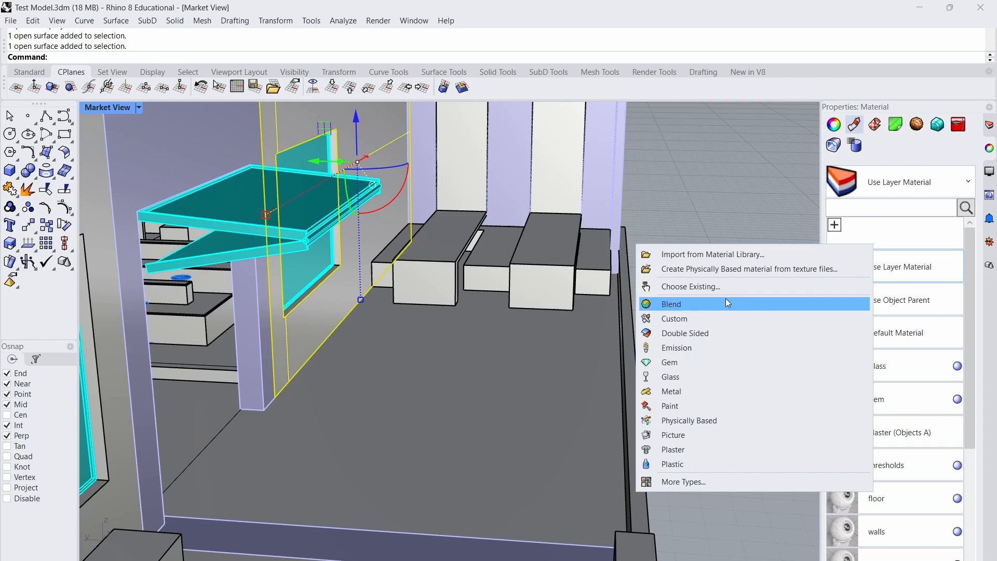
click(675, 319)
text(wal)
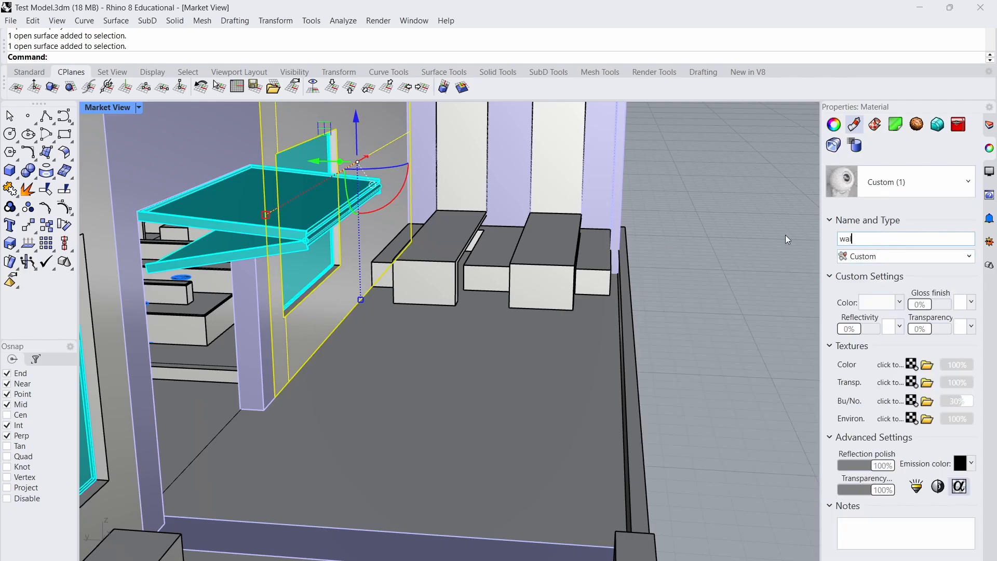
text(l)
click(686, 278)
right_drag(404, 280, 407, 278)
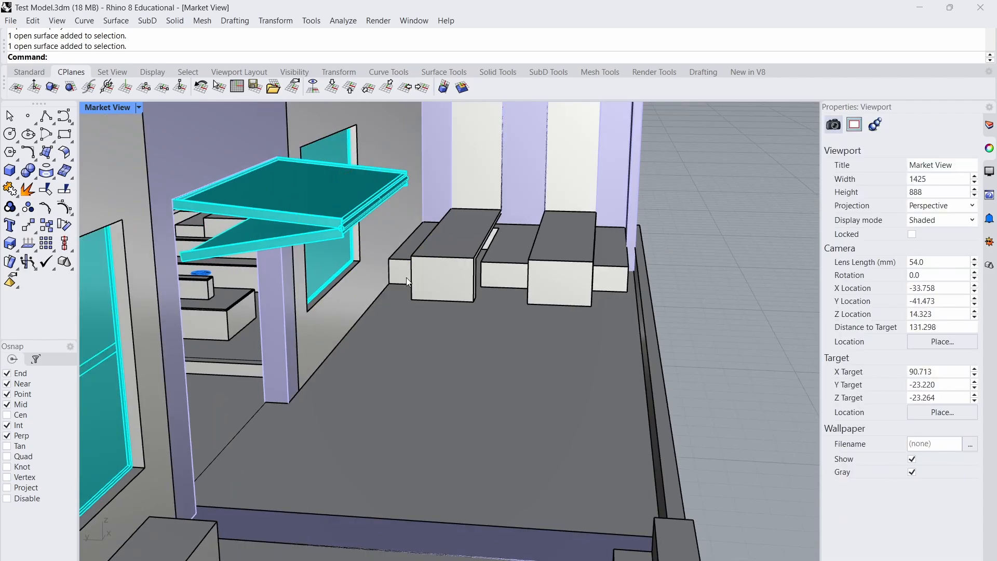
click(334, 253)
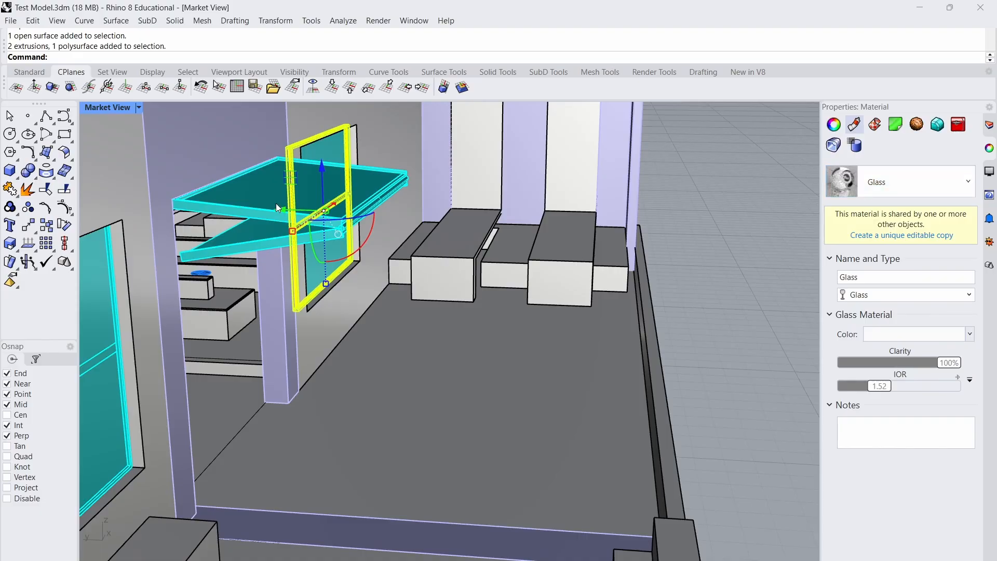
click(269, 274)
click(372, 208)
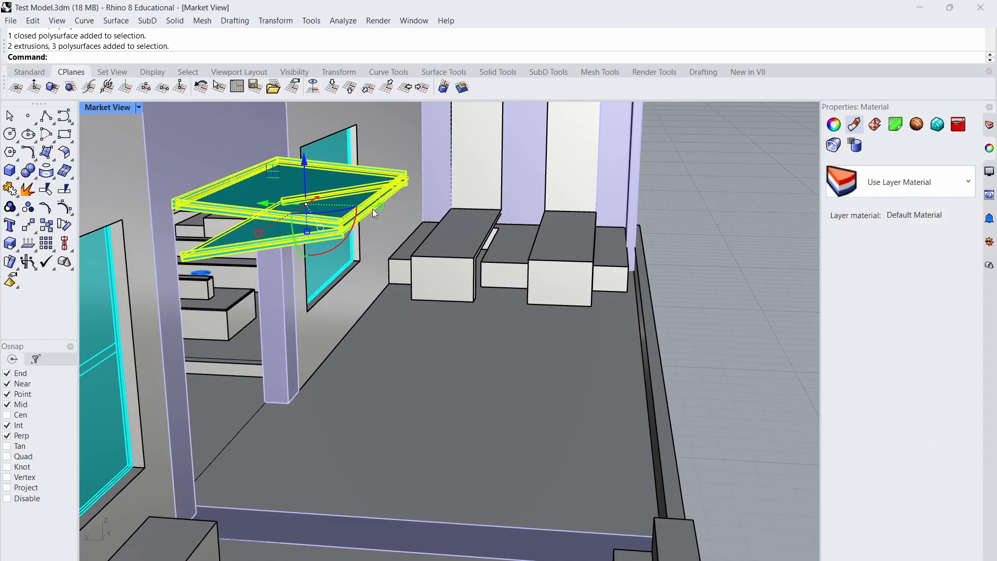
click(894, 188)
click(877, 244)
key(Escape)
key(Escape)
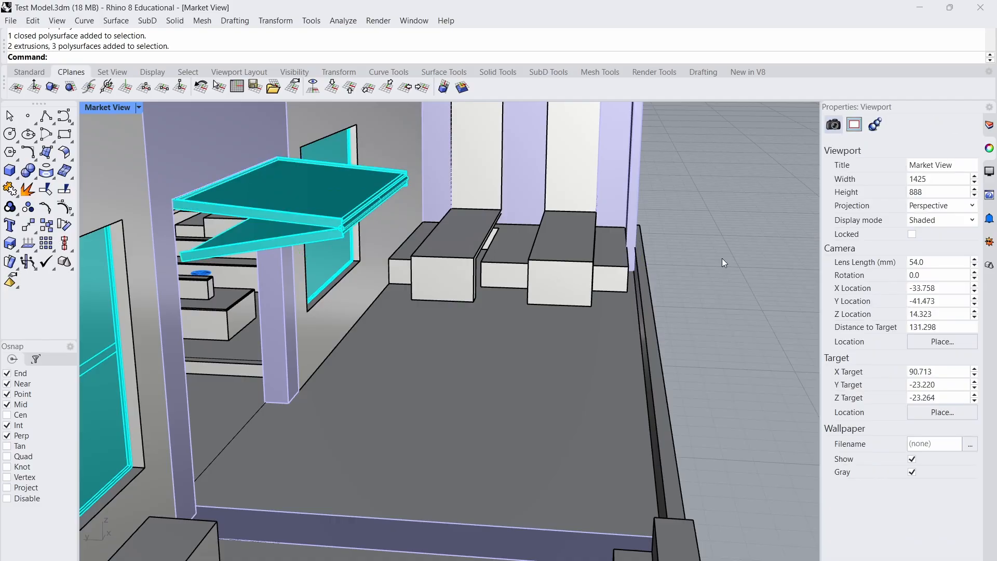
Select the complete house with its terrace, leaving out the neighbouring model, and start exporting the selection.
scroll(711, 346, down, 10)
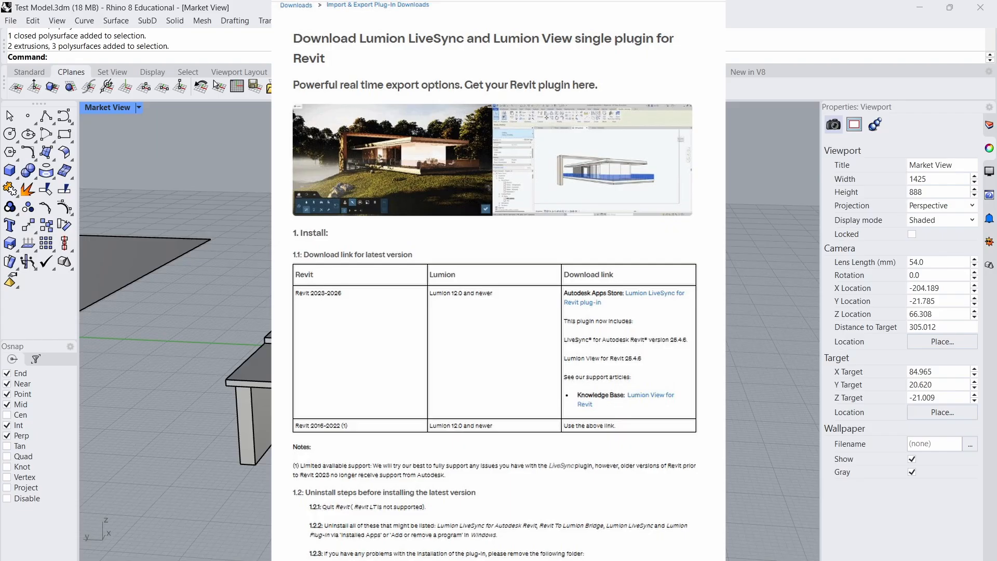
scroll(467, 340, down, 4)
right_drag(576, 385, 601, 400)
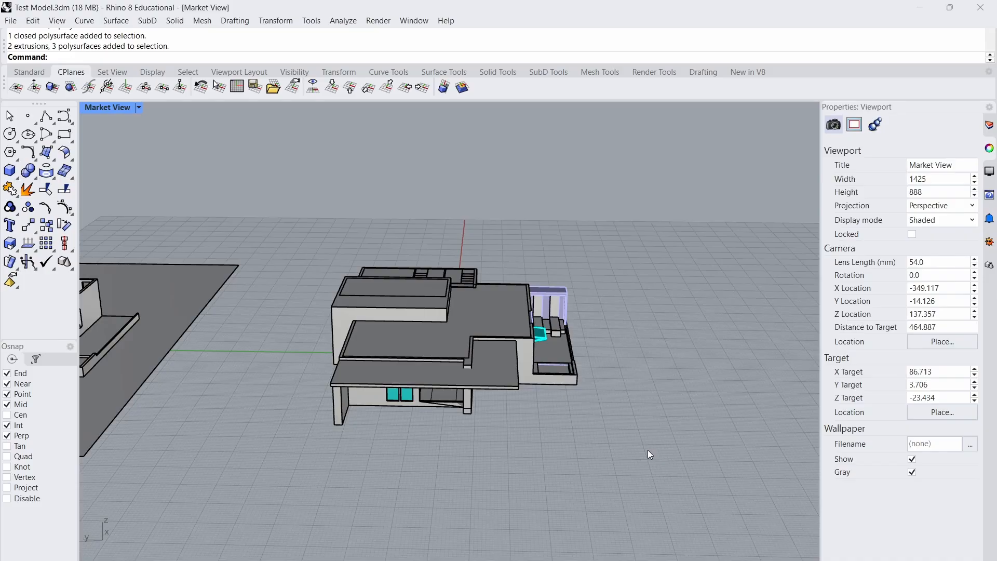
drag(647, 450, 267, 193)
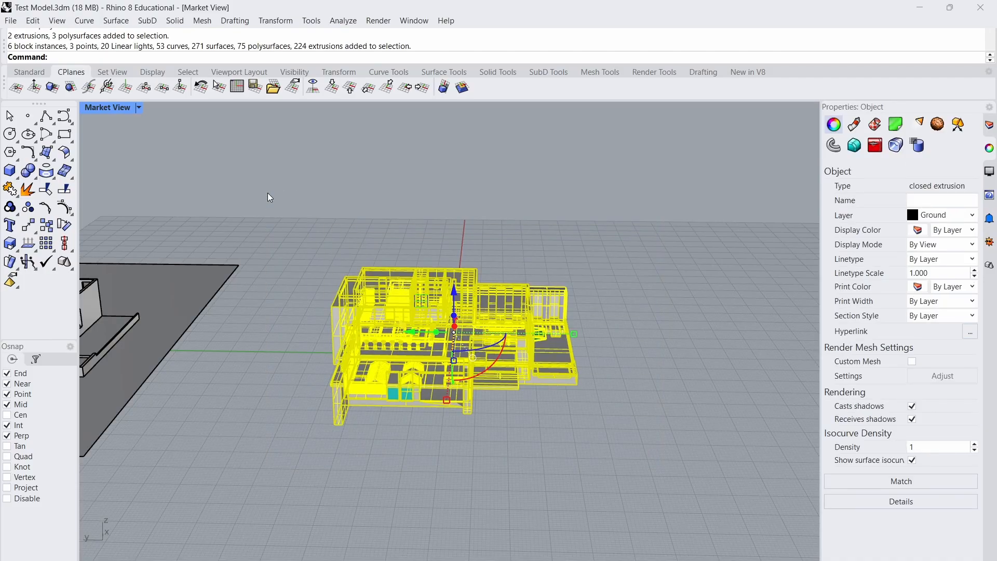
click(11, 21)
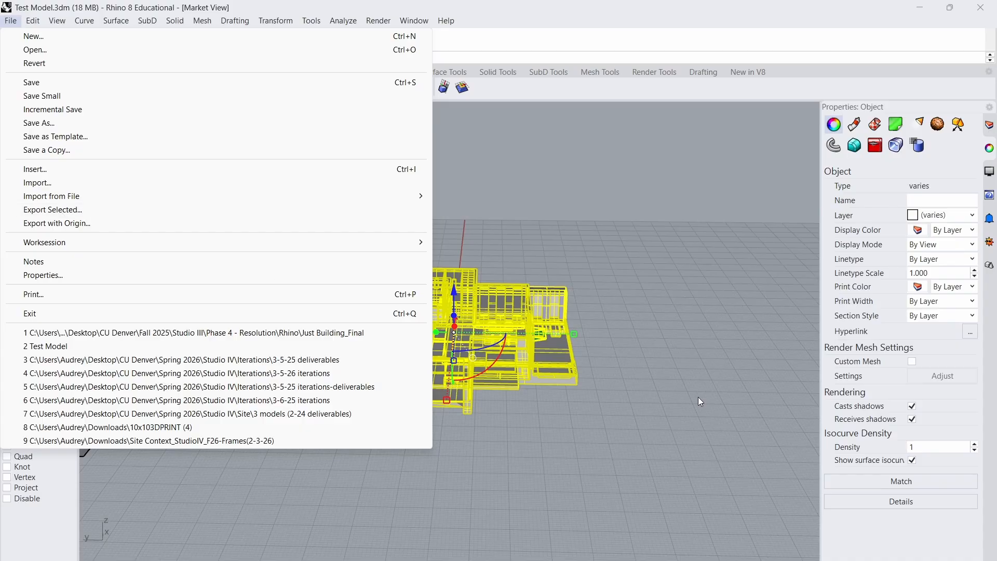
drag(679, 443, 260, 189)
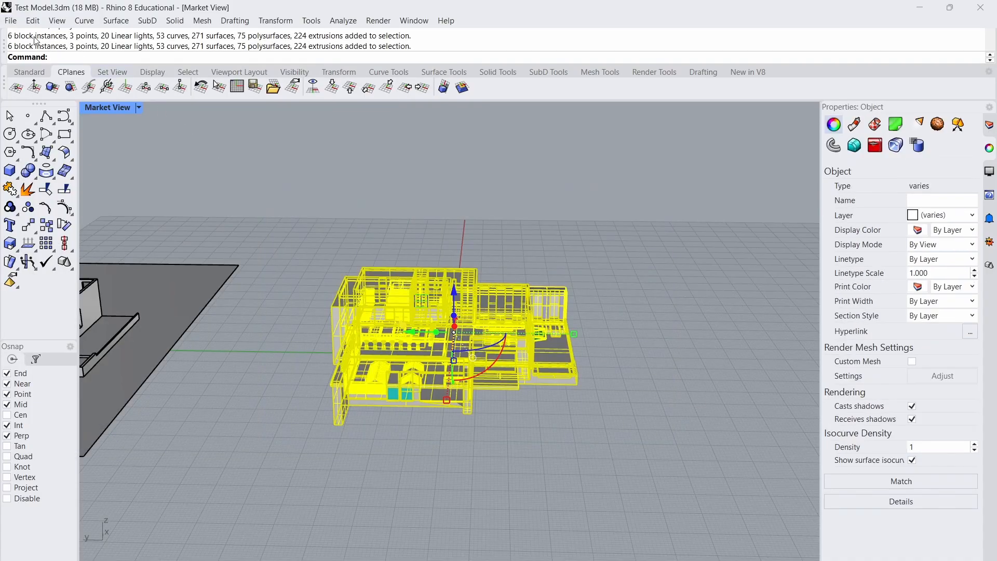
click(33, 20)
click(73, 192)
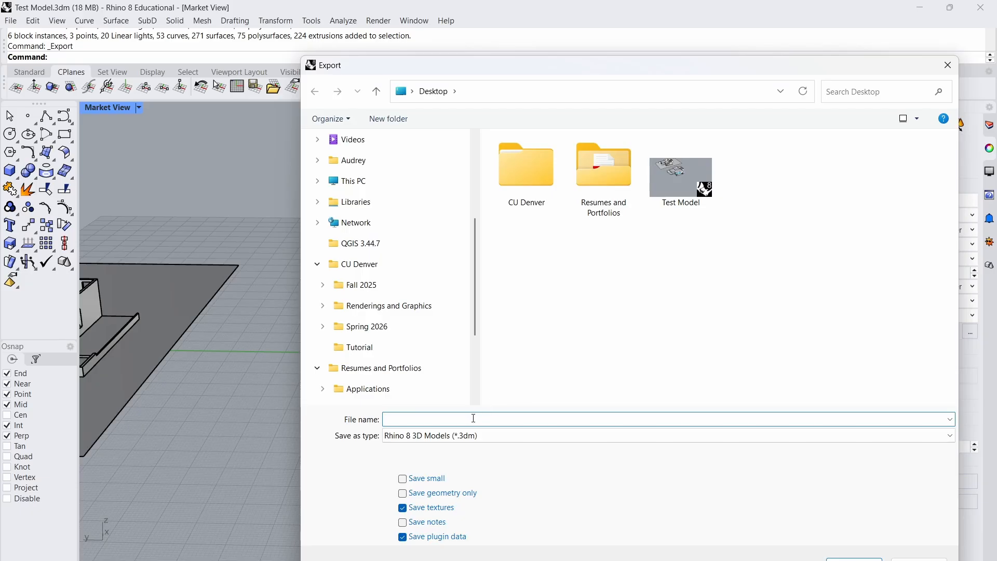
Export the selected house to the Desktop as a COLLADA (*.dae) file named "Test exterior building".
click(507, 436)
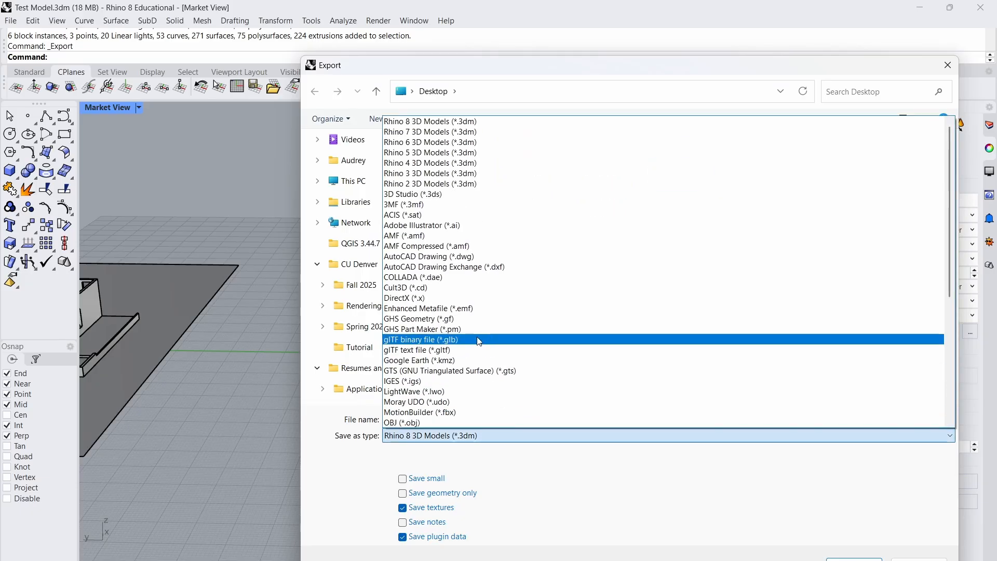
scroll(452, 327, down, 1)
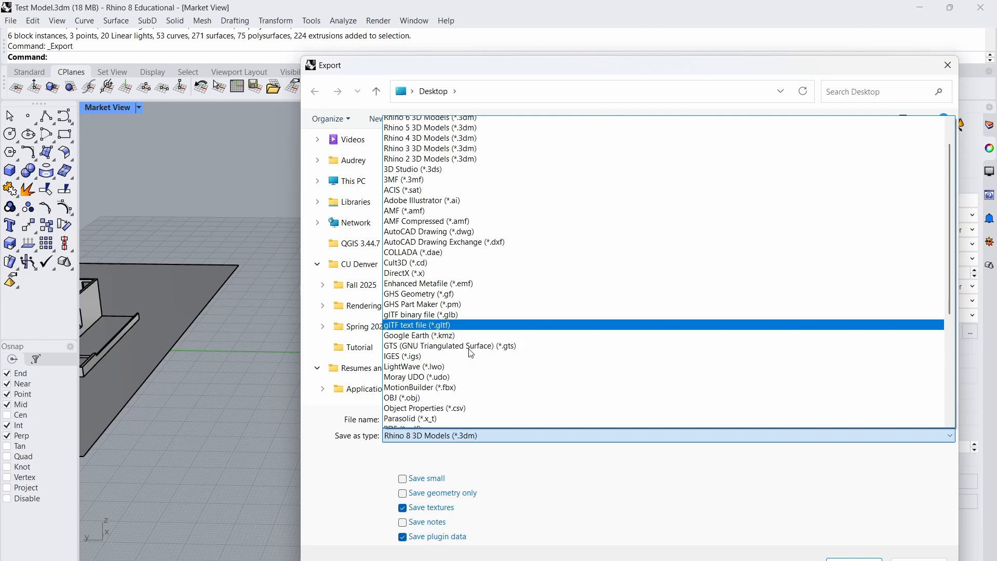
click(449, 247)
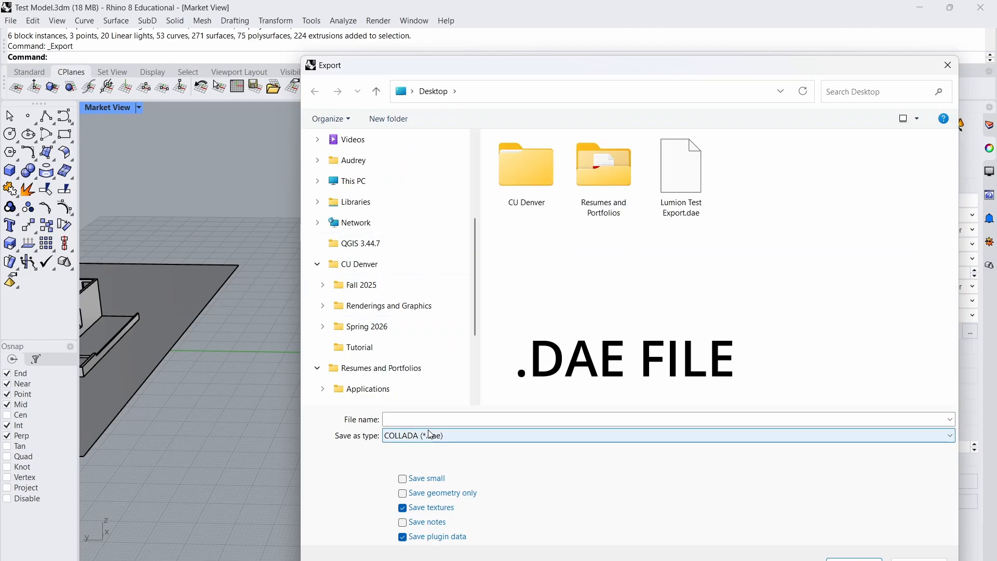
click(442, 422)
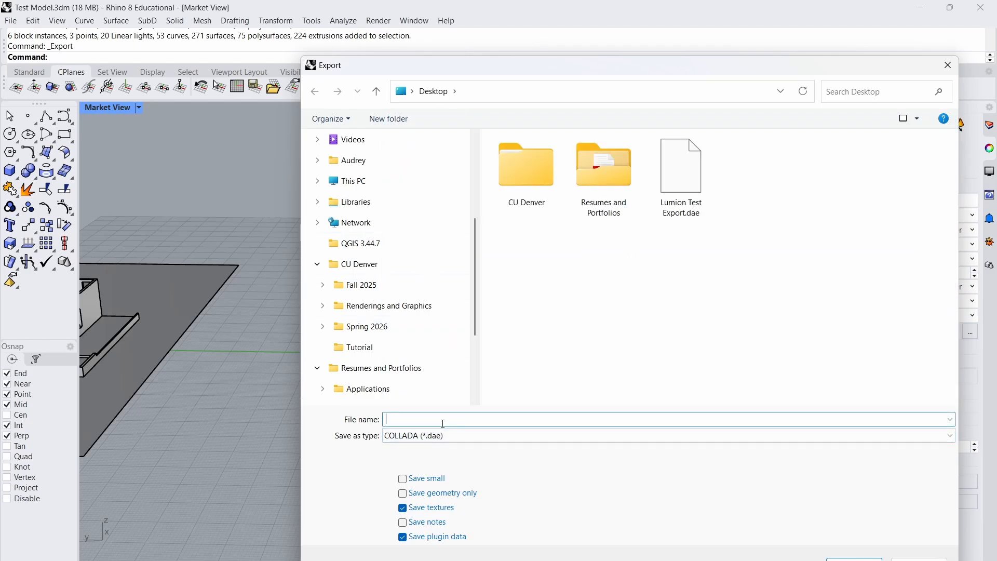
text(T)
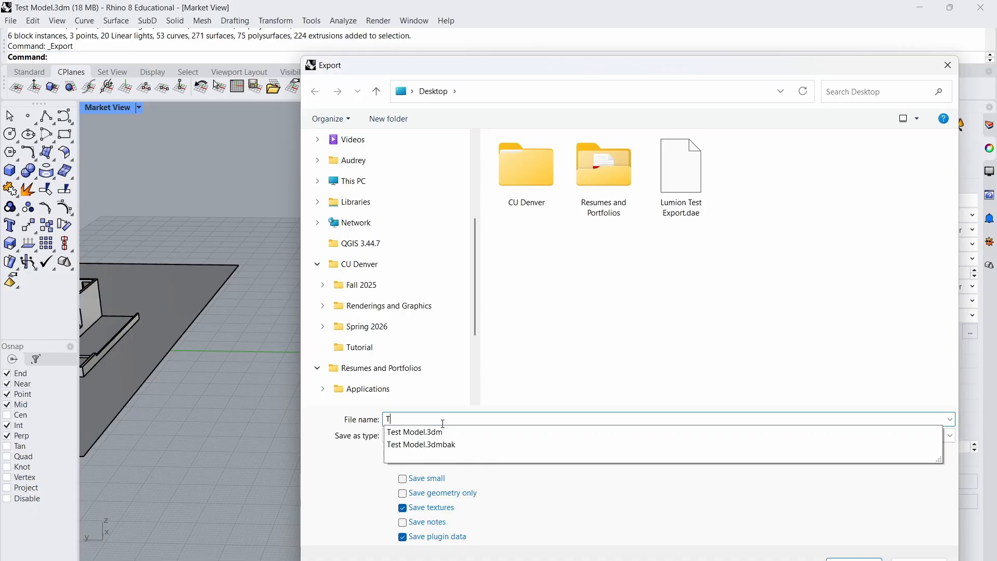
text(est exterior house)
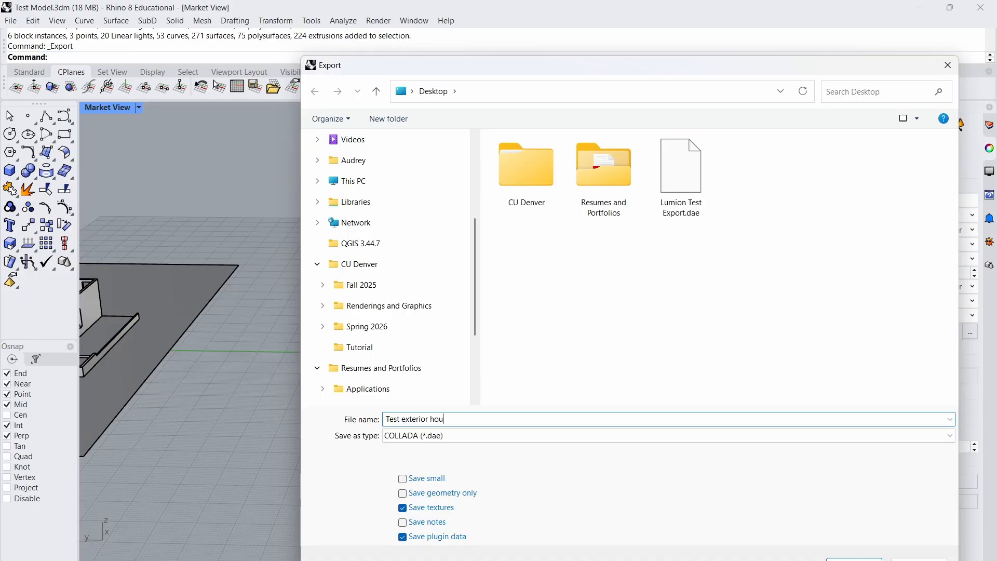
double_click(445, 419)
text(building)
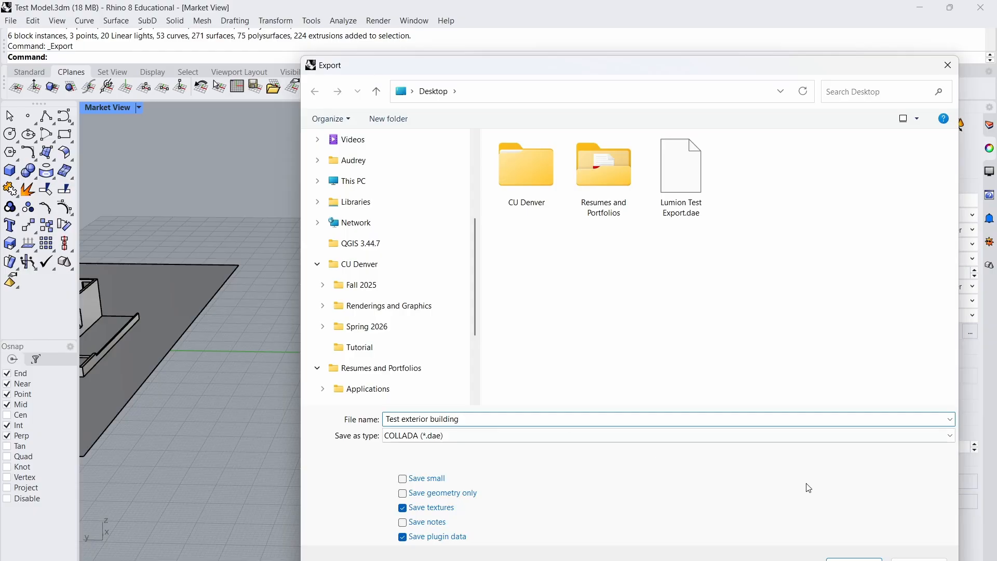
click(854, 559)
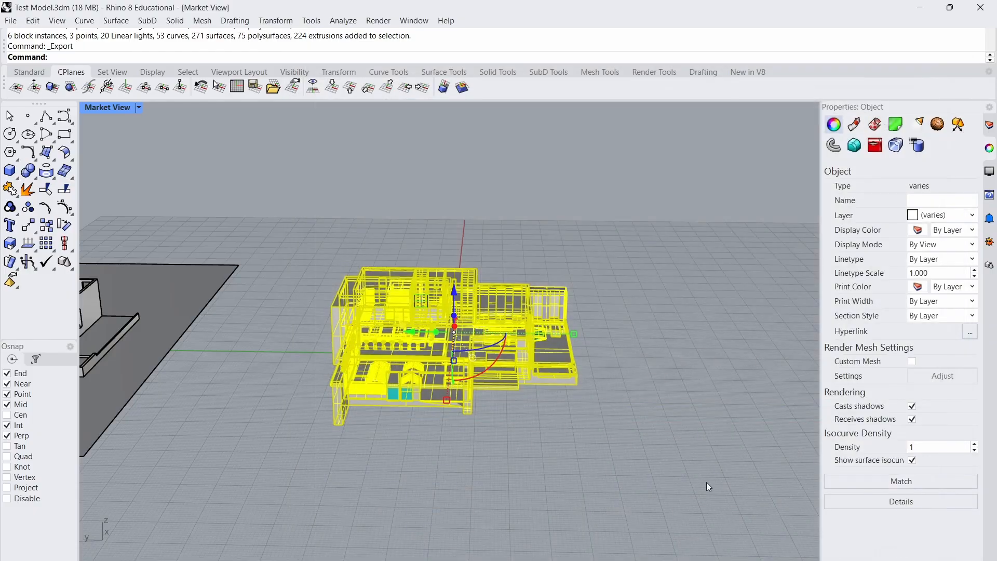
click(441, 360)
Switch to Lumion and create a new project from the flat grass plain template.
scroll(441, 359, up, 2)
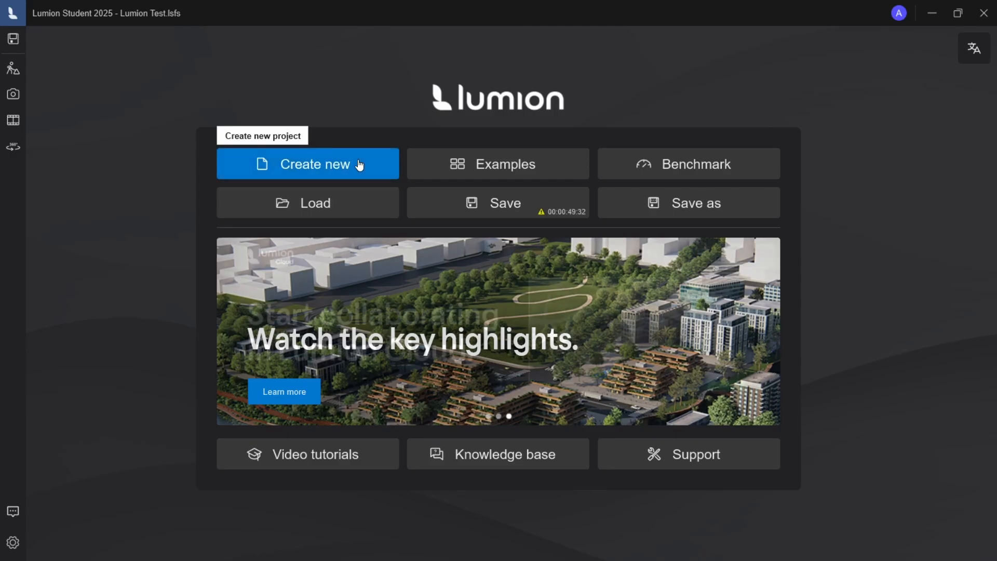
click(359, 162)
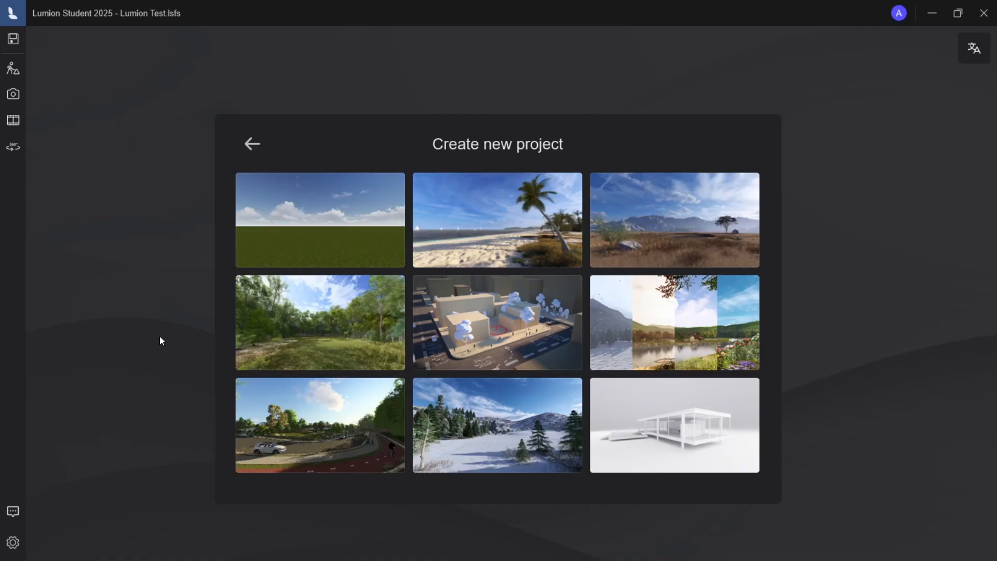
click(318, 207)
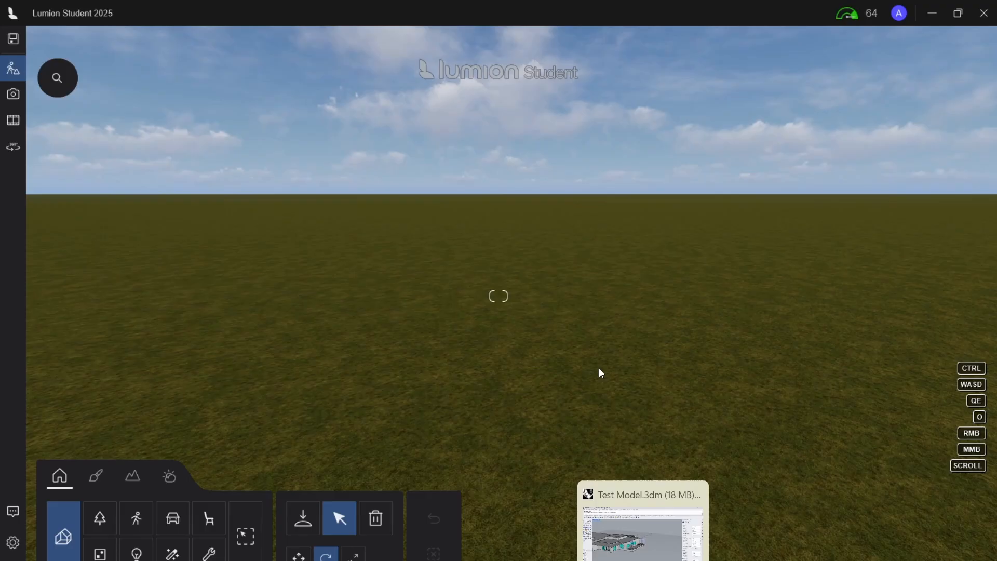
right_drag(600, 370, 498, 254)
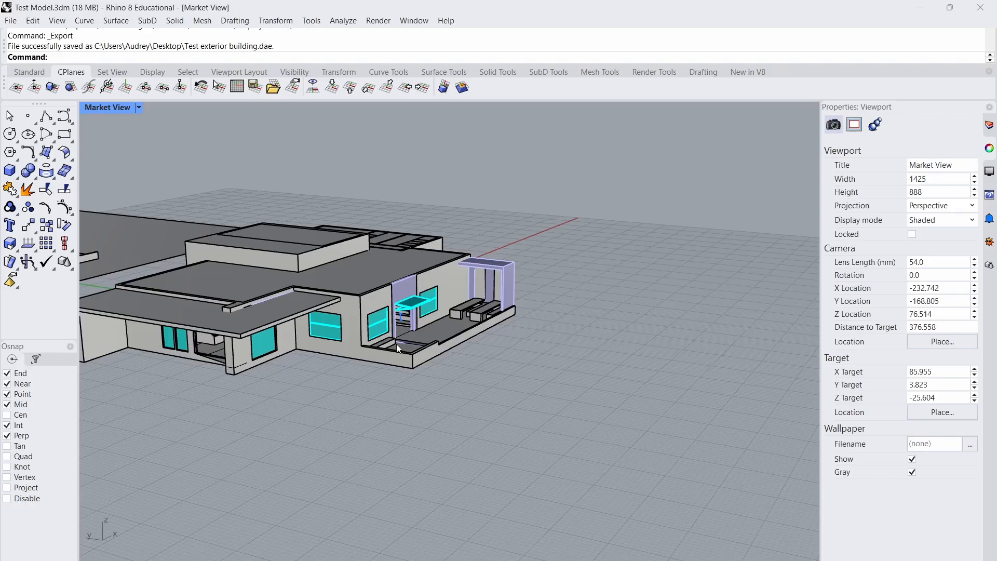
scroll(581, 407, down, 5)
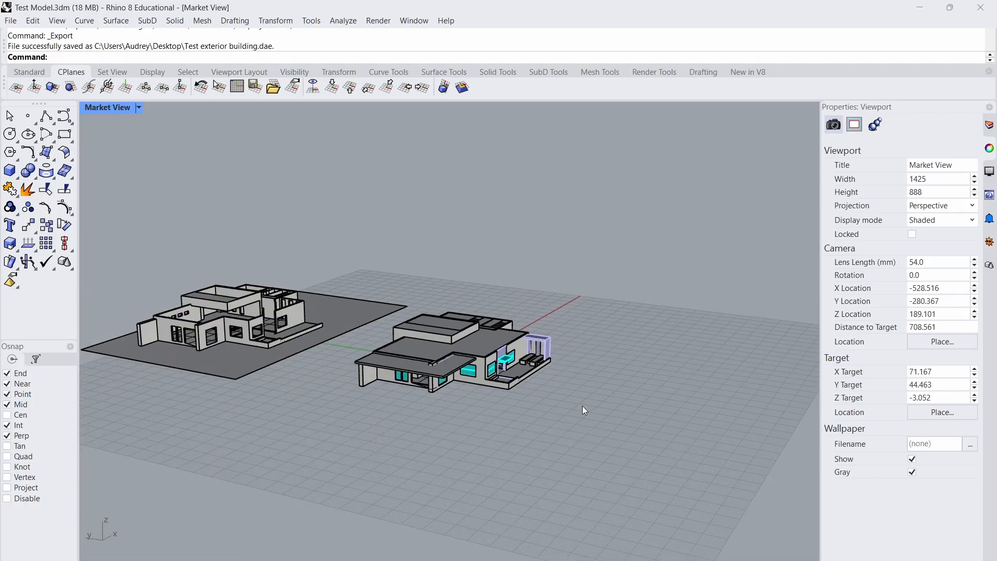
right_drag(445, 330, 459, 363)
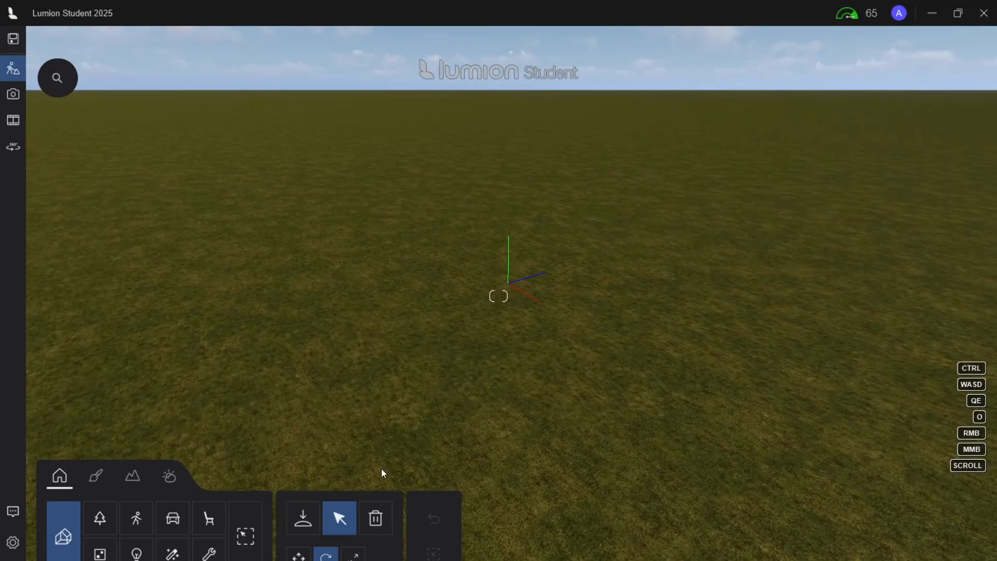
Import "Test exterior building.dae" from the Desktop as a new model, with light import turned off.
click(301, 518)
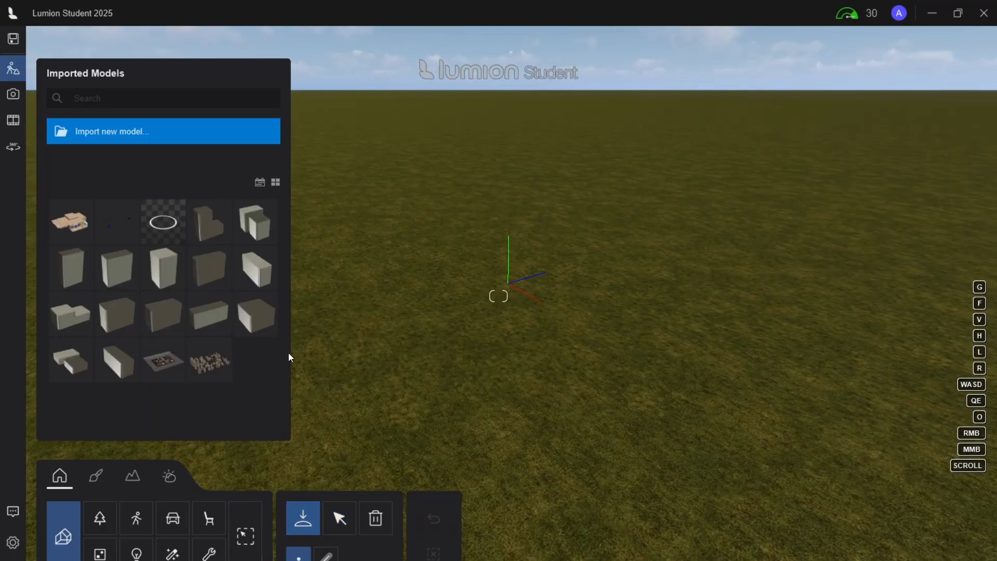
click(134, 128)
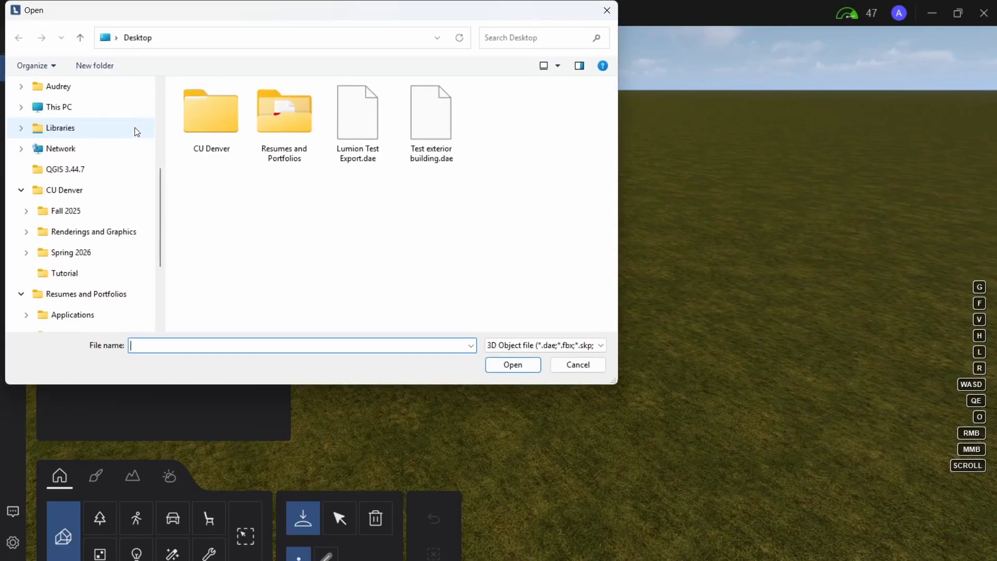
click(435, 116)
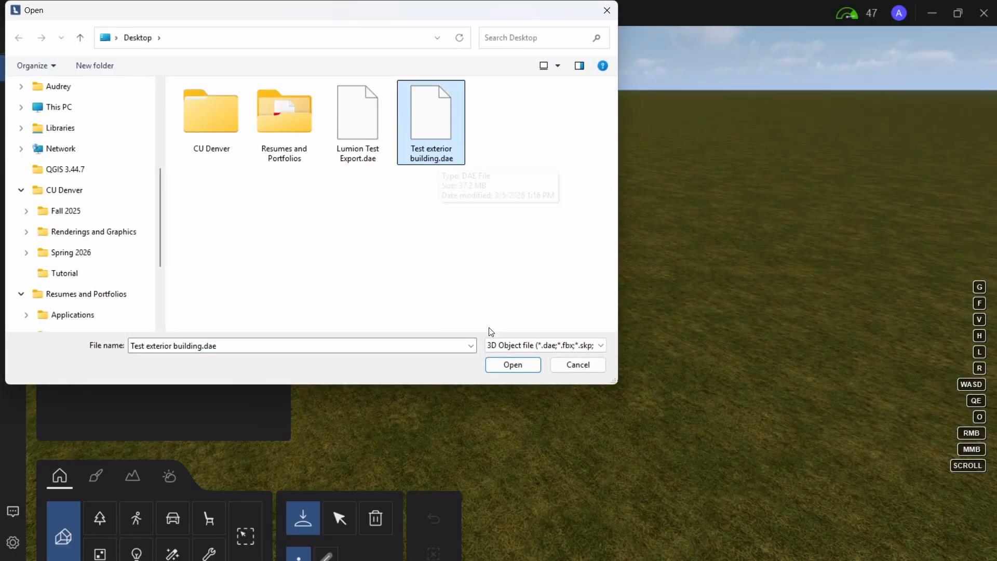
click(518, 363)
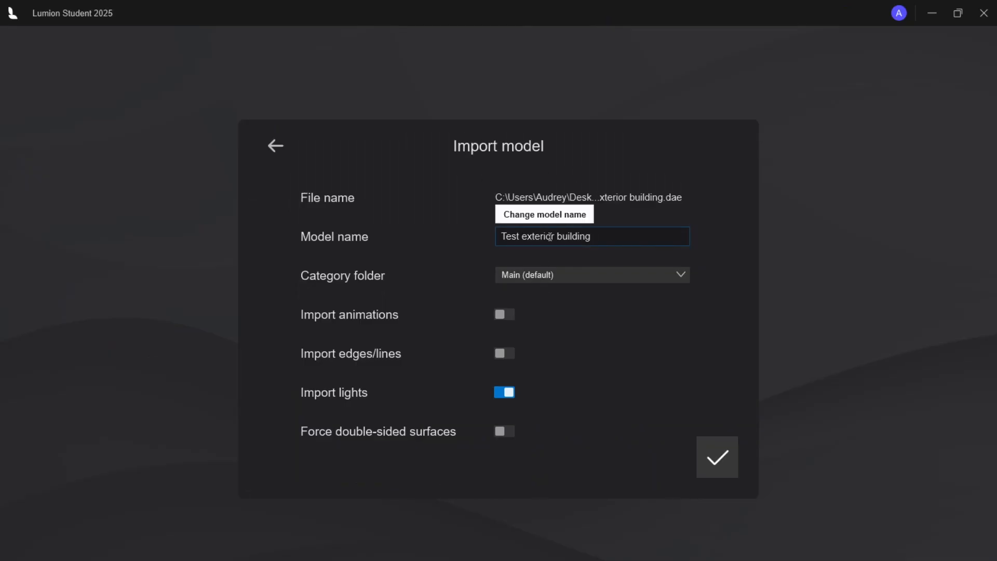
click(502, 397)
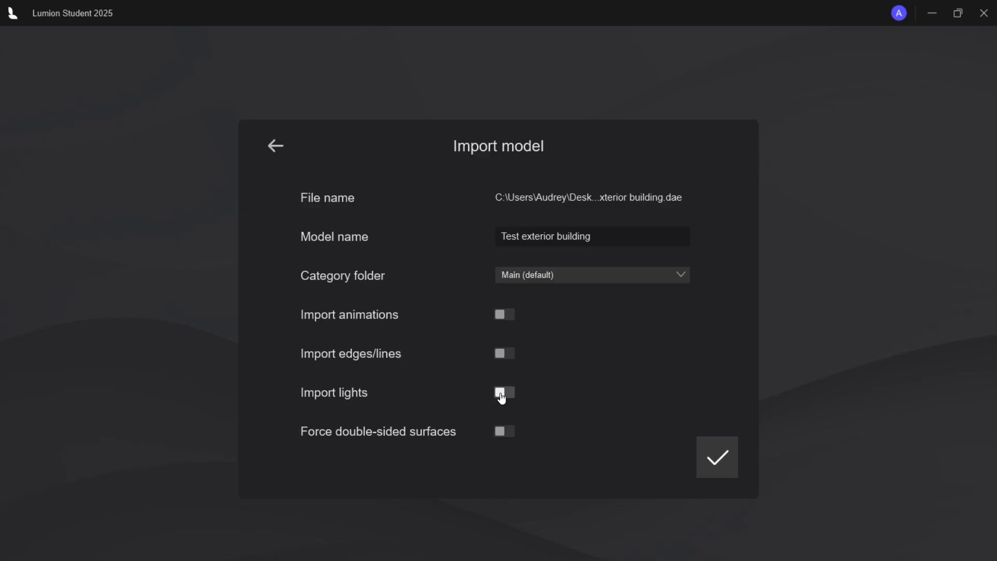
click(717, 456)
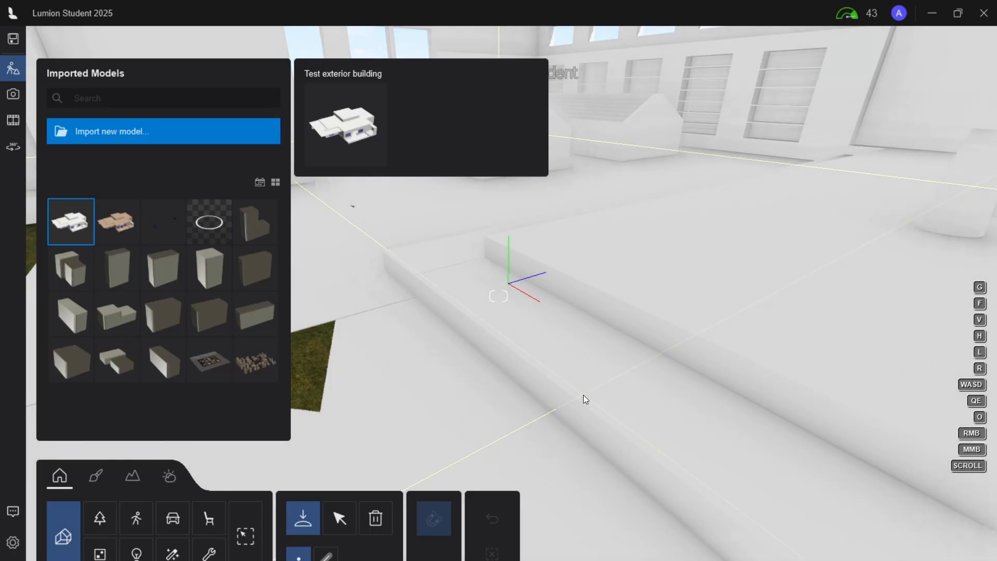
Place the imported house on the grass near the scene origin, at about X -0.3 m, and end the placement.
key(s)
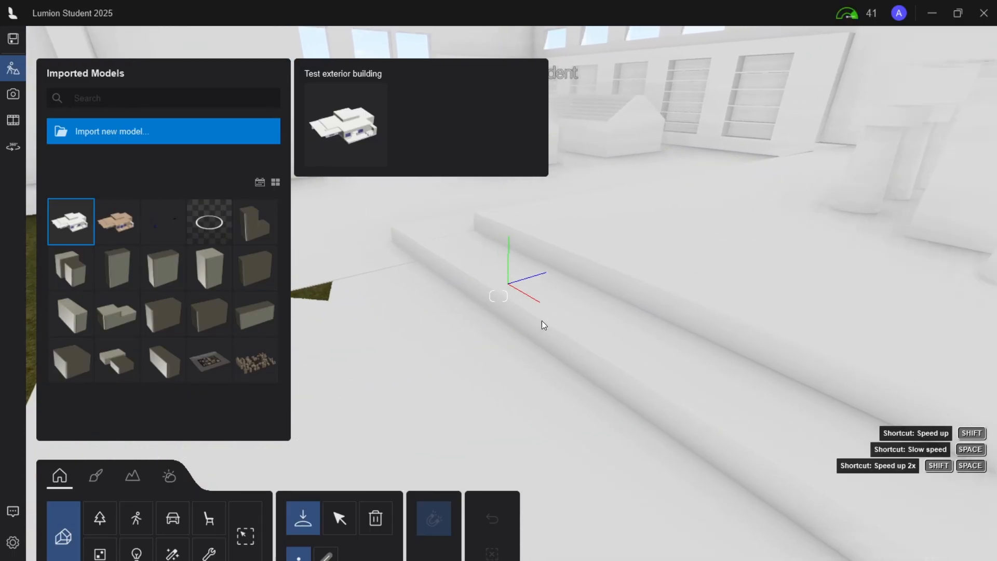
key(s)
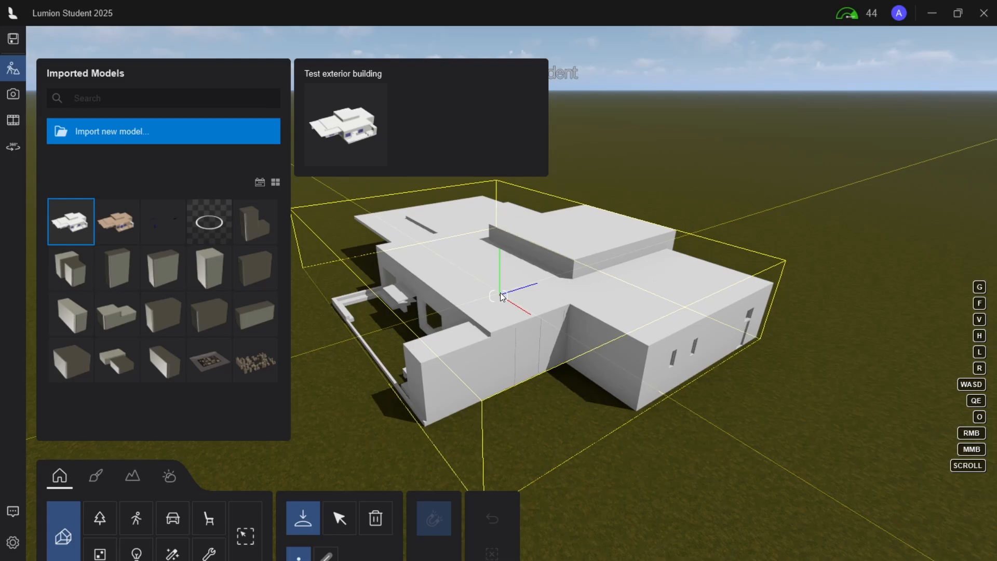
click(501, 296)
key(Escape)
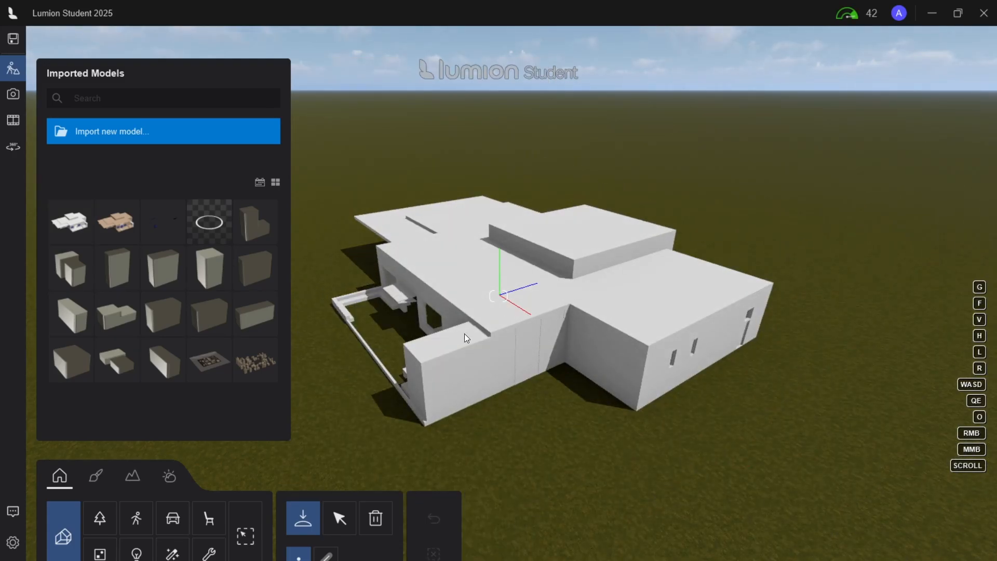
Examine the placed house from the terrace side at different heights and distances, and view the camera navigation help.
right_drag(464, 334, 422, 389)
key(a)
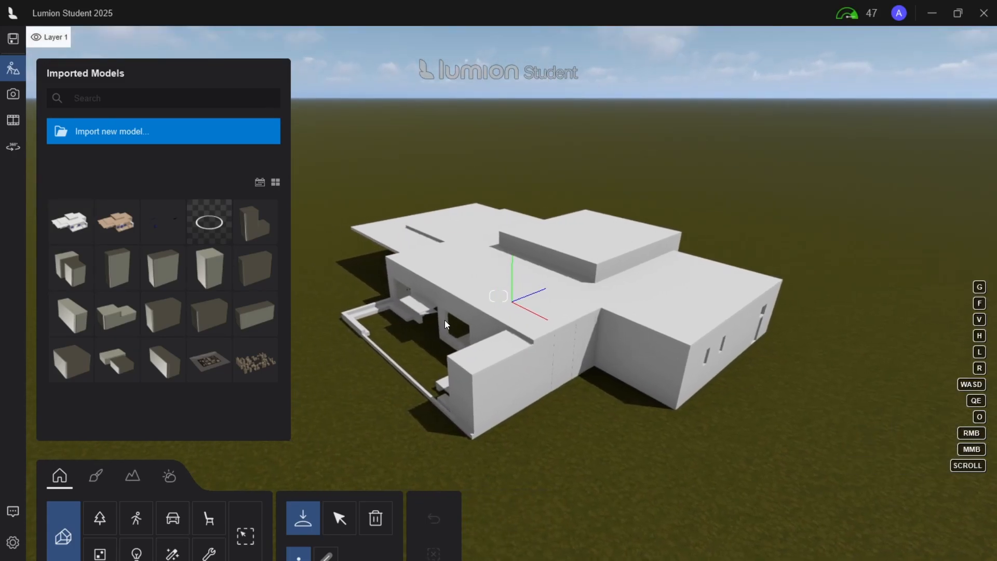
key(d)
key(a)
right_drag(445, 317, 470, 319)
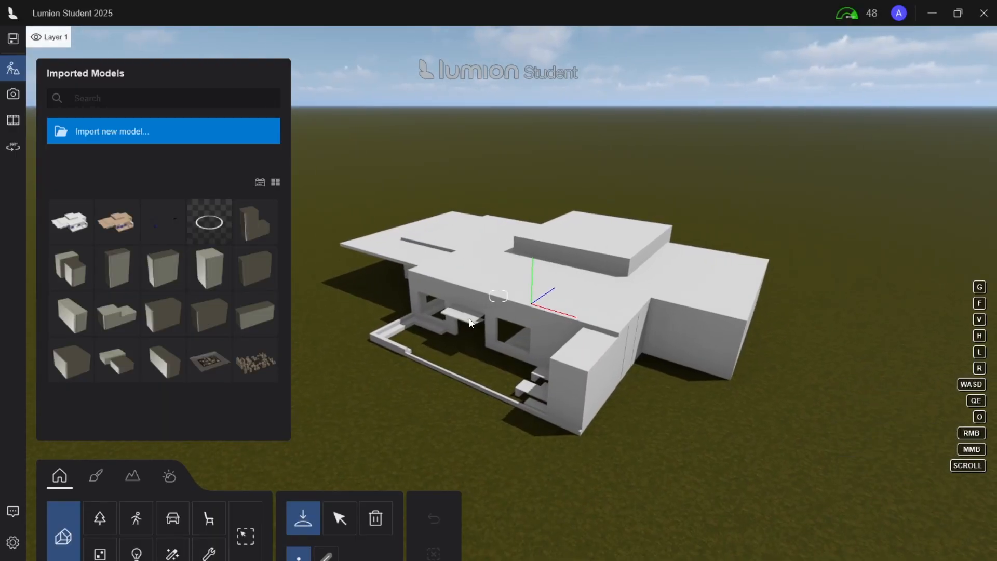
right_drag(497, 319, 494, 325)
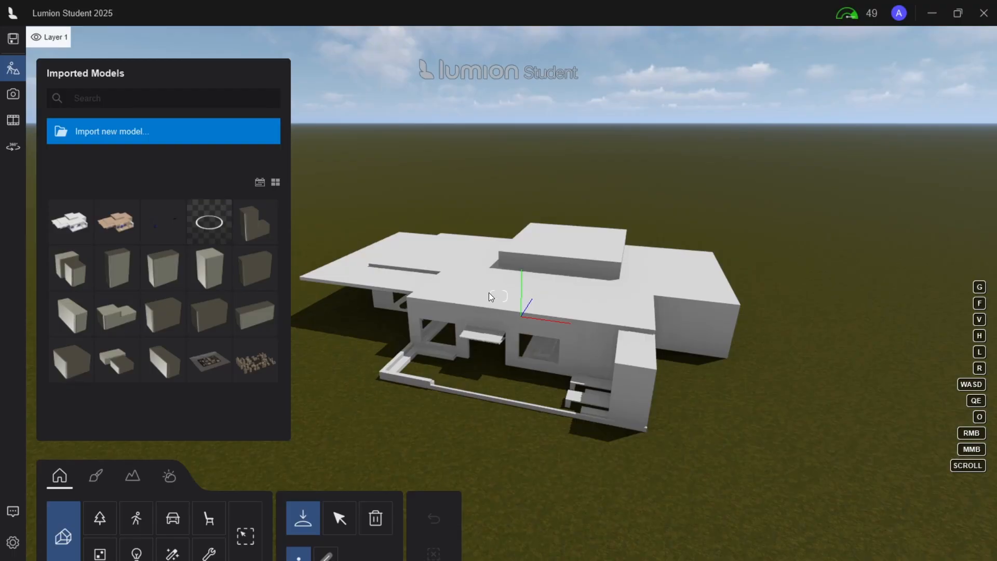
key(q)
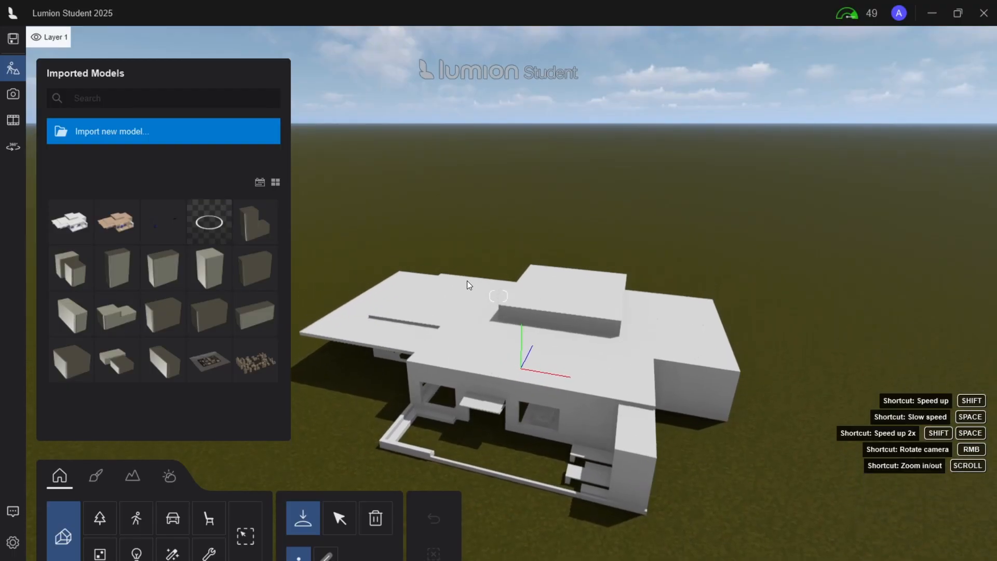
key(e)
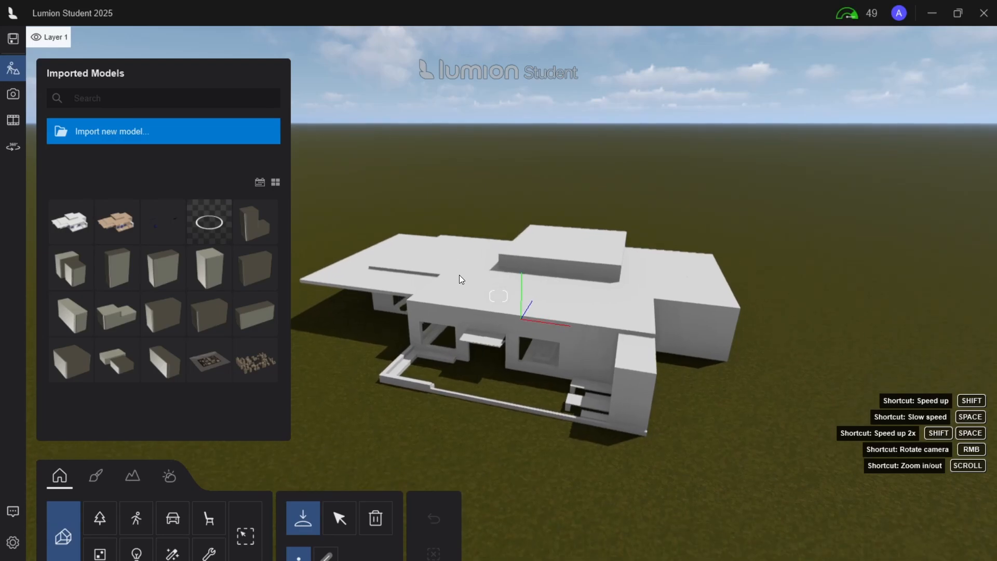
key(a)
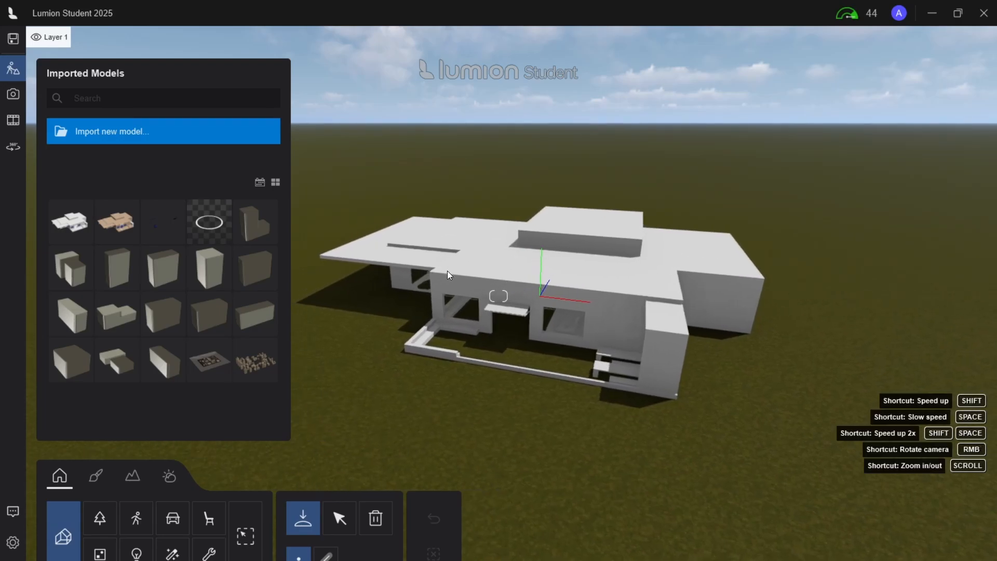
key(d)
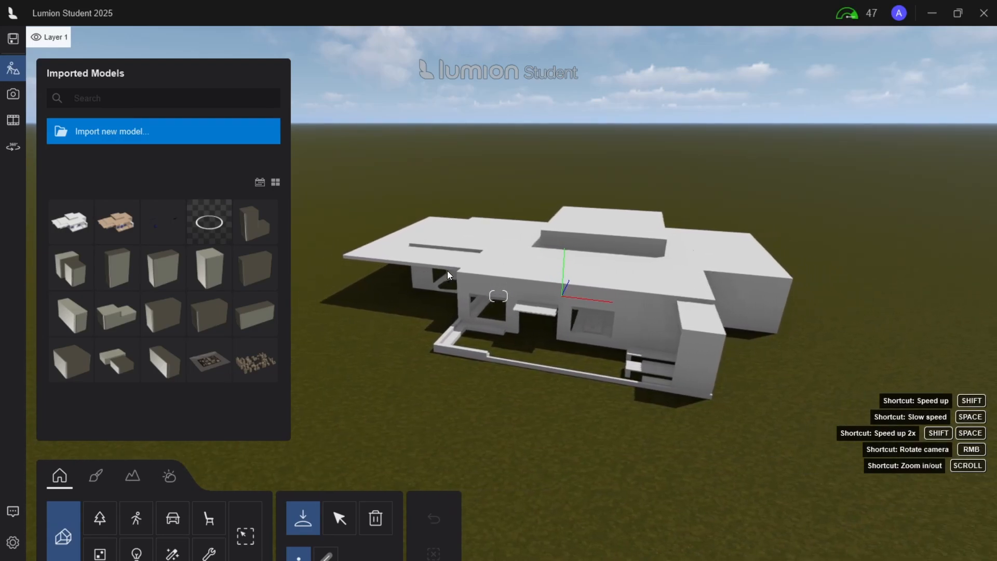
key(w)
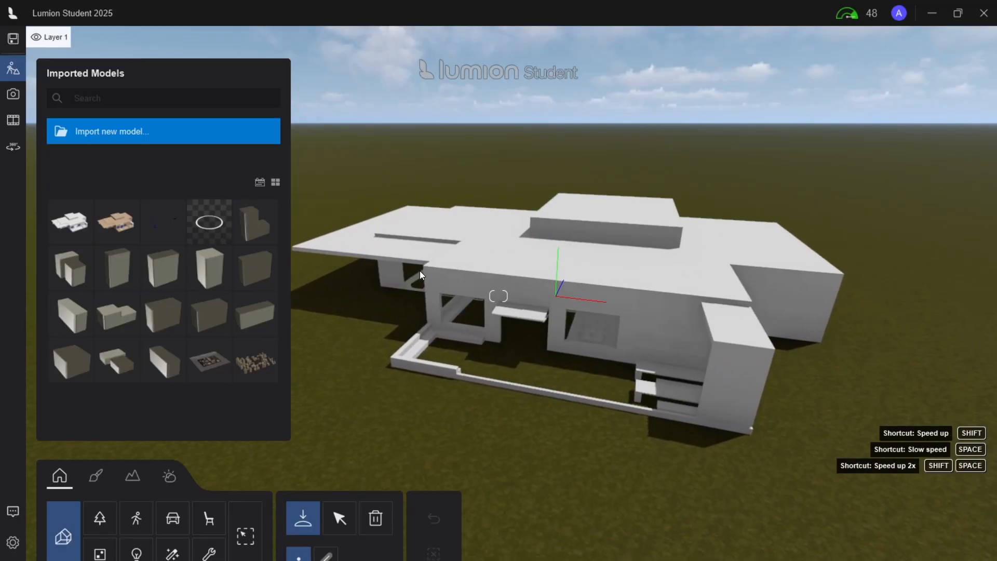
key(s)
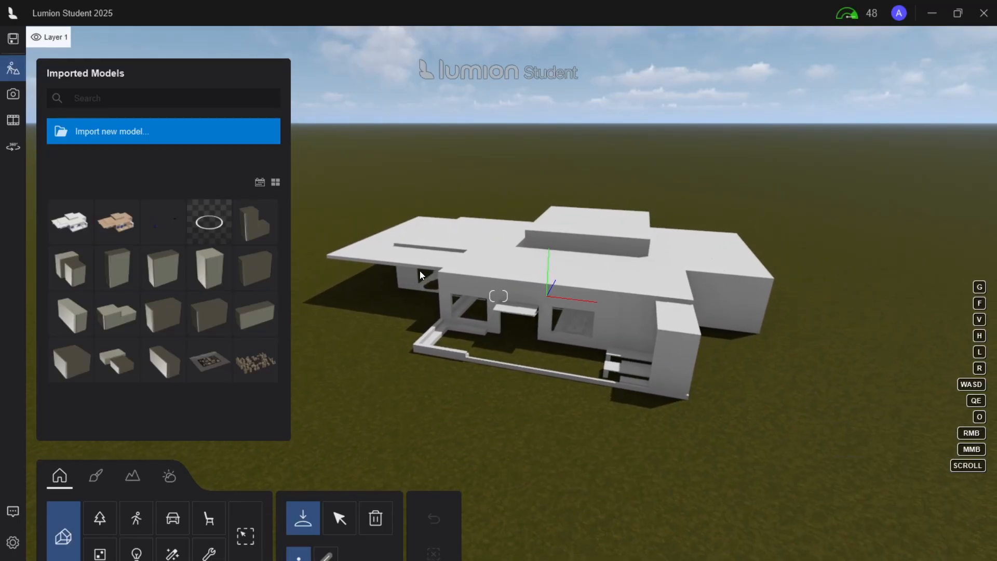
mouse_move(14, 560)
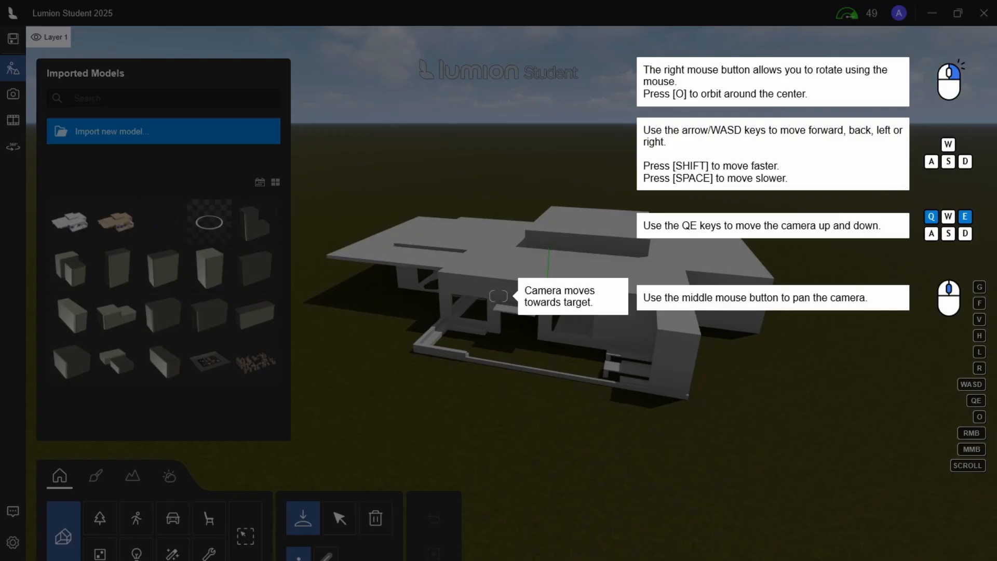
Select the house and raise it along the Y axis to about 0.44 m, lifting its base above the grass.
key(w)
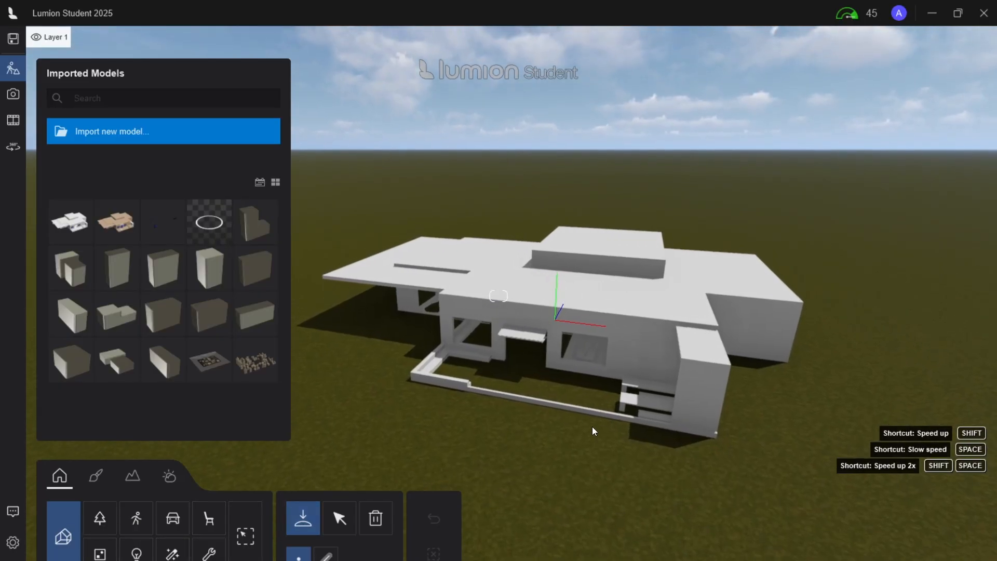
key(w)
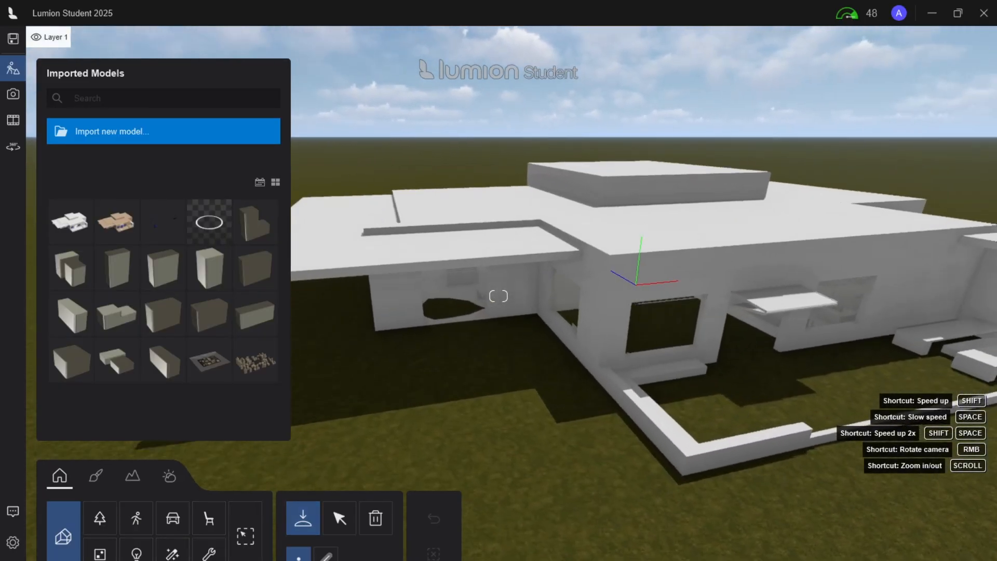
right_drag(548, 385, 549, 384)
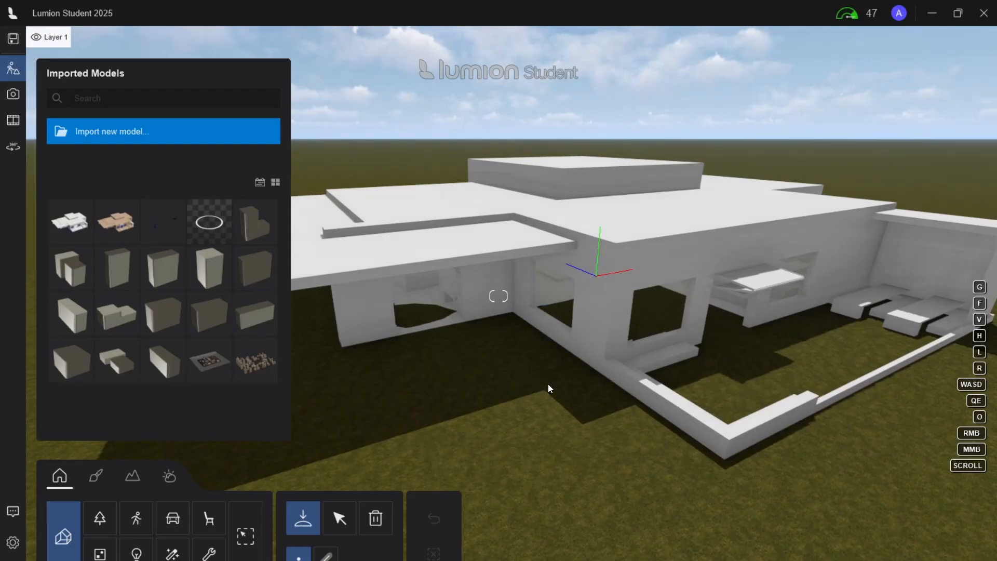
key(a)
click(629, 277)
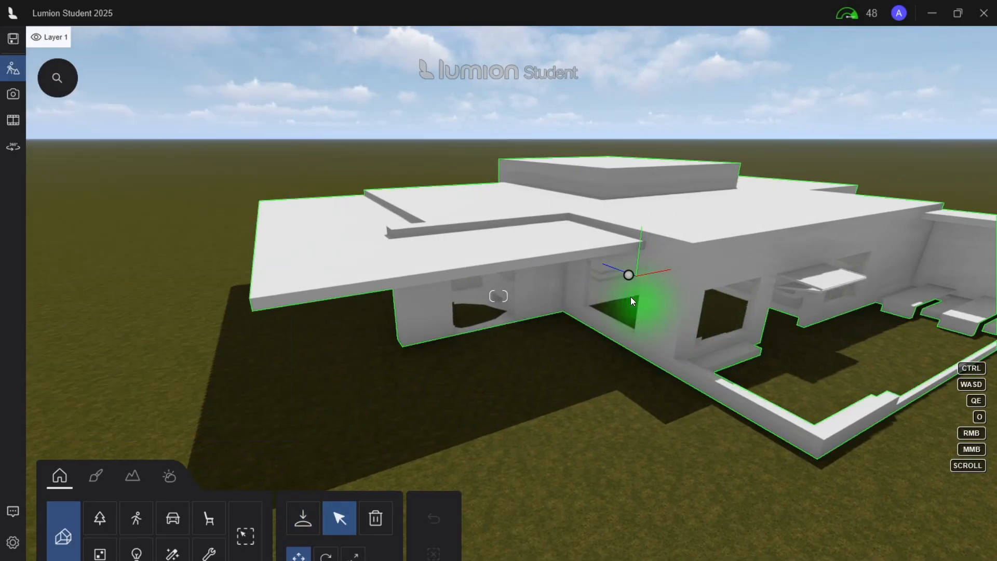
click(628, 278)
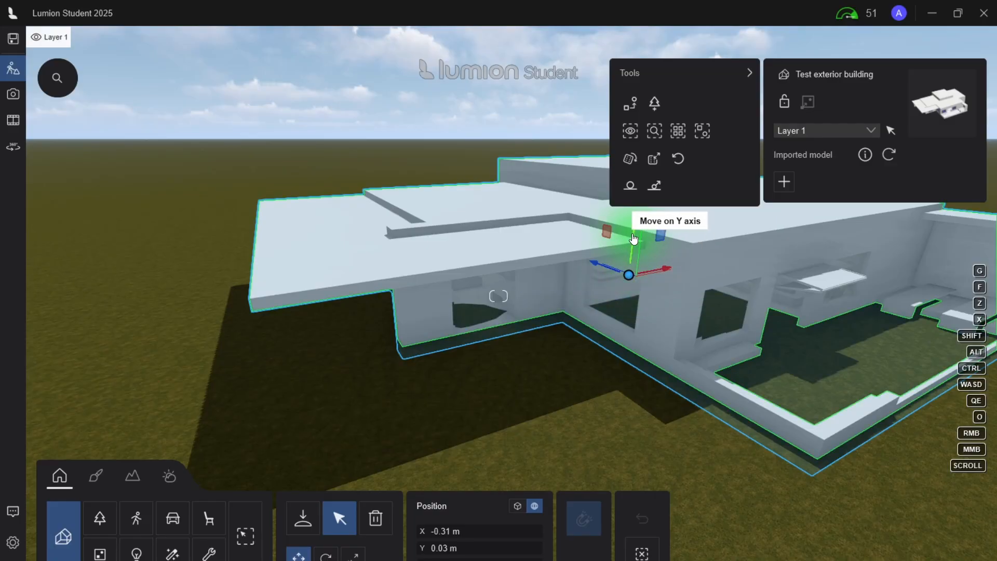
drag(633, 239, 644, 231)
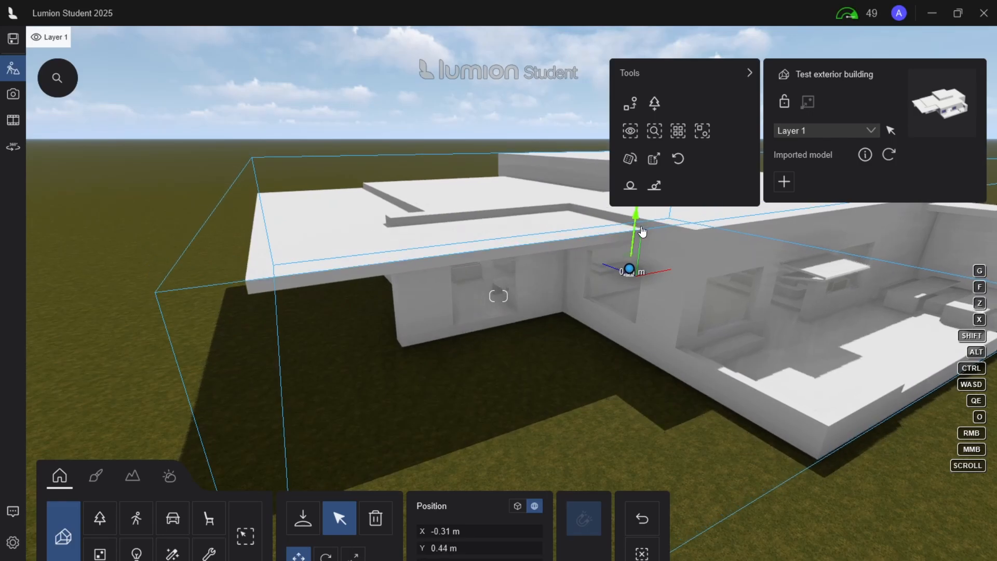
Inspect the raised house from the terrace and roof overhang sides, checking how its base meets the ground.
key(s)
right_drag(328, 281, 364, 277)
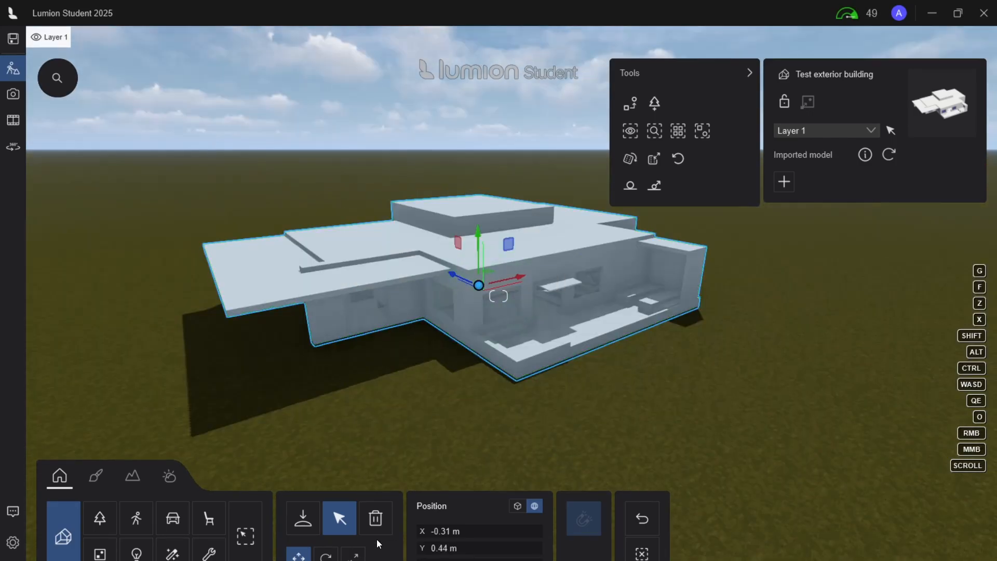
key(w)
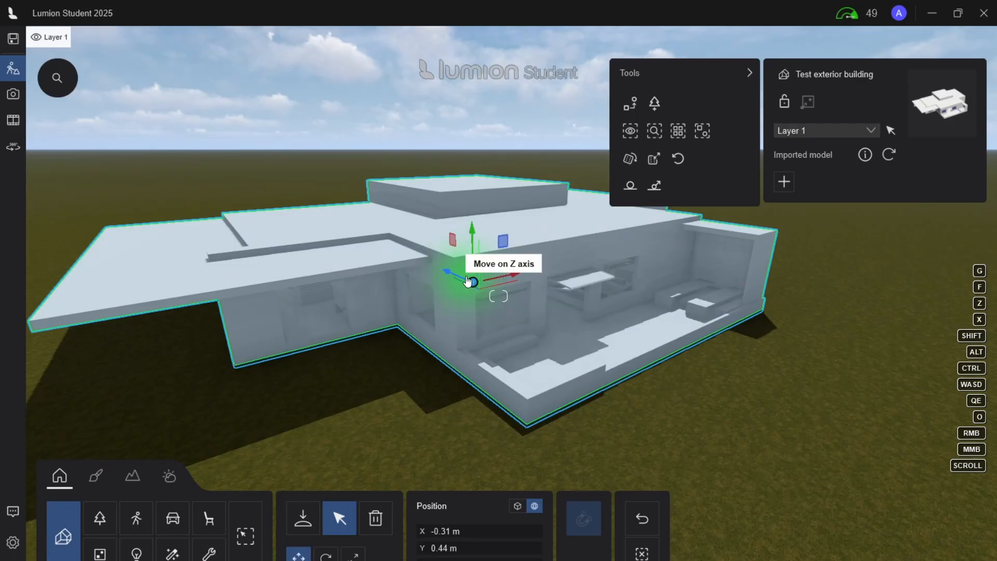
key(w)
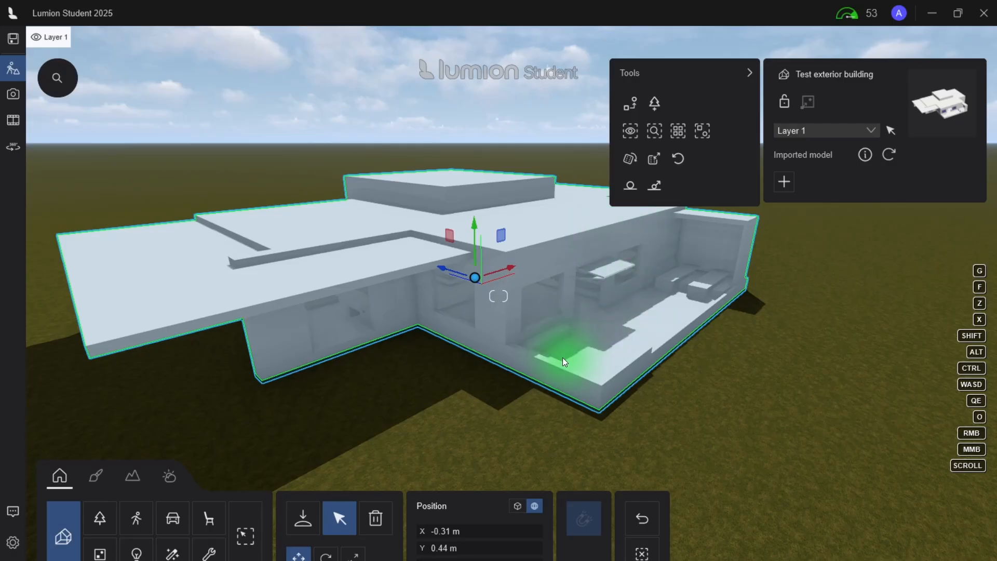
right_drag(562, 358, 451, 346)
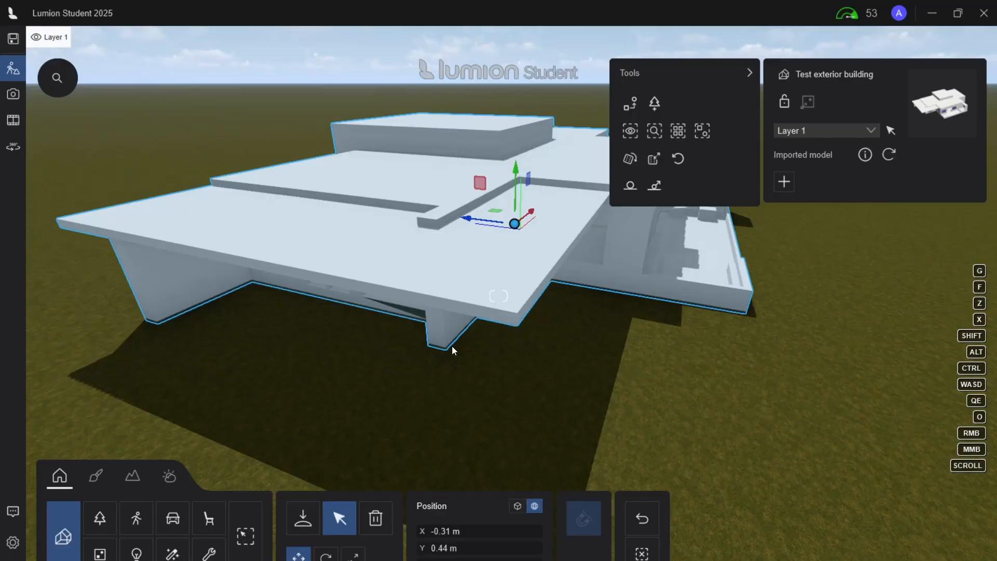
key(w)
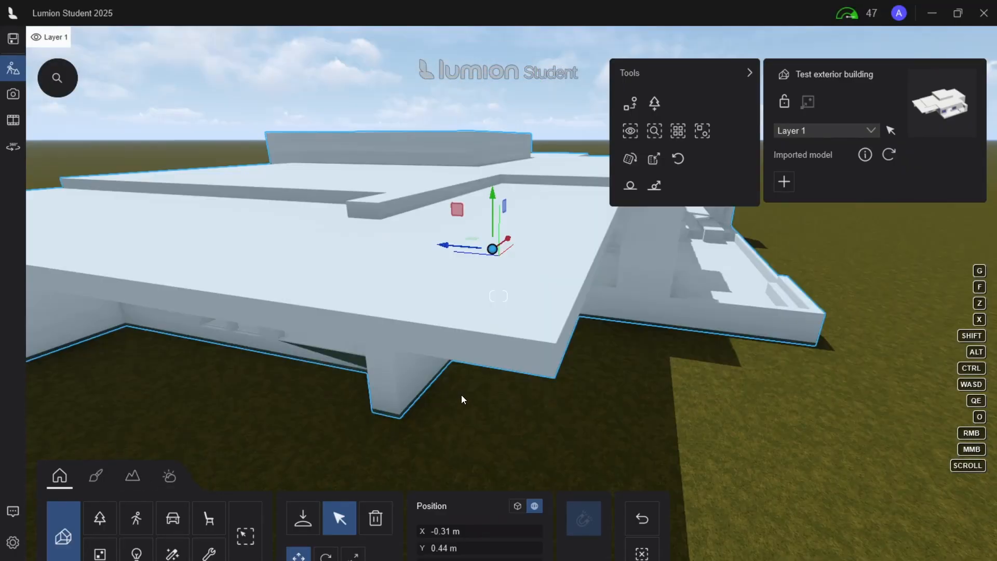
right_drag(461, 395, 550, 351)
key(w)
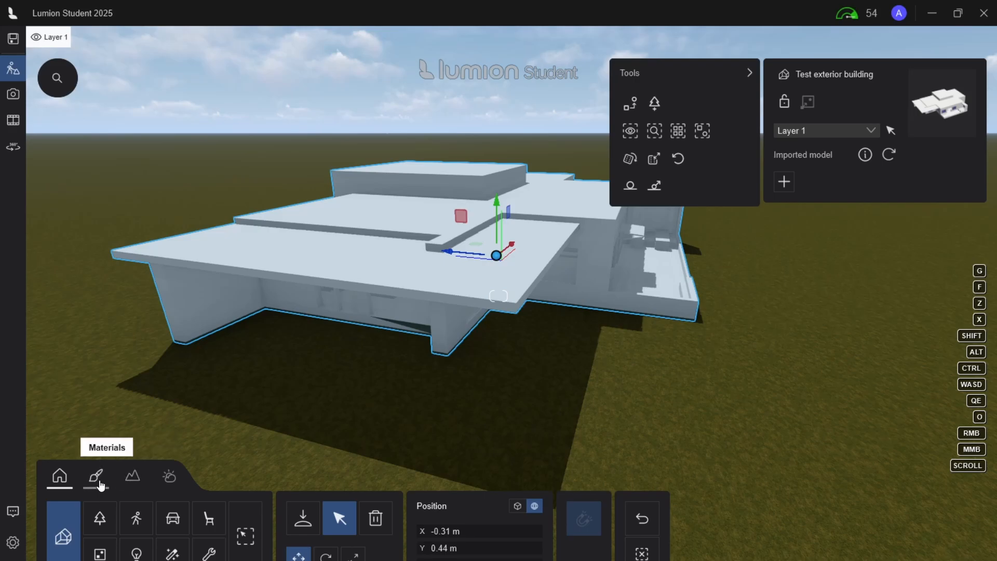
Turn on OpenStreetMap for the landscape and open the map for picking the GPS coordinate.
click(130, 483)
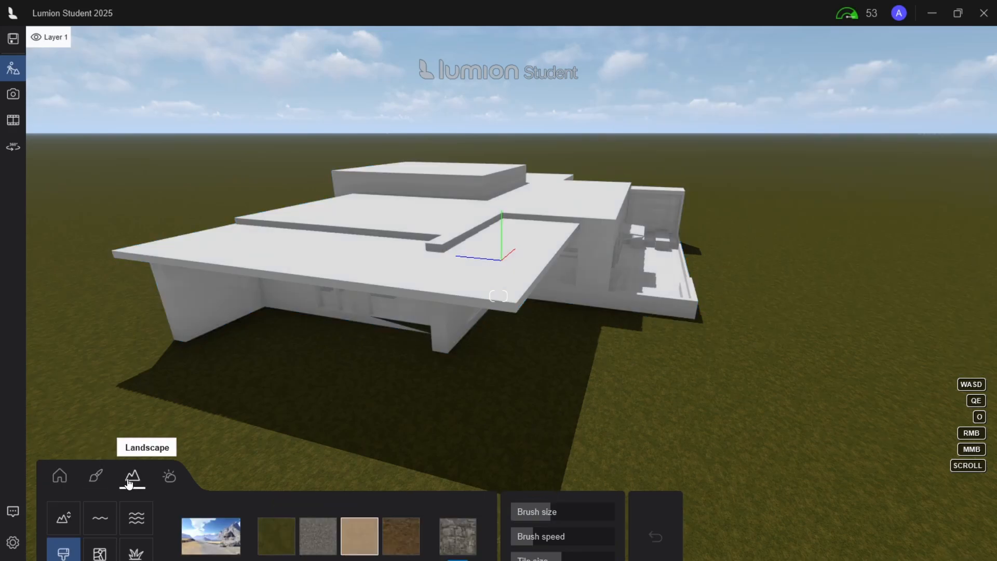
click(99, 554)
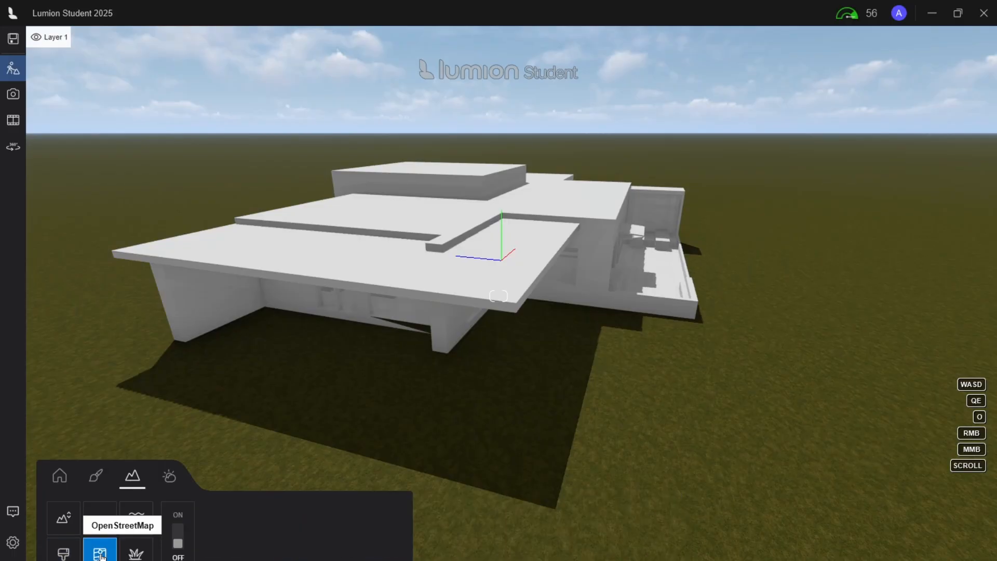
click(178, 543)
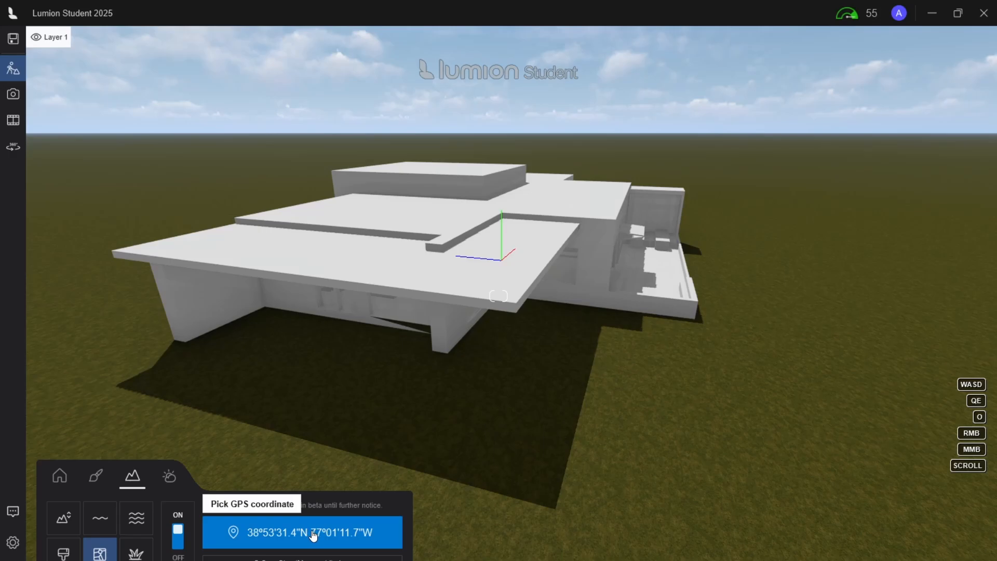
click(323, 540)
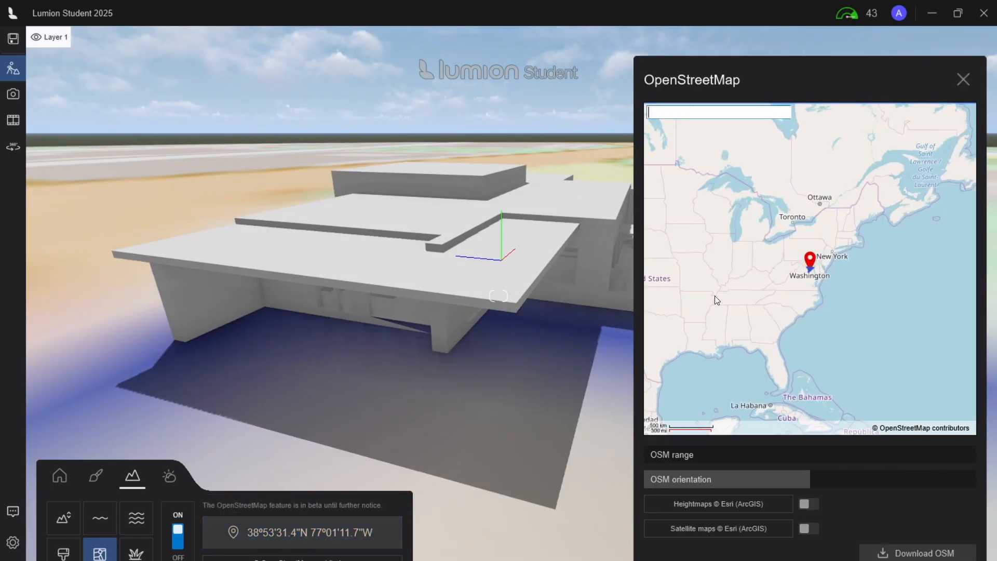
Find downtown Denver on the OpenStreetMap map and place the site marker between 14th Street, Larimer Street and Cherry Creek.
scroll(889, 295, down, 2)
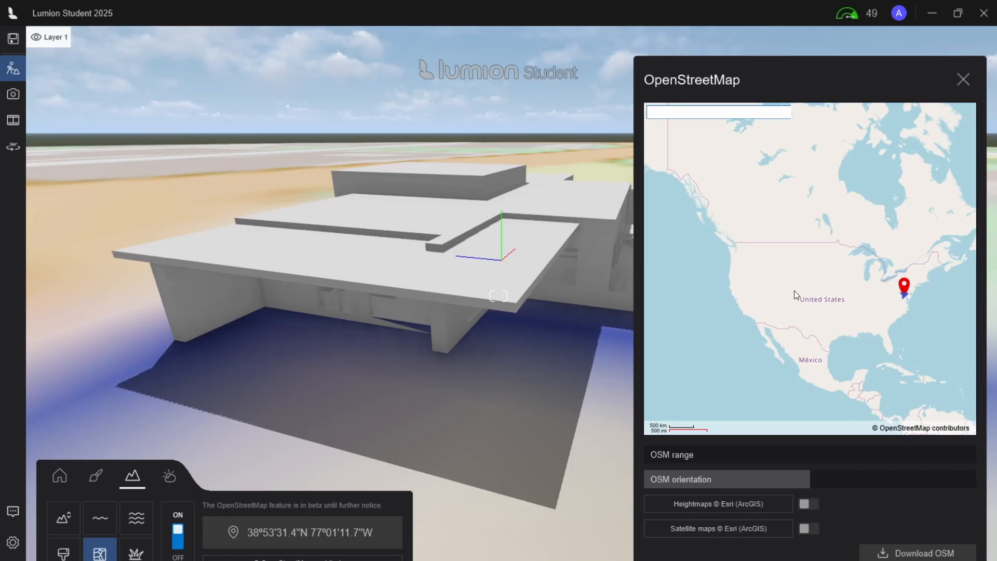
scroll(794, 291, up, 3)
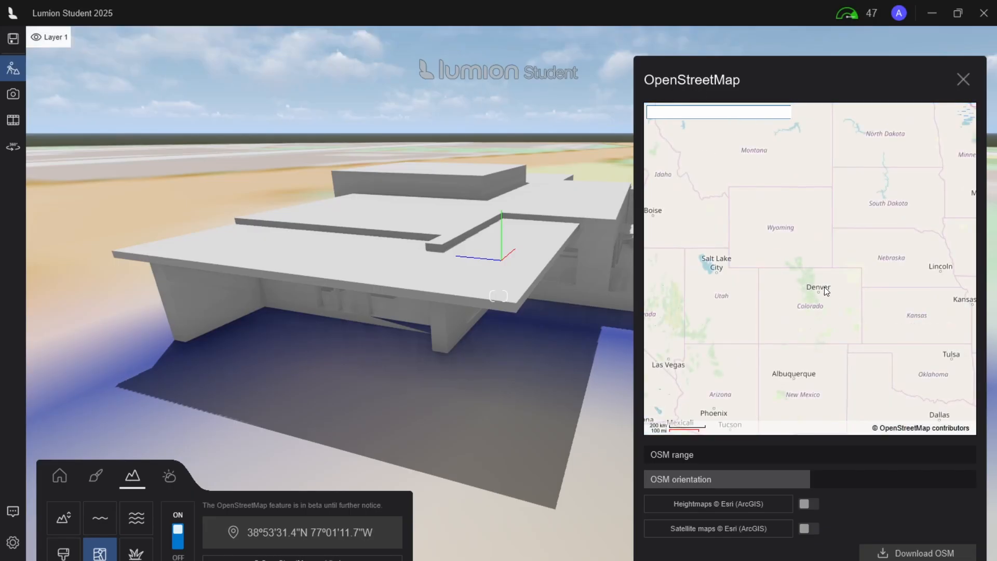
scroll(820, 288, up, 4)
scroll(802, 328, up, 6)
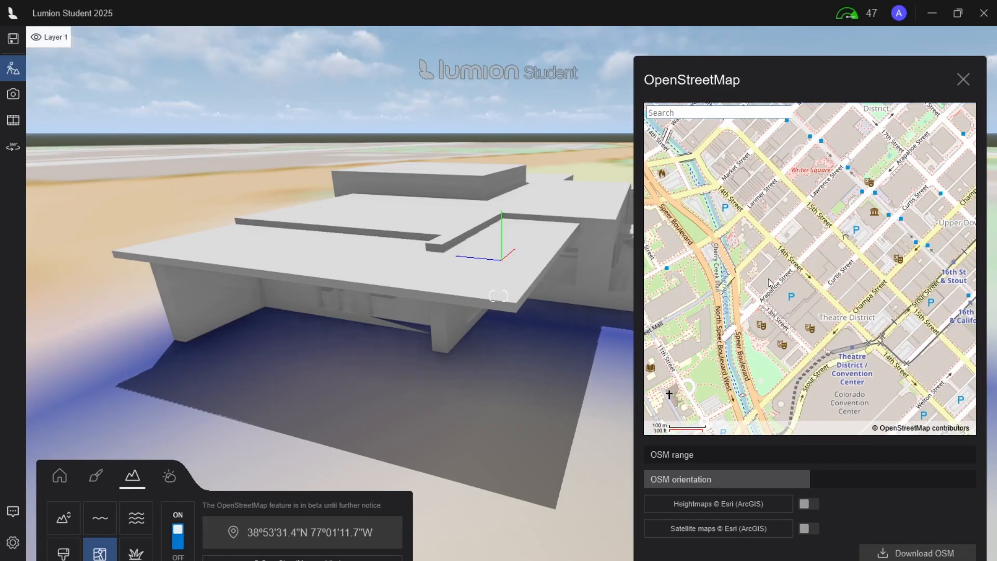
Load the OpenStreetMap surroundings with the OSM orientation turned to a negative angle and the OSM range at its minimum.
drag(811, 479, 797, 479)
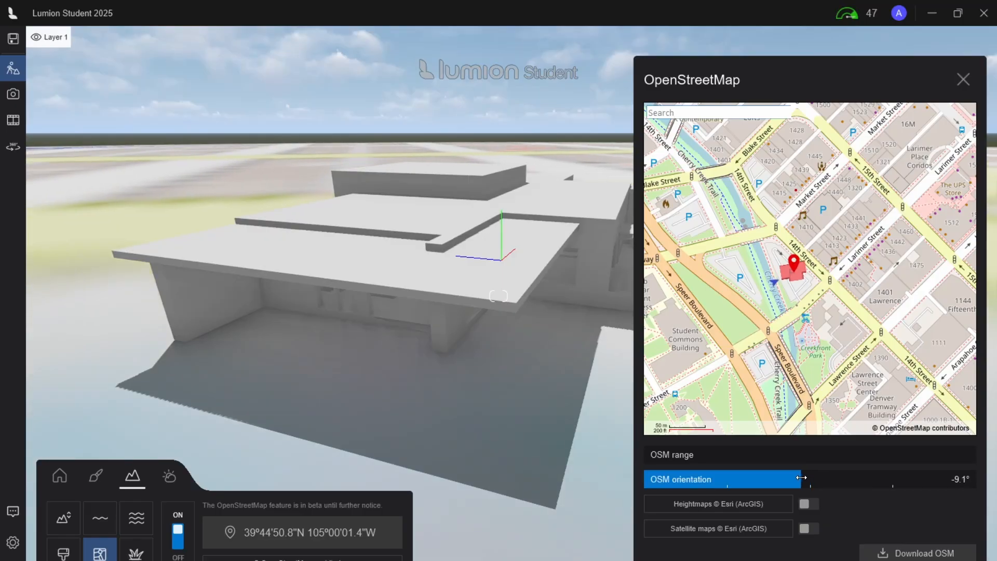
mouse_move(794, 269)
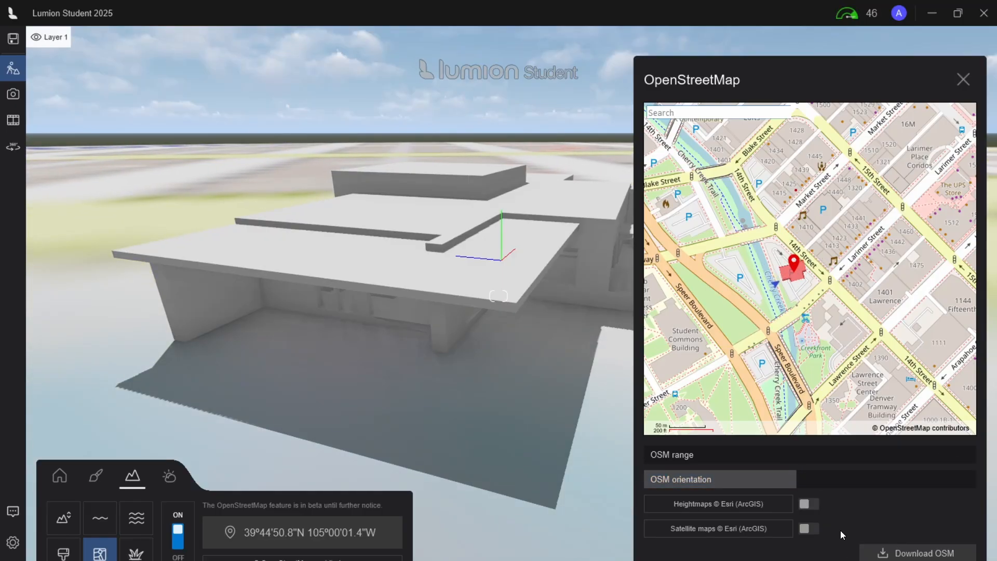
mouse_move(797, 479)
mouse_down()
mouse_move(763, 476)
mouse_move(820, 480)
mouse_move(796, 479)
mouse_up()
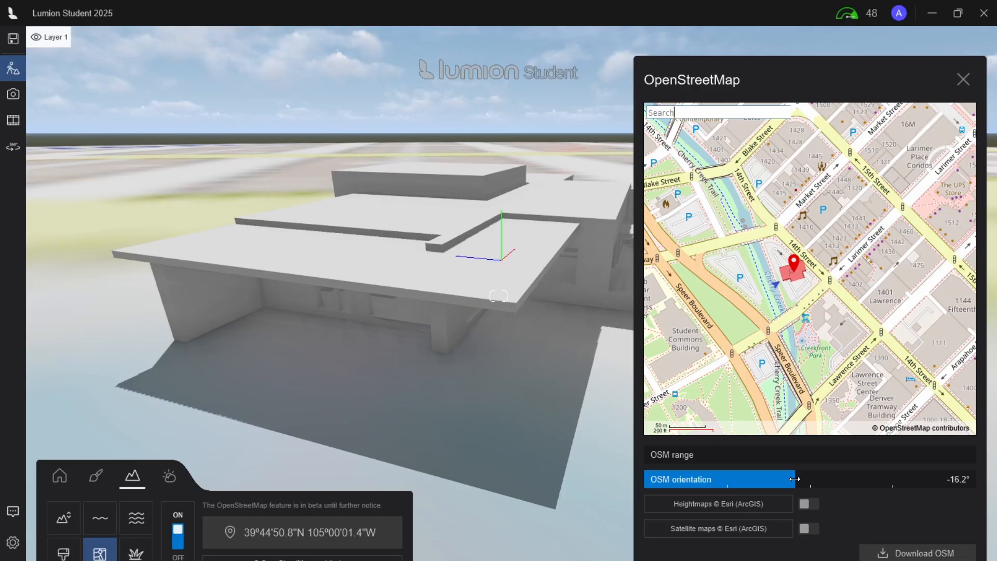
drag(791, 479, 780, 479)
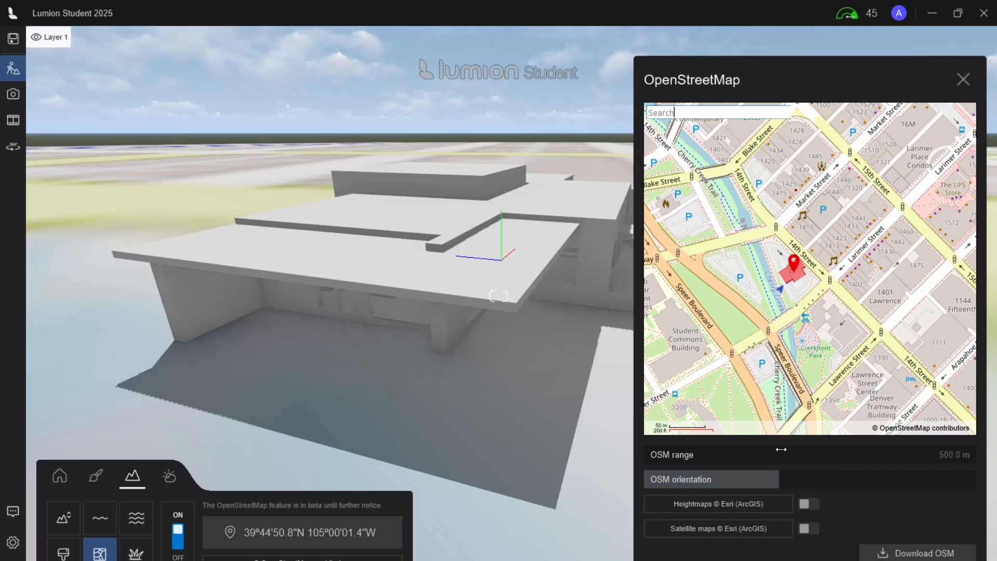
drag(716, 455, 650, 455)
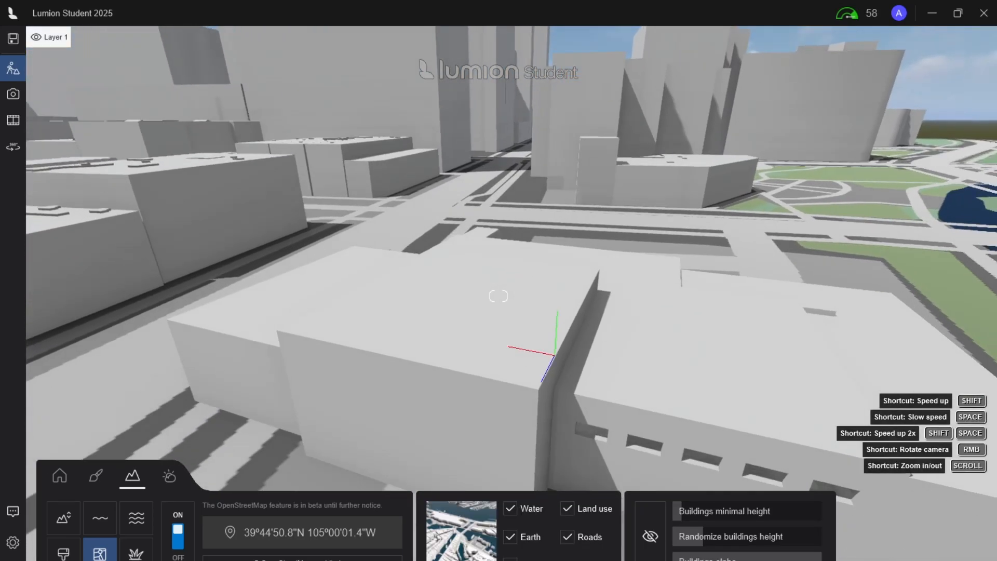
Select the imported house and move it across the site to about X -6.28 m and Y 0.02 m.
right_drag(499, 296, 426, 389)
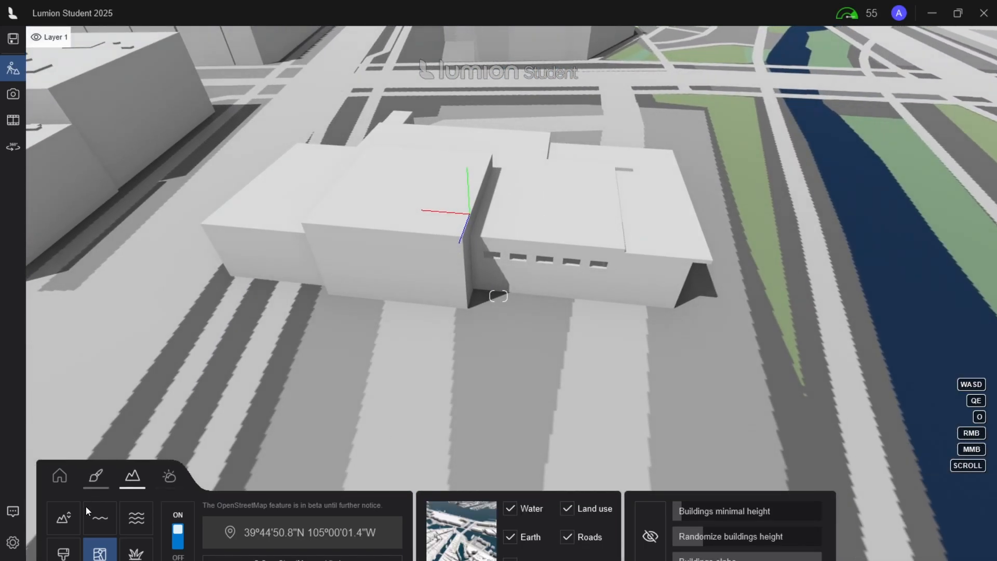
click(59, 476)
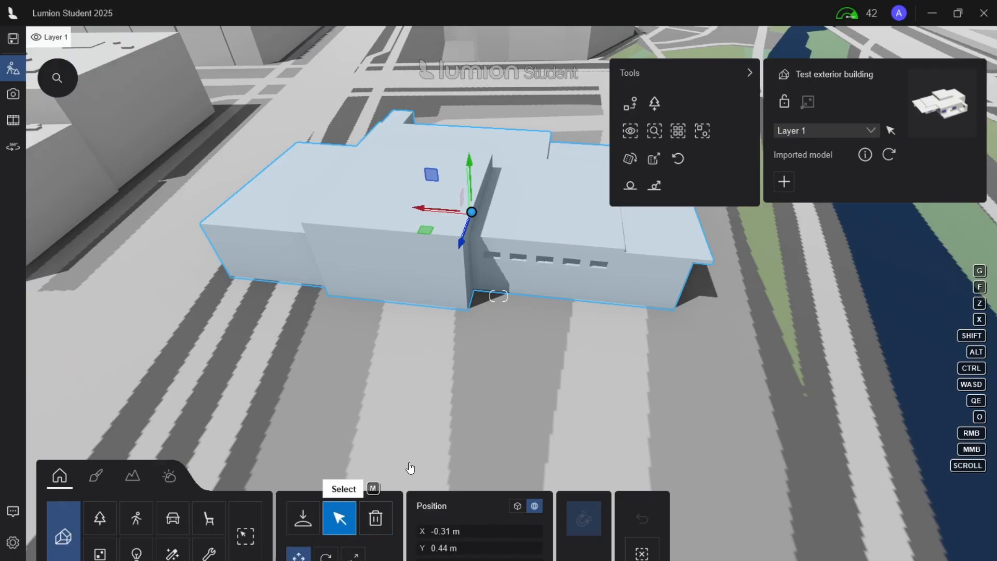
drag(472, 212, 534, 213)
Apply Wood 014 to the house's Material-tables surface, covering the benches and back strips in the terrace alcove.
right_drag(606, 254, 498, 249)
key(s)
key(d)
key(w)
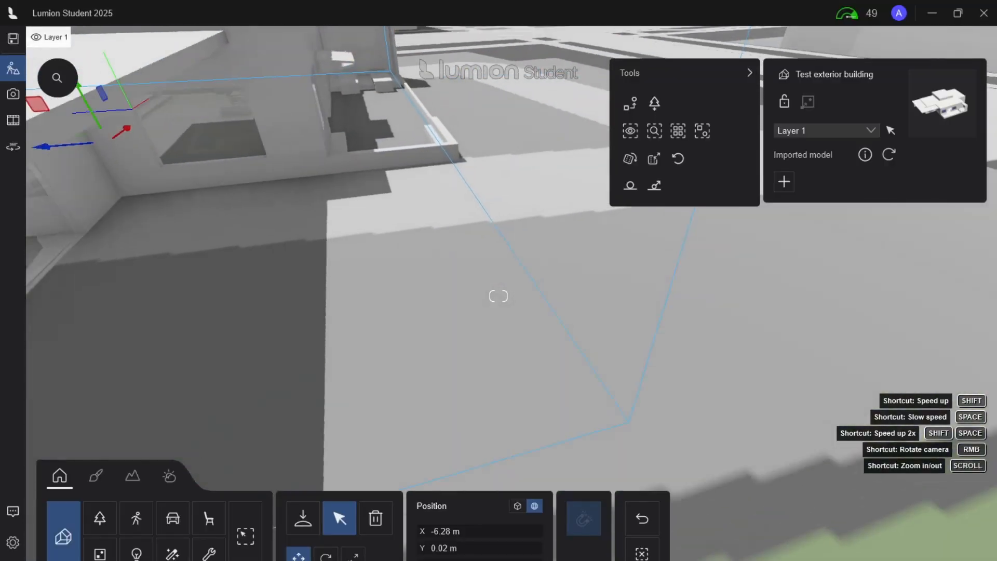
key(w)
mouse_move(498, 297)
right_down()
mouse_move(502, 228)
mouse_move(491, 218)
mouse_move(493, 299)
mouse_move(499, 292)
right_up()
key(a)
key(w)
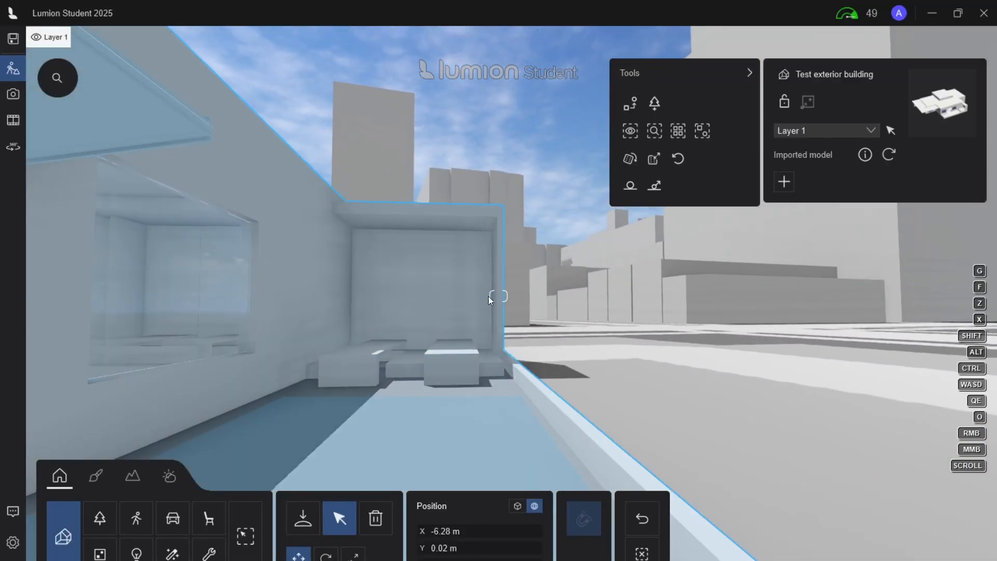
click(97, 476)
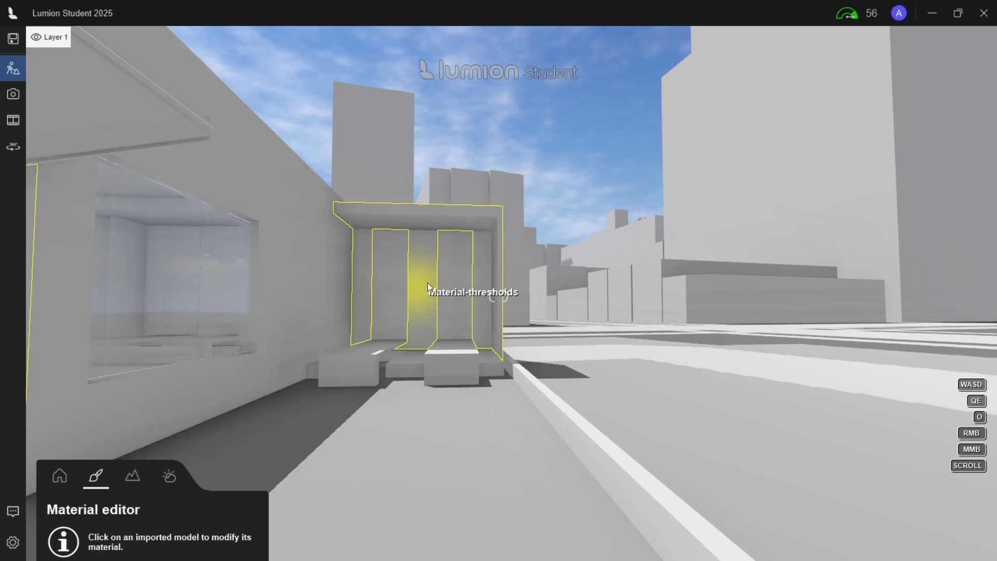
click(450, 279)
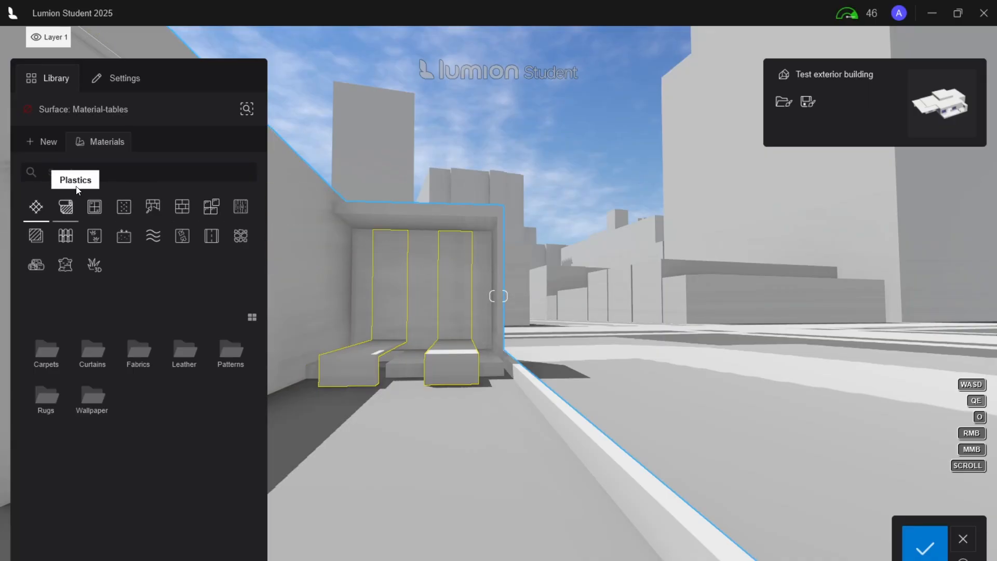
click(90, 176)
text(wood)
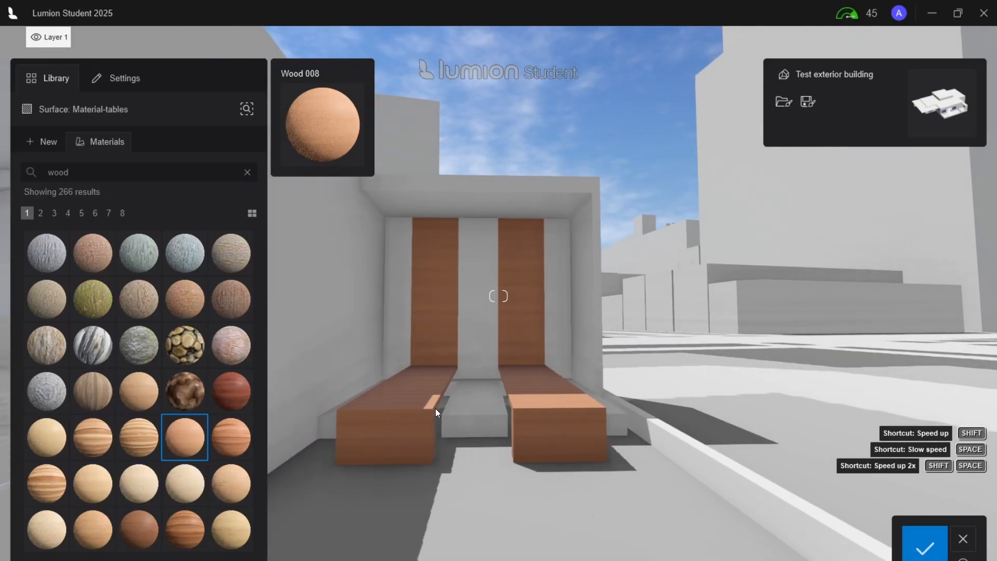
click(231, 483)
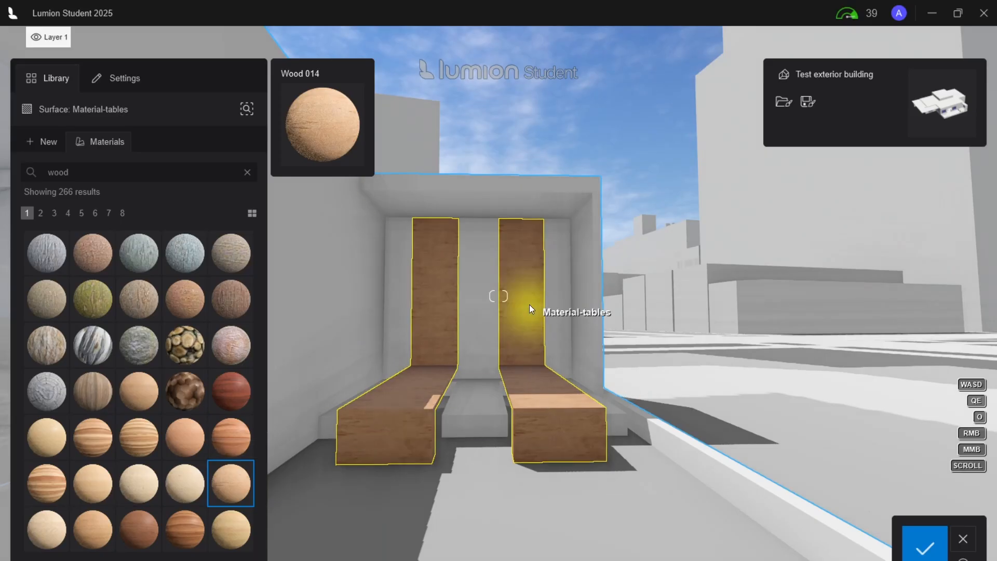
View the texture settings of the Material-tables surface beside the alcove benches.
key(d)
right_drag(560, 338, 418, 319)
click(106, 79)
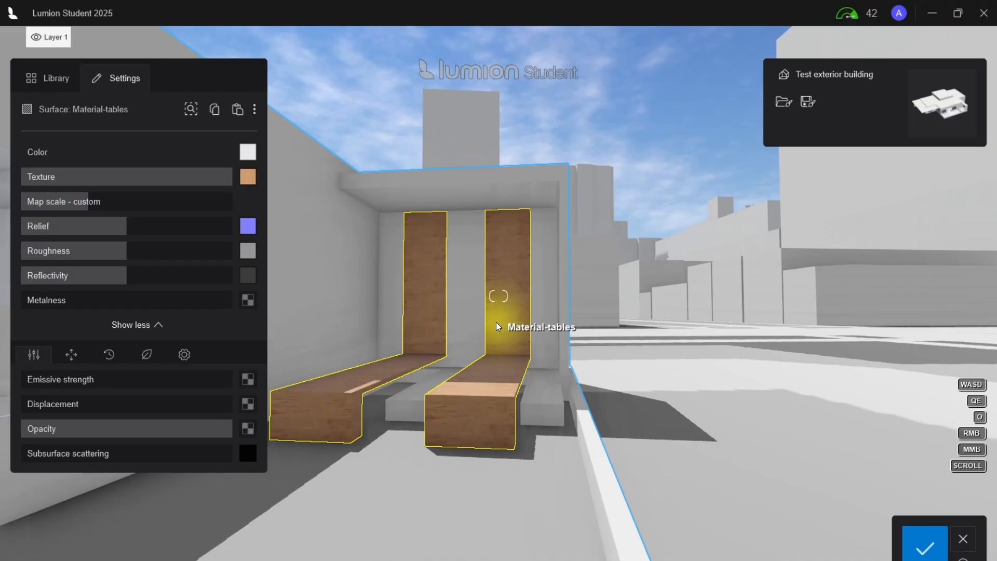
Try Wood 012 on the alcove's Material-thresholds surface, and replace it with Marble 018 from the stone materials.
right_drag(482, 264, 493, 261)
click(531, 250)
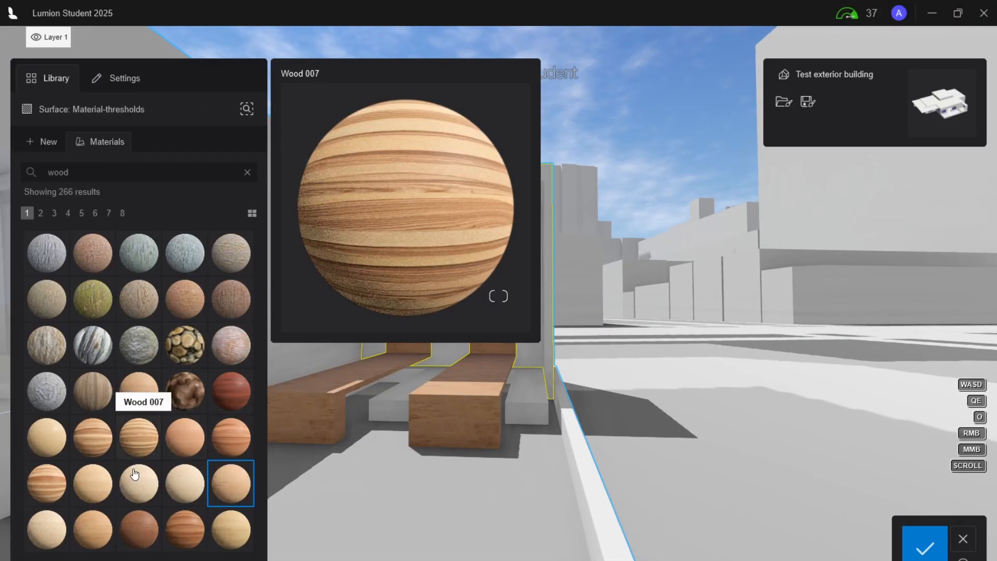
click(137, 488)
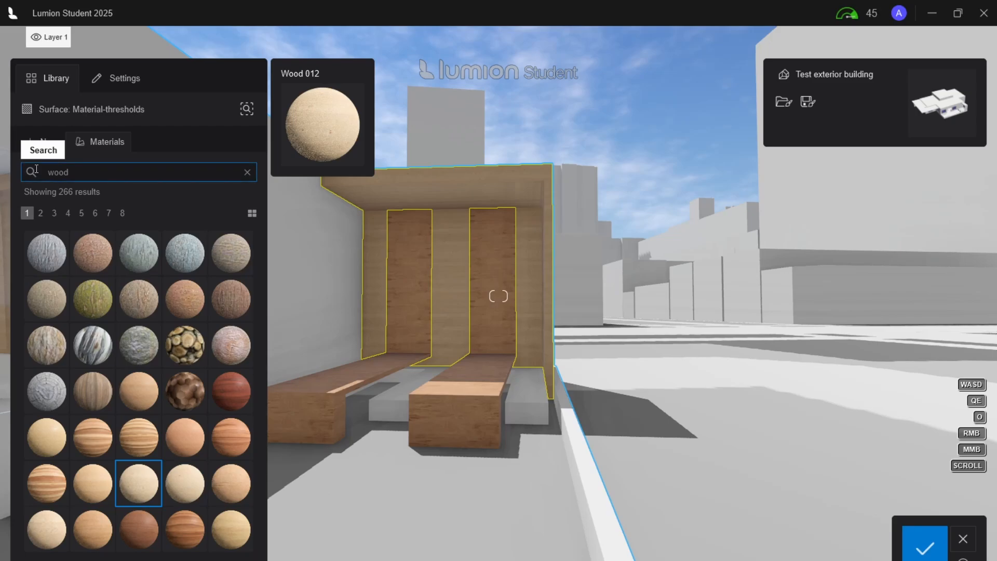
double_click(58, 172)
text(stone)
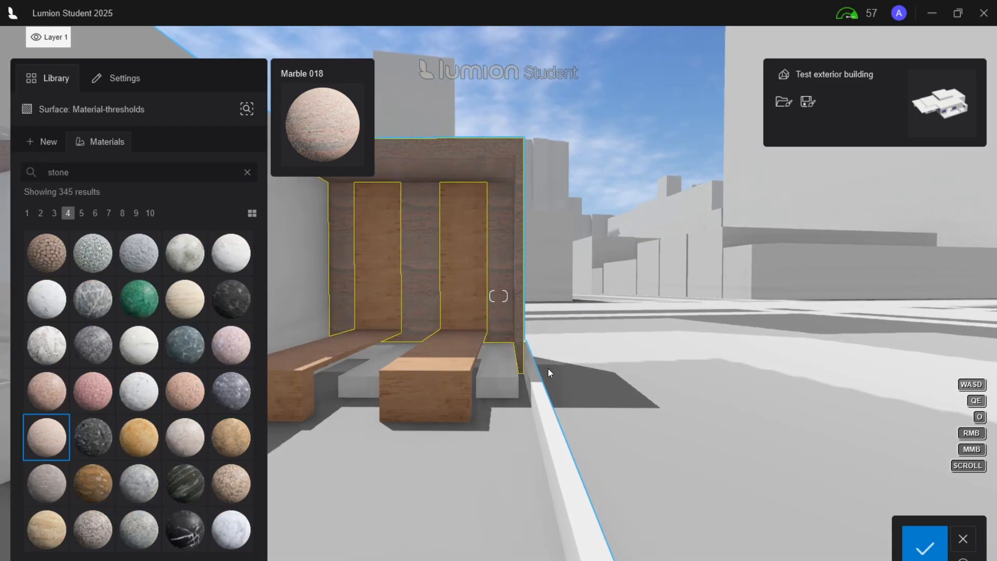
Examine the marble alcove, wooden benches, adjoining wall and roof from the front, the side and above.
key(s)
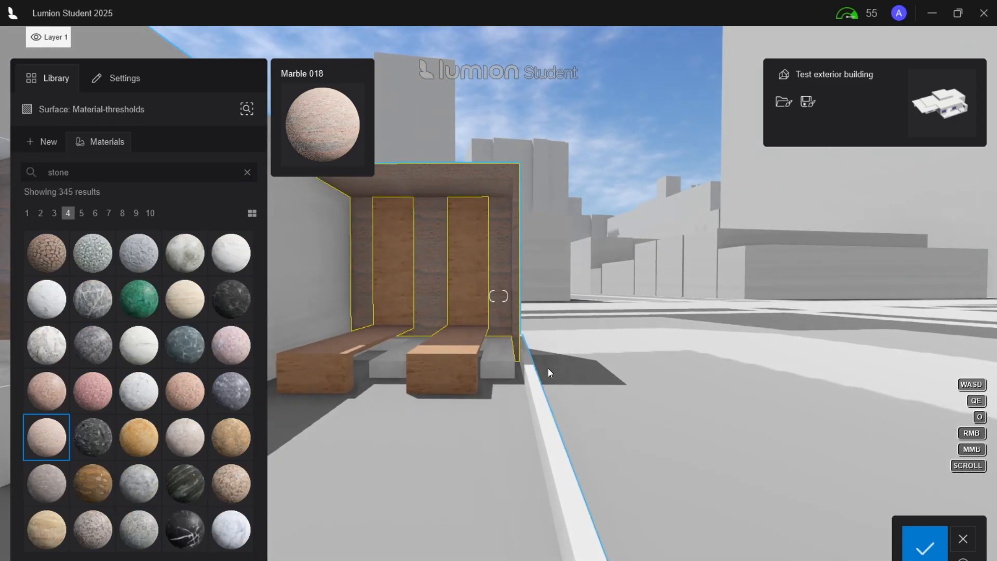
key(a)
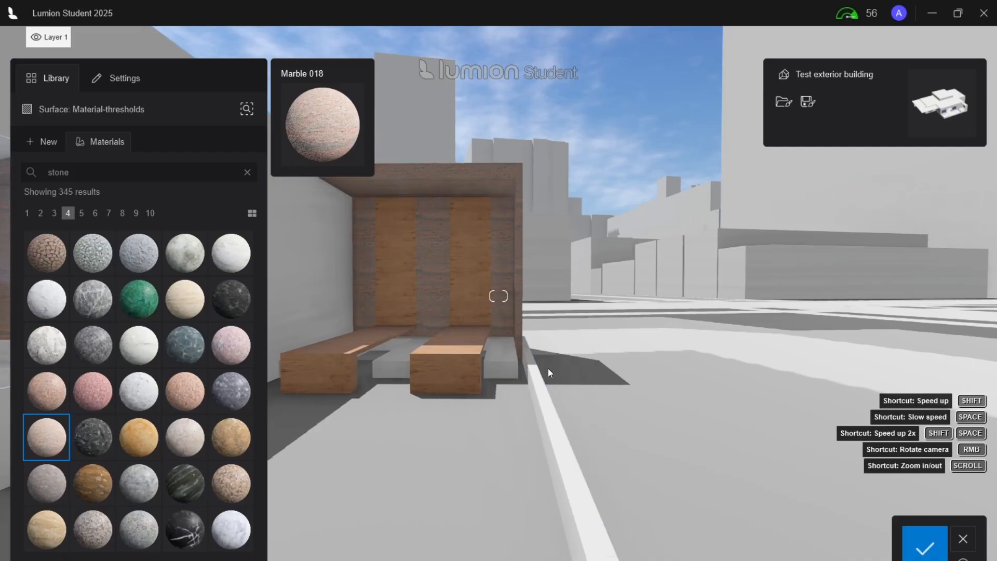
key(a)
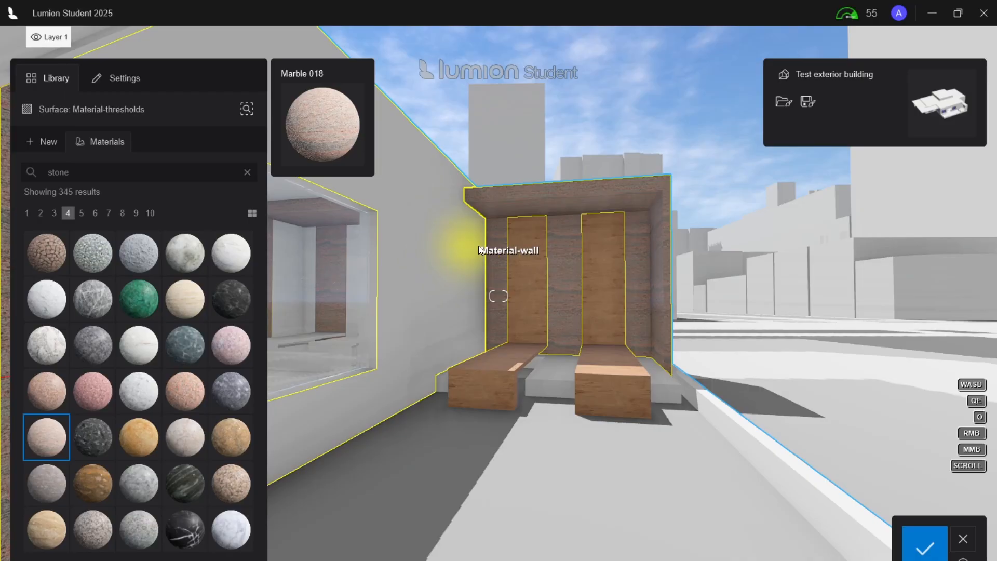
key(a)
key(w)
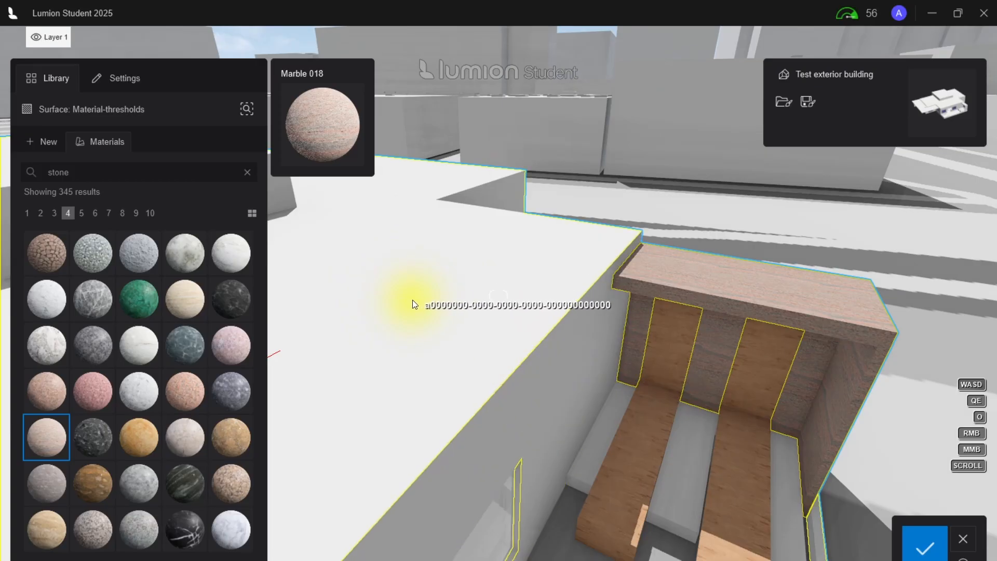
mouse_move(451, 320)
right_down()
mouse_move(470, 337)
mouse_move(493, 410)
mouse_move(489, 278)
mouse_move(453, 317)
right_up()
key(s)
key(d)
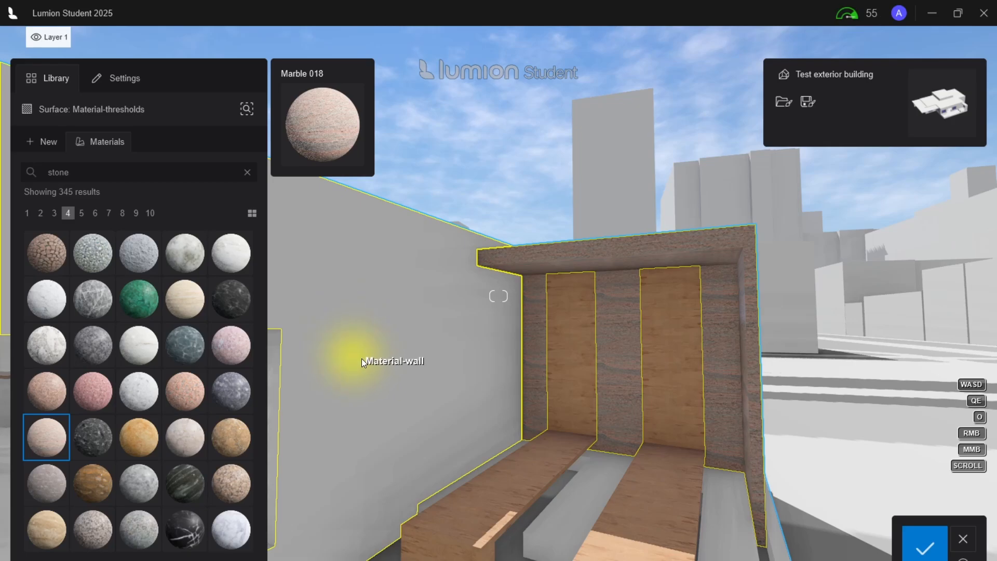
key(a)
right_drag(402, 364, 617, 359)
key(d)
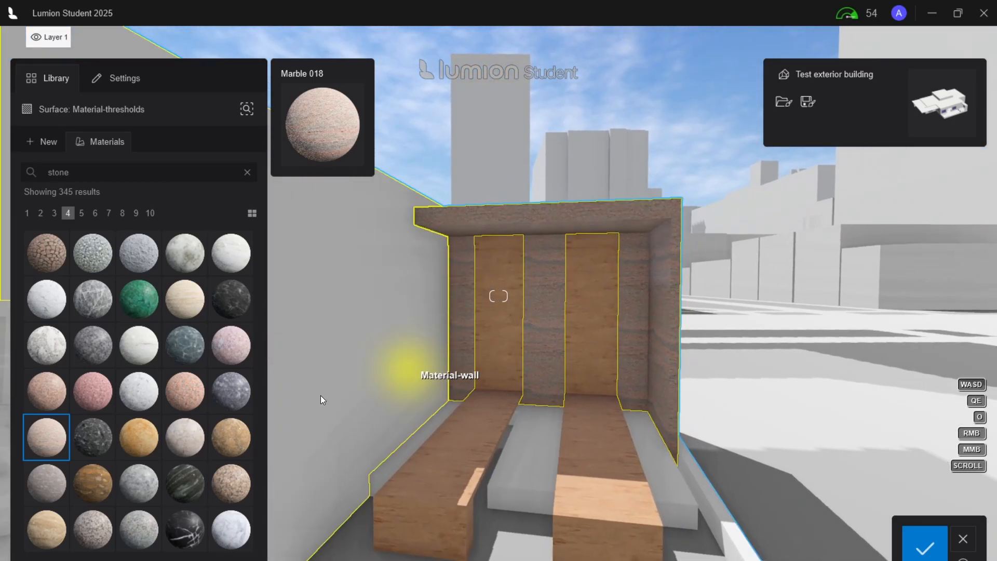
Apply Tiles 035 to the Material-thresholds surface and darker grey finishes to the bench platform and adjoining wall, saving the materials.
scroll(193, 461, down, 4)
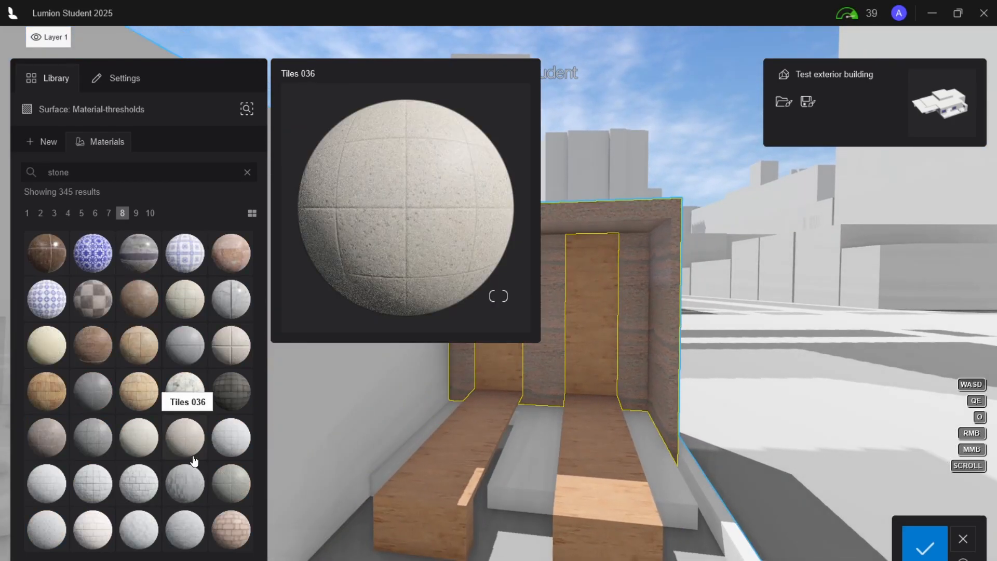
click(236, 485)
right_drag(528, 446, 572, 422)
click(140, 448)
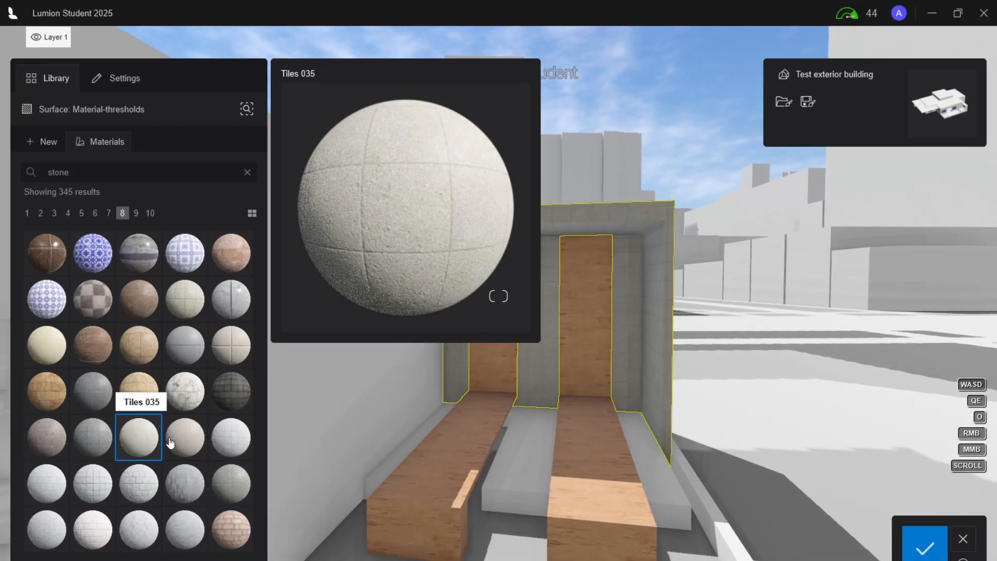
key(s)
click(657, 469)
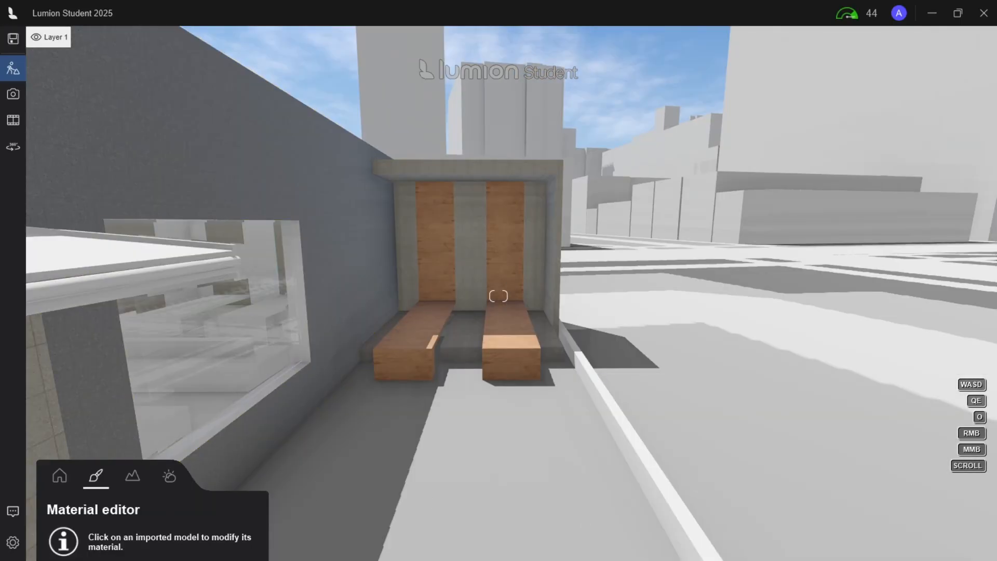
Inspect the finished alcove, benches and terrace wall from several distances and angles, and return to object placement.
right_drag(671, 347, 650, 366)
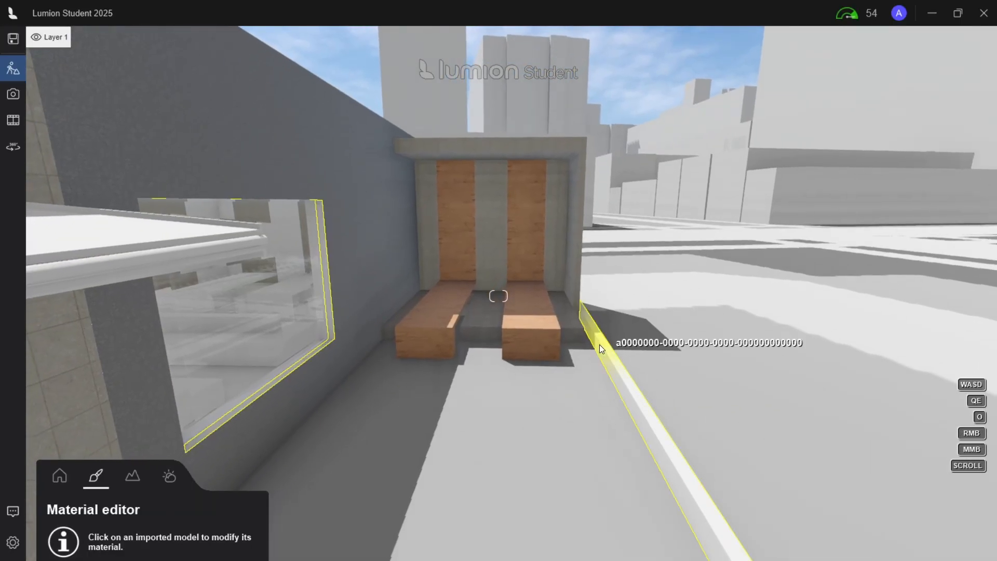
right_drag(362, 298, 386, 325)
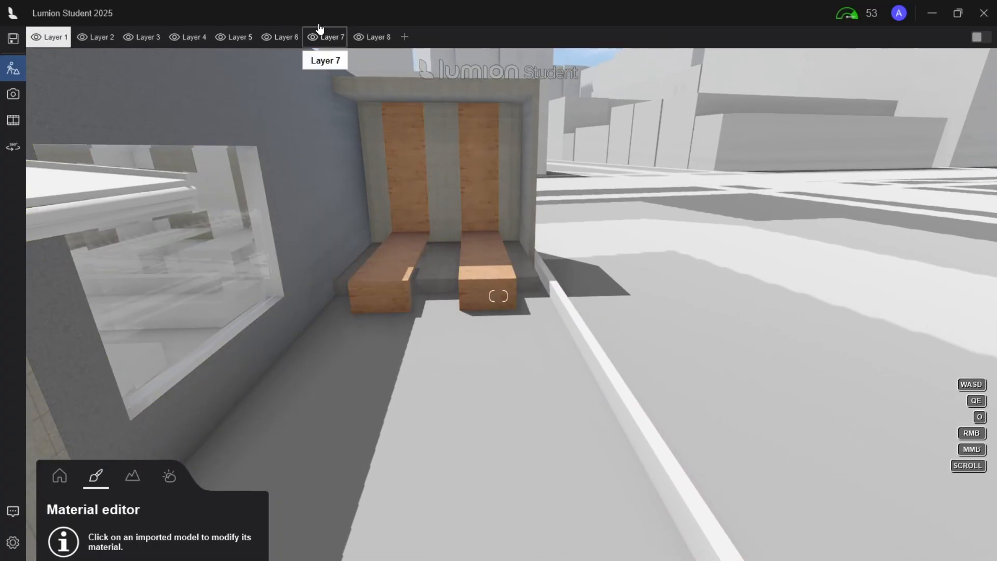
right_drag(457, 241, 459, 213)
key(w)
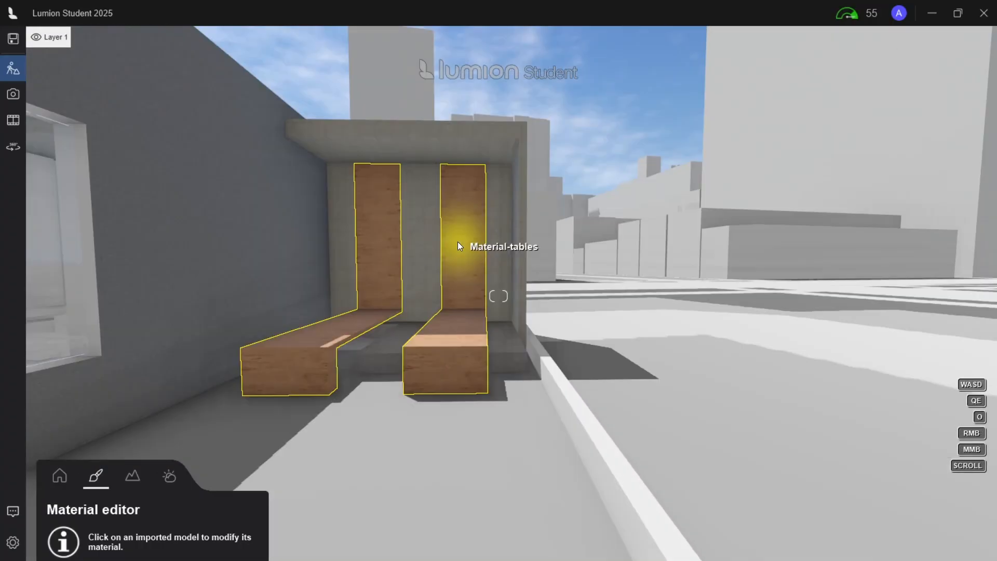
mouse_move(532, 244)
right_down()
mouse_move(517, 227)
mouse_move(537, 238)
right_up()
key(q)
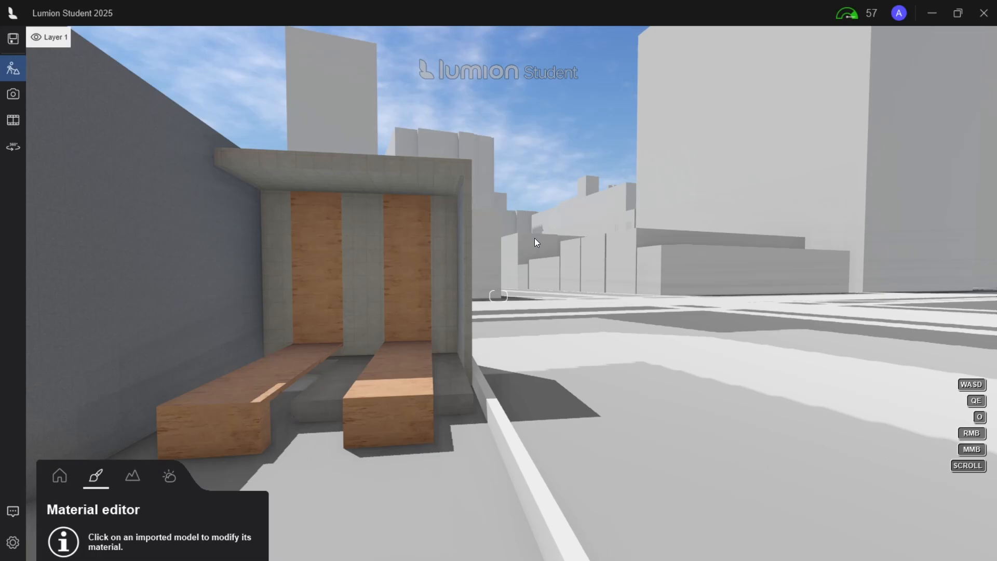
key(a)
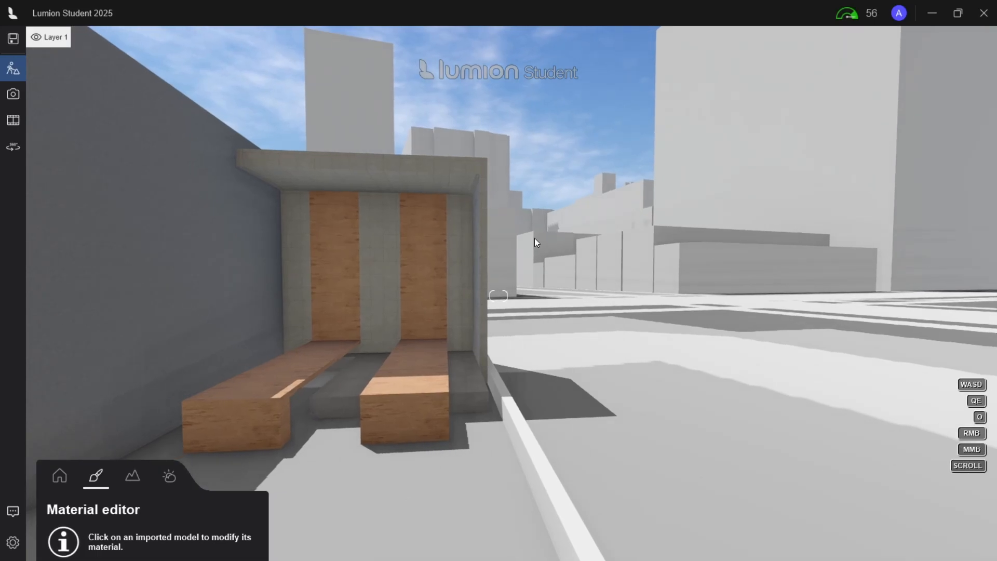
key(s)
right_drag(512, 194, 431, 218)
click(60, 476)
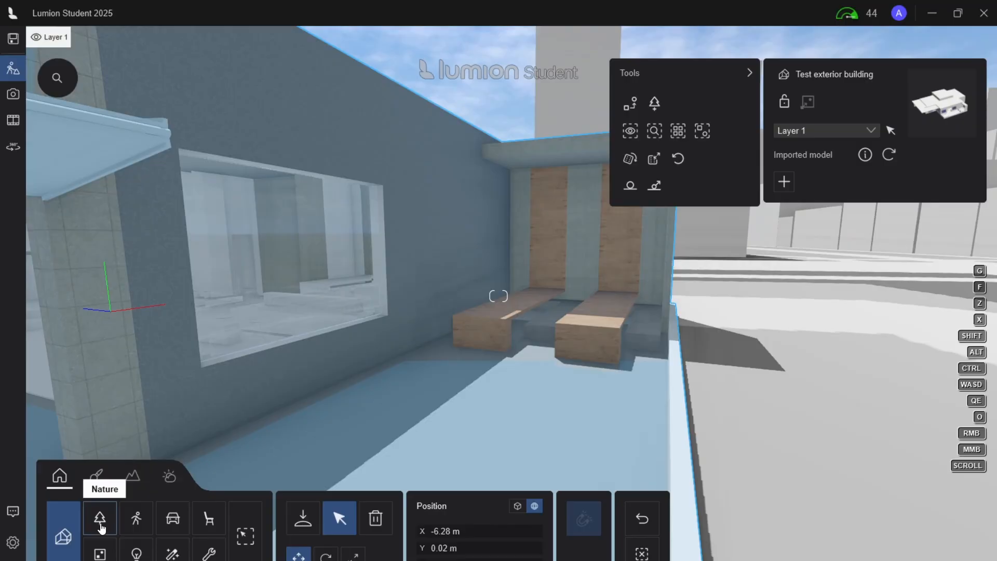
Browse the people and animals library, including the boy models, 2D people and 3D silhouettes.
click(136, 519)
click(126, 141)
mouse_move(166, 269)
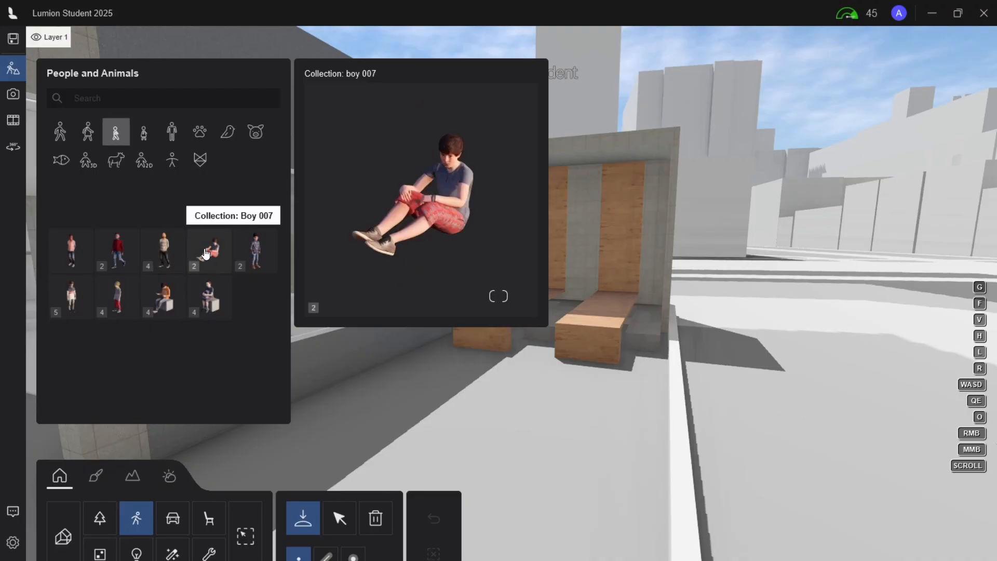
click(173, 162)
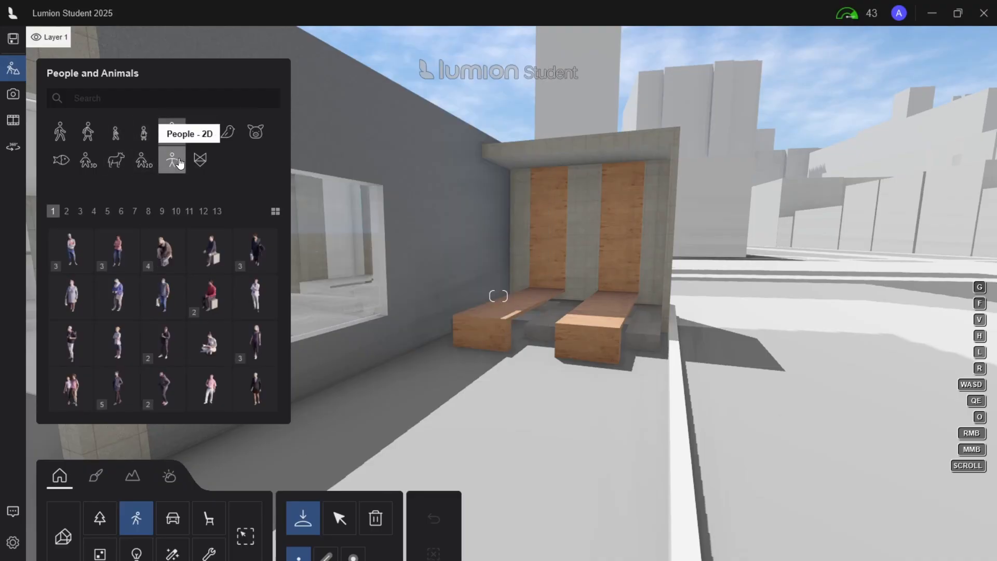
click(88, 160)
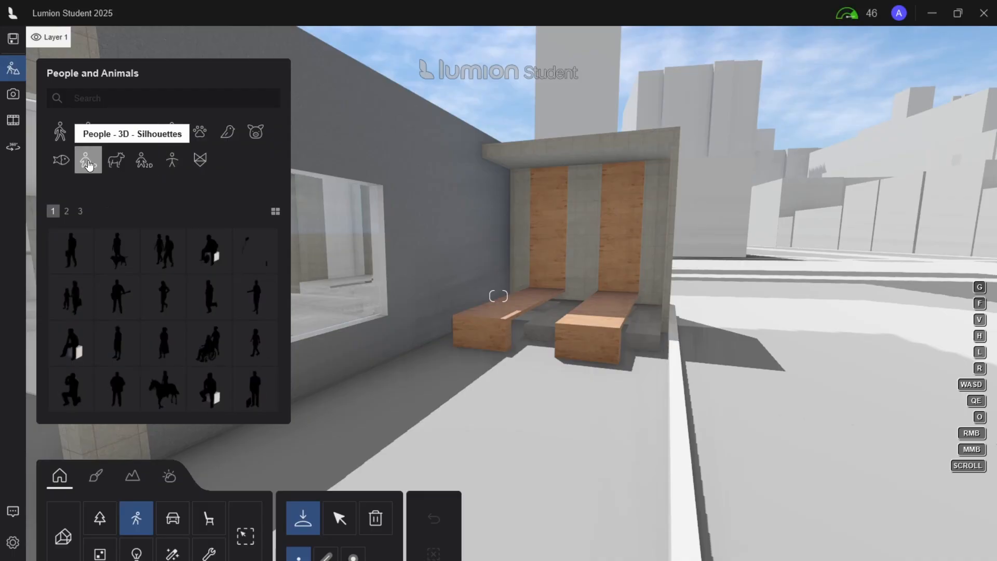
Browse the seating and miscellaneous items in the object library and inspect the bench alcove up close.
click(95, 476)
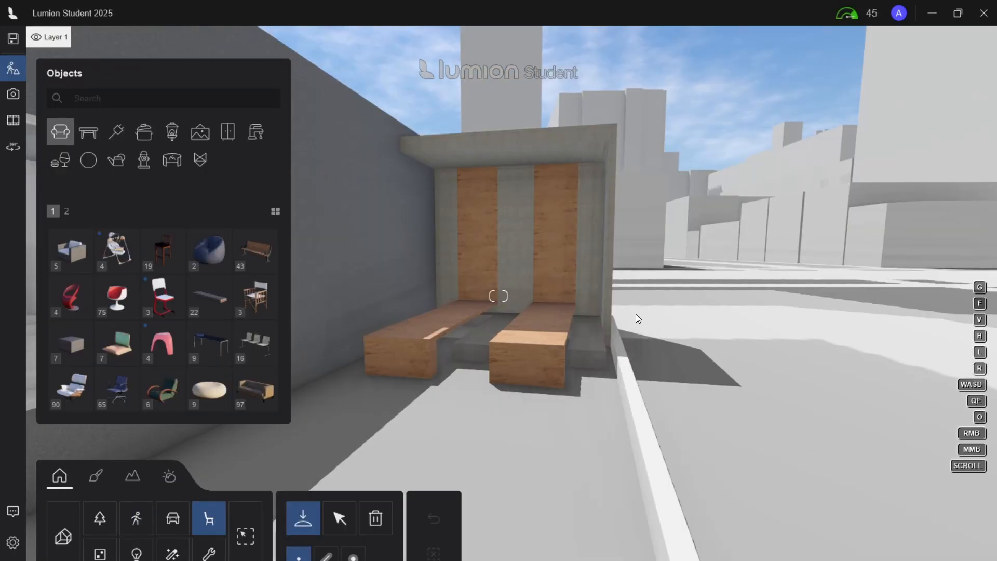
key(w)
right_drag(637, 315, 621, 313)
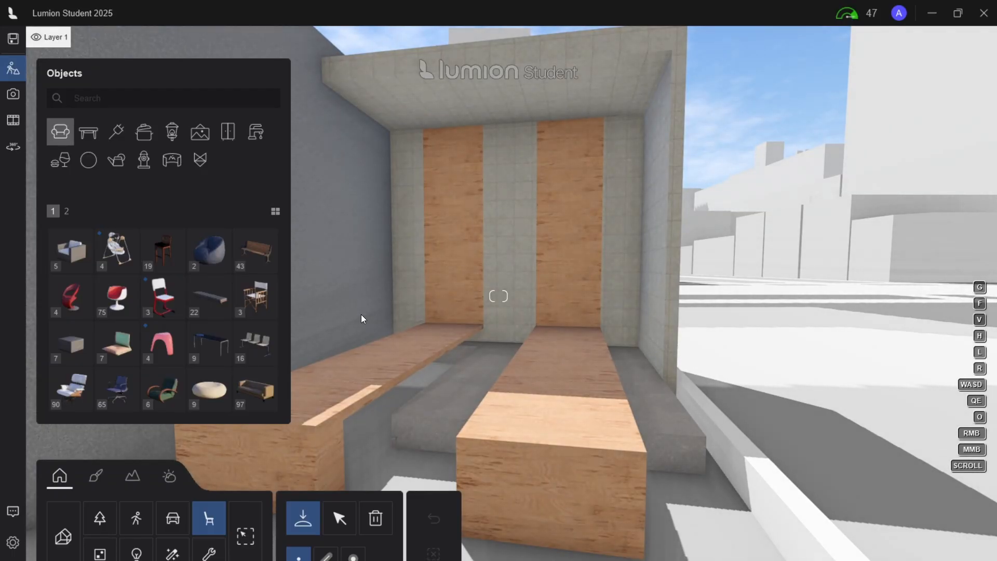
key(w)
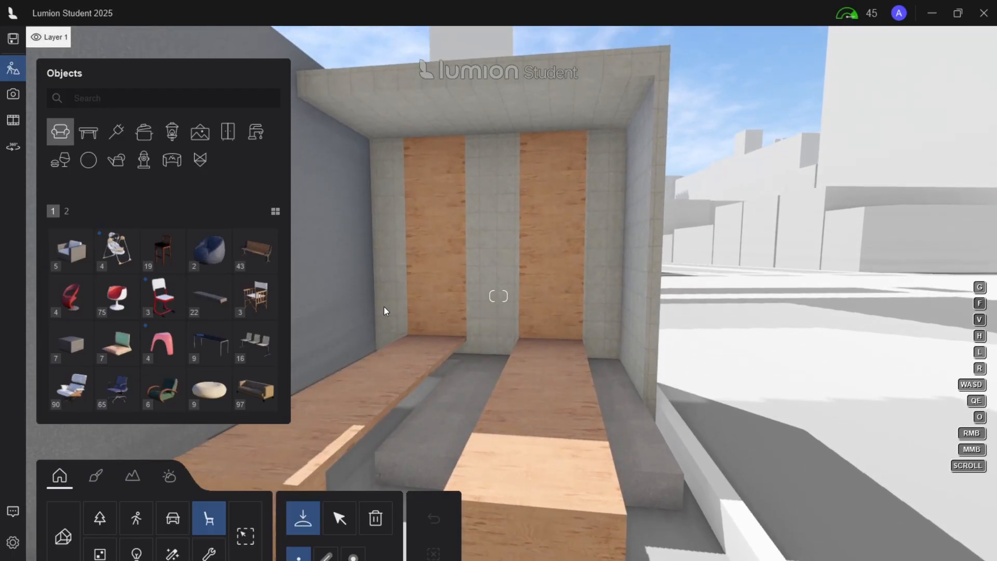
key(w)
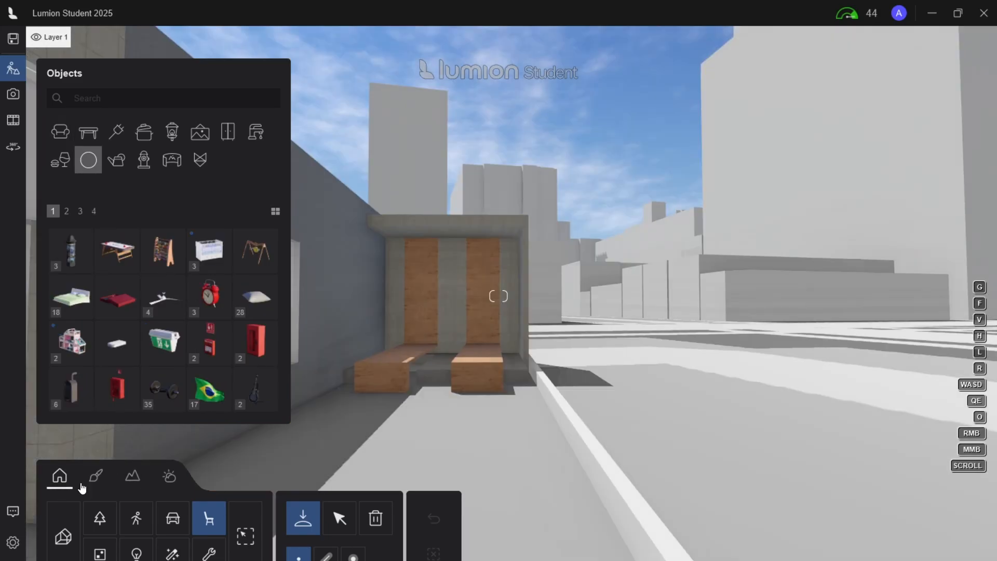
Switch to photo mode, frame the bench alcove along the terrace wall at about 1.62 m eye height, and store it as photo 1.
click(13, 94)
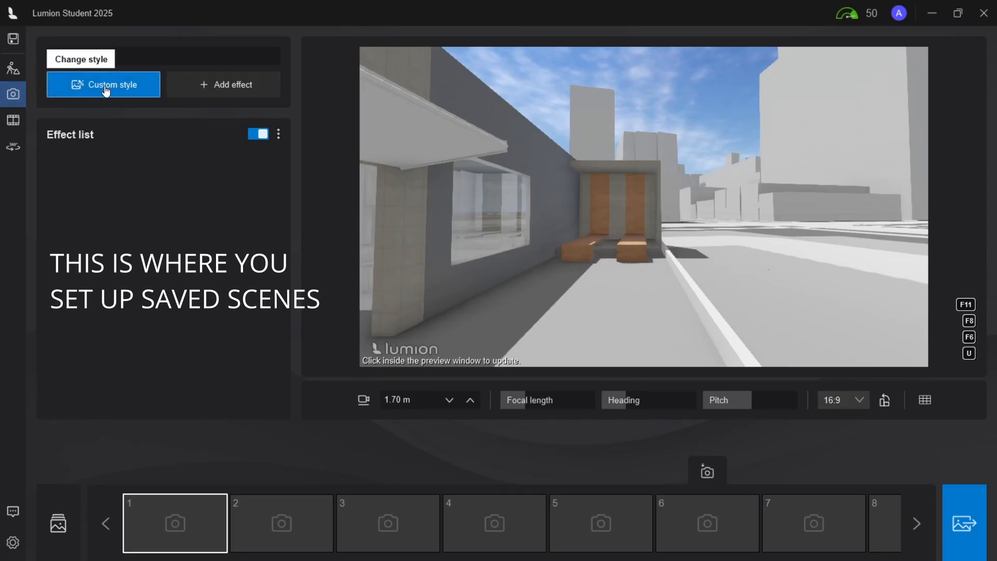
scroll(601, 258, up, 2)
right_drag(603, 258, 639, 209)
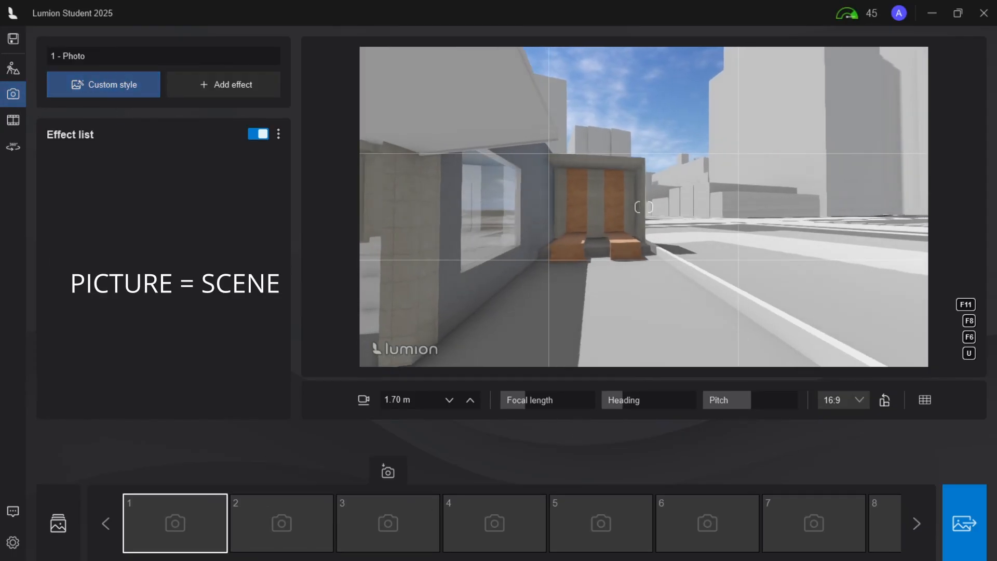
scroll(627, 288, up, 1)
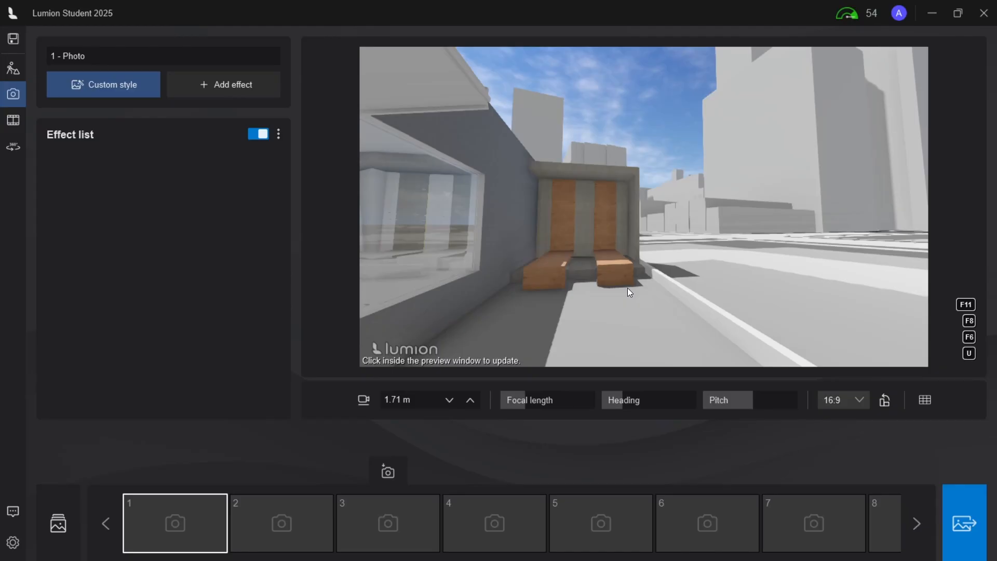
right_drag(627, 288, 630, 273)
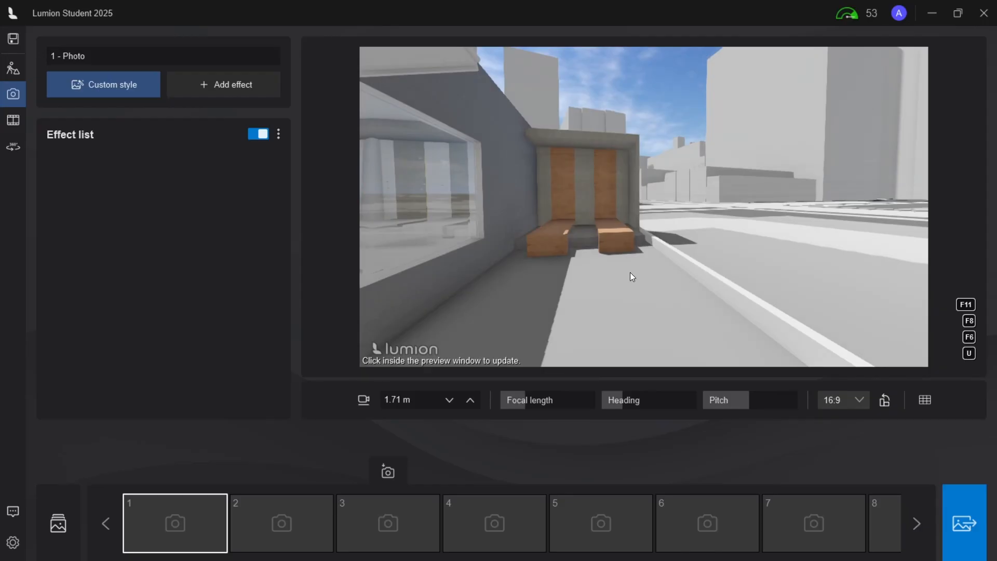
right_drag(630, 272, 640, 260)
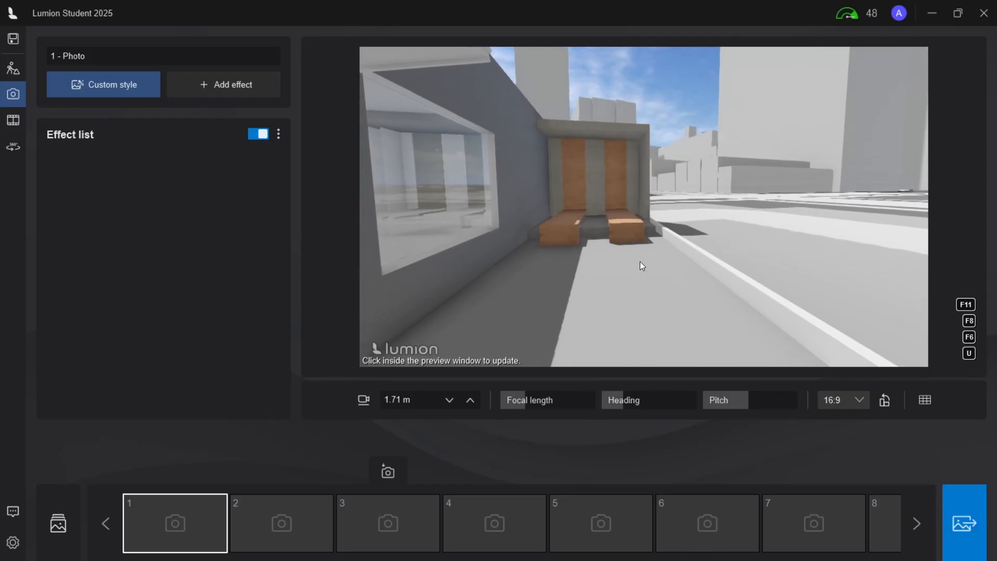
key(d)
right_drag(619, 166, 621, 175)
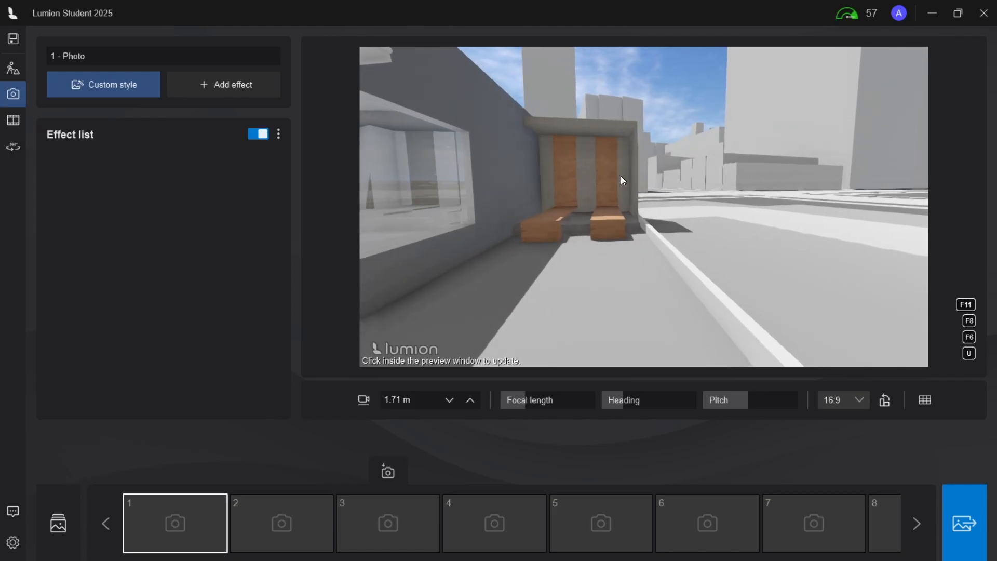
right_drag(621, 176, 625, 176)
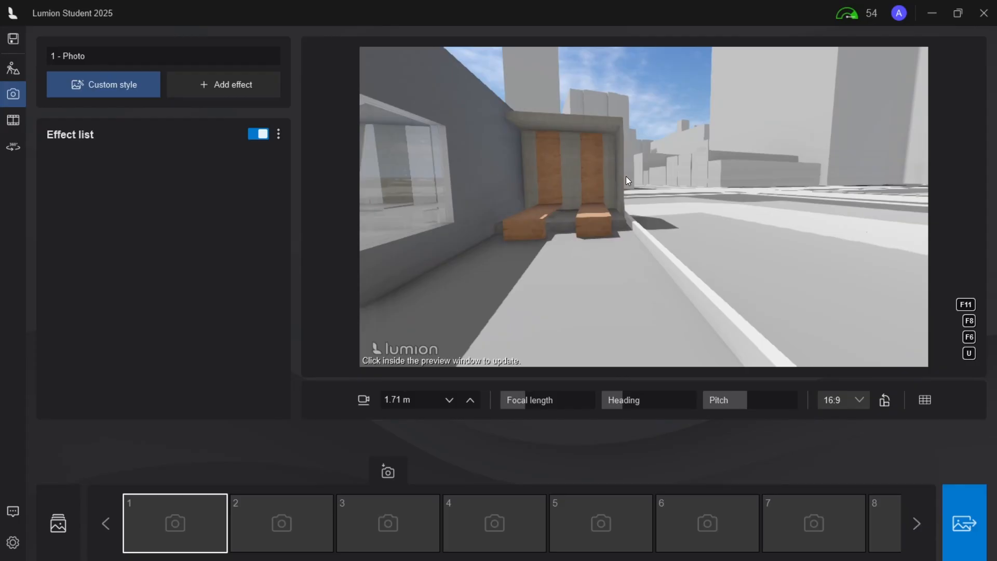
right_drag(625, 176, 616, 166)
mouse_move(148, 490)
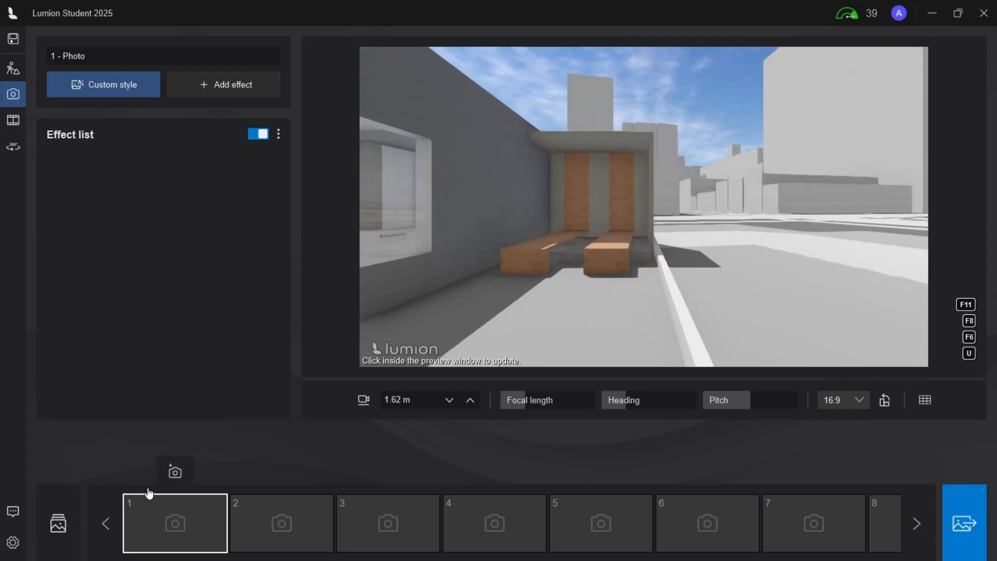
click(175, 470)
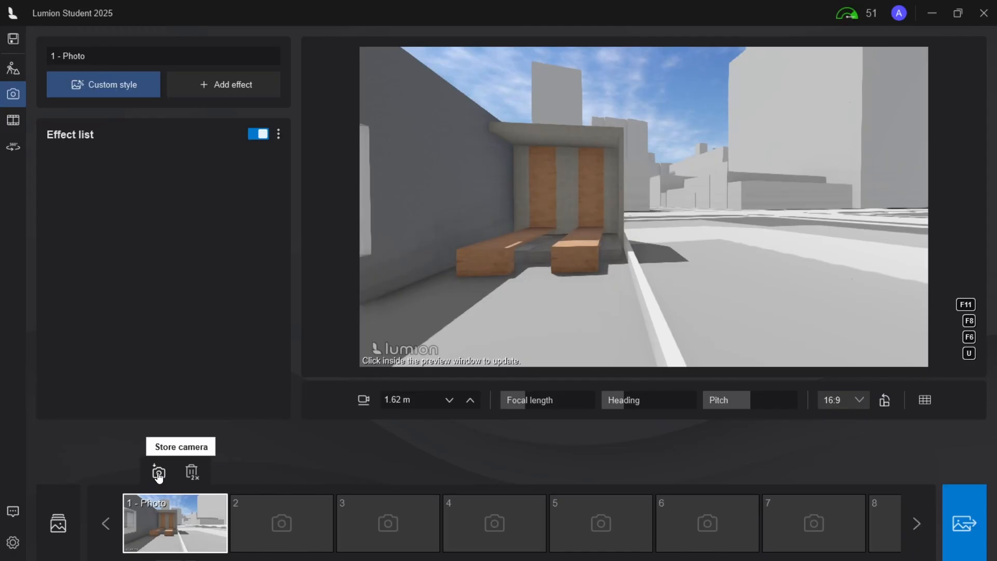
Reframe photo 1 from further back so it includes the window beside the bench alcove, and store the camera again.
click(158, 474)
mouse_move(623, 205)
right_down()
mouse_move(642, 205)
mouse_move(626, 206)
right_up()
key(s)
key(a)
key(w)
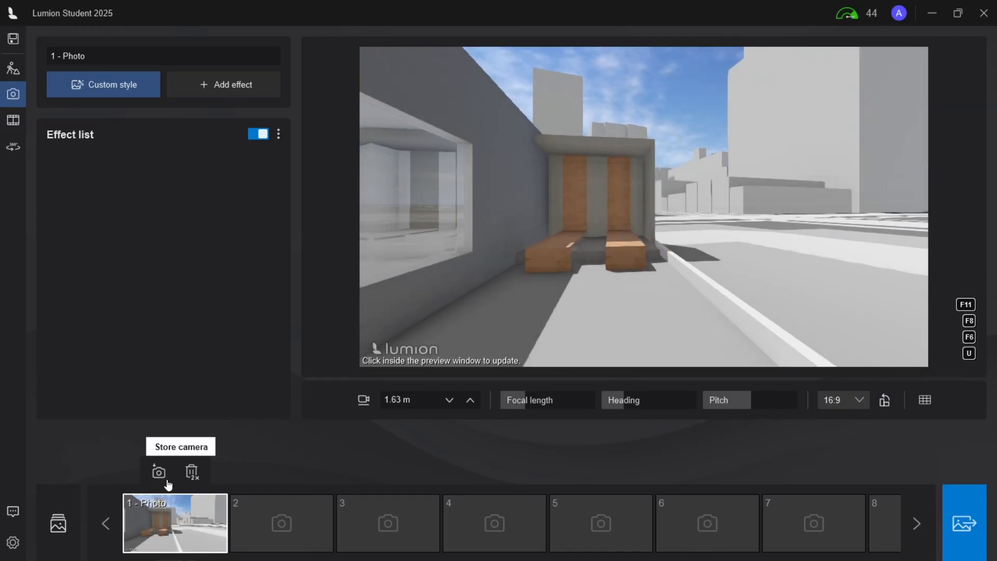
click(159, 472)
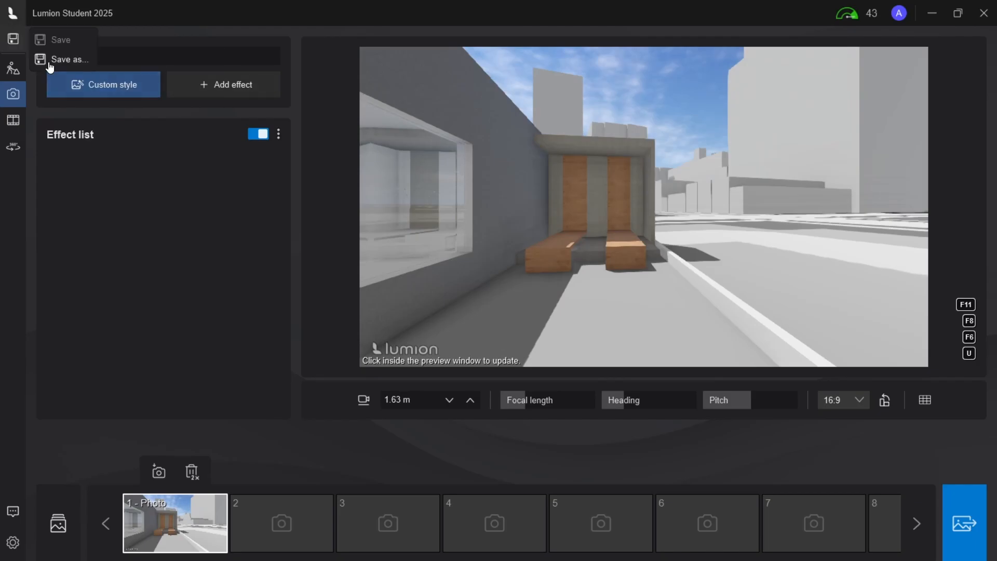
Apply the Cinematic concept style to photo 1 and lower its Color correction temperature for a cooler tone.
click(145, 98)
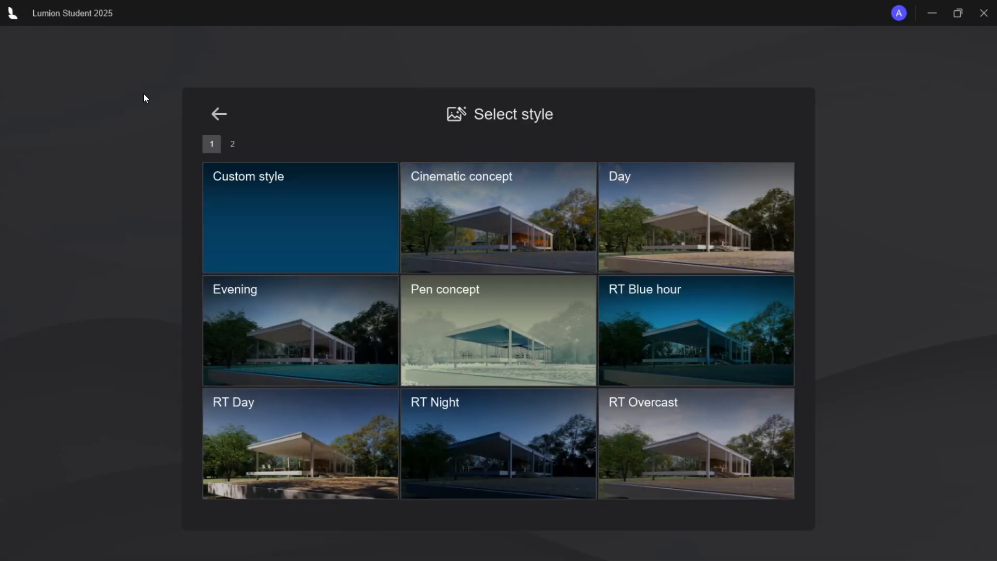
click(519, 242)
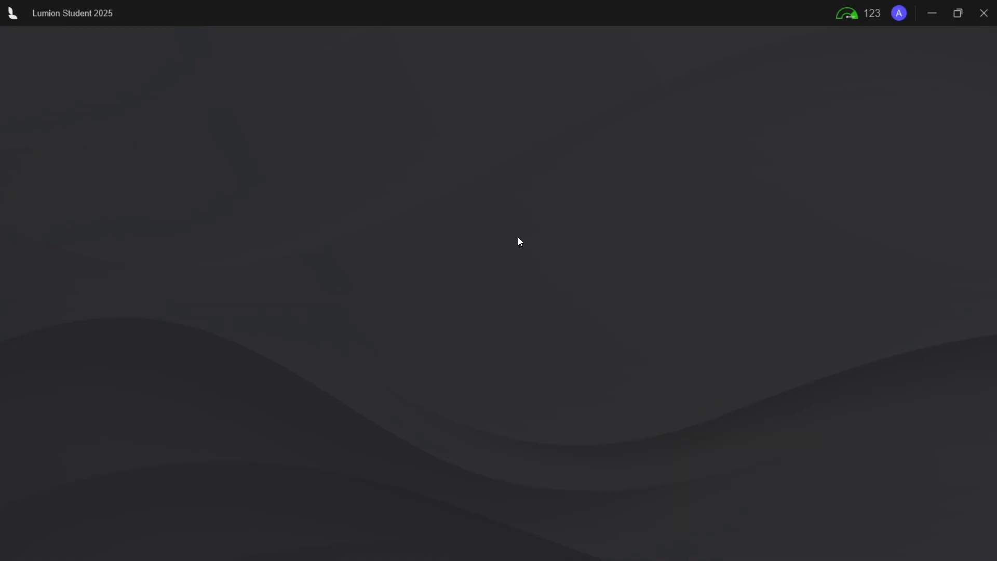
click(145, 240)
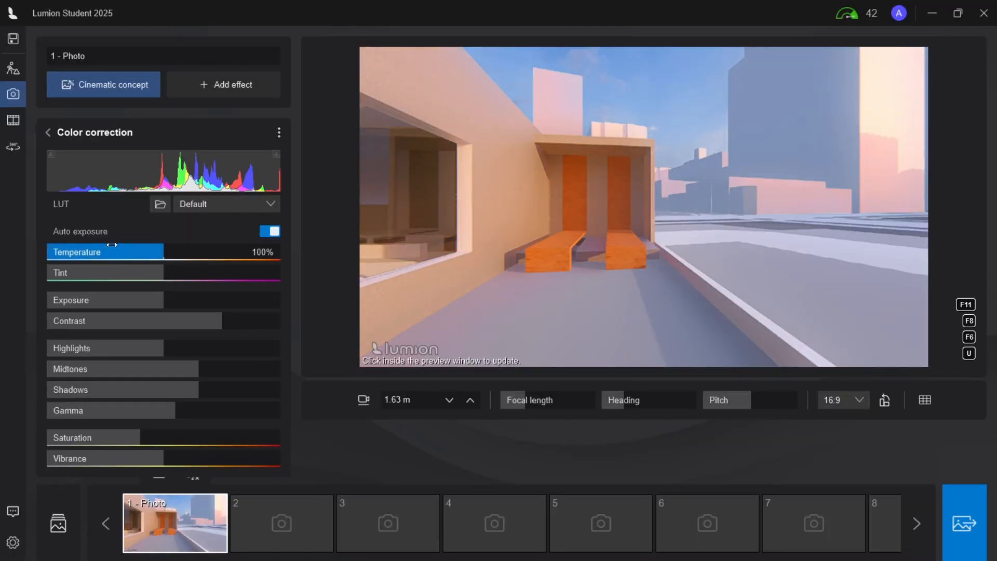
click(126, 90)
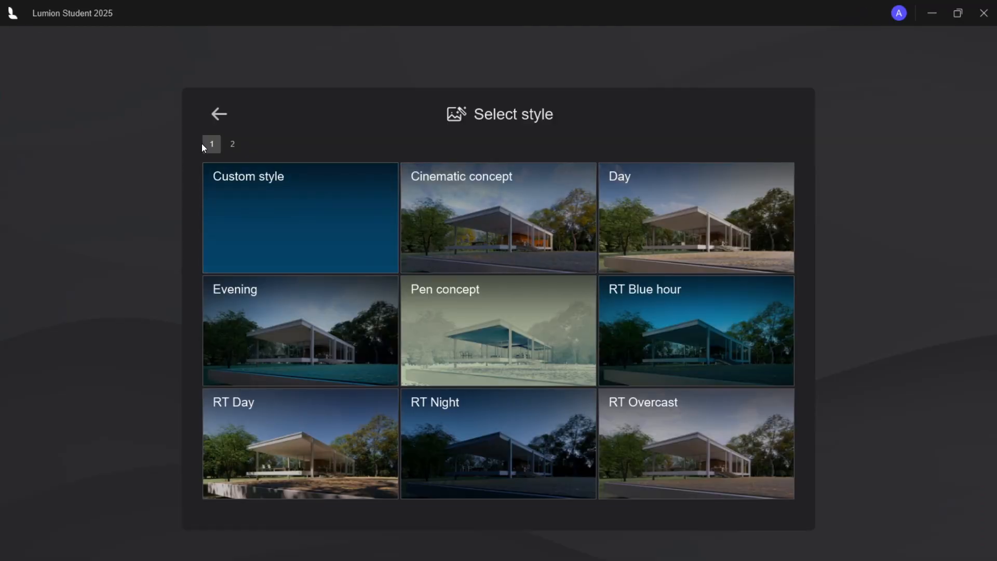
click(216, 121)
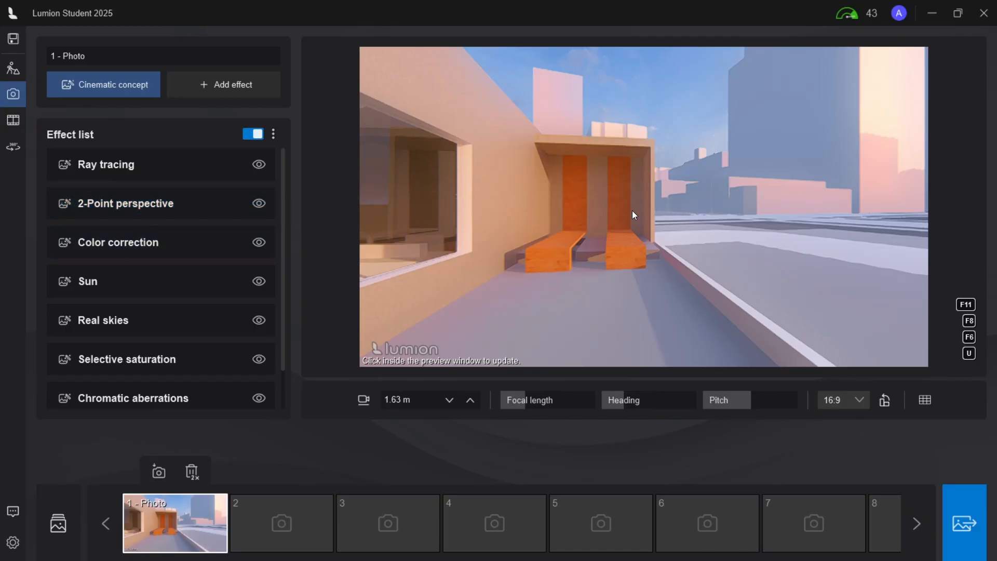
click(118, 242)
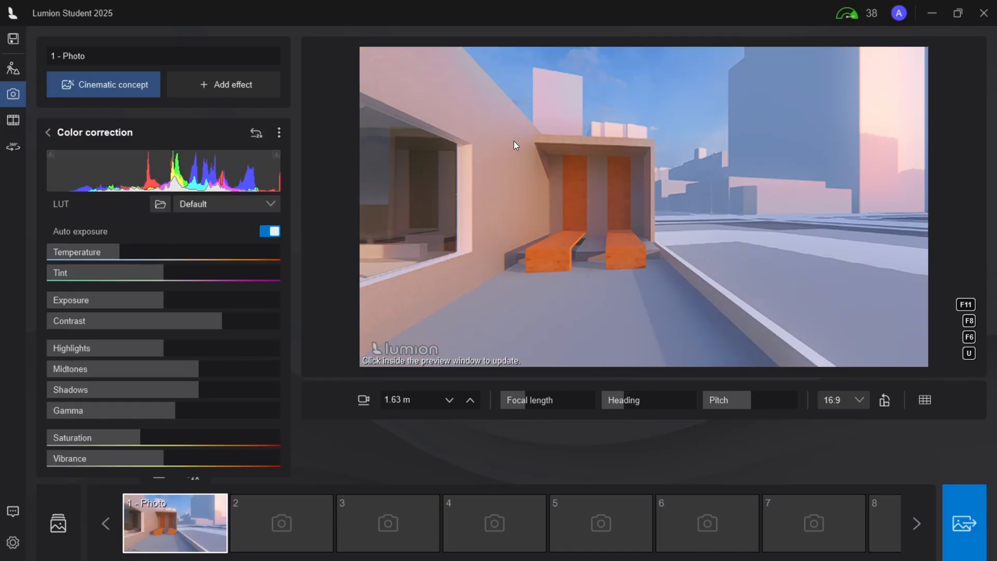
click(48, 133)
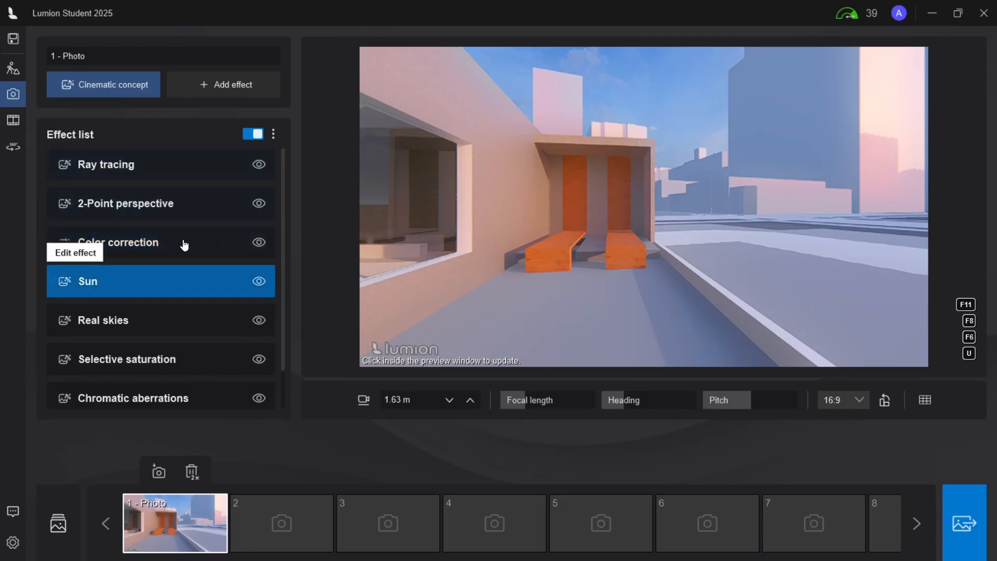
Set the Sun effect's height to about 24° and its heading to about -78°.
click(124, 289)
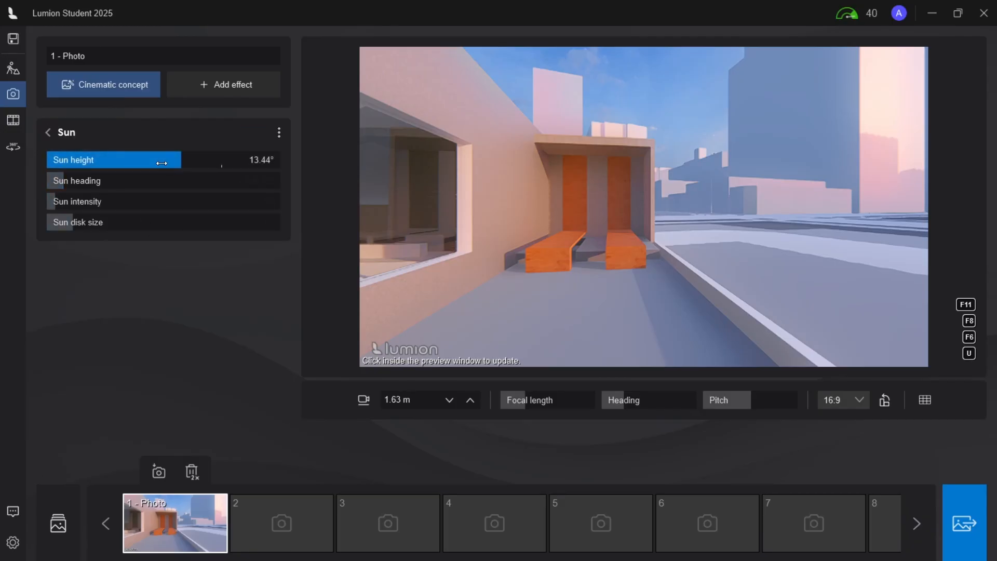
drag(161, 163, 199, 163)
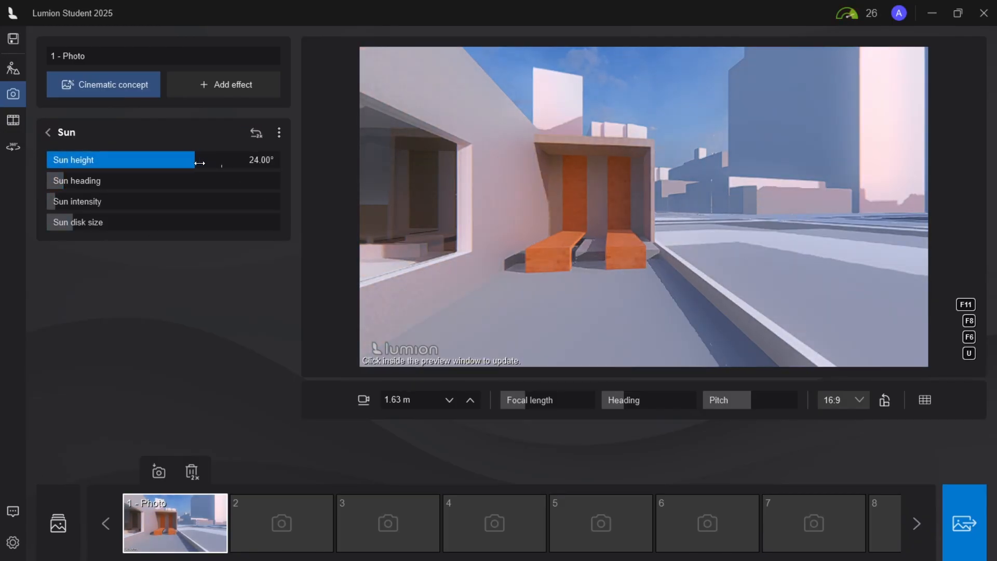
drag(65, 180, 116, 180)
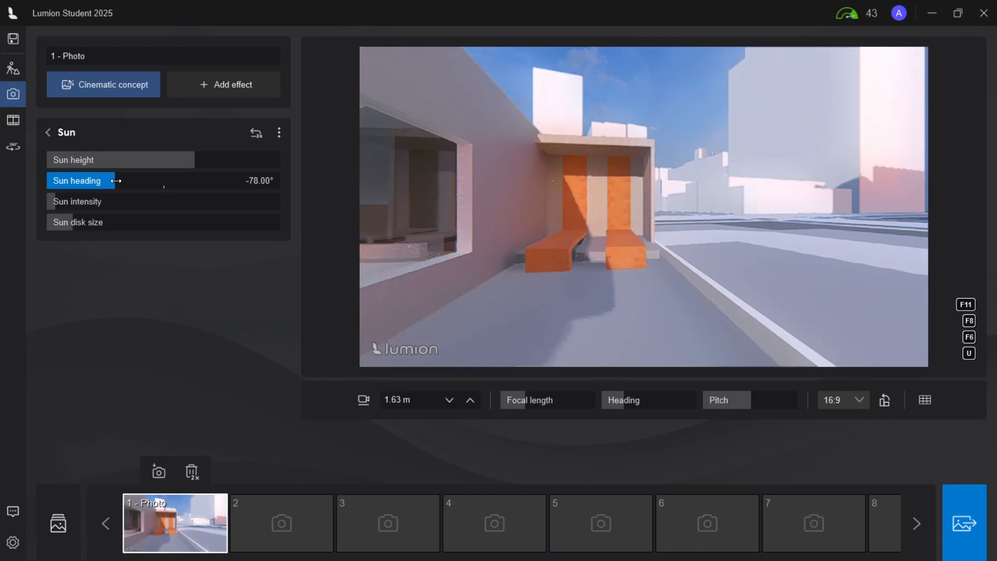
click(48, 133)
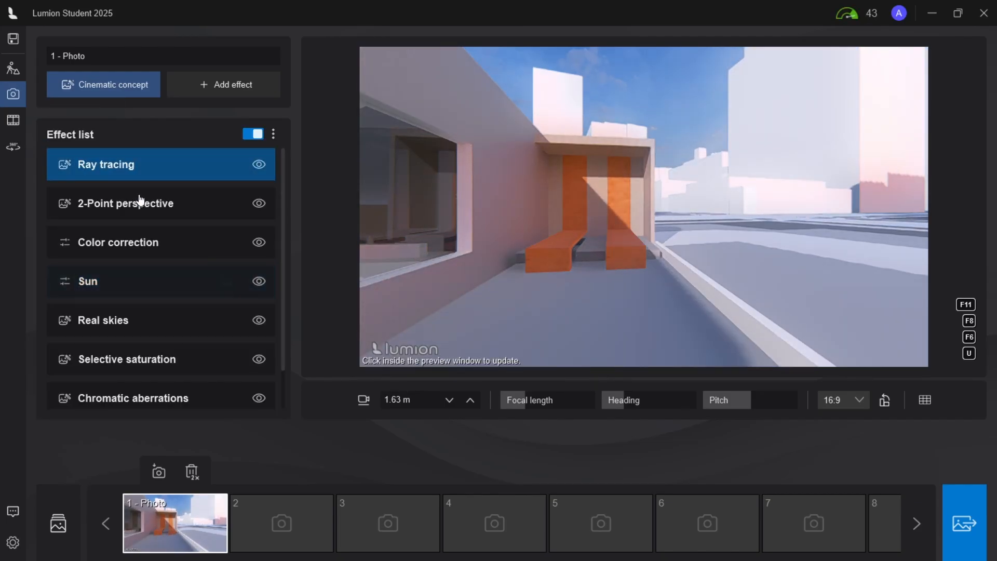
Review the Real skies and Chromatic aberrations settings, and add a Reflection effect to the photo.
click(152, 331)
click(48, 132)
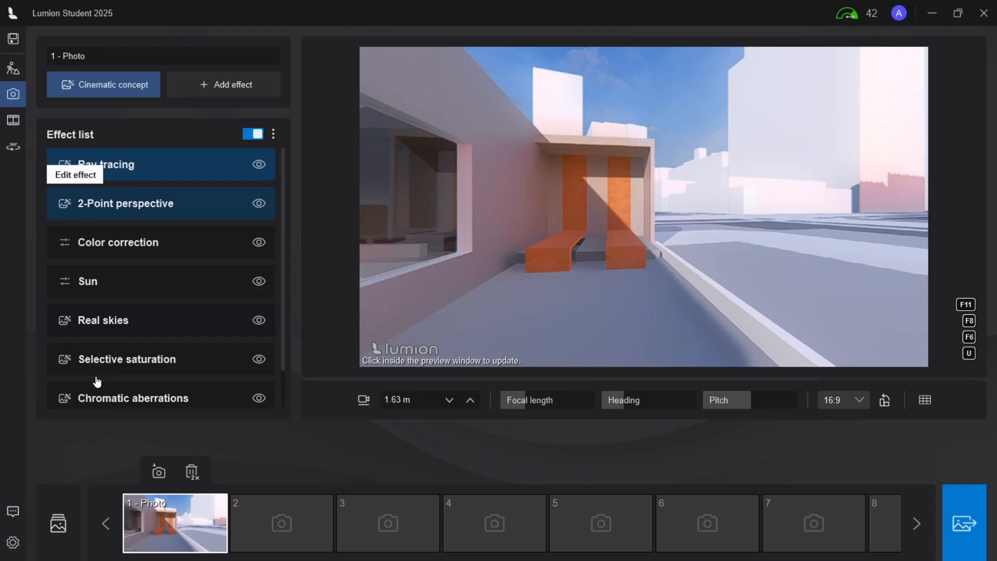
click(167, 409)
click(50, 133)
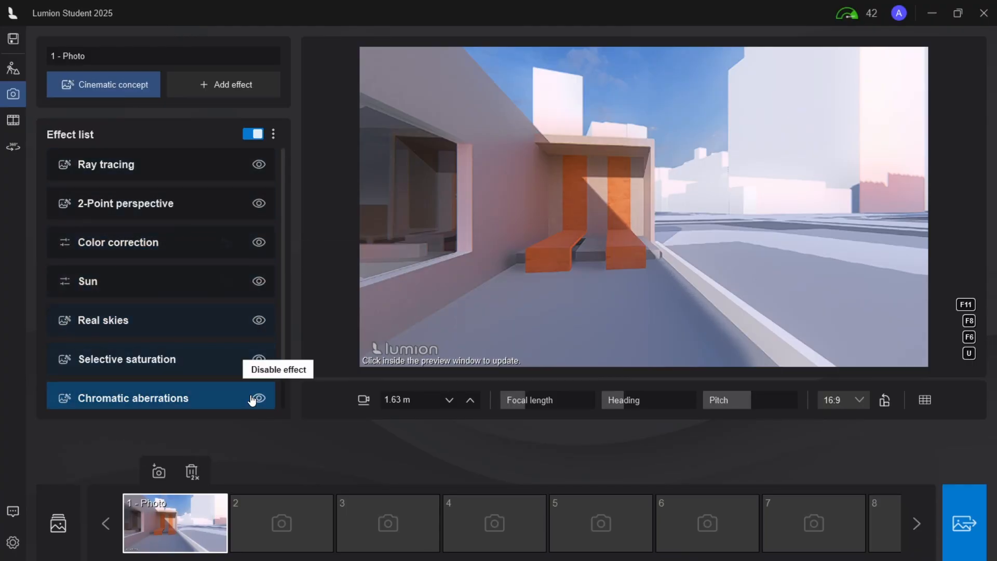
click(242, 87)
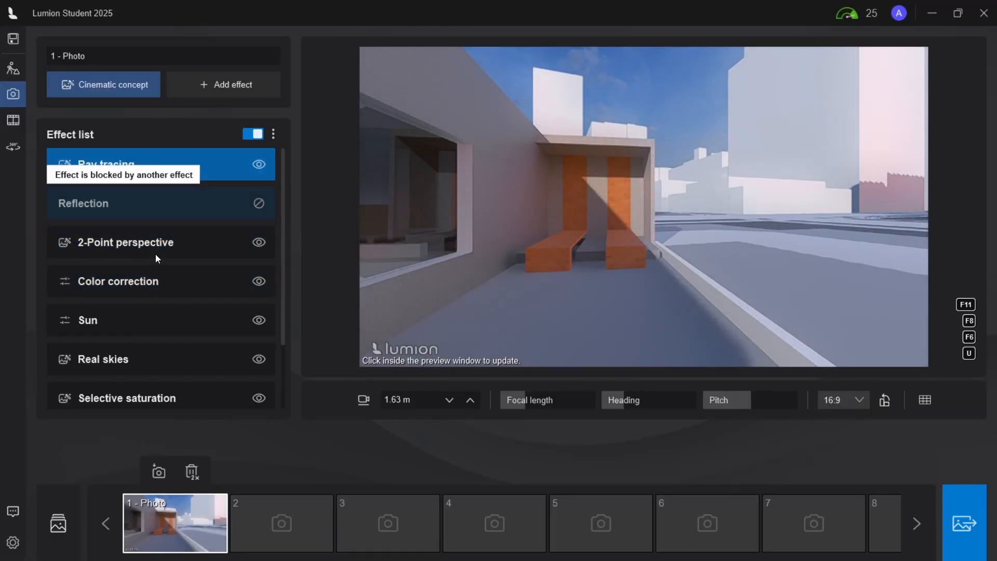
Browse the available photo effects by category, including the camera and artistic effects.
click(222, 92)
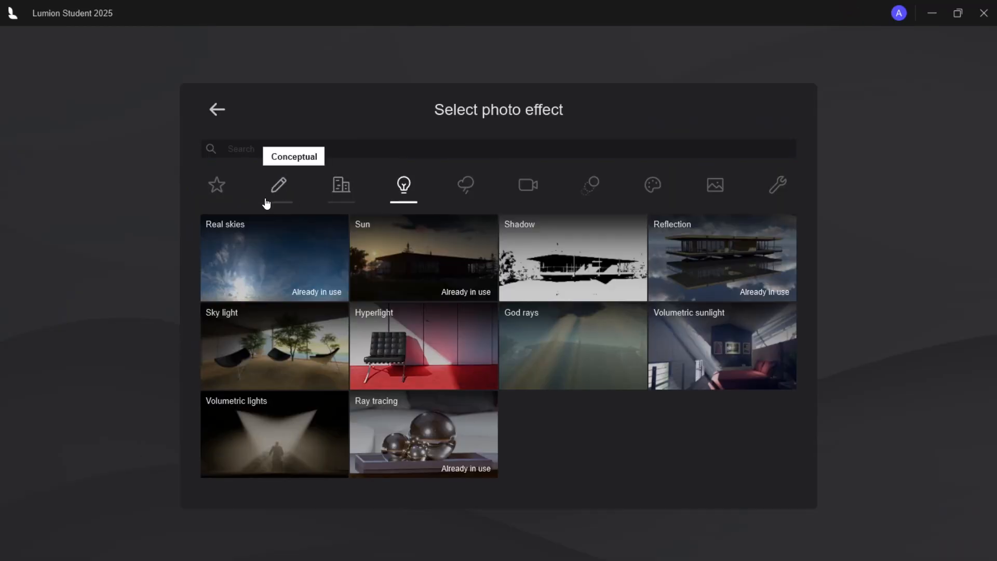
click(454, 191)
click(534, 193)
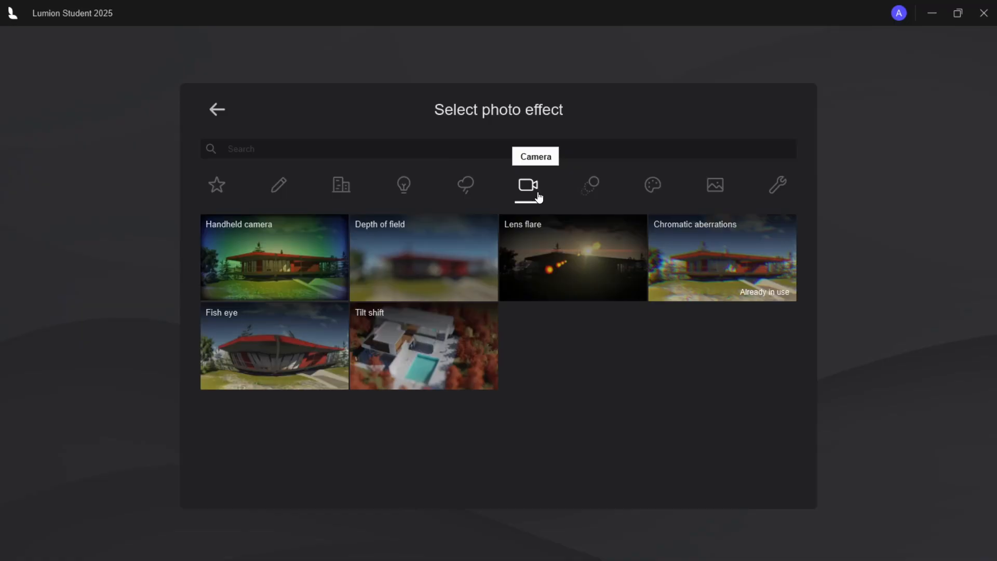
click(581, 197)
click(653, 186)
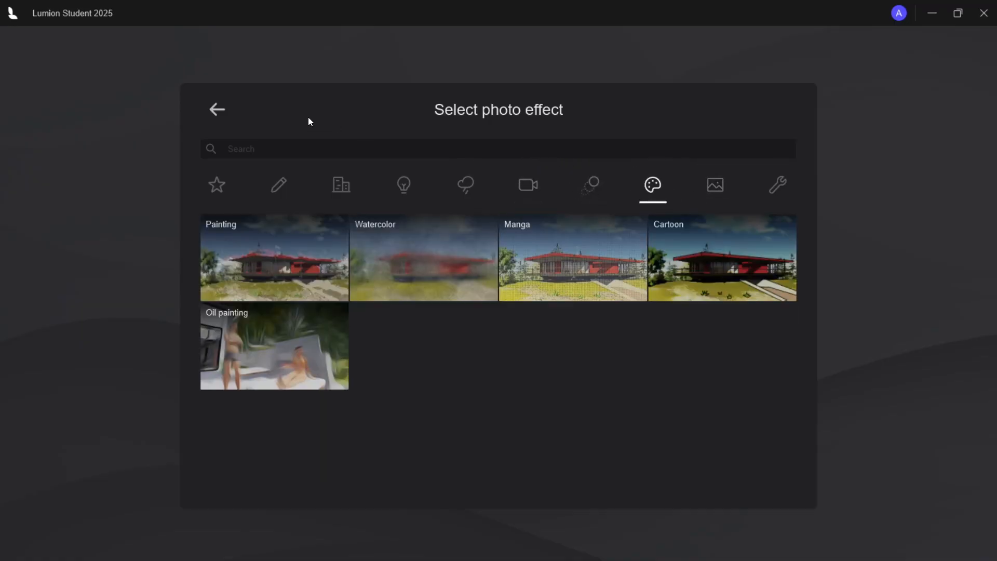
Browse the Enhancements and the last remaining category of available photo effects without adding any.
click(230, 115)
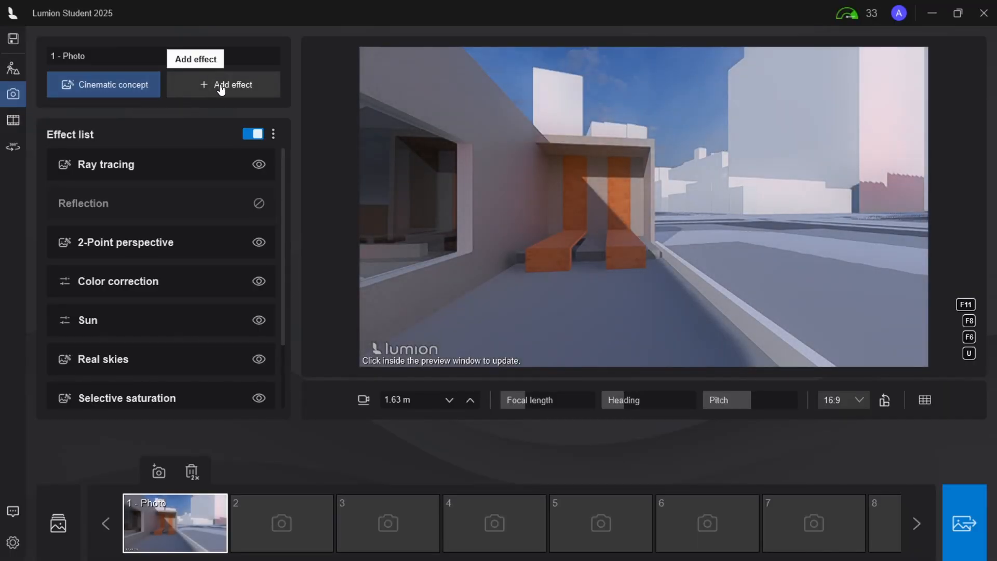
click(216, 83)
click(713, 190)
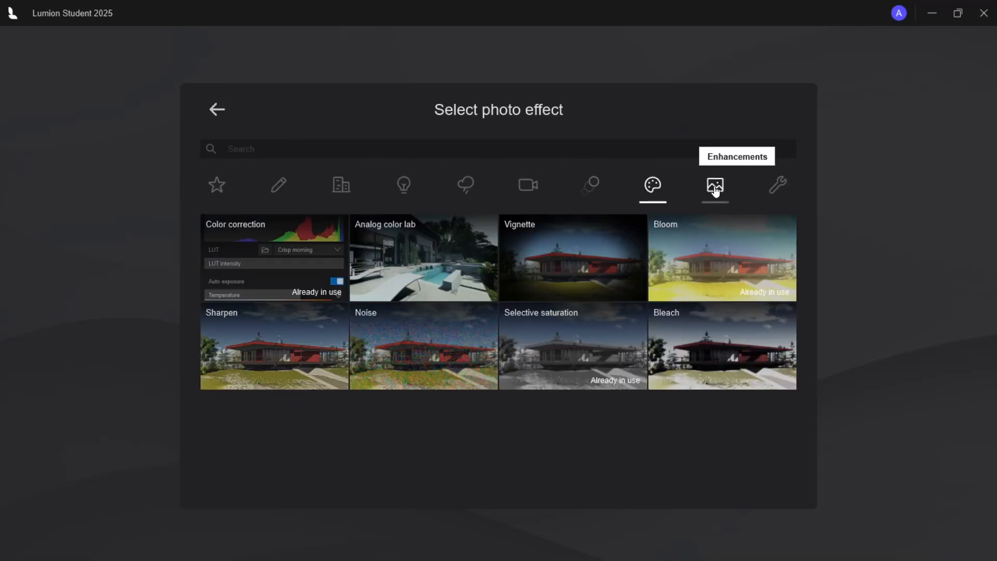
click(779, 194)
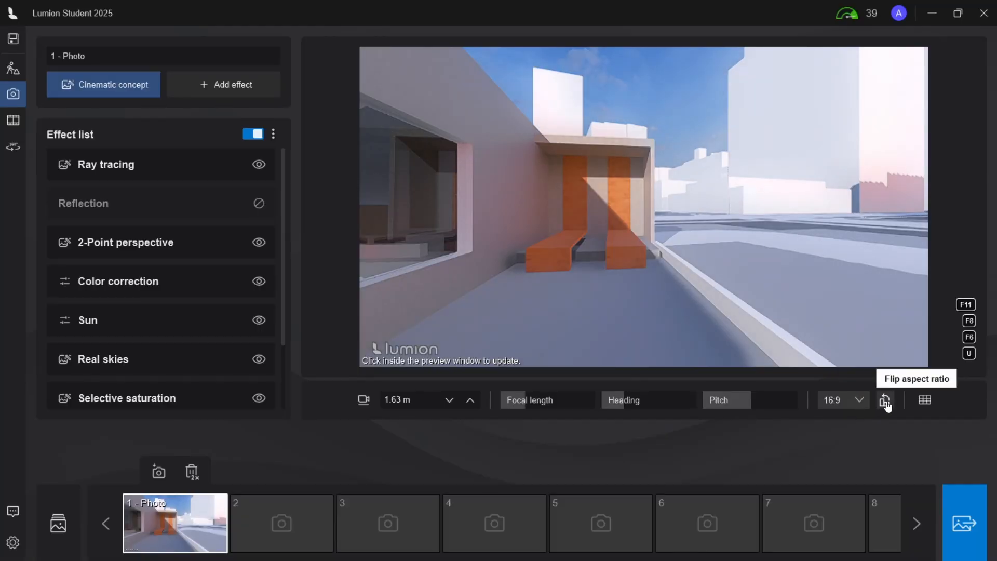
Flip photo 1 to the 9:16 portrait ratio, store its camera view, and recall that stored view after moving the camera.
click(886, 404)
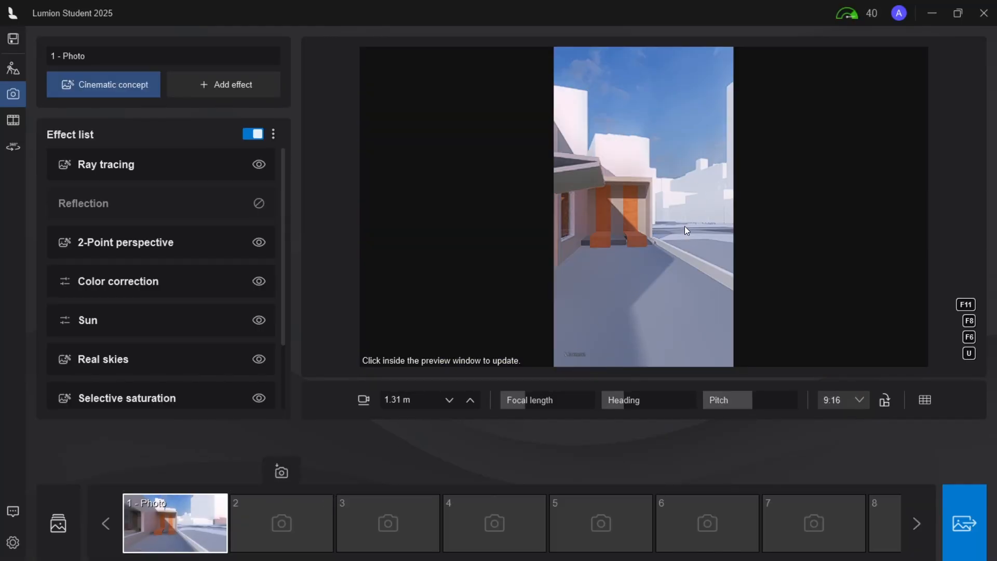
mouse_move(167, 499)
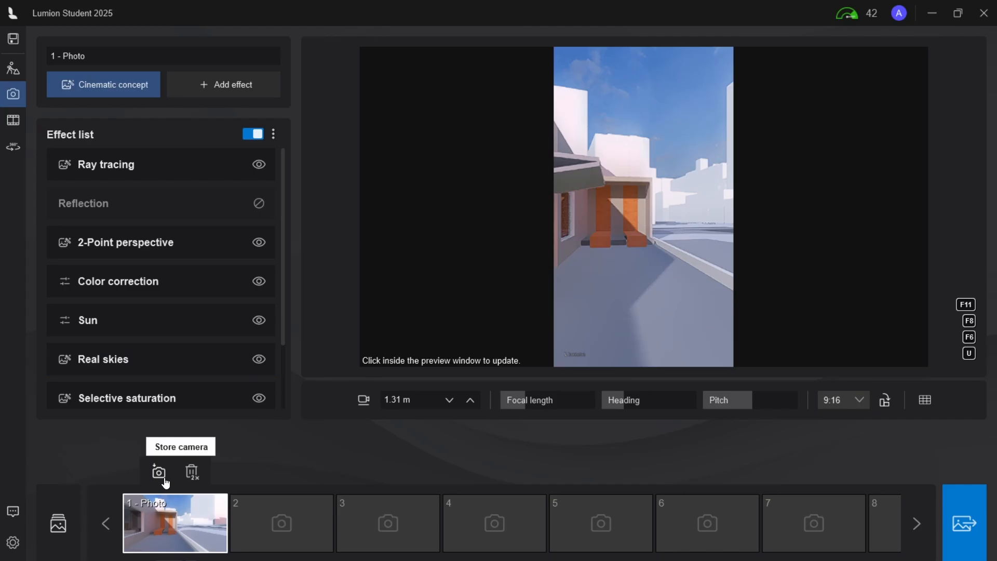
click(165, 483)
right_drag(634, 251, 530, 252)
key(d)
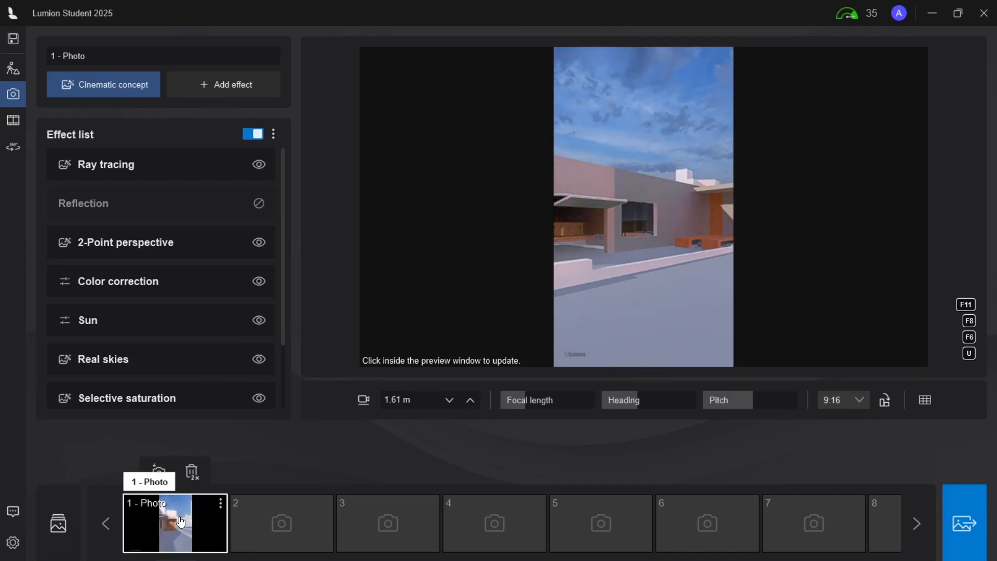
click(177, 516)
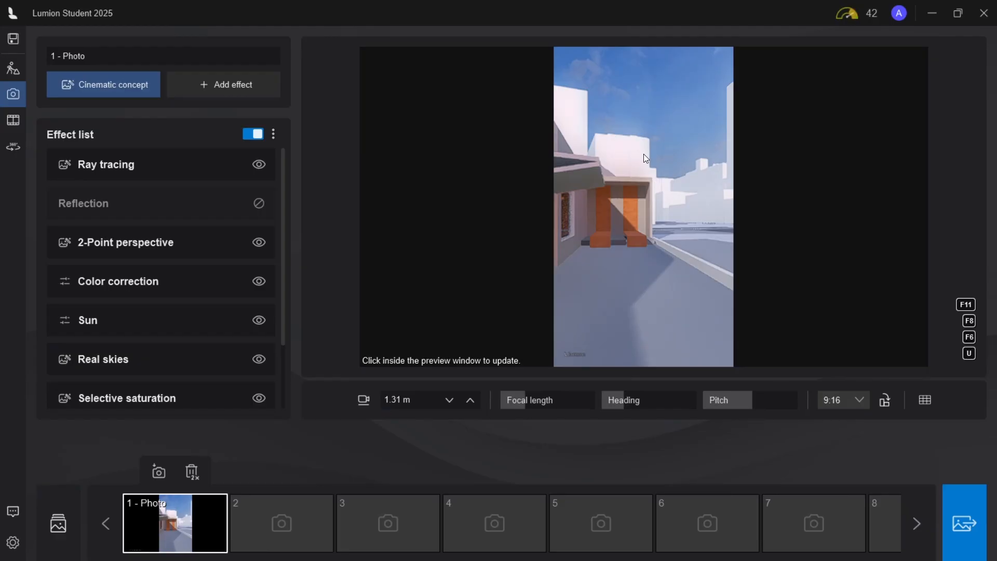
Render the current shot at Desktop size with normal, sky alpha and material ID maps, saving it to the desktop as Exterior render 1.
click(965, 524)
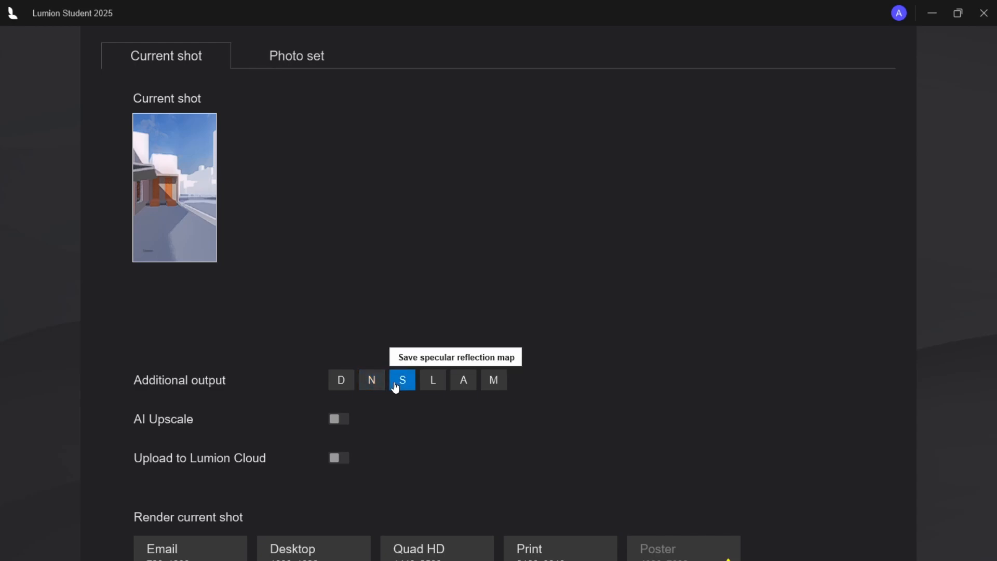
click(372, 380)
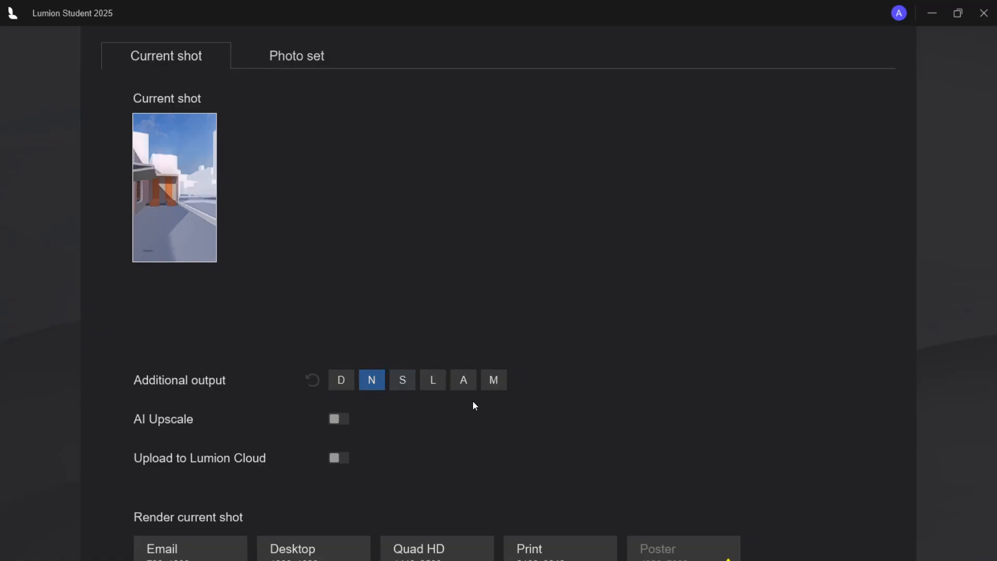
click(463, 380)
click(492, 380)
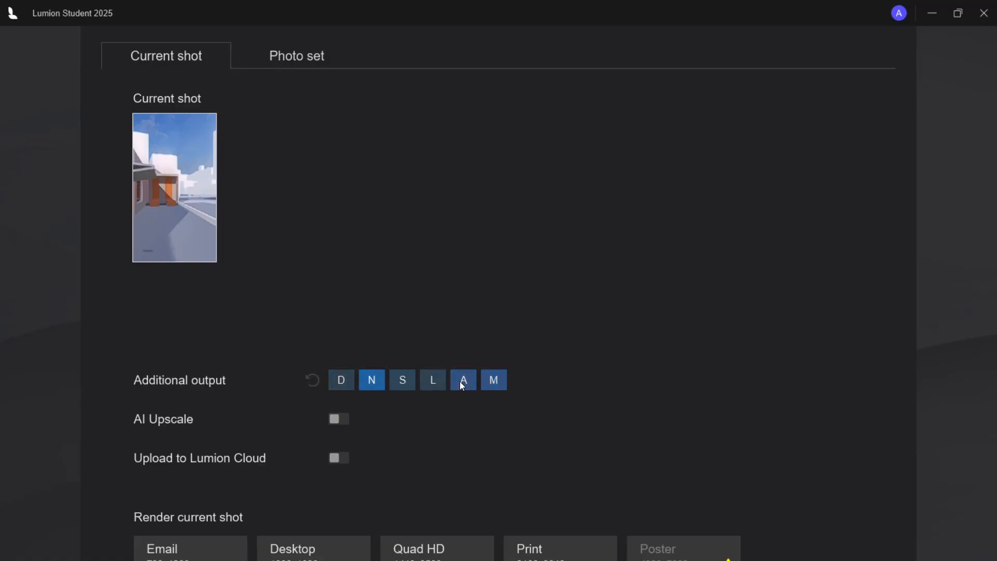
click(341, 558)
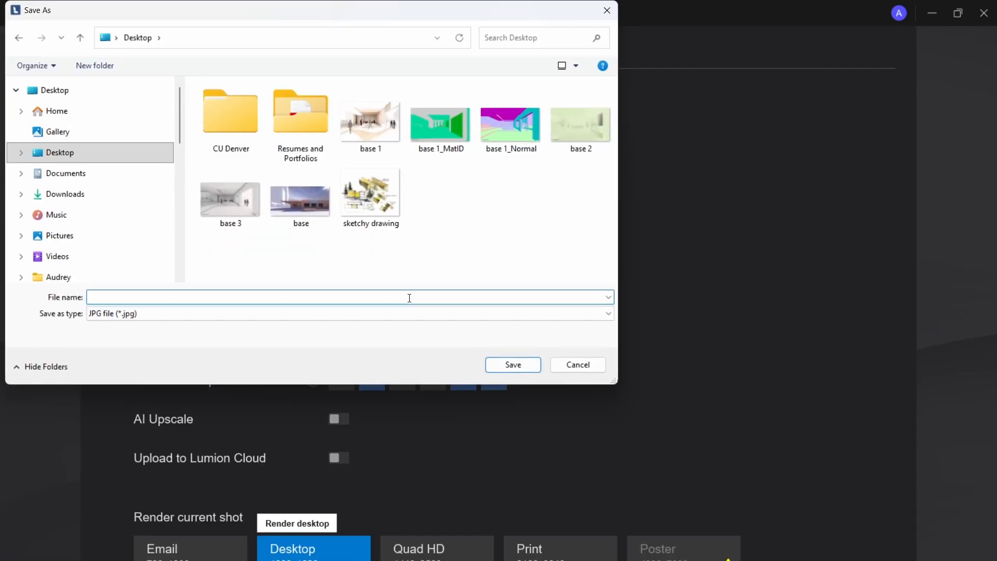
text(Exterior render 1)
click(494, 366)
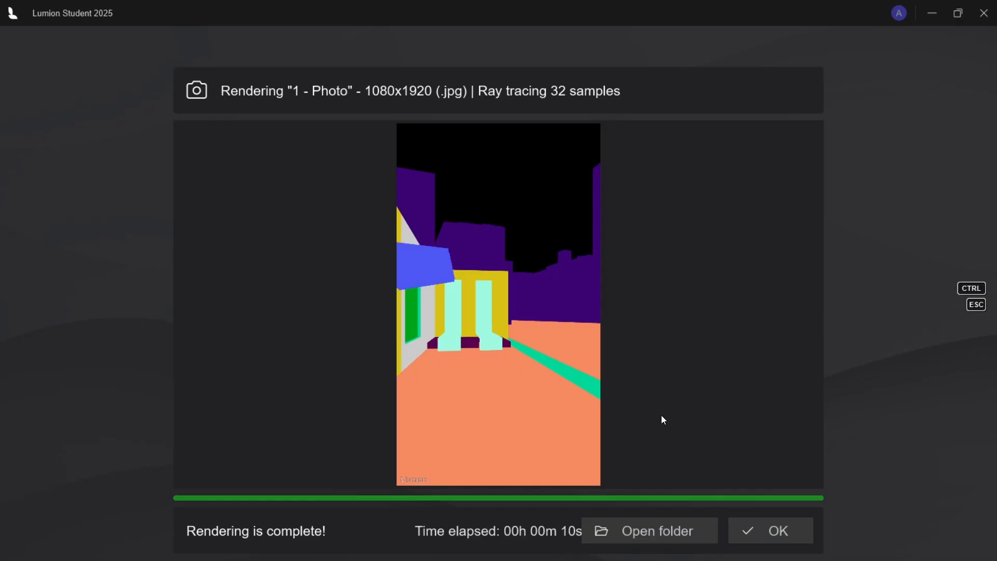
click(771, 530)
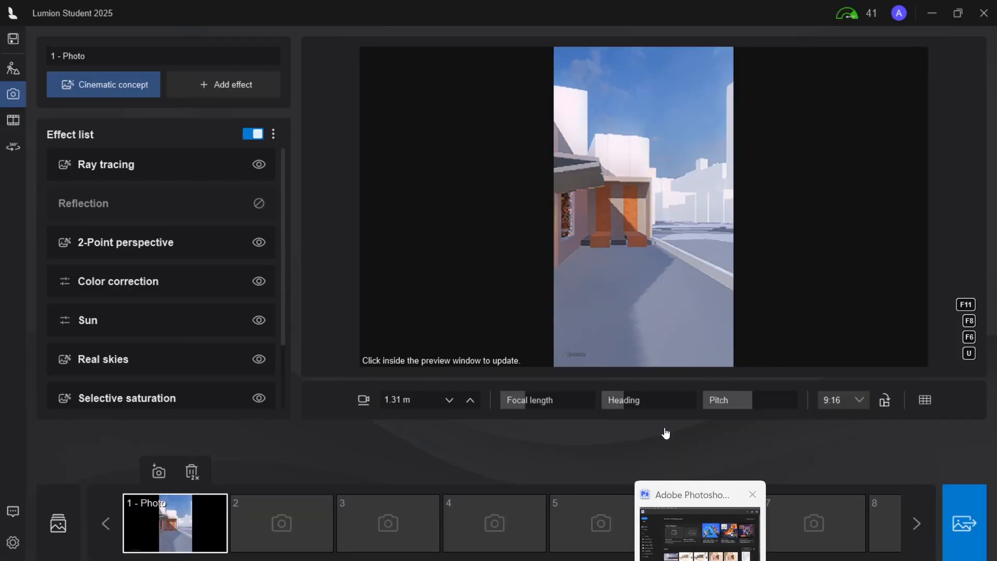
Switch to the image viewer and examine Exterior render 1 alongside its normal and sky alpha maps.
click(935, 16)
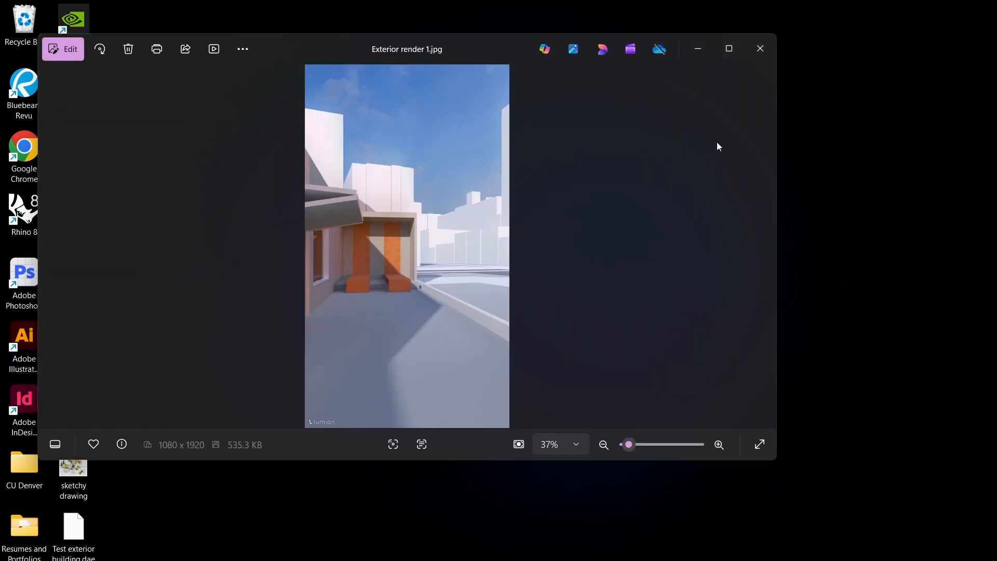
click(729, 48)
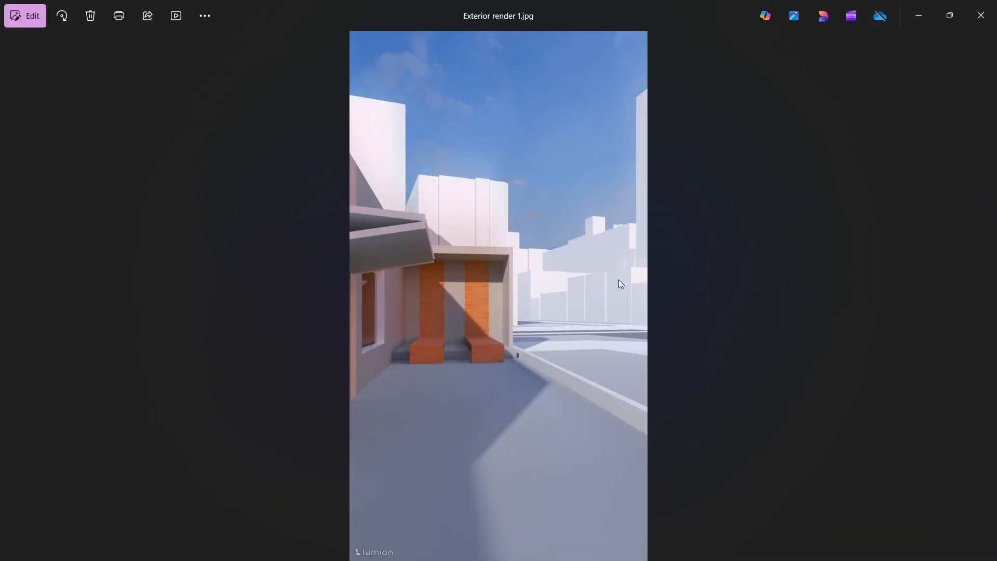
key(Right)
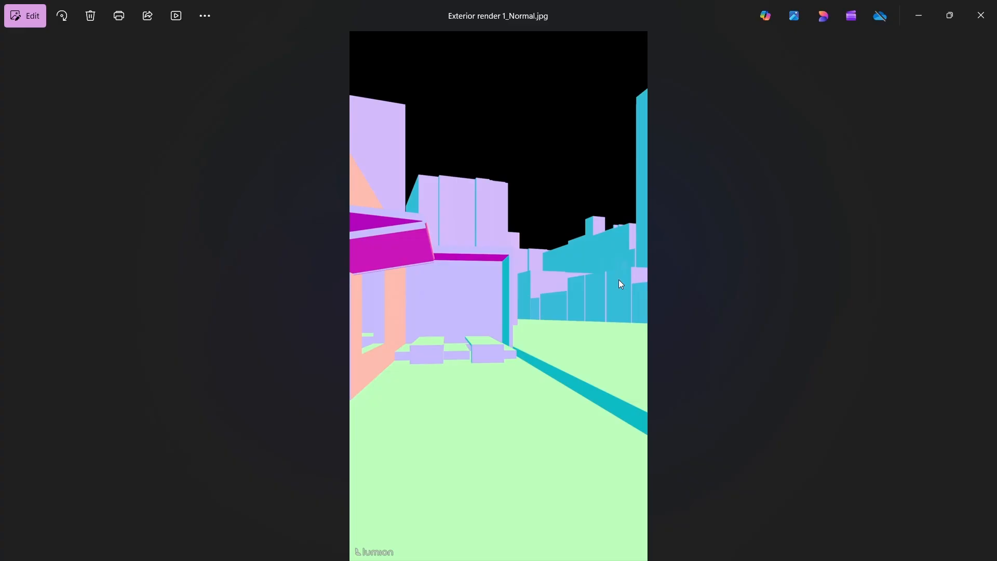
scroll(490, 301, up, 3)
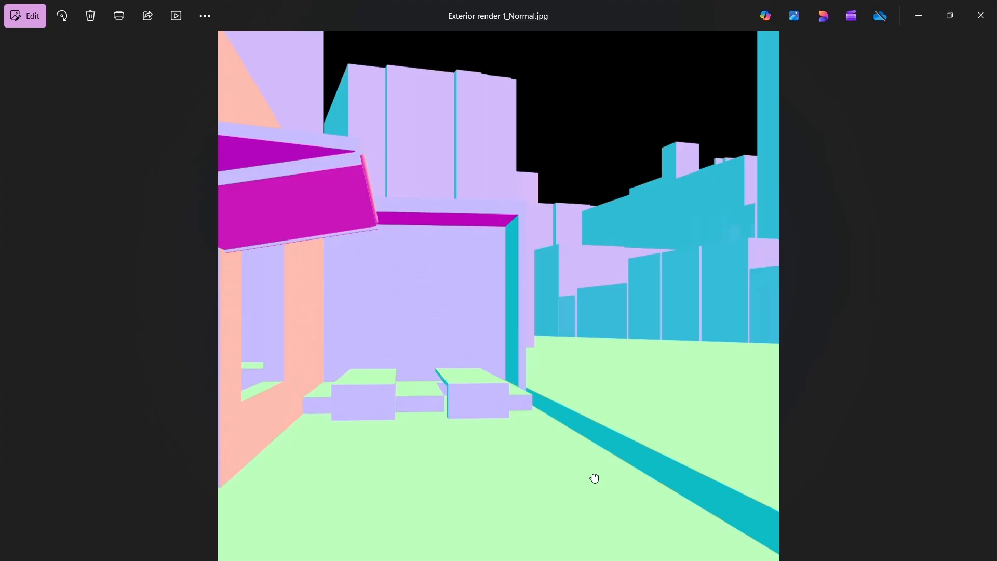
scroll(595, 478, down, 3)
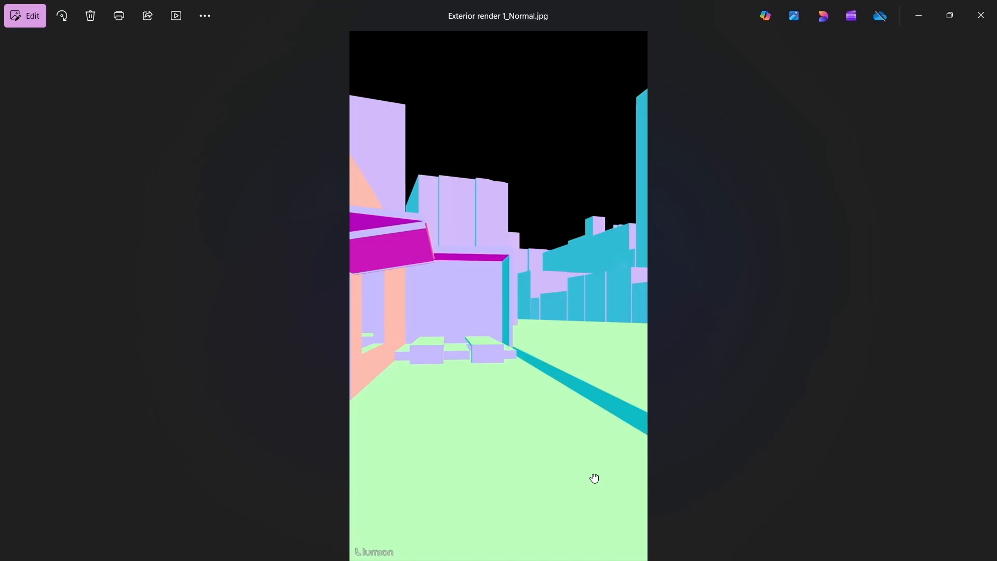
key(Right)
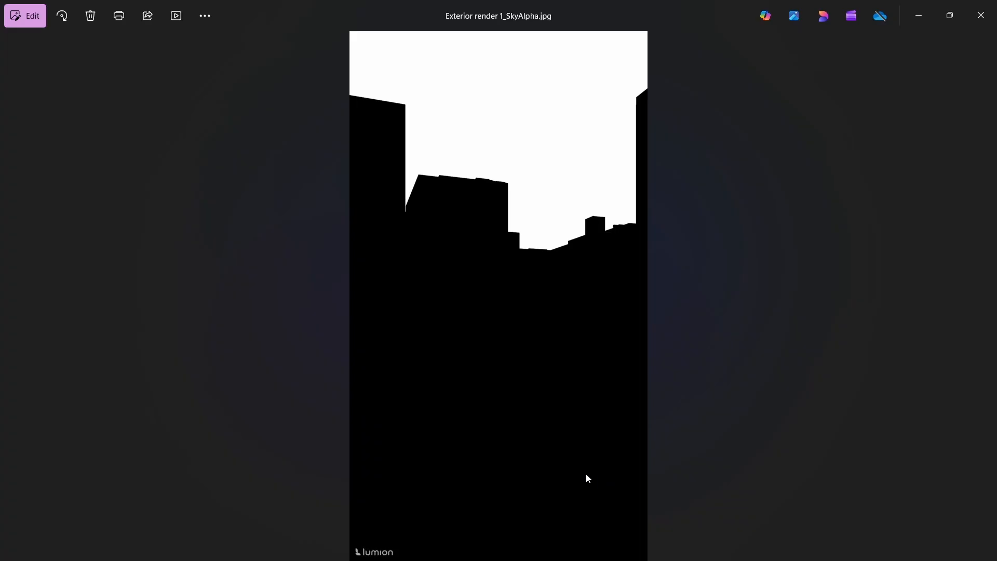
key(Left)
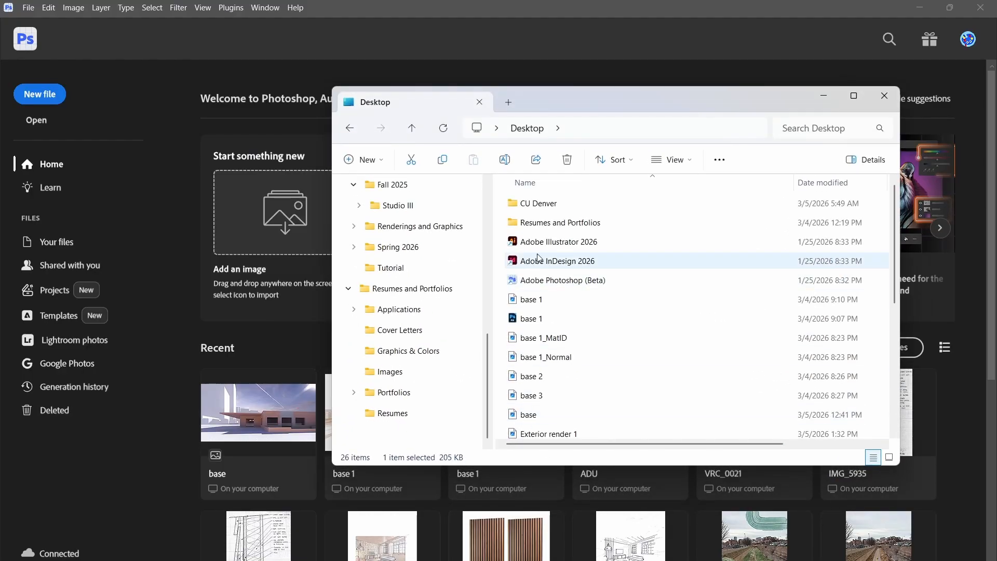
Open the desktop image Exterior render 1 as a new document in Photoshop.
scroll(551, 249, down, 4)
click(558, 220)
drag(559, 222, 272, 290)
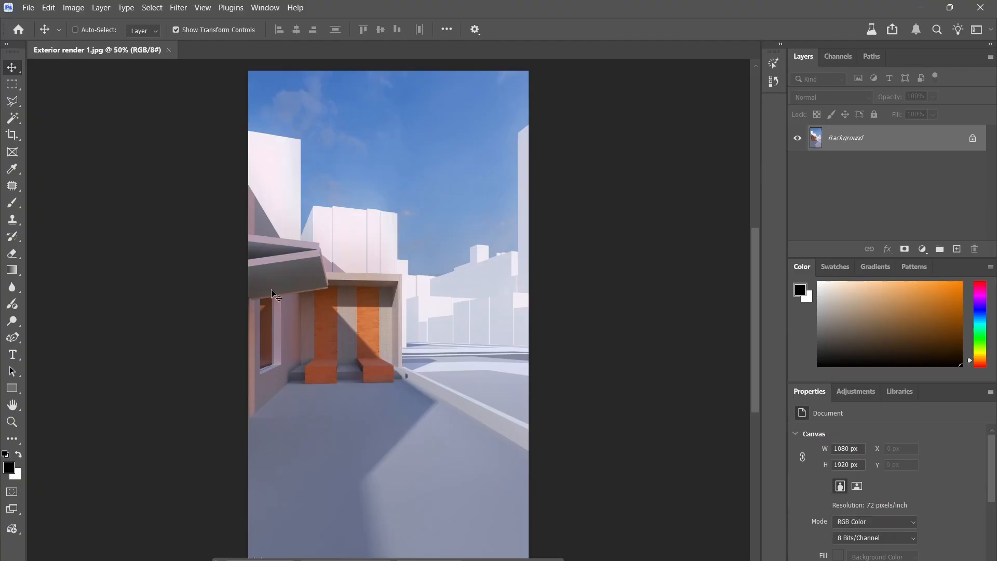
Place Exterior render 1_MatID, Exterior render 1_Normal and Exterior render 1_SkyAlpha as layers over the render.
key(alt+Tab)
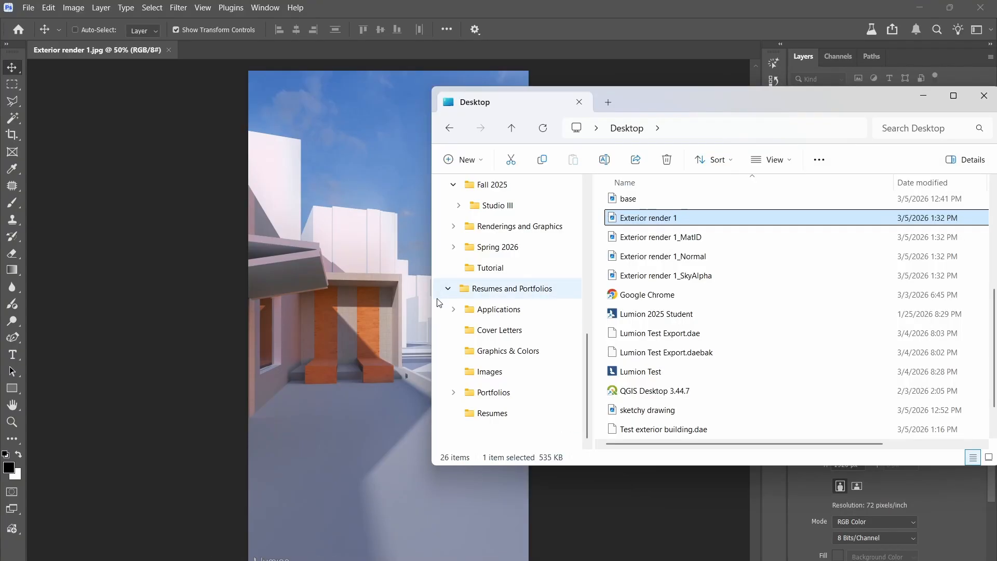
click(653, 238)
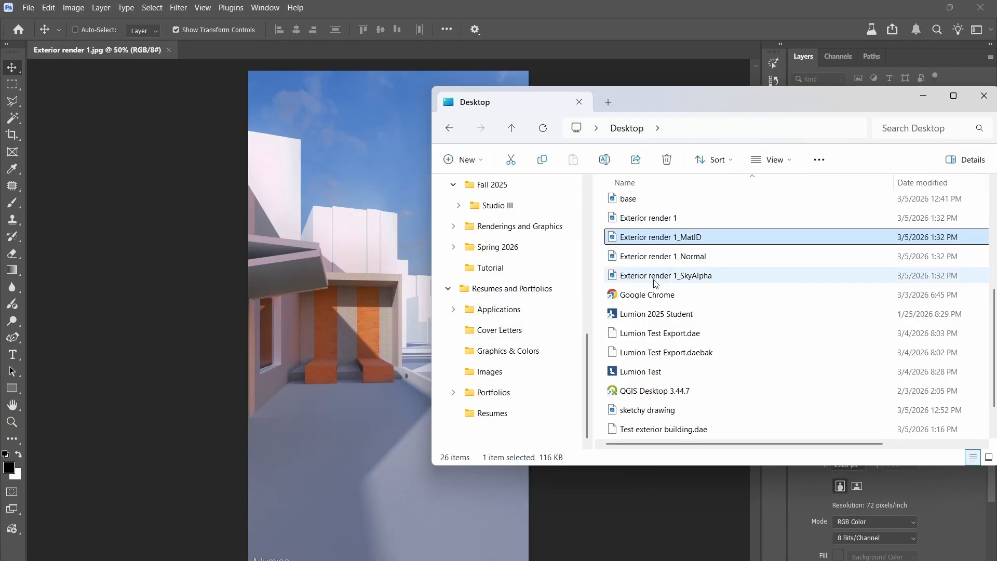
shift+click(656, 277)
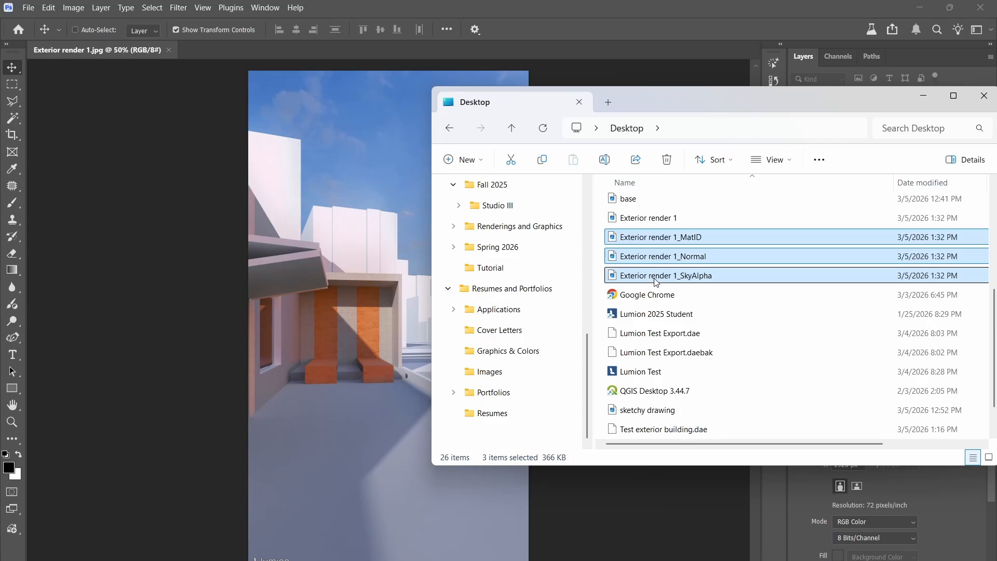
drag(656, 281, 363, 237)
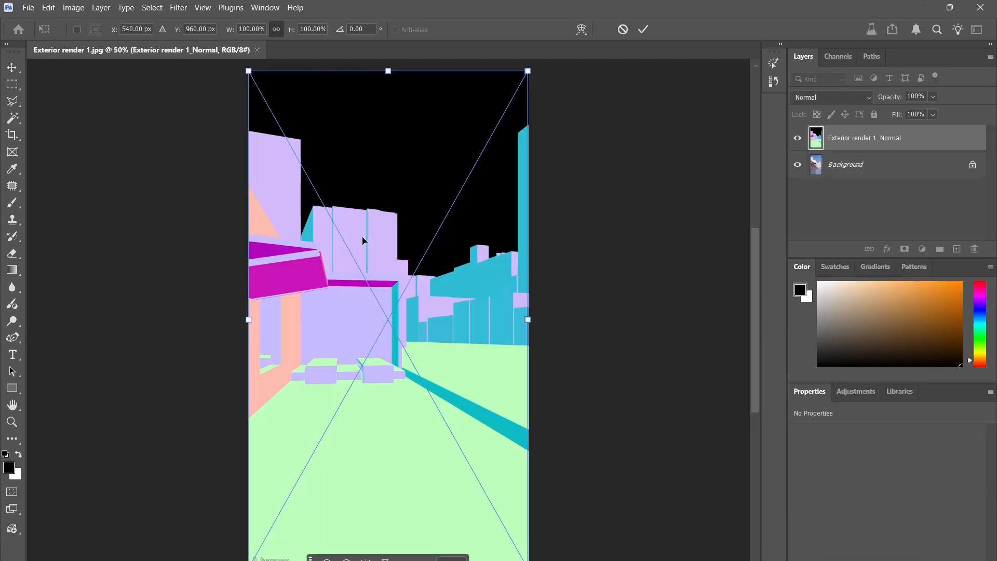
key(Return)
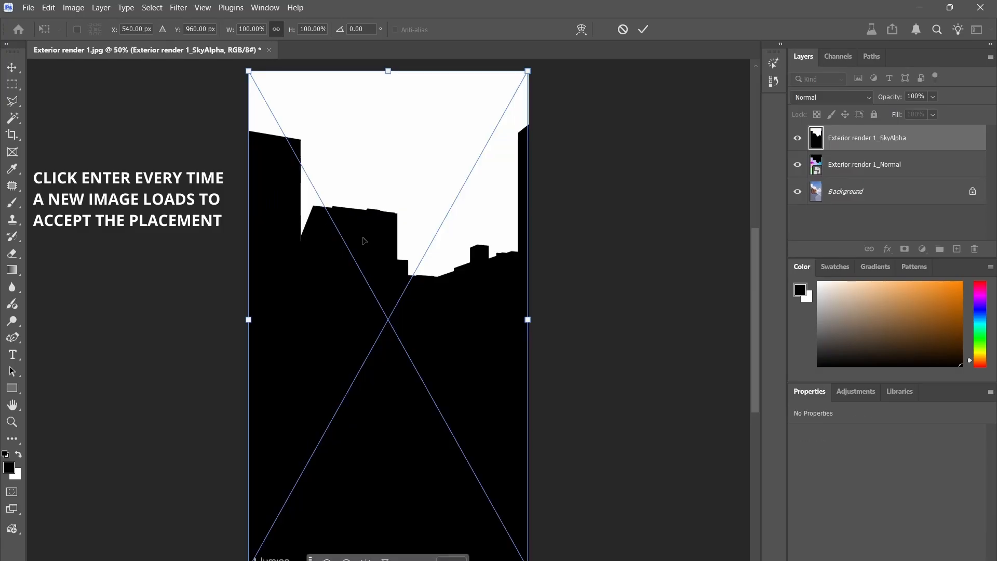
key(Return)
key(Return)
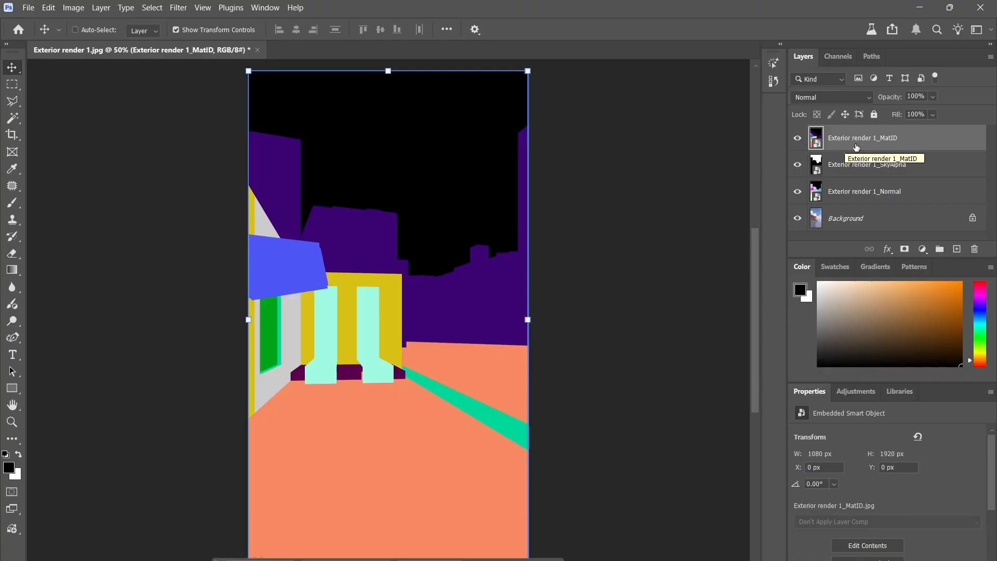
Group the MatID, SkyAlpha and Normal layers and rename the group as outputs.
drag(817, 263, 817, 349)
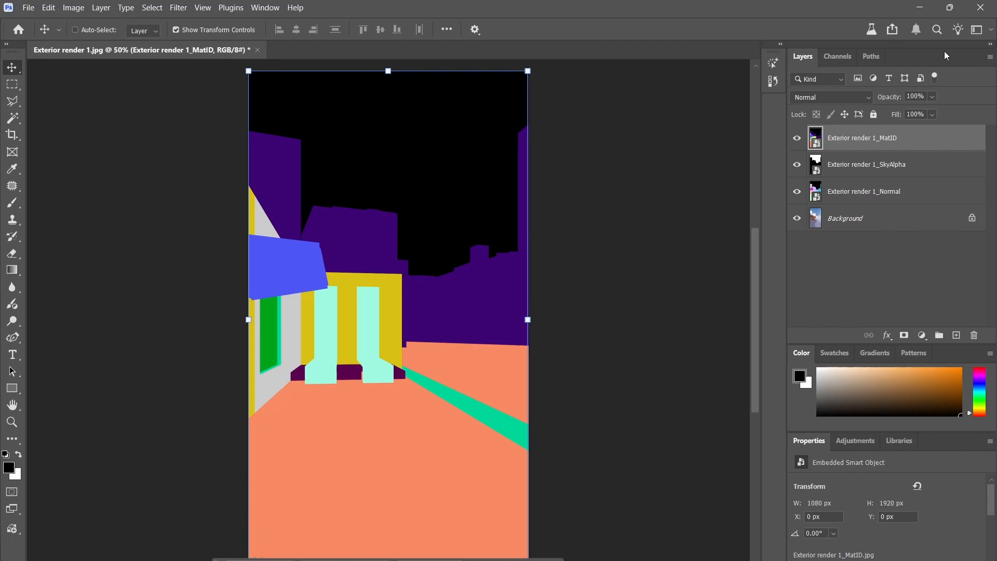
click(883, 174)
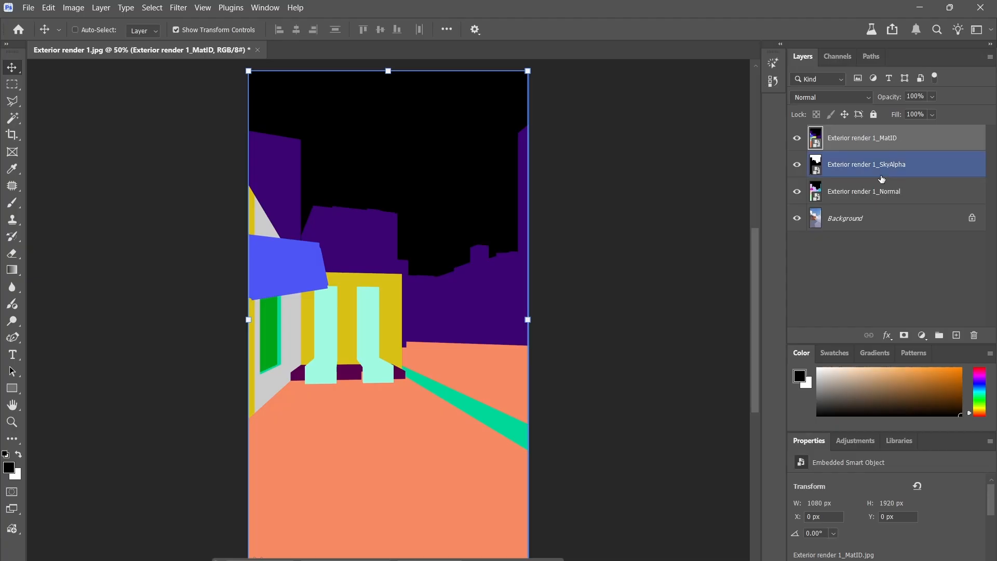
click(886, 186)
click(908, 164)
click(907, 144)
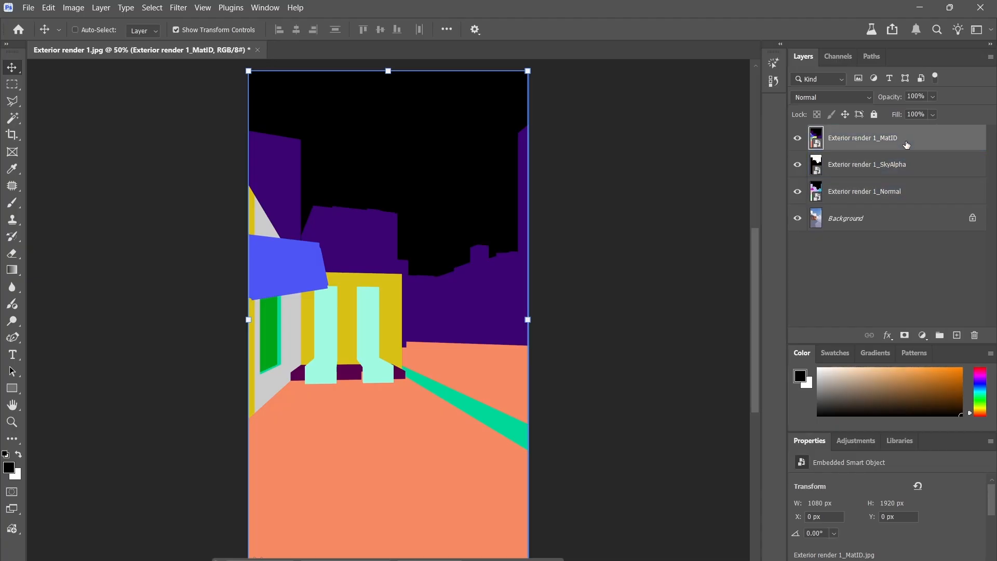
click(885, 196)
shift+click(886, 142)
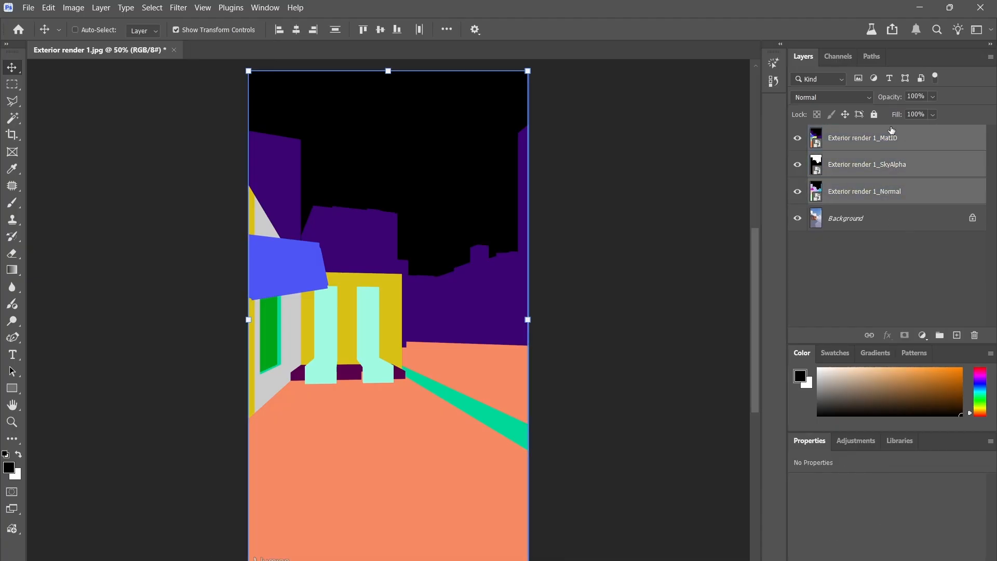
click(939, 336)
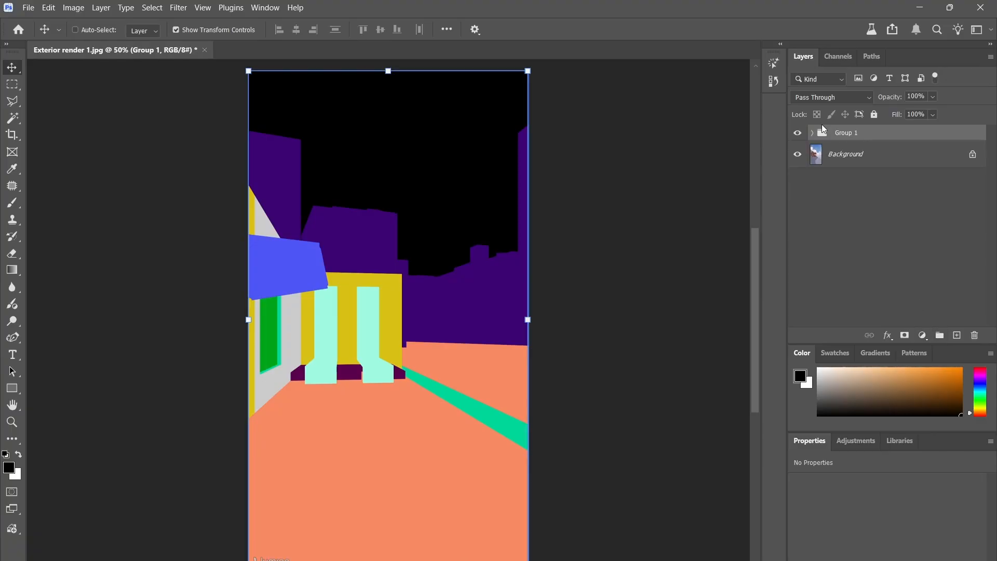
double_click(851, 134)
text(outle)
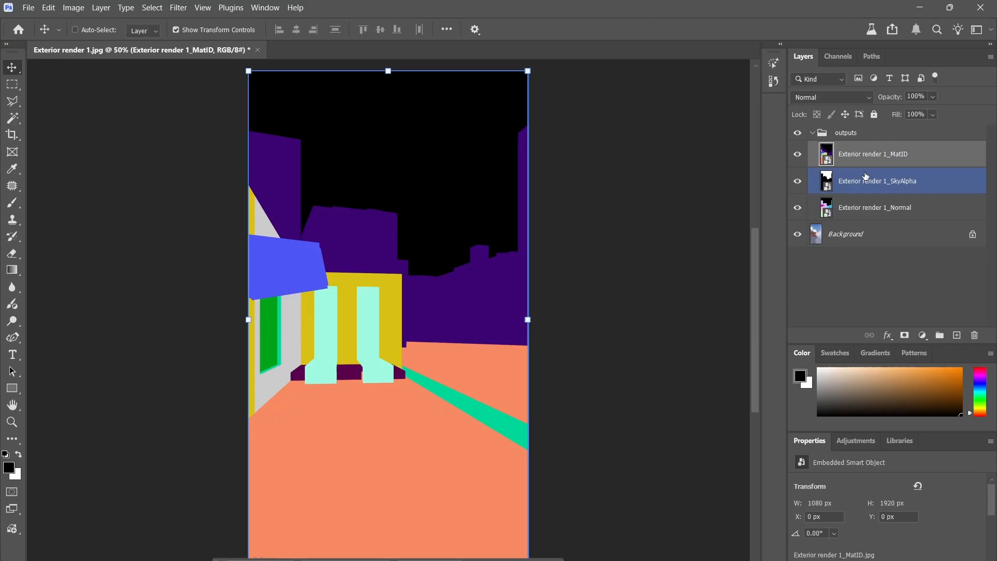
Try Magic Wand selections on several colour regions of the MatID layer with the layer shown and hidden, and clear the selection.
click(11, 119)
click(285, 208)
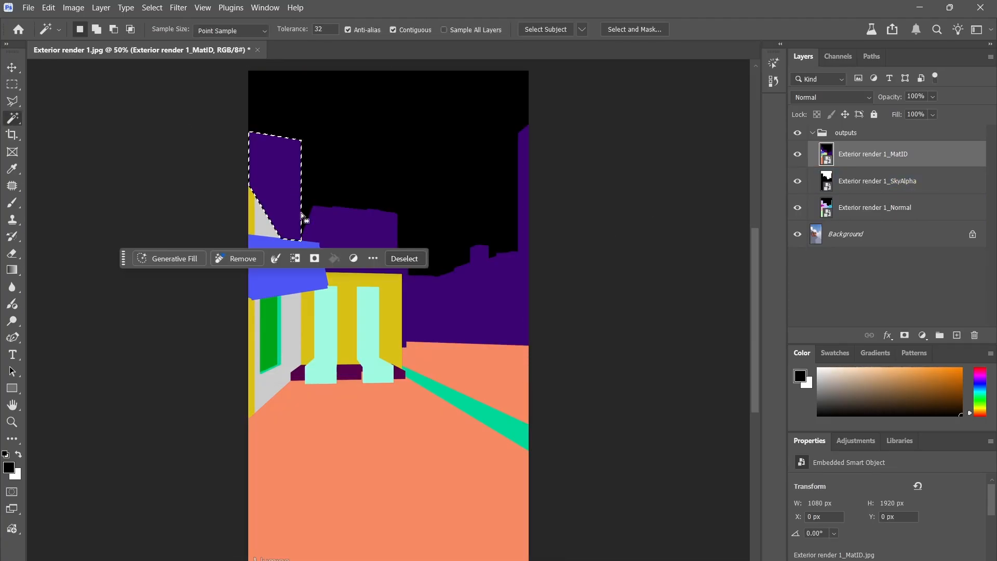
click(292, 290)
click(391, 288)
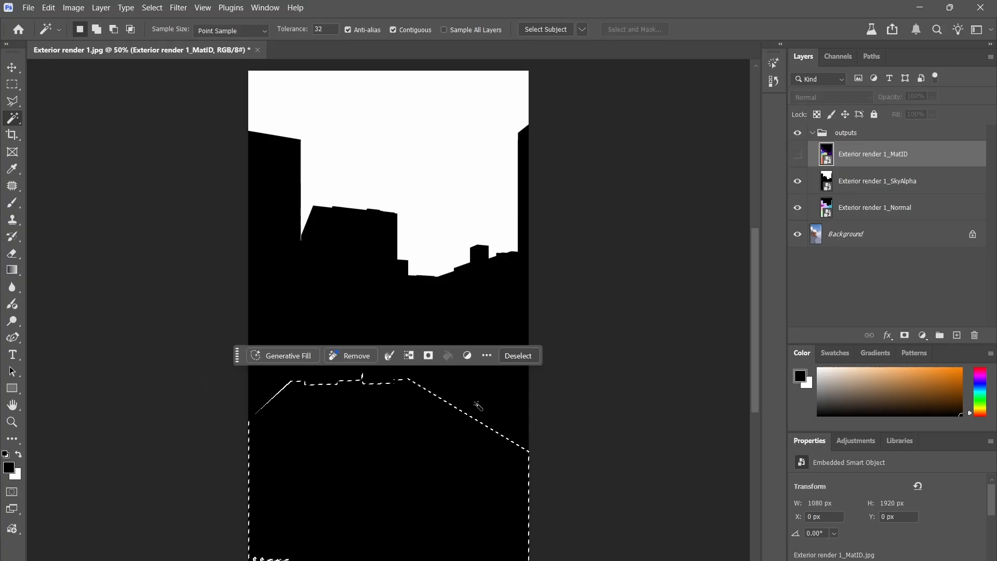
click(475, 405)
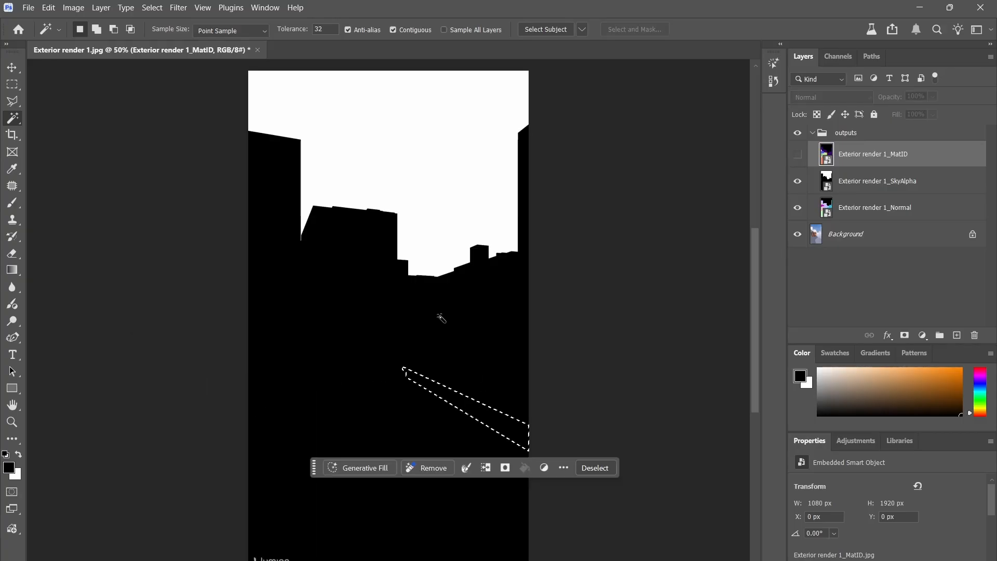
click(443, 318)
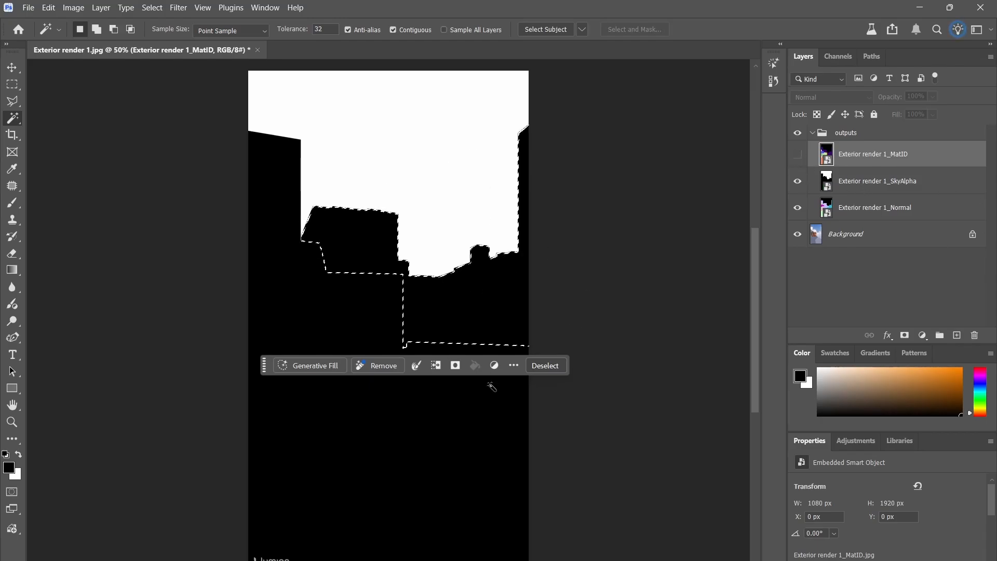
click(464, 499)
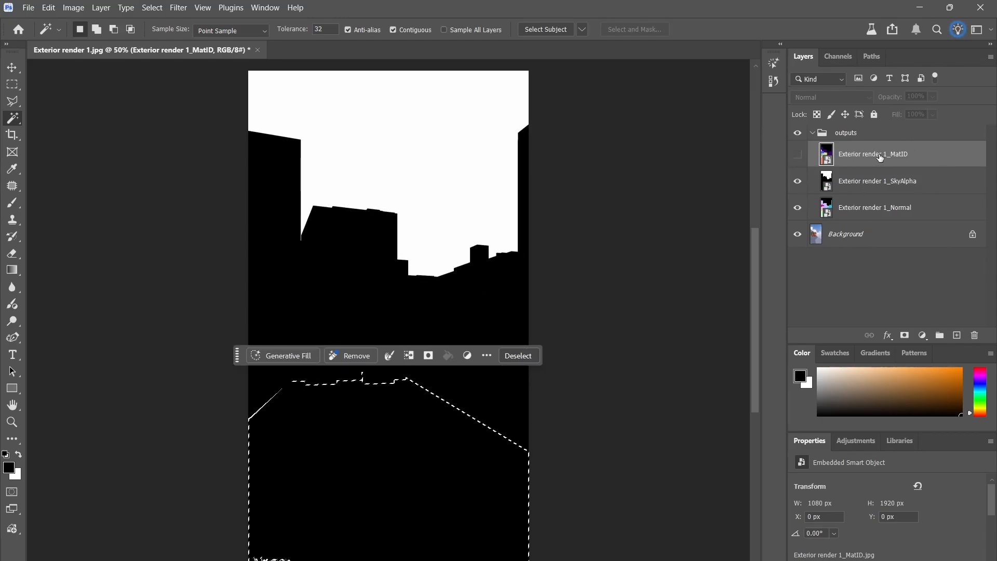
key(ctrl+d)
Try the Move tool's Auto-Select by picking the SkyAlpha layer on the canvas, and switch Auto-Select off again.
key(v)
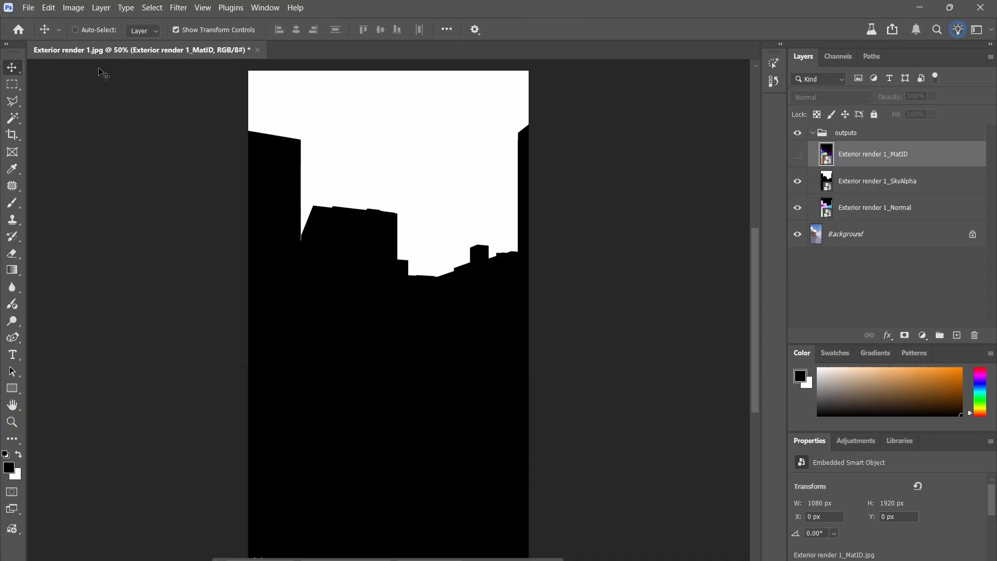
click(87, 29)
click(392, 206)
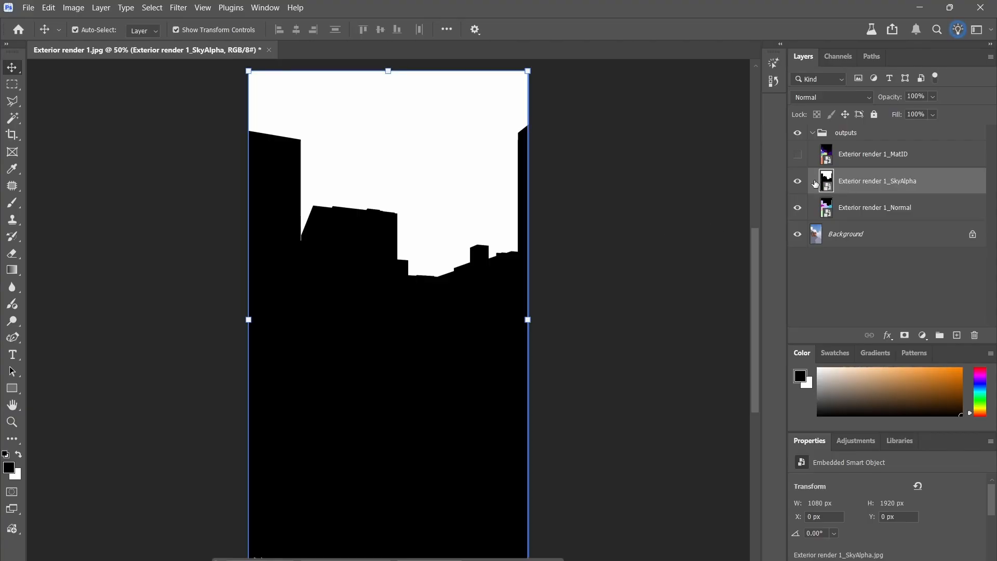
click(86, 31)
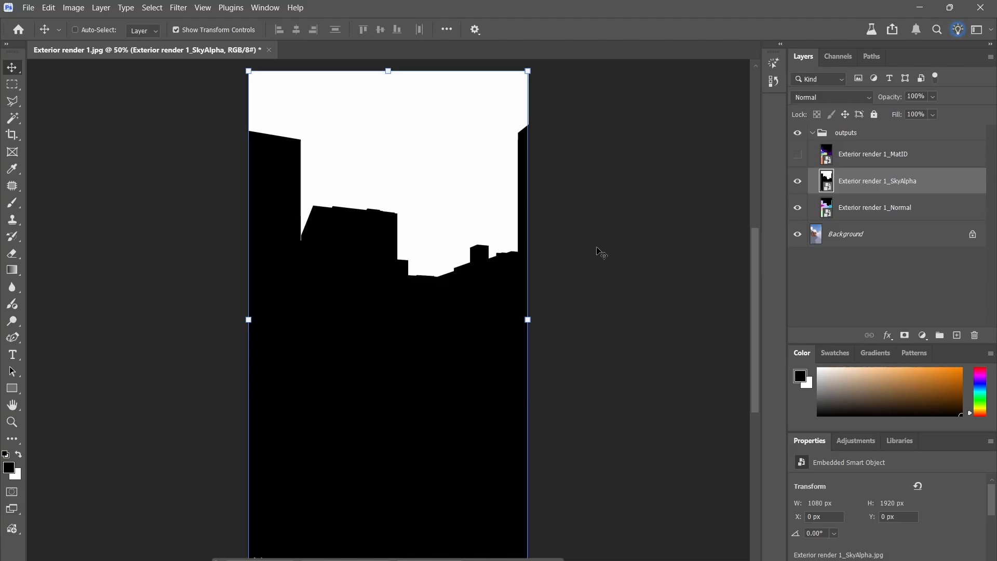
Hide the SkyAlpha and Normal layers, unlock the Background layer and collapse the outputs group.
drag(797, 181, 799, 208)
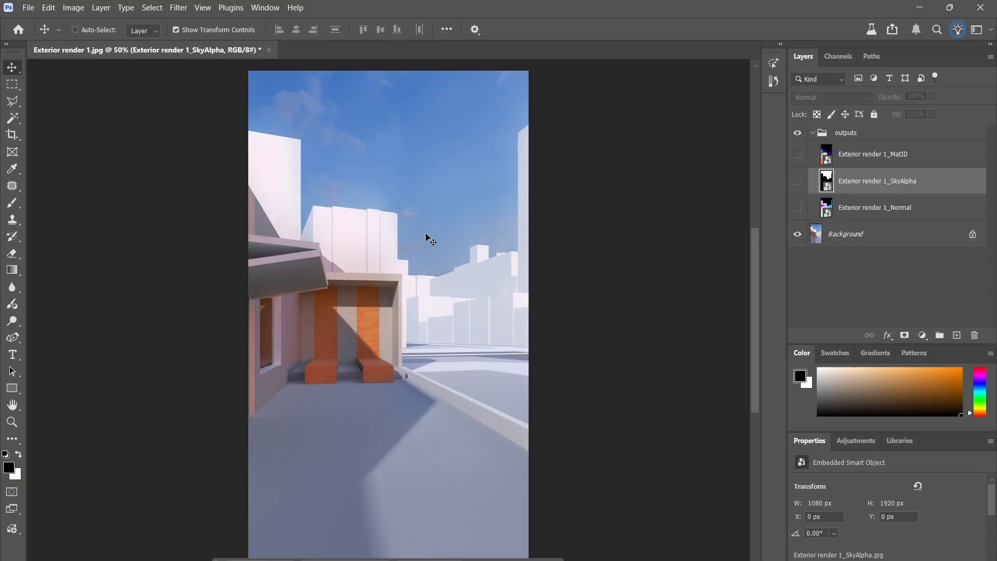
key(ctrl+0)
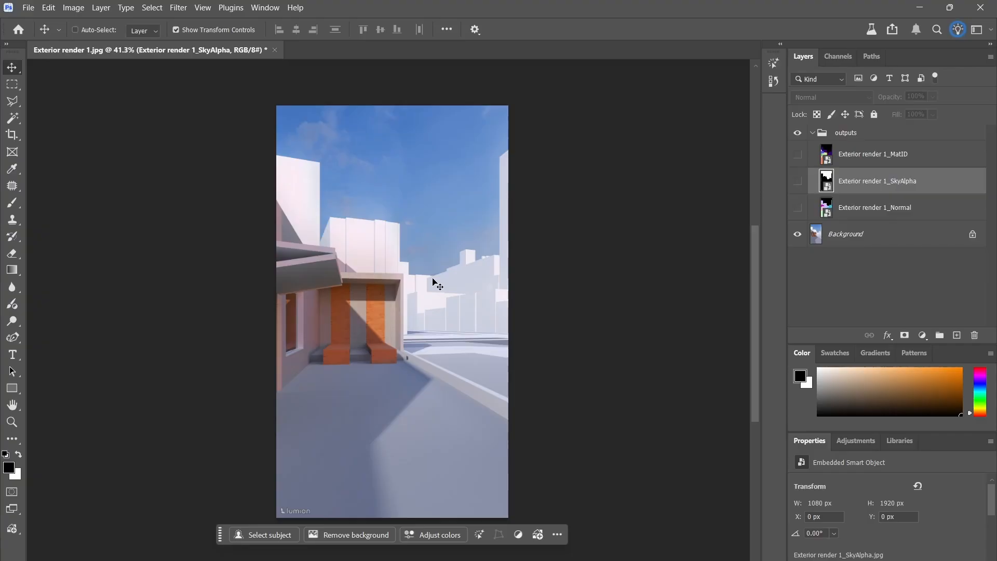
click(877, 238)
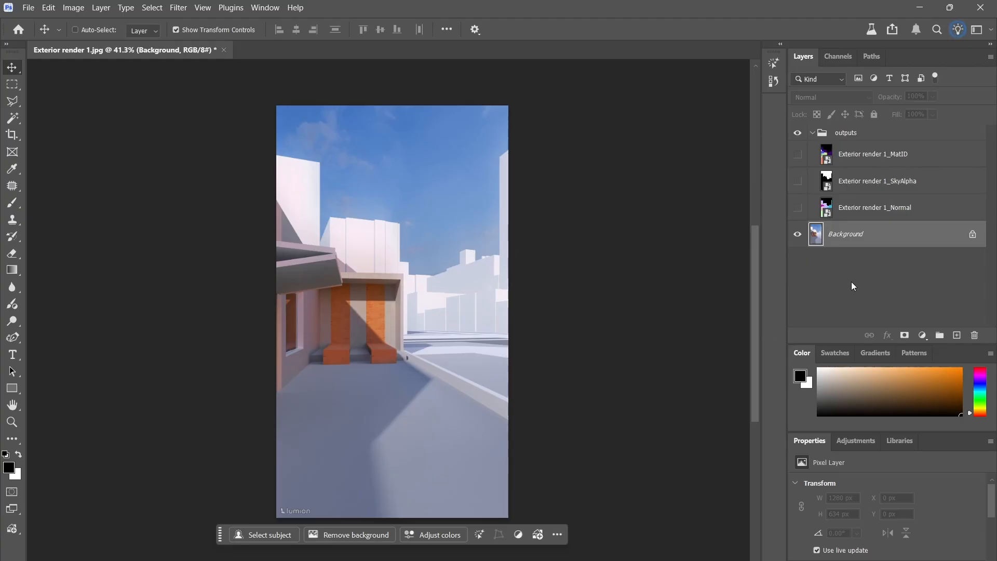
drag(870, 229, 814, 136)
click(973, 234)
drag(914, 234, 813, 134)
Add a new layer directly above the render layer and name it whtie cut outs.
click(957, 335)
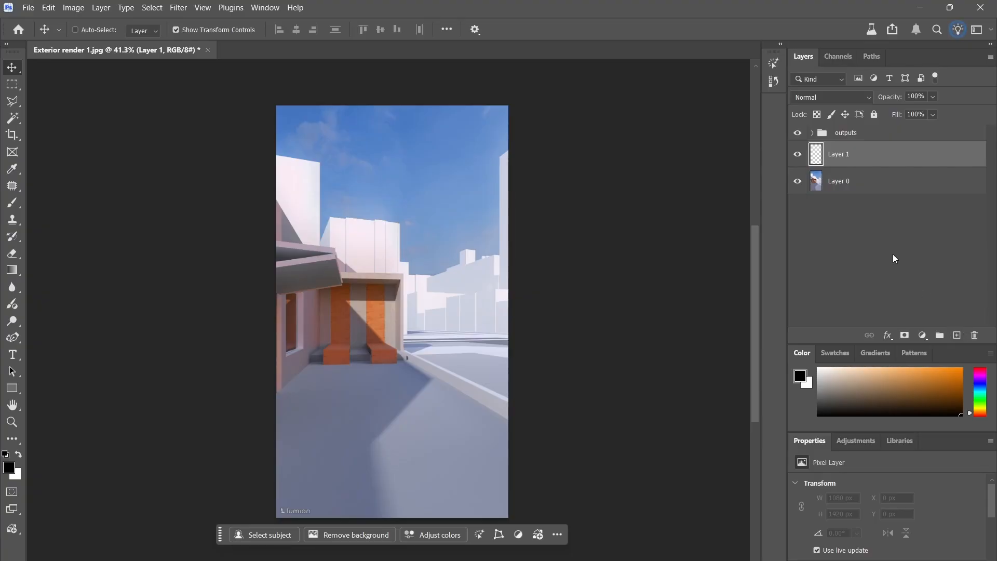
double_click(839, 154)
text(whtie cut outs)
key(Return)
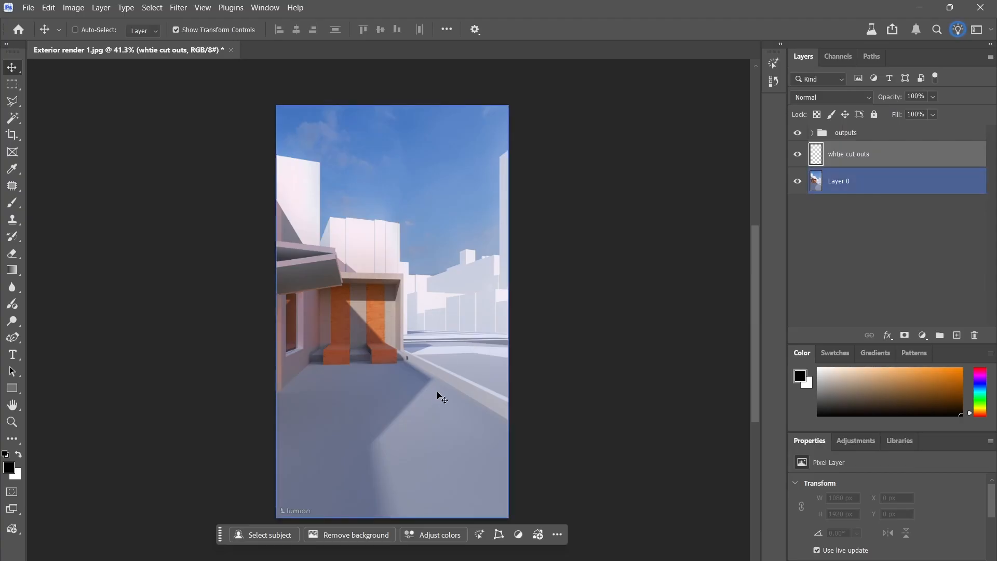
key(l)
alt+scroll(303, 468, up, 1)
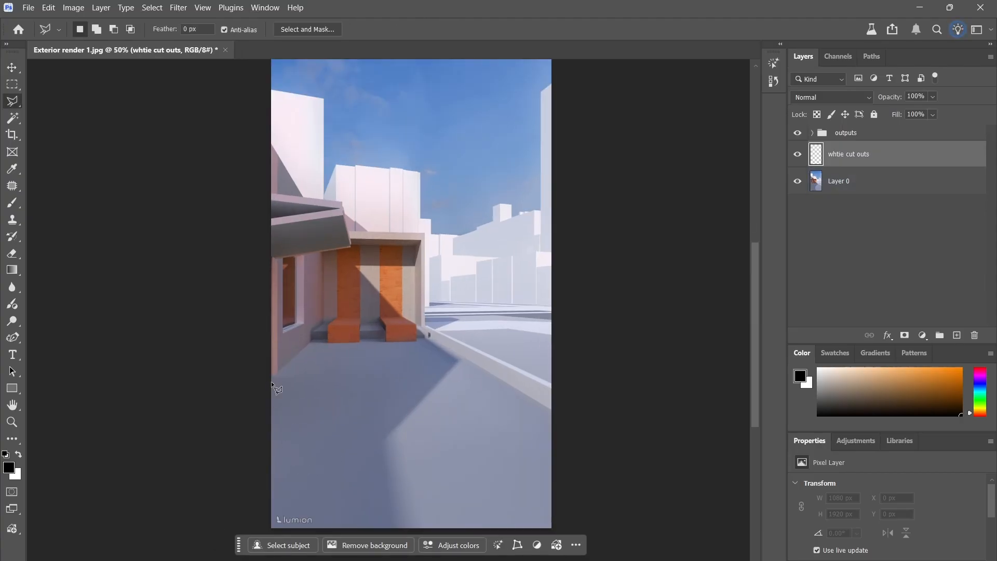
alt+scroll(271, 381, up, 2)
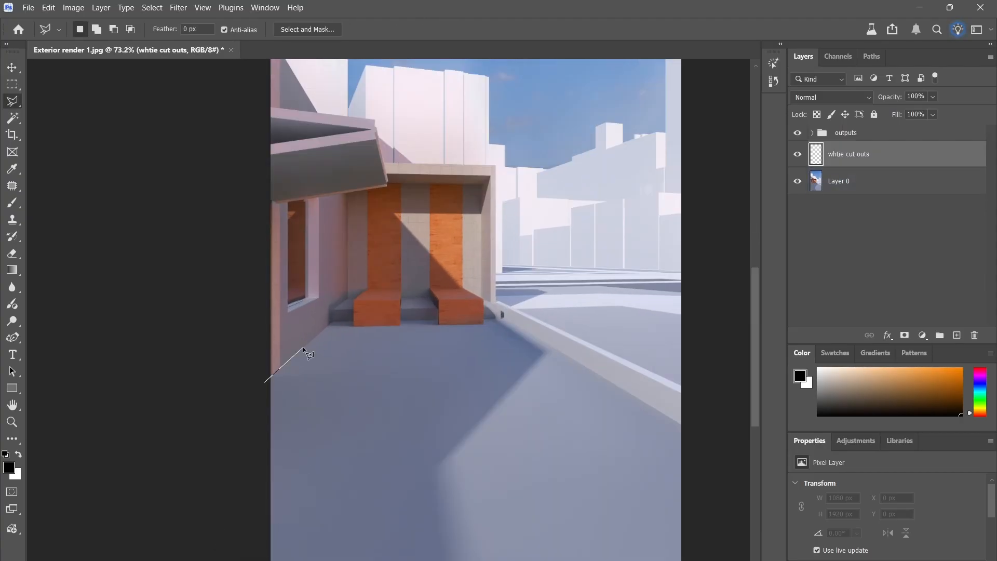
Show the MatID layer in the outputs group and select its orange foreground floor region with the Magic Wand.
click(809, 134)
click(813, 134)
click(813, 134)
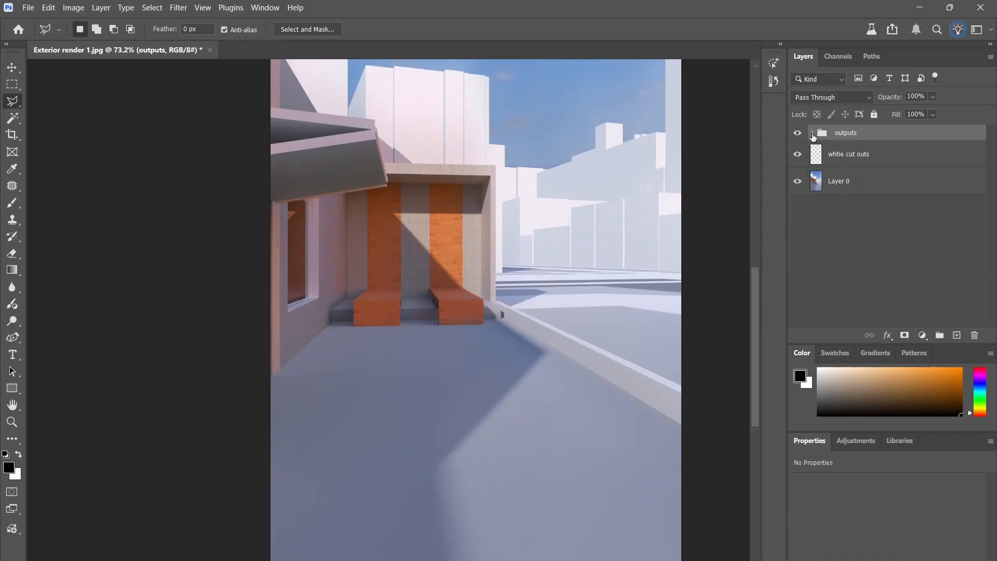
click(813, 134)
click(853, 156)
click(799, 155)
key(w)
alt+scroll(483, 323, down, 2)
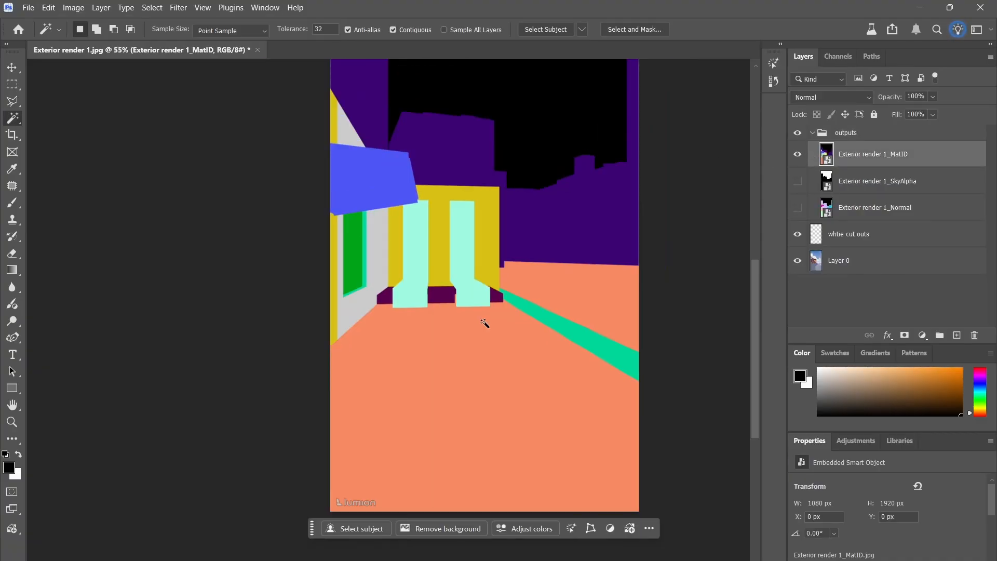
click(484, 416)
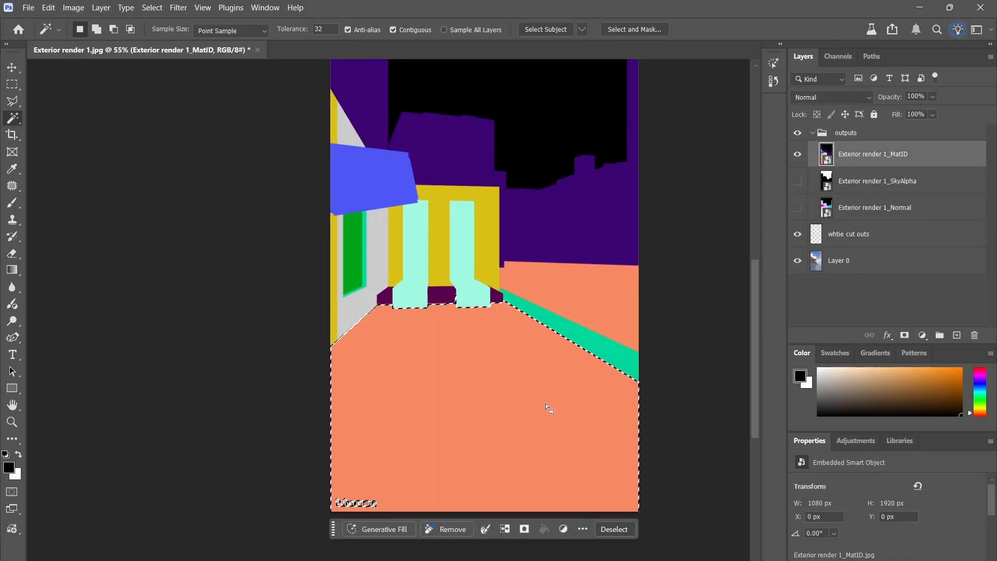
Try a new rectangular marquee around the Lumion watermark on the floor, and undo it.
alt+scroll(383, 474, up, 3)
scroll(387, 416, down, 2)
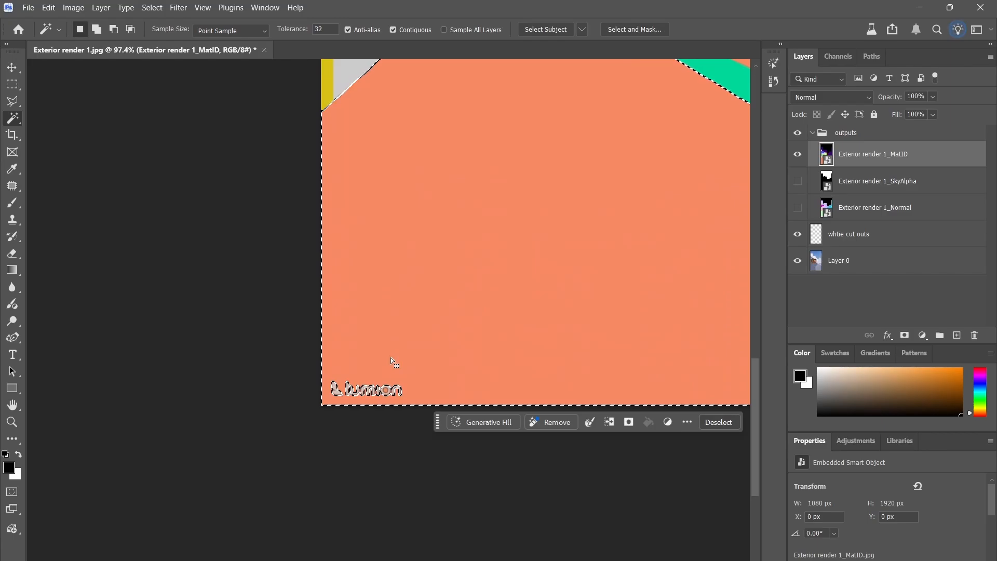
key(m)
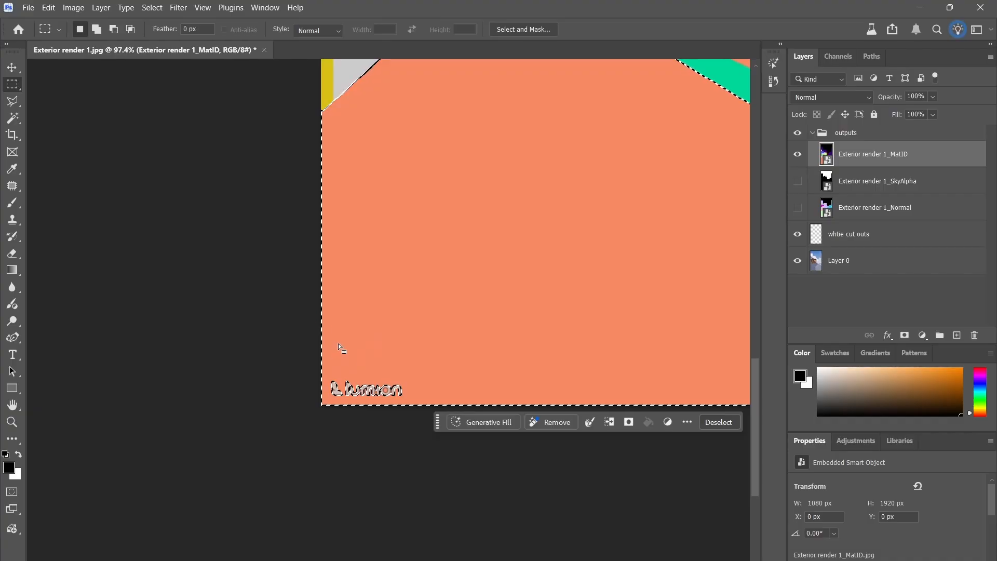
drag(320, 333, 460, 438)
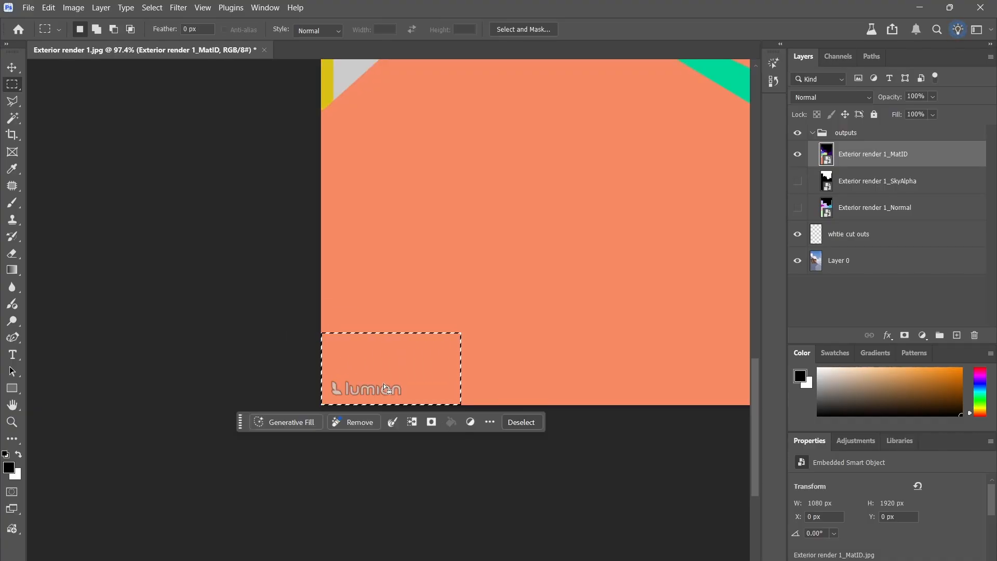
key(ctrl+z)
key(ctrl+d)
key(ctrl+z)
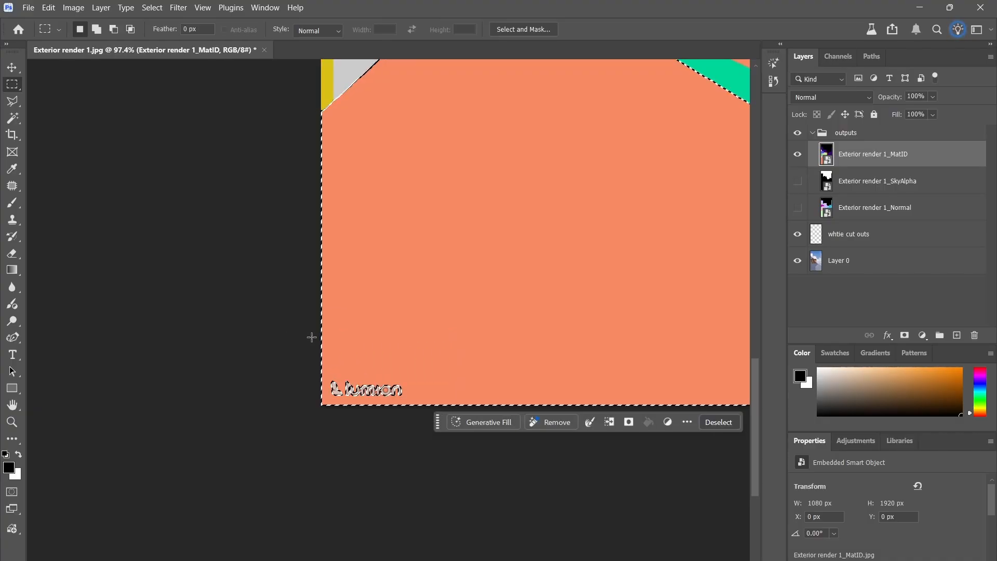
Add a rectangular marquee covering the Lumion watermark to the existing floor selection.
shift+drag(322, 327, 470, 445)
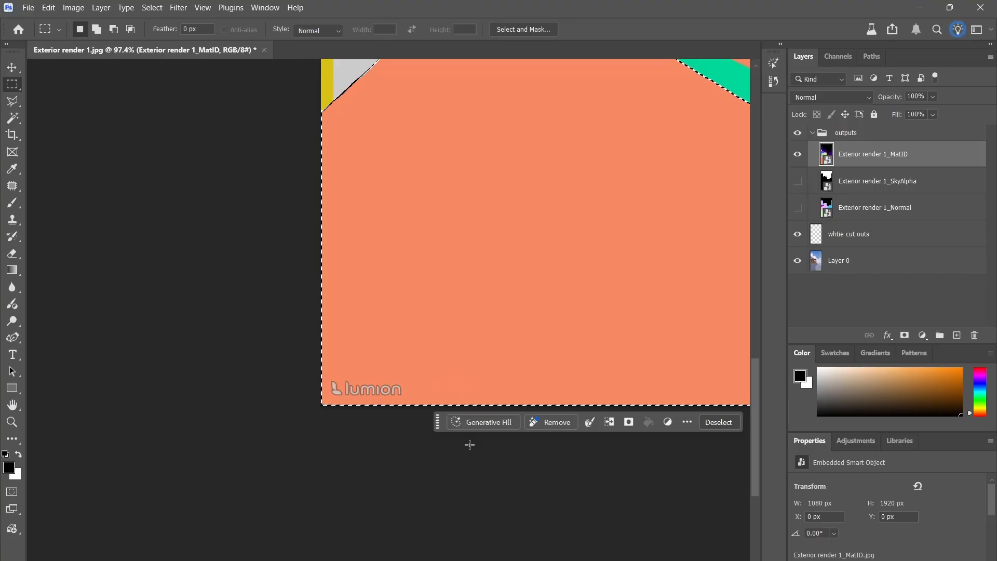
alt+scroll(283, 367, down, 1)
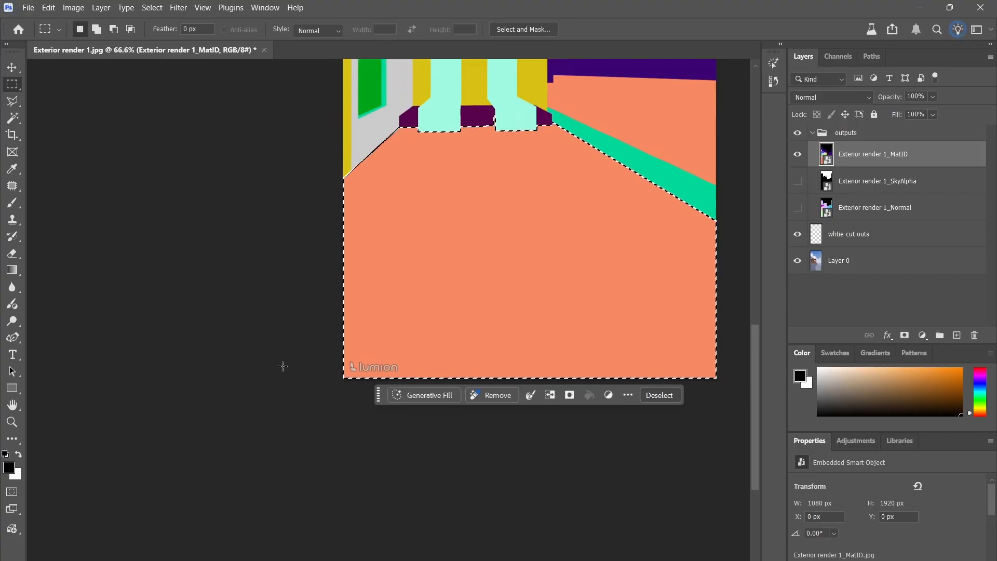
alt+scroll(396, 357, down, 3)
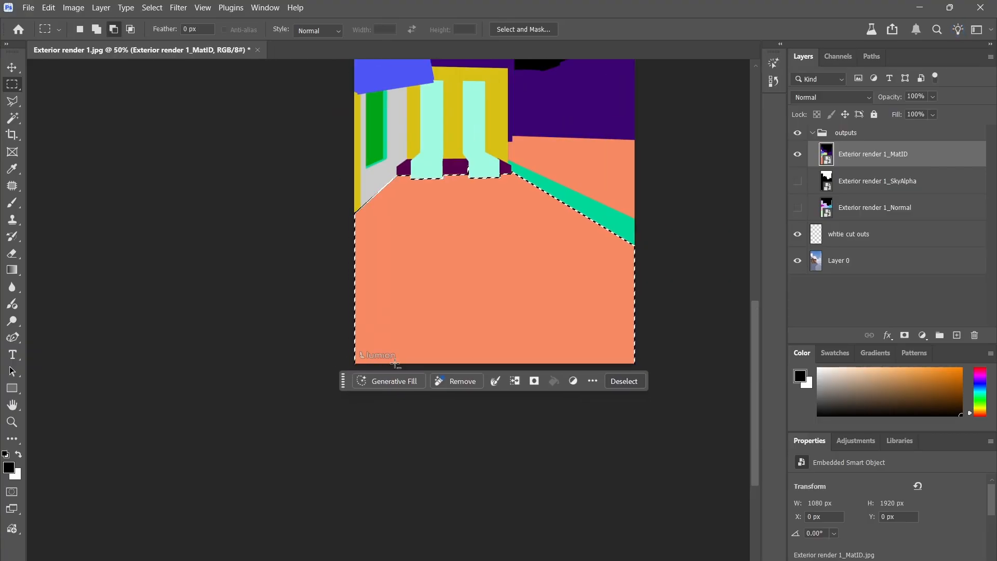
alt+scroll(405, 357, up, 1)
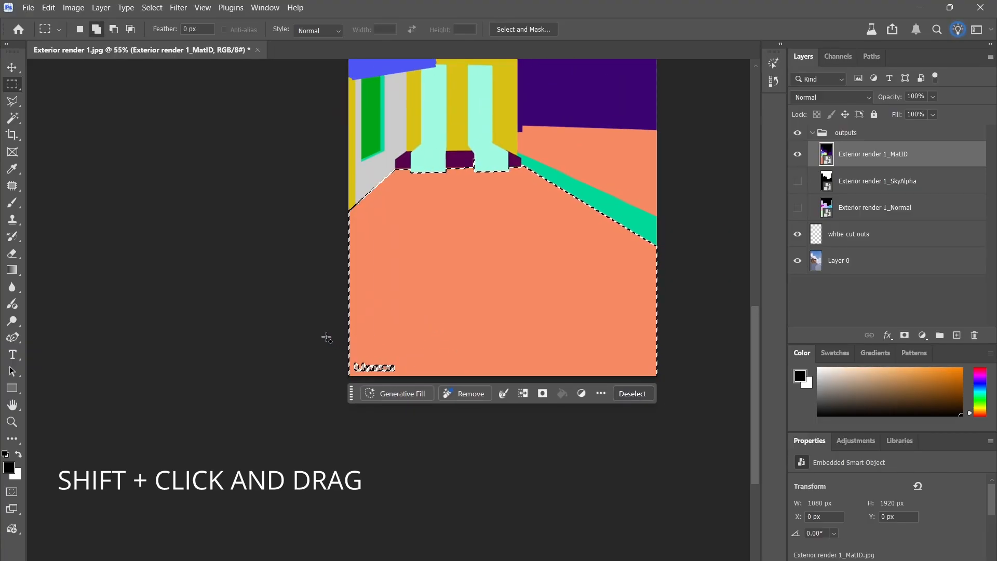
shift+drag(331, 340, 534, 475)
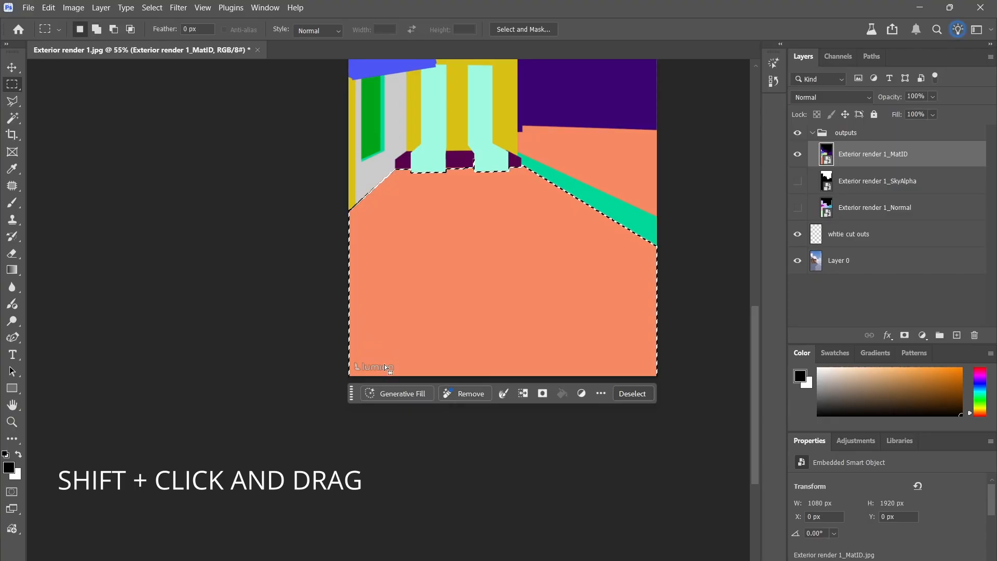
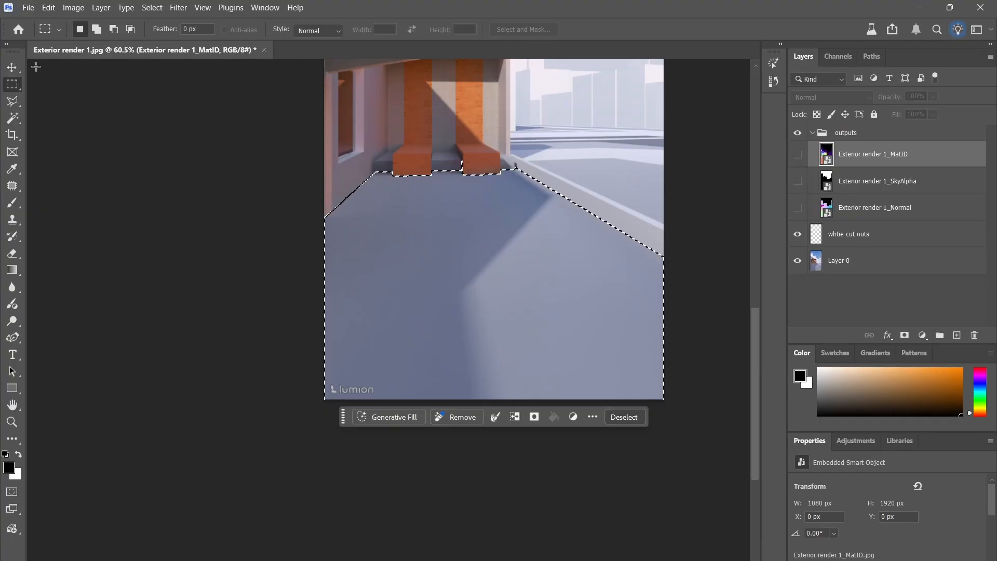
Switch to Test Model.3dm in Rhino and examine the building in the Market View.
click(19, 67)
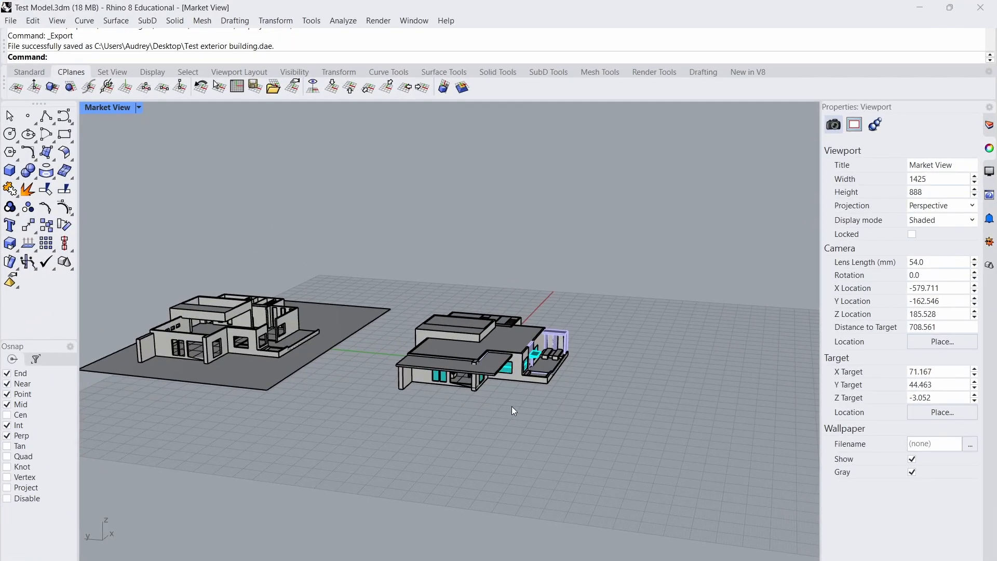
scroll(503, 397, up, 5)
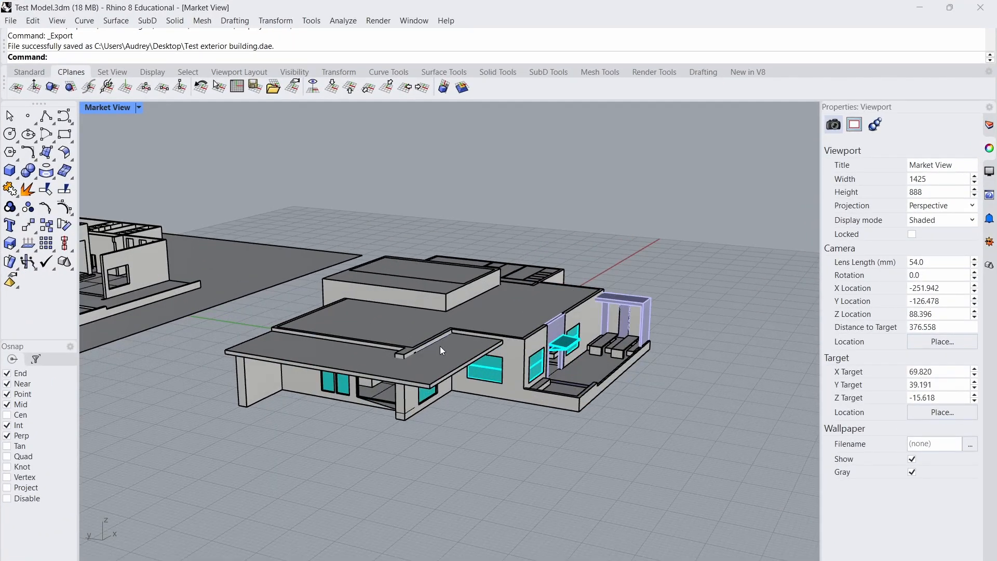
Try to move the front roof slab's vertical corner edge about 4 units outward with MoveEdge, then undo the move.
click(441, 346)
scroll(189, 385, up, 3)
click(236, 353)
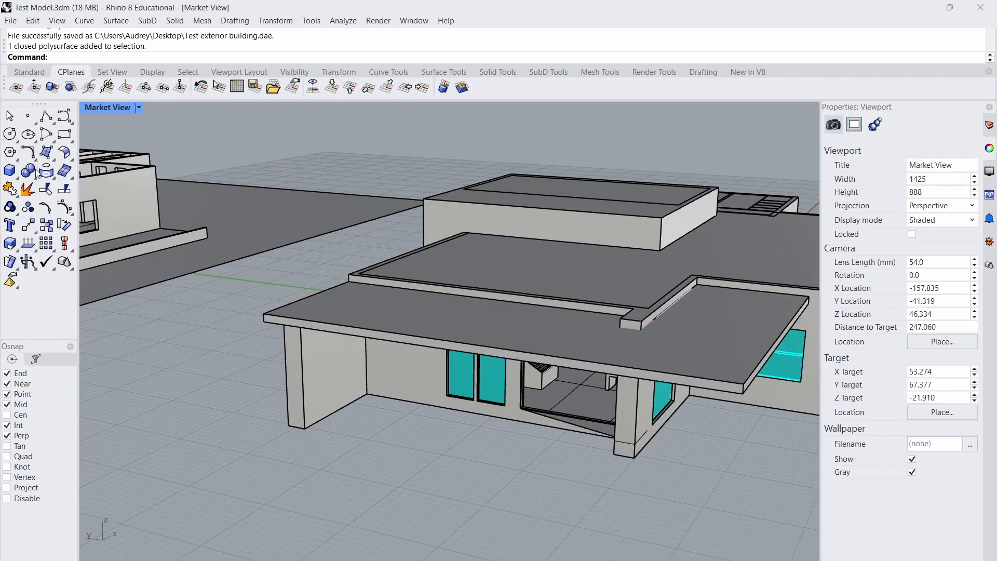
scroll(257, 322, up, 3)
text(MoveEdge)
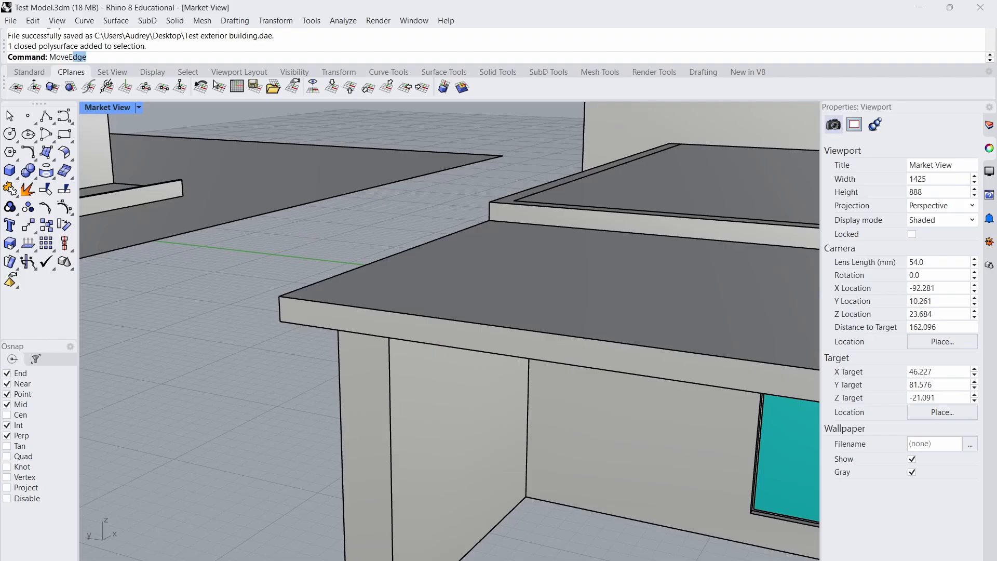
key(Return)
click(281, 310)
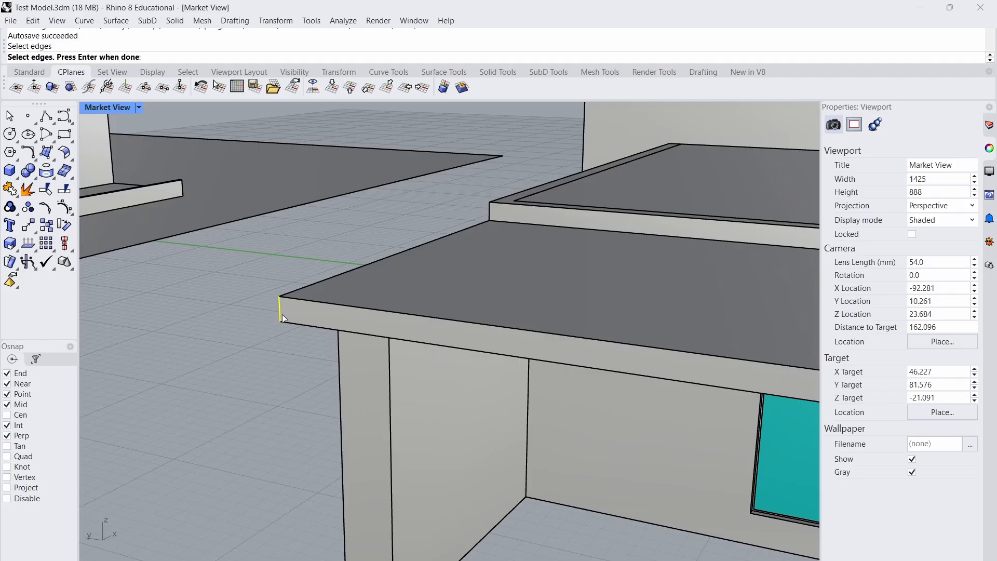
key(Return)
click(283, 323)
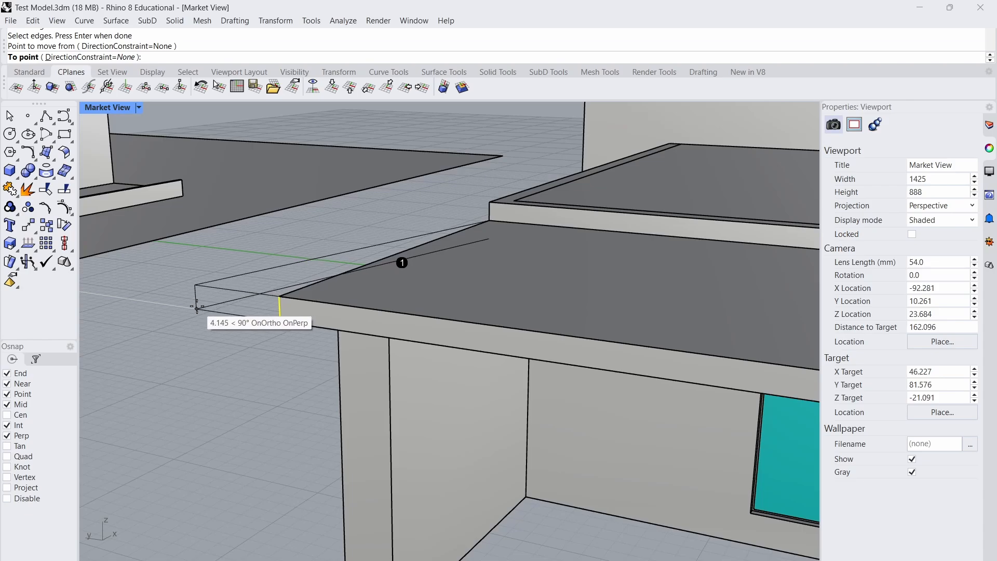
click(206, 299)
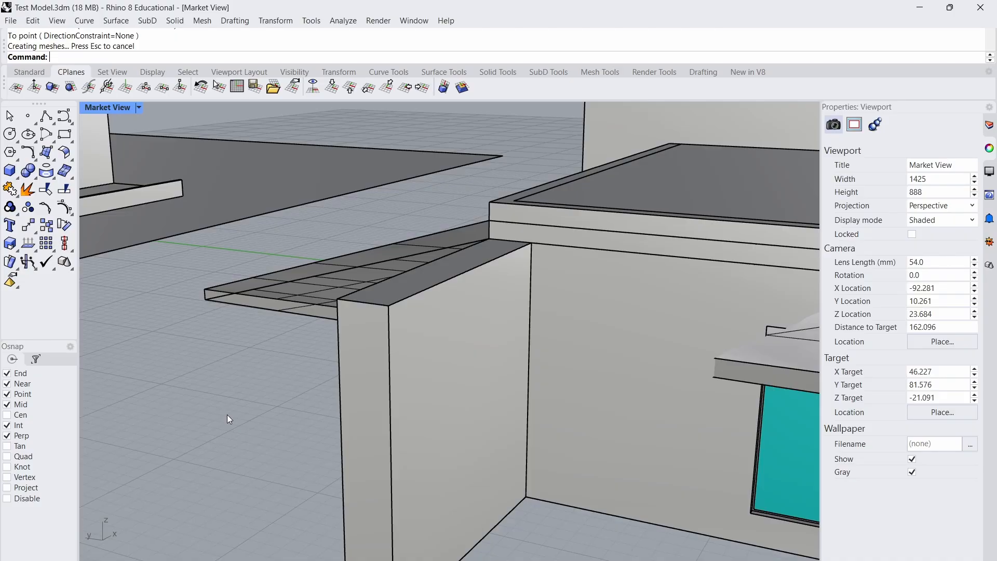
key(ctrl+z)
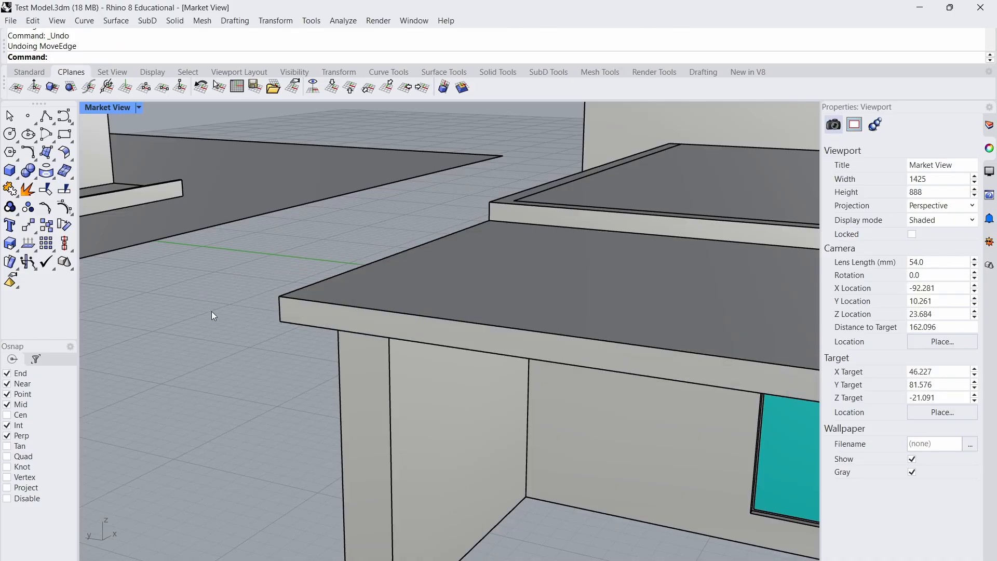
Draw a reference line along the roof slab's lower side edge, from its inner corner at the wall partway toward the outer end.
text(Line)
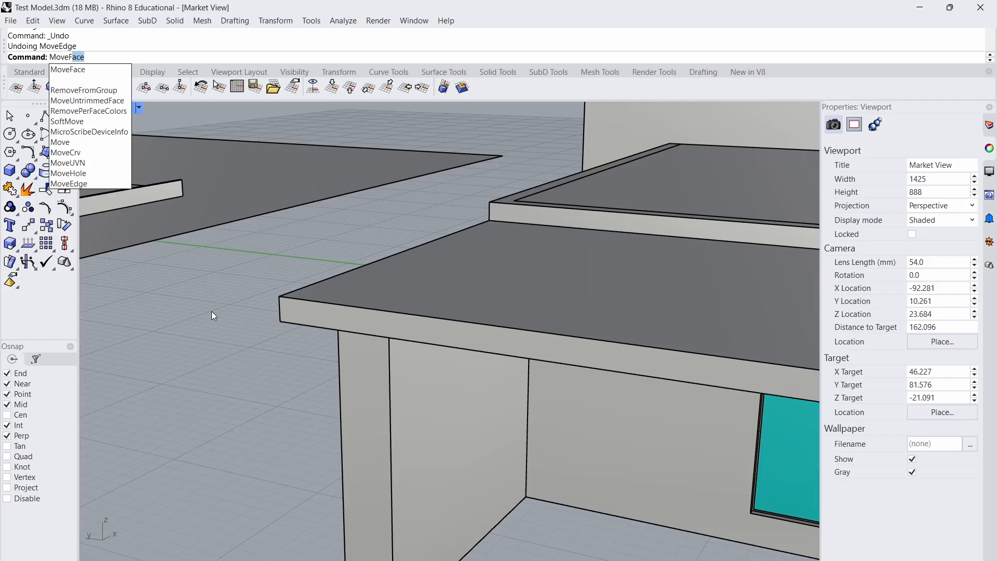
key(Return)
right_drag(218, 312, 350, 316)
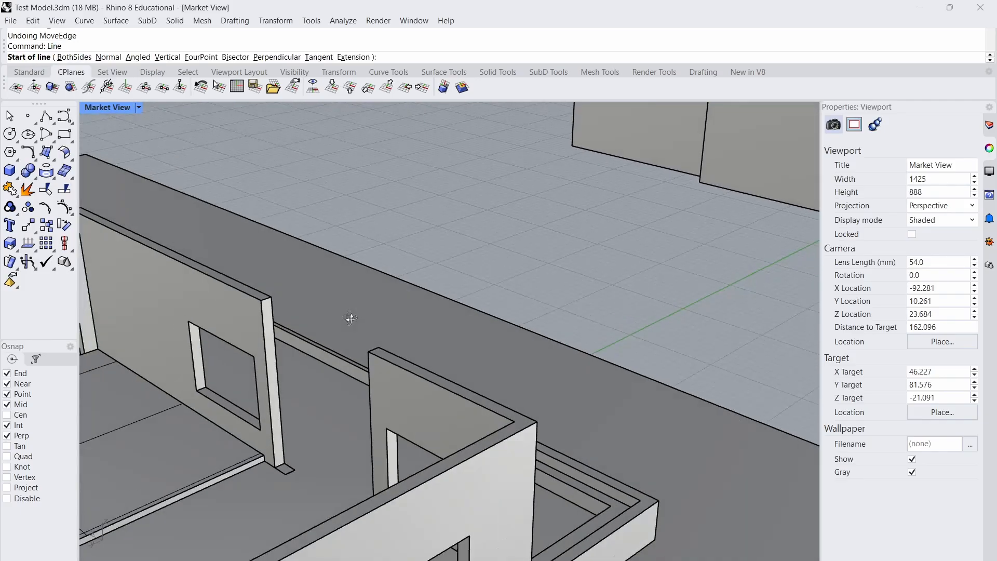
scroll(500, 282, down, 6)
scroll(773, 265, up, 8)
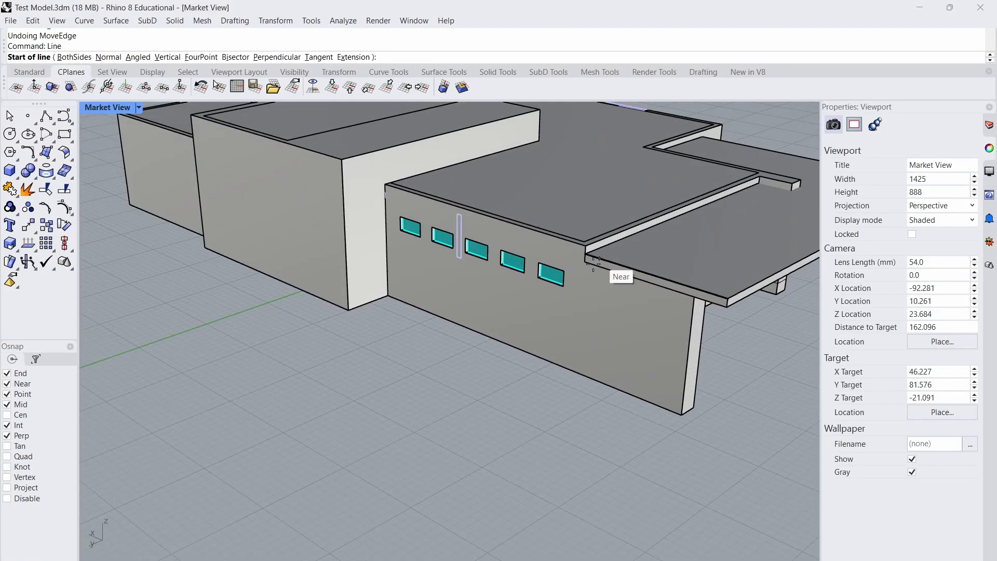
click(585, 263)
click(668, 285)
Shorten the roof slab by moving its outer end face from its lower corner to the reference line's endpoint with MoveFace.
scroll(748, 317, up, 5)
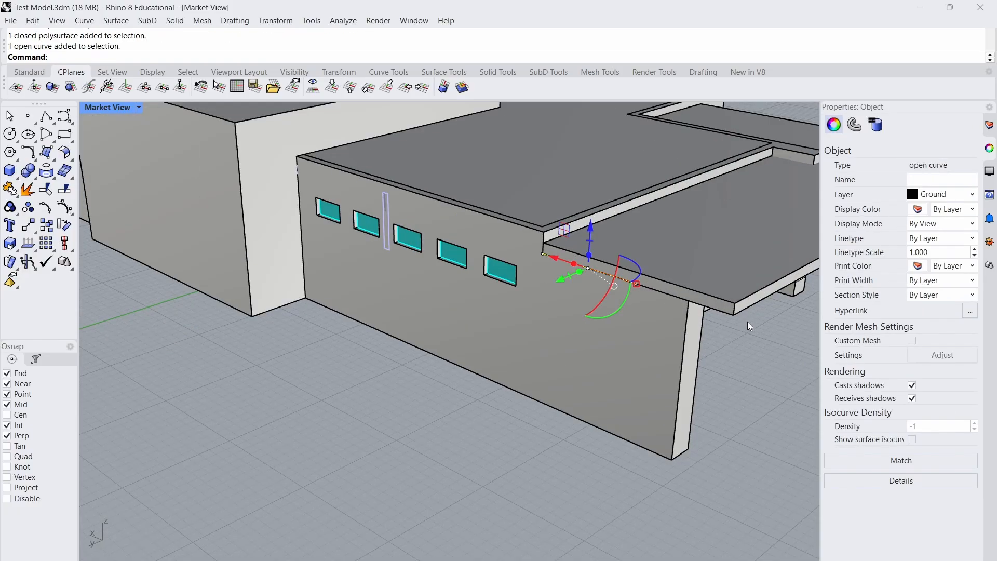
text(MoveFace)
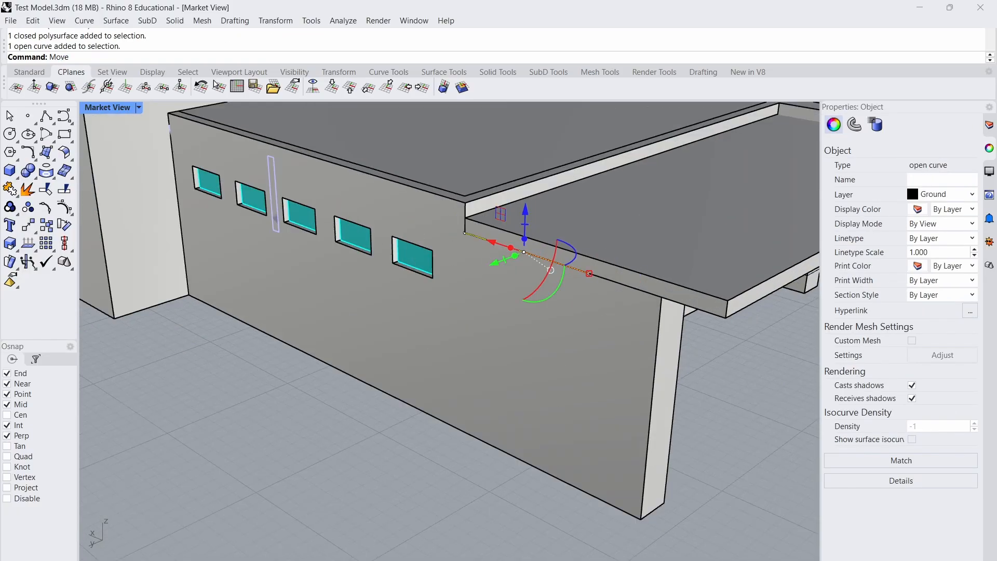
key(Return)
scroll(753, 310, up, 2)
click(733, 306)
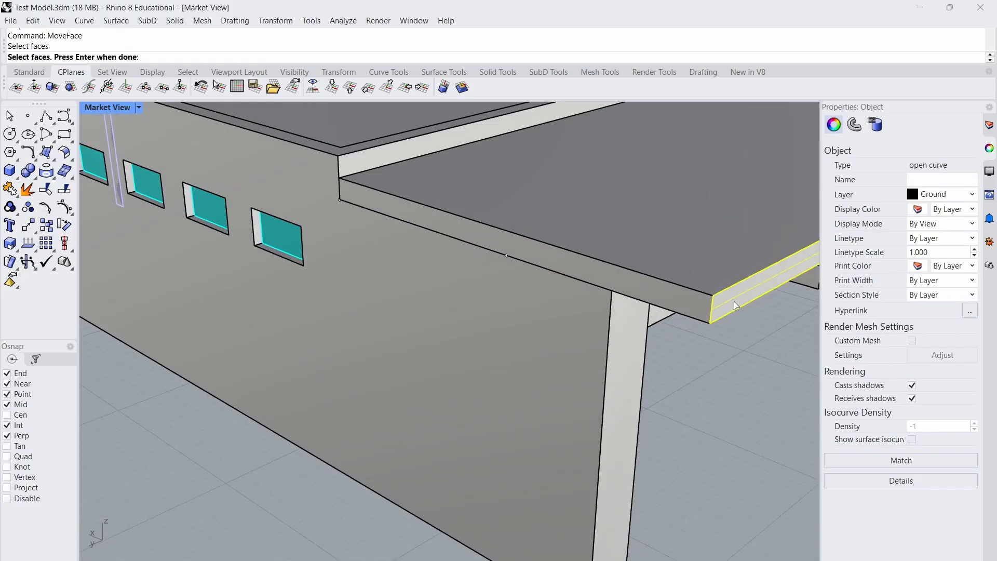
key(Return)
click(710, 323)
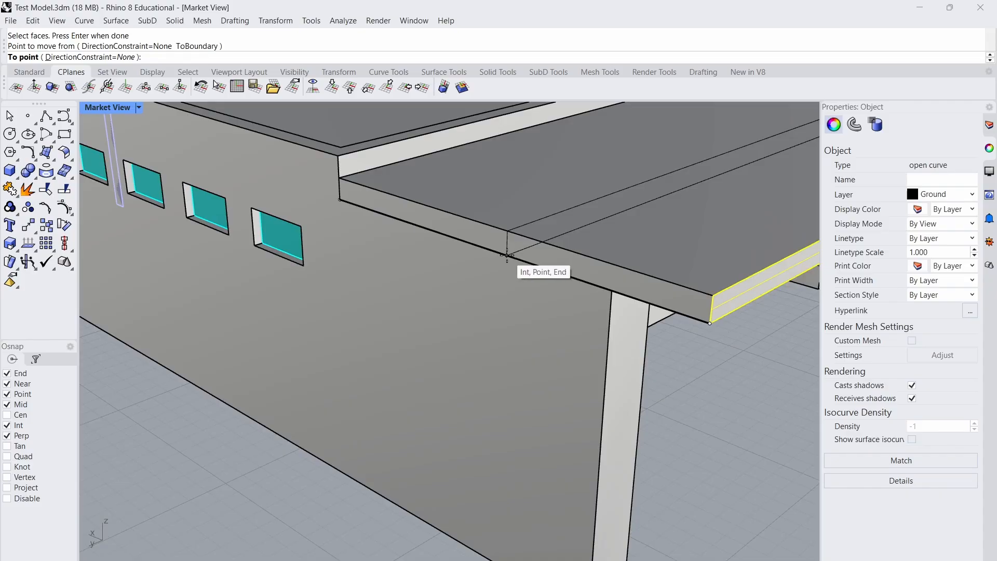
click(507, 255)
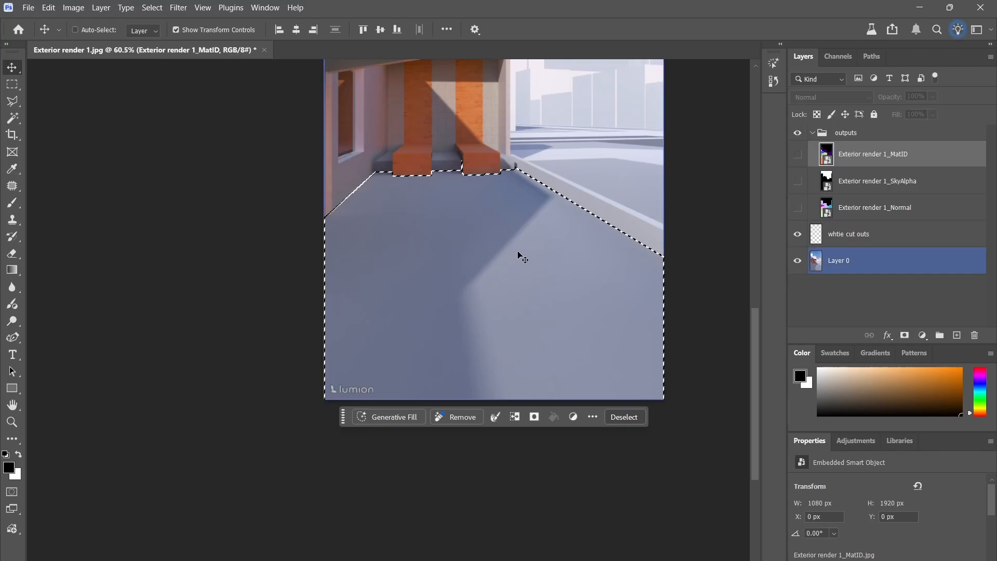
In Photoshop, try to delete the selected floor area from Layer 0, then undo the deletion.
click(862, 239)
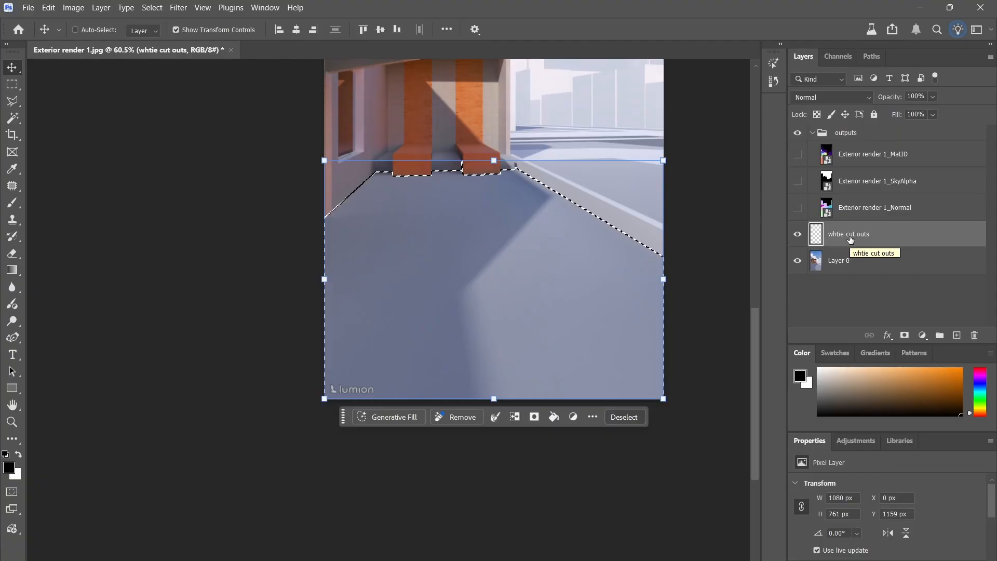
click(846, 270)
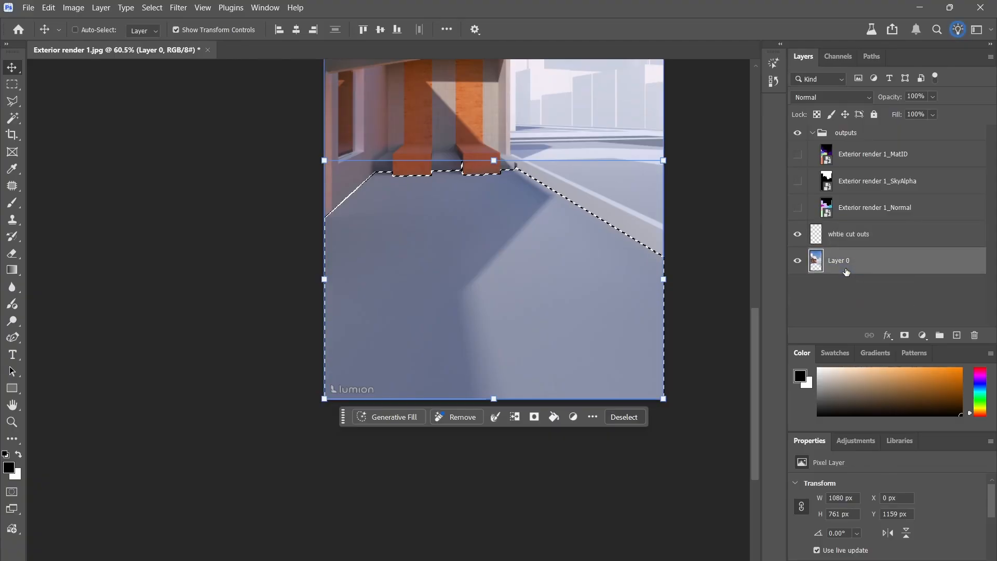
key(Delete)
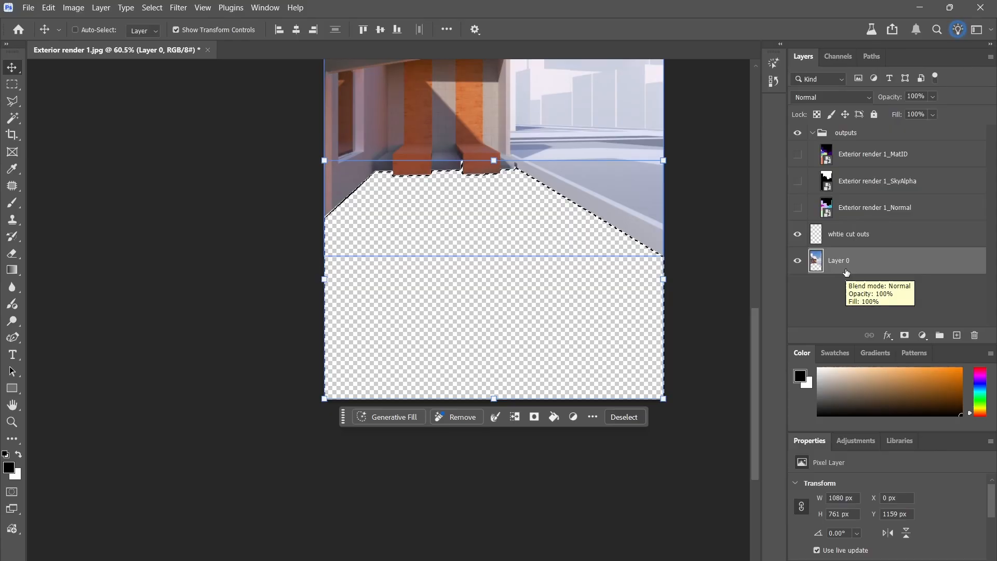
key(ctrl+z)
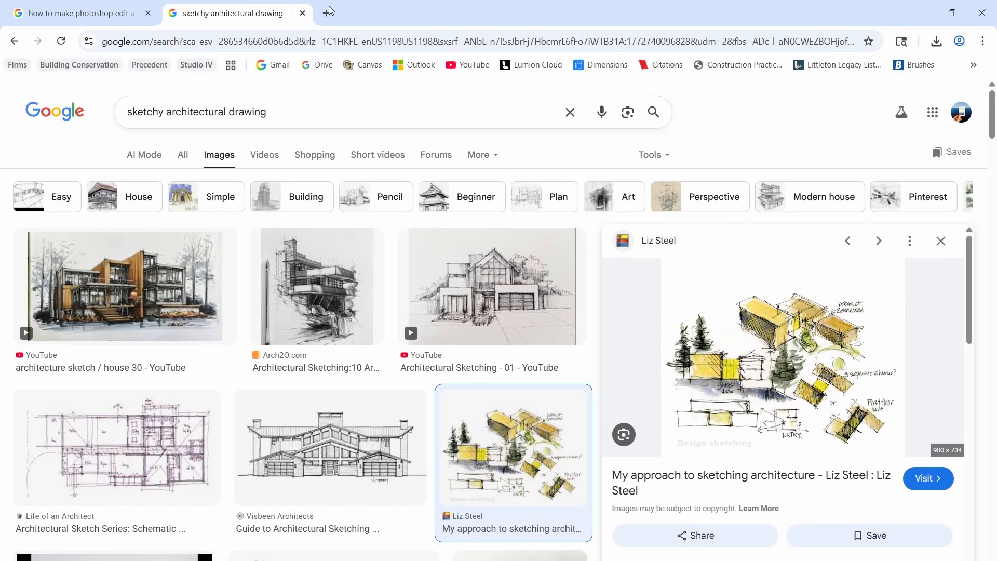
In a new Chrome tab, search Google for "concrete" and refine the image results to concrete textures.
click(328, 13)
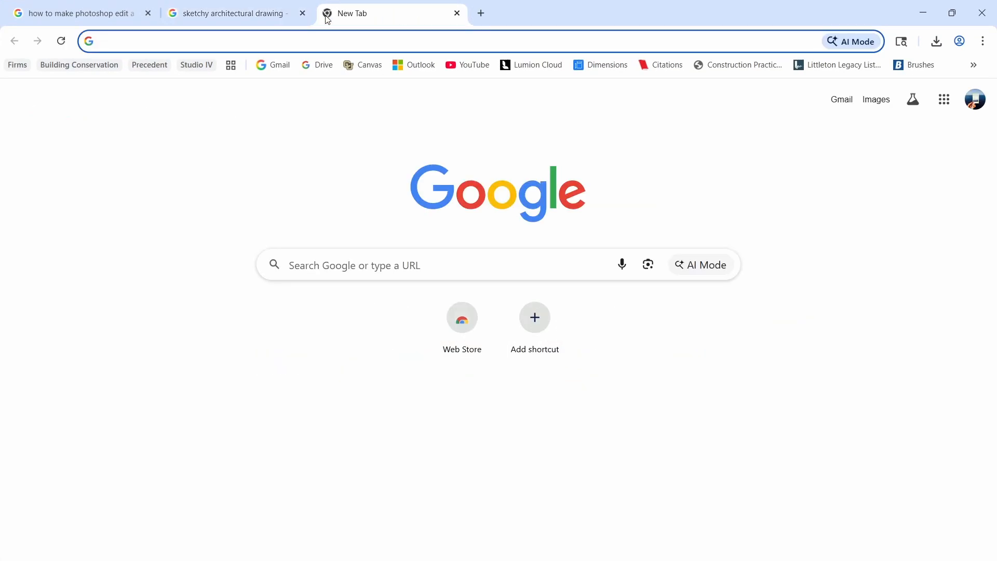
text(concrete)
key(Return)
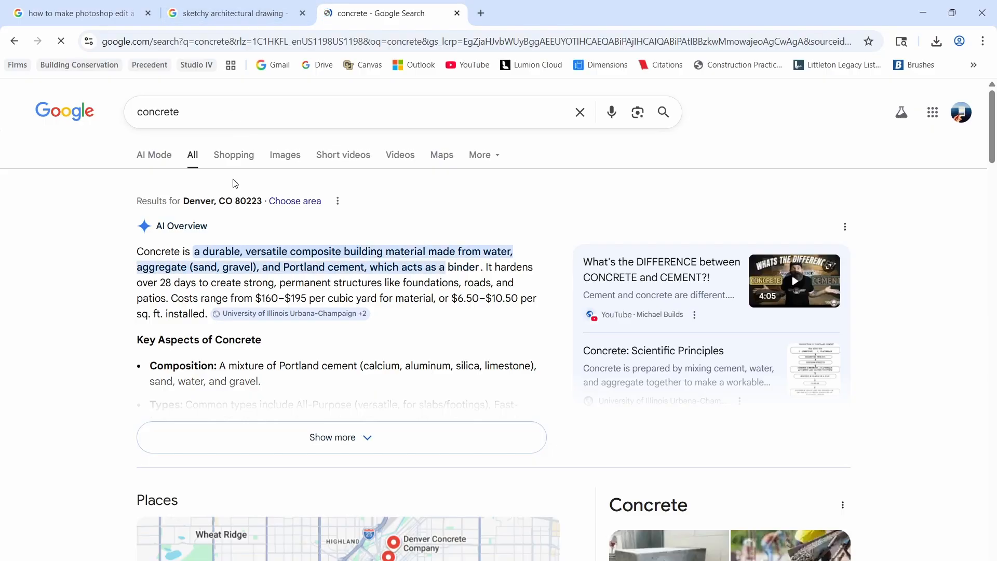
click(285, 154)
click(63, 196)
Open the first Adobe Stock concrete texture result and copy its preview image.
click(91, 286)
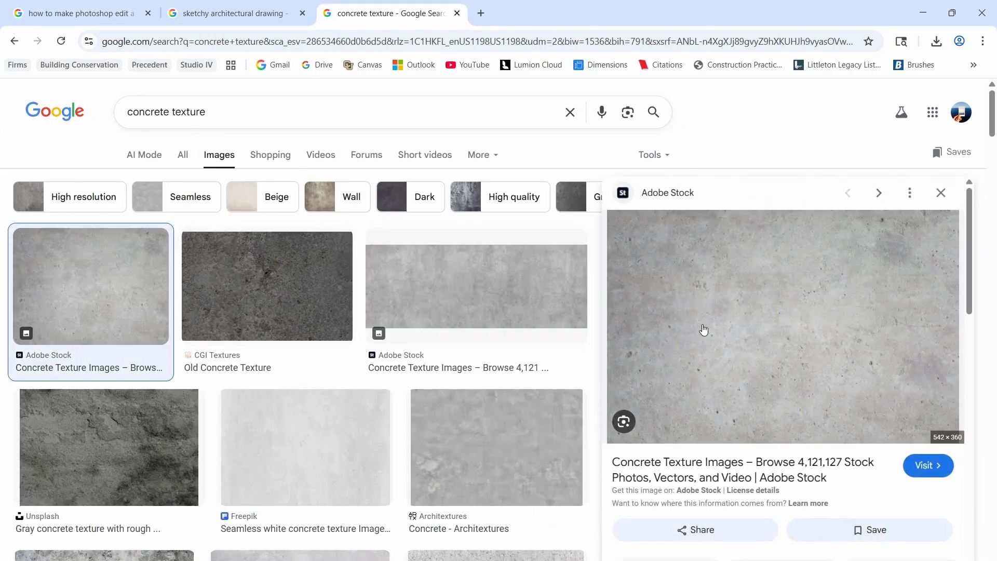
right_click(733, 329)
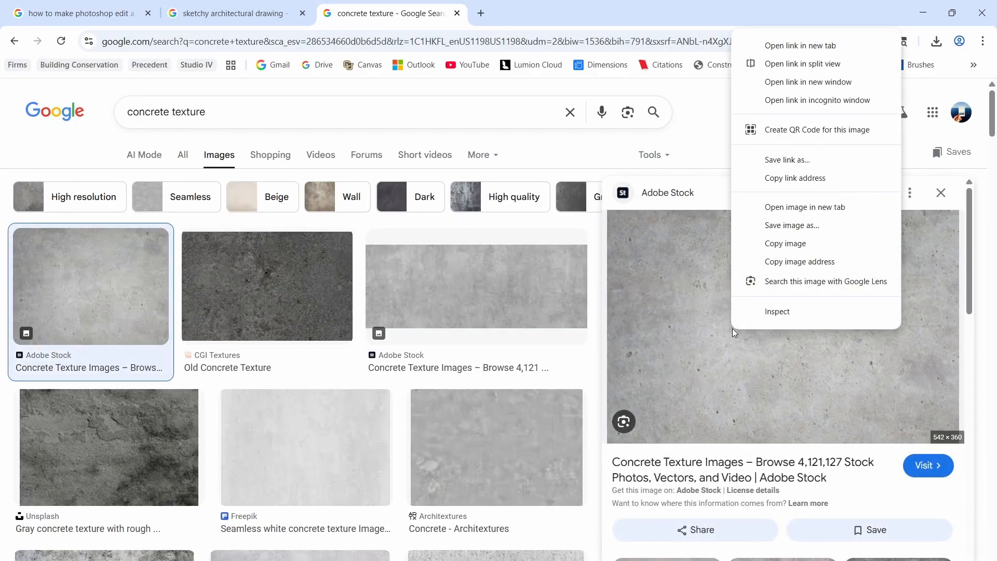
click(785, 243)
Return to Photoshop, paste the concrete texture above Layer 0, and place it over the floor just in front of the benches.
click(924, 8)
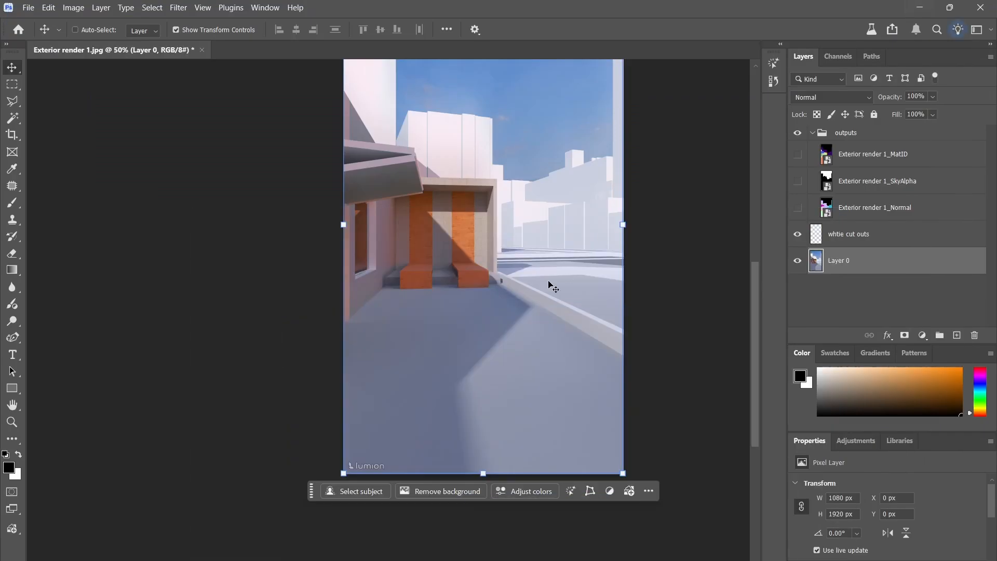
key(ctrl+v)
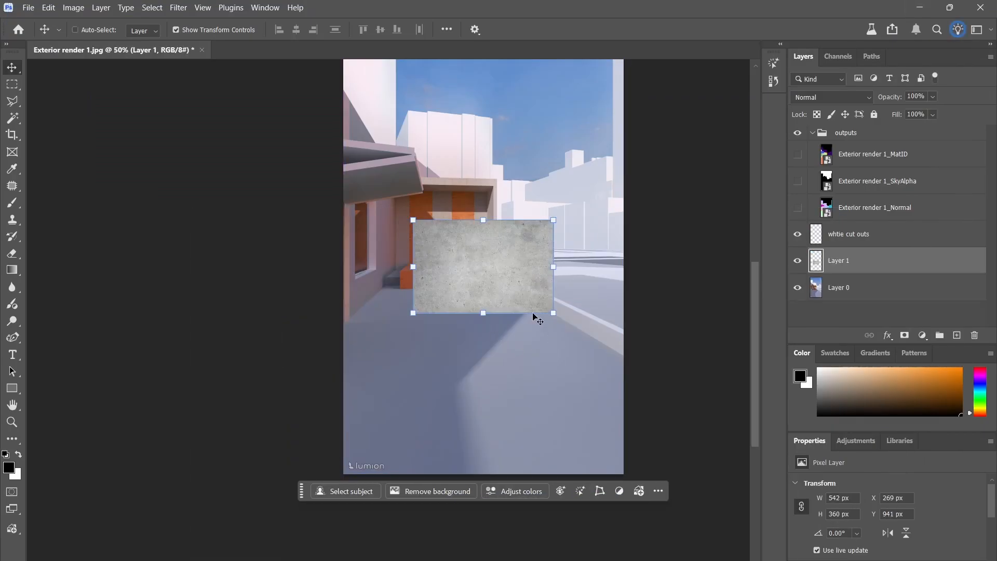
drag(494, 275, 472, 357)
alt+scroll(436, 201, up, 2)
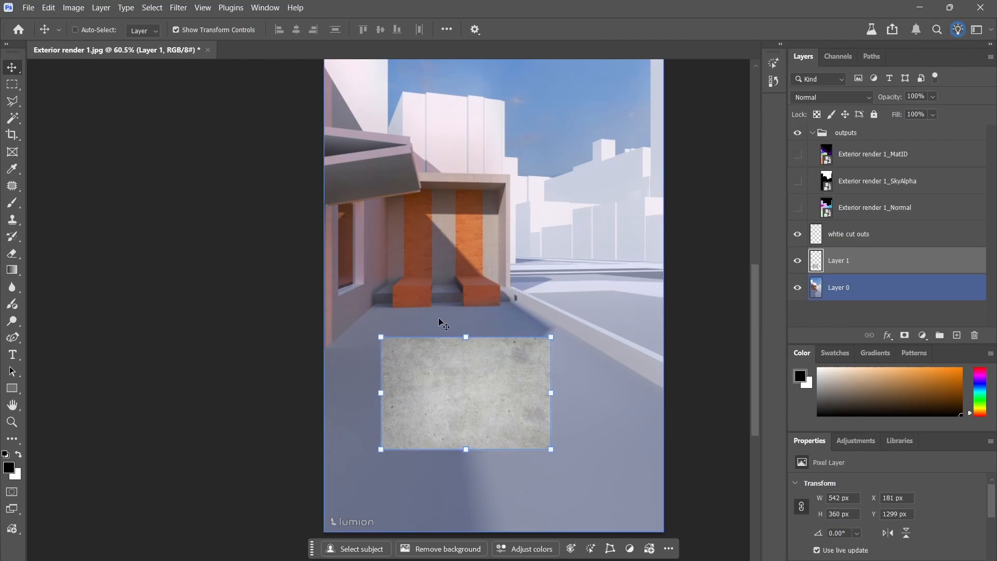
drag(427, 350, 432, 330)
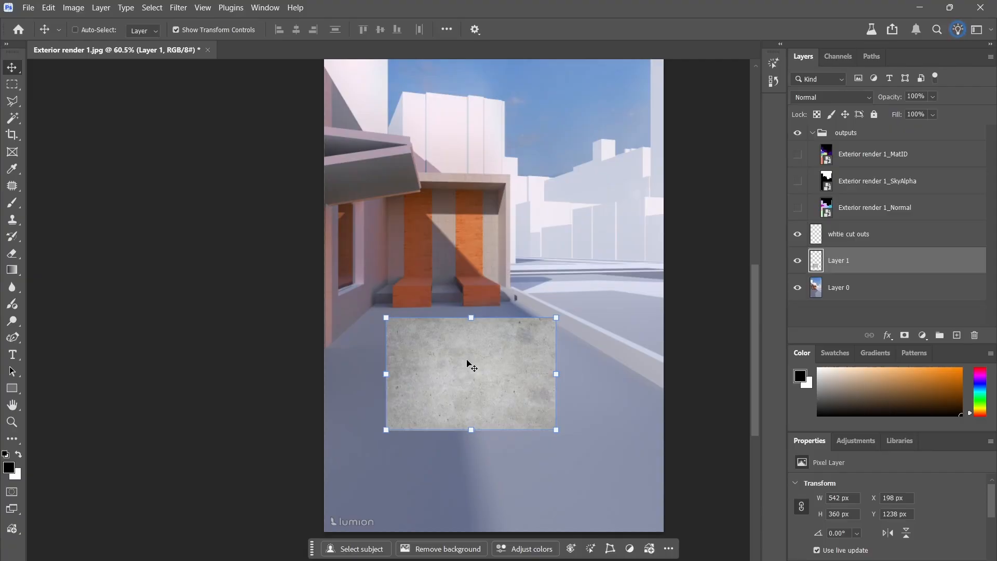
Distort the concrete texture into a floor perspective, drawing its far corners inward and spreading its near corners outward.
key(ctrl+t)
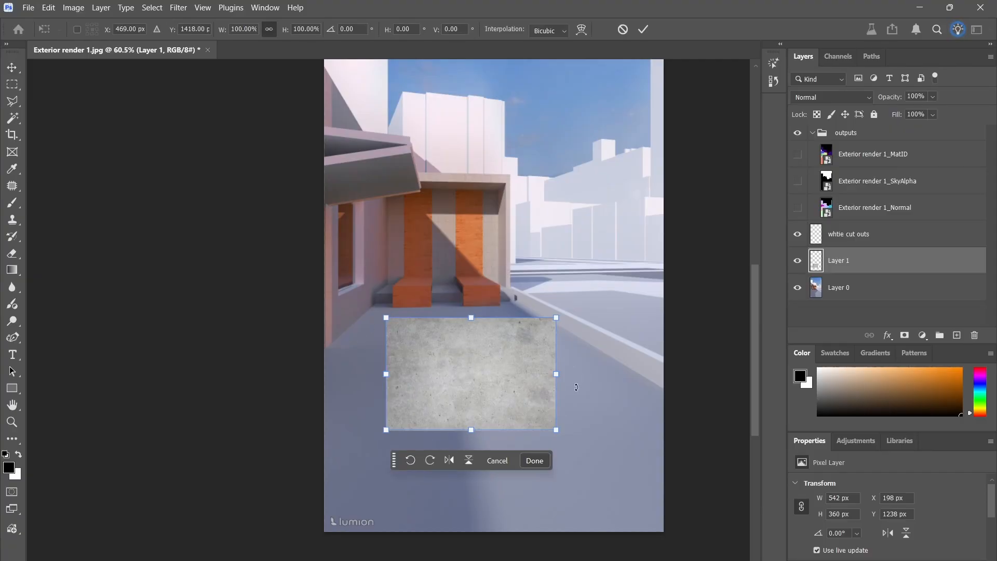
right_click(474, 365)
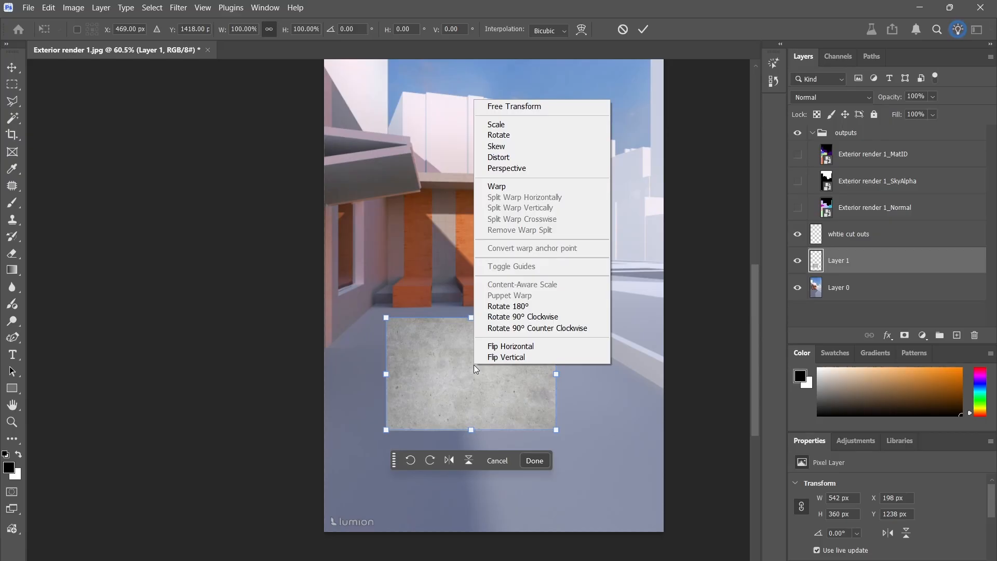
click(508, 158)
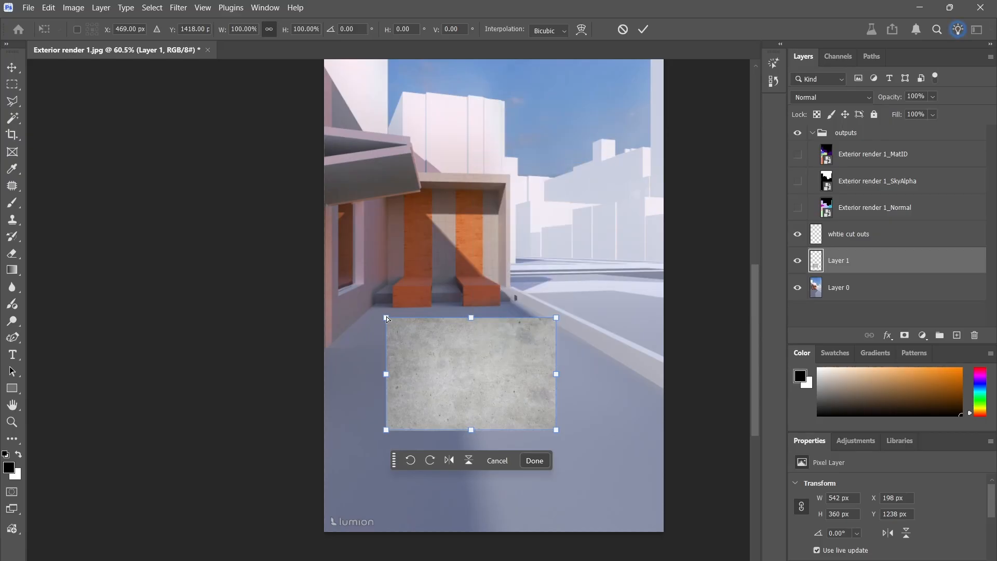
drag(387, 317, 407, 331)
drag(555, 317, 523, 331)
drag(556, 431, 583, 430)
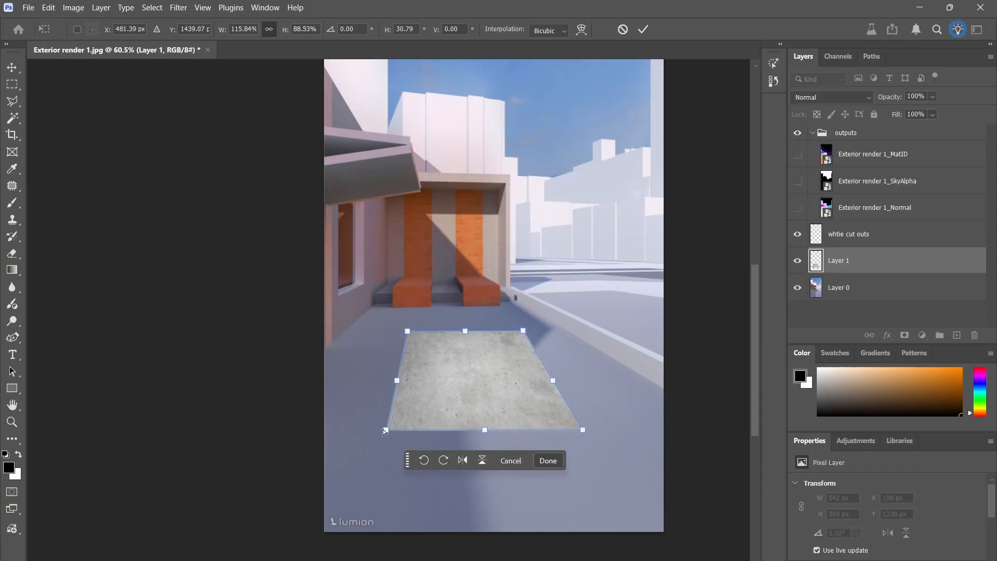
drag(386, 429, 344, 425)
drag(583, 430, 617, 431)
drag(344, 425, 323, 439)
drag(616, 432, 619, 441)
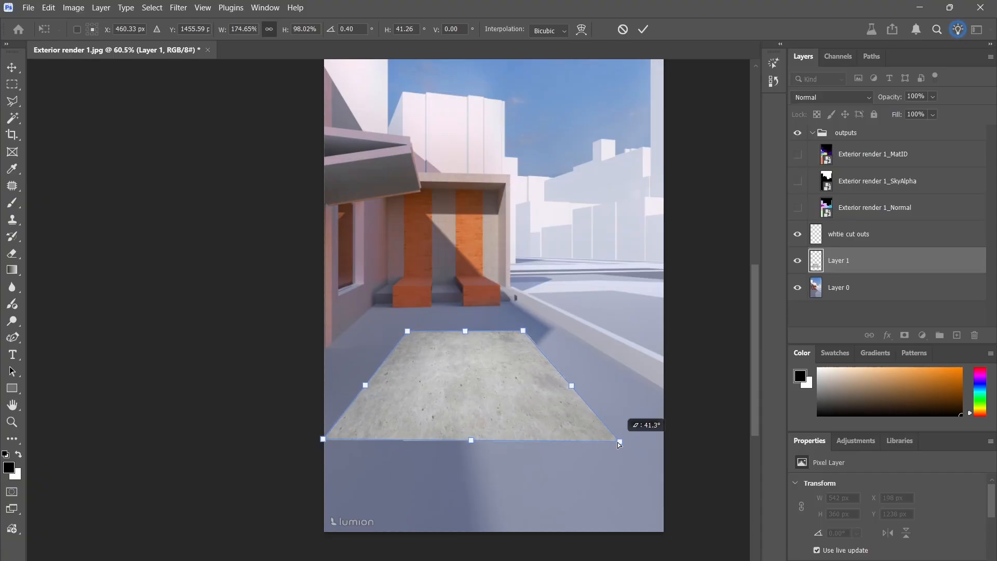
Align the distorted concrete with the benches' base, stretch its near corners to follow the wall and curb, and apply the transform.
alt+scroll(372, 310, up, 8)
drag(445, 375, 411, 363)
drag(206, 531, 166, 497)
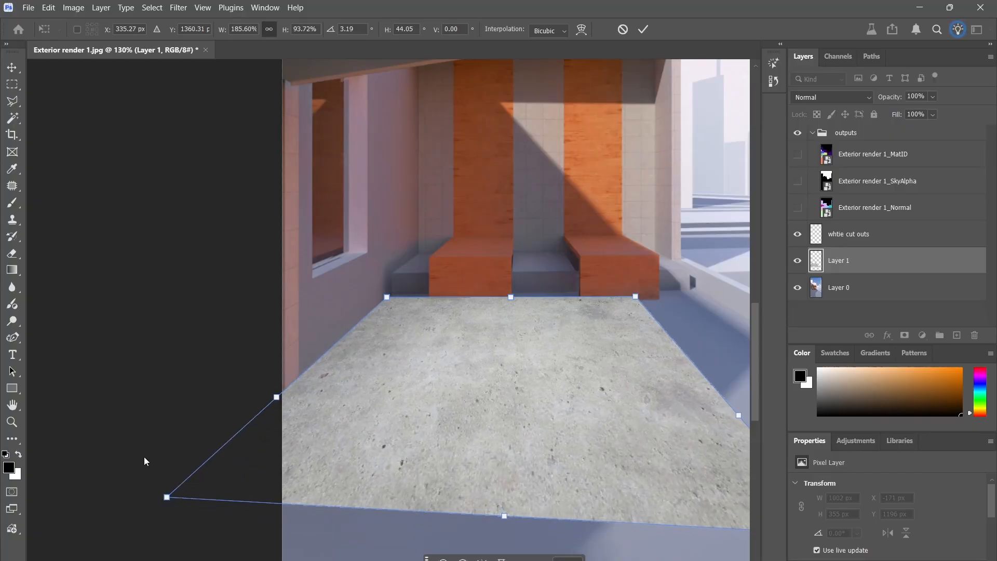
alt+scroll(159, 353, down, 6)
drag(484, 374, 523, 371)
drag(582, 439, 640, 413)
key(Return)
Paint a soft black brush stroke on Layer 1 across the benches and the far-left part of the concrete floor.
alt+scroll(395, 369, up, 2)
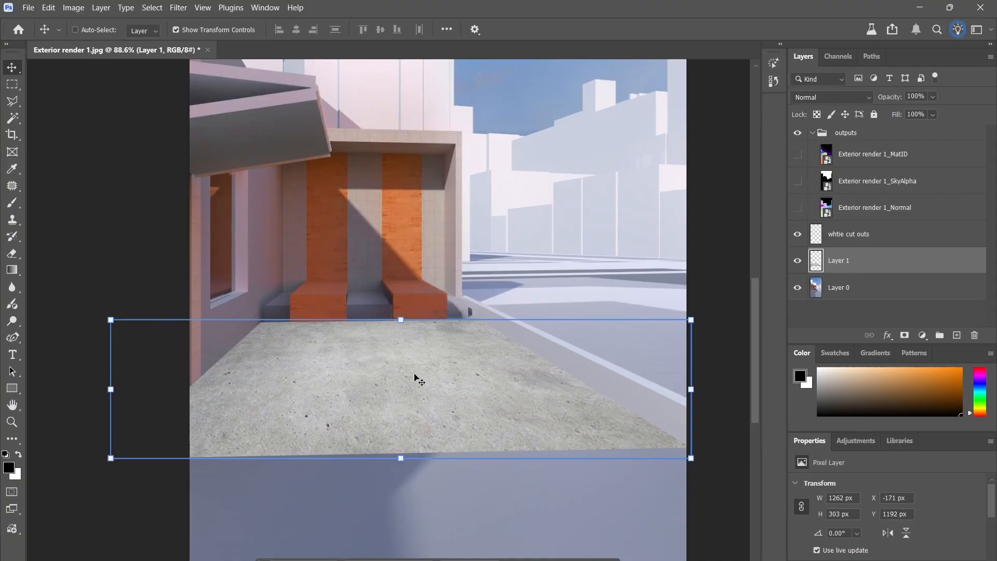
key(b)
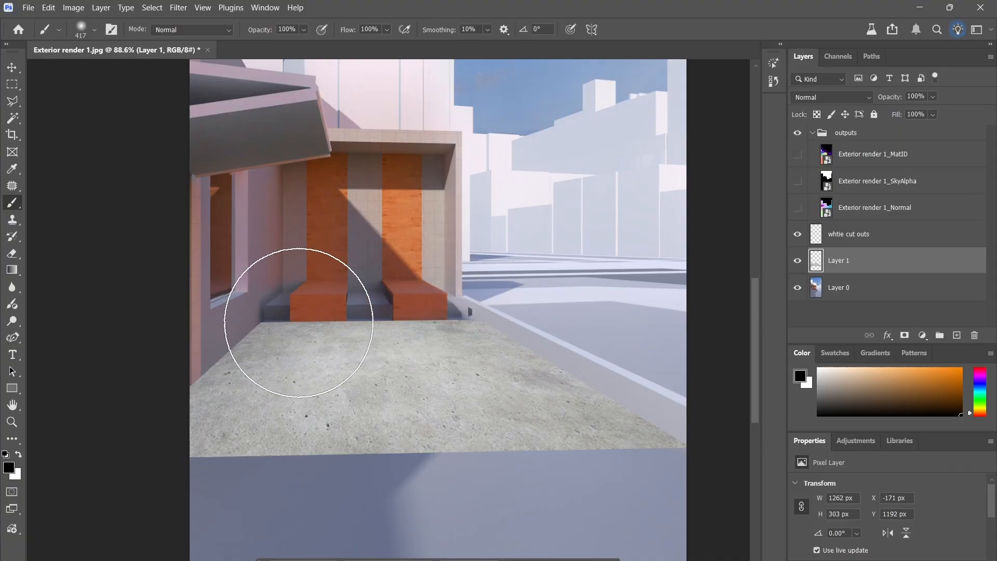
click(304, 333)
drag(304, 333, 358, 317)
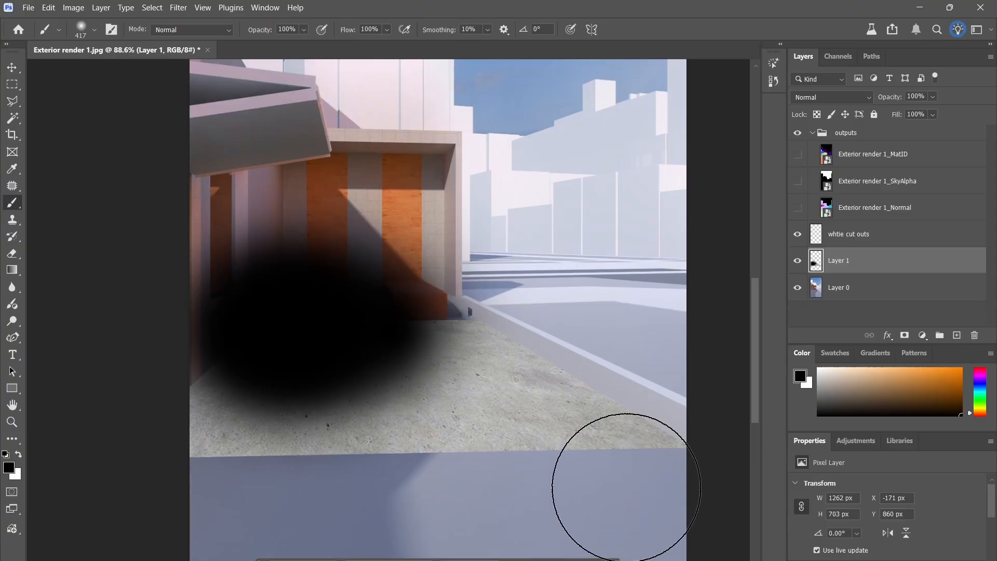
Add a black brush stroke by the far end of the concrete near the curb, and undo both black strokes on Layer 1.
click(435, 327)
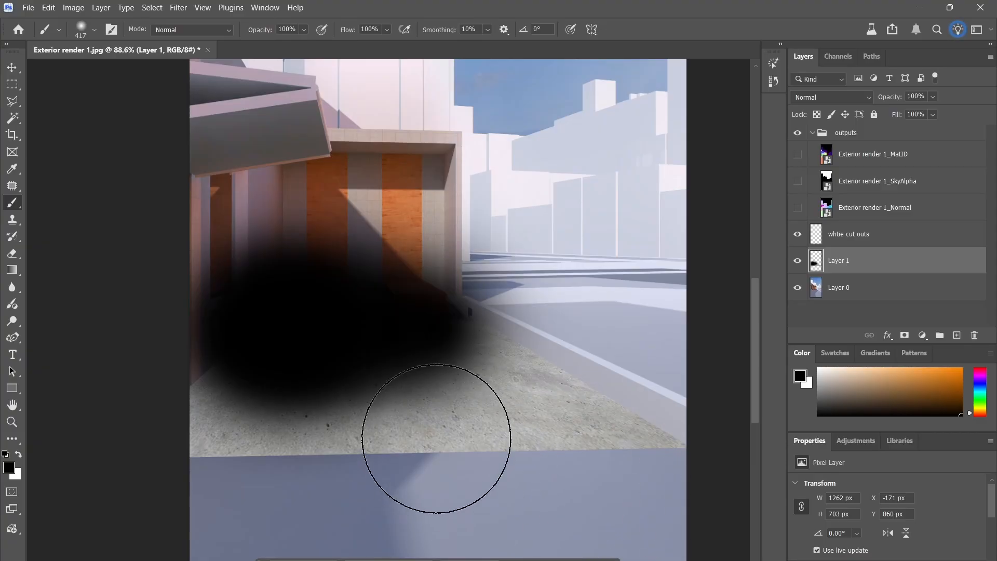
key(ctrl+z)
key(ctrl+z)
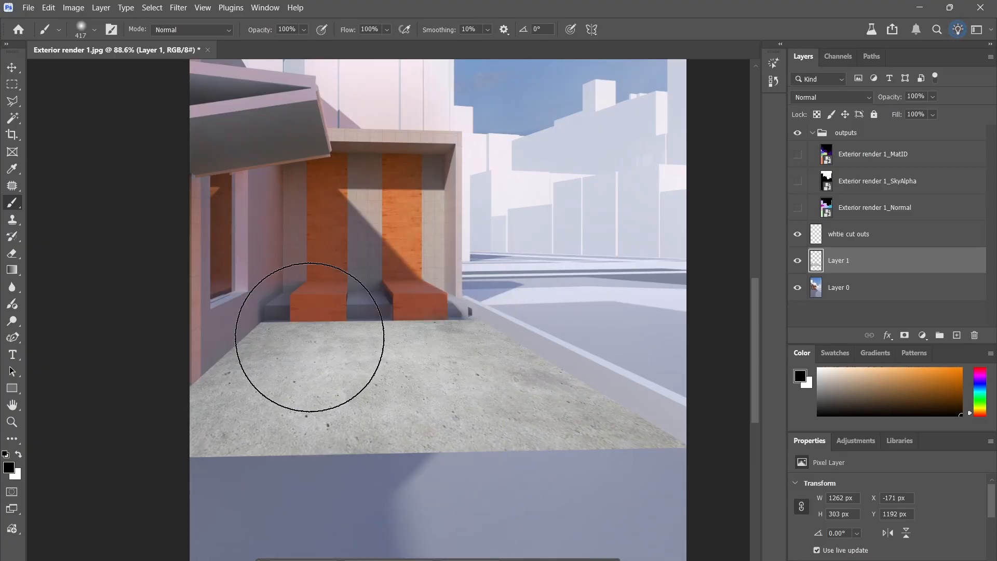
key(v)
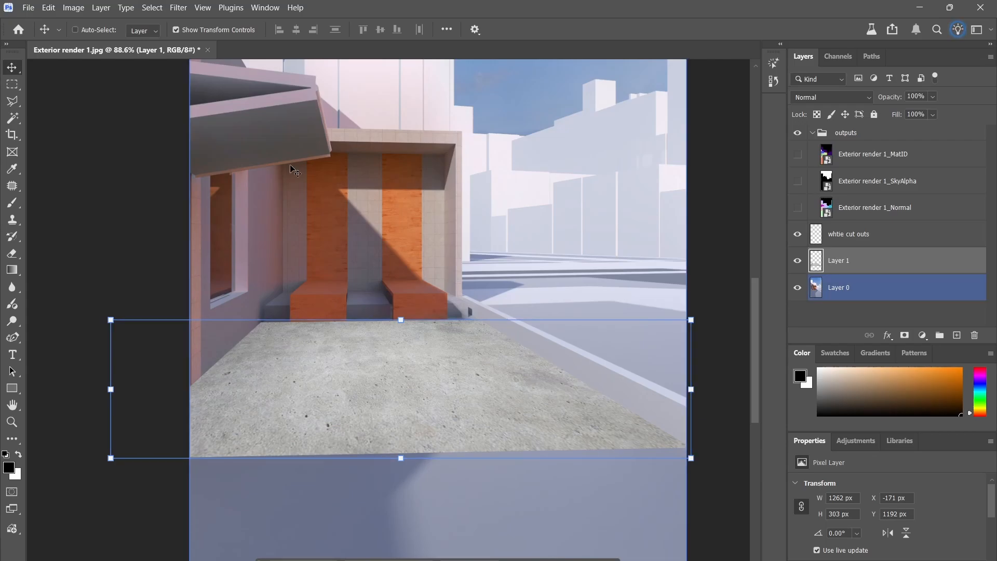
Select the back-left area of the concrete floor with the Polygonal Lasso, following the wall base and the benches' base.
click(13, 102)
click(188, 387)
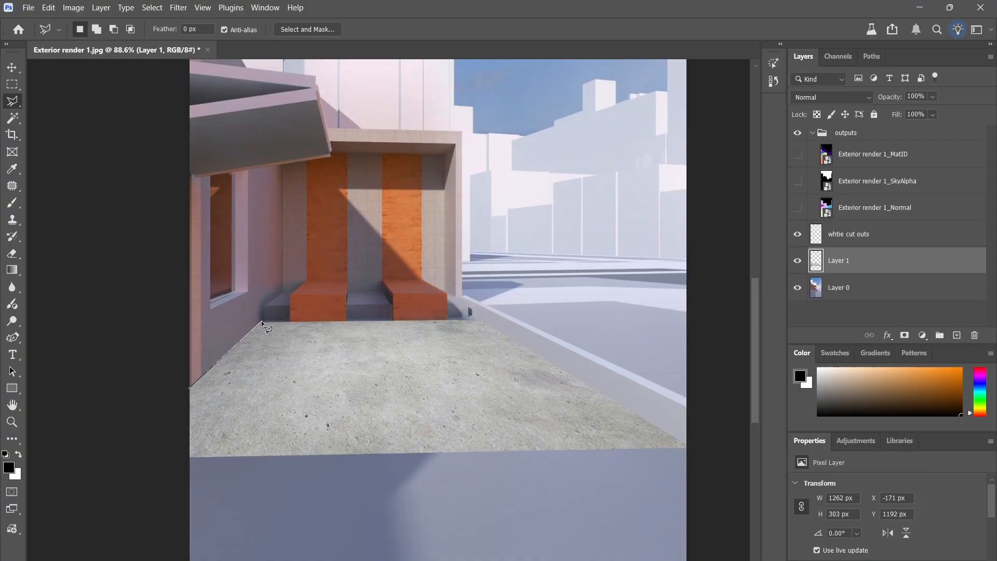
click(261, 321)
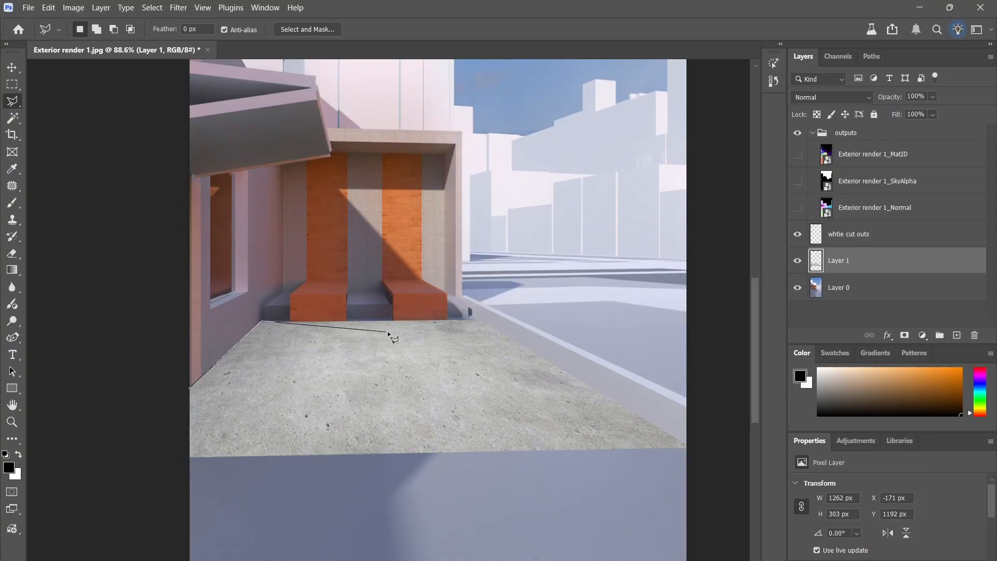
click(479, 320)
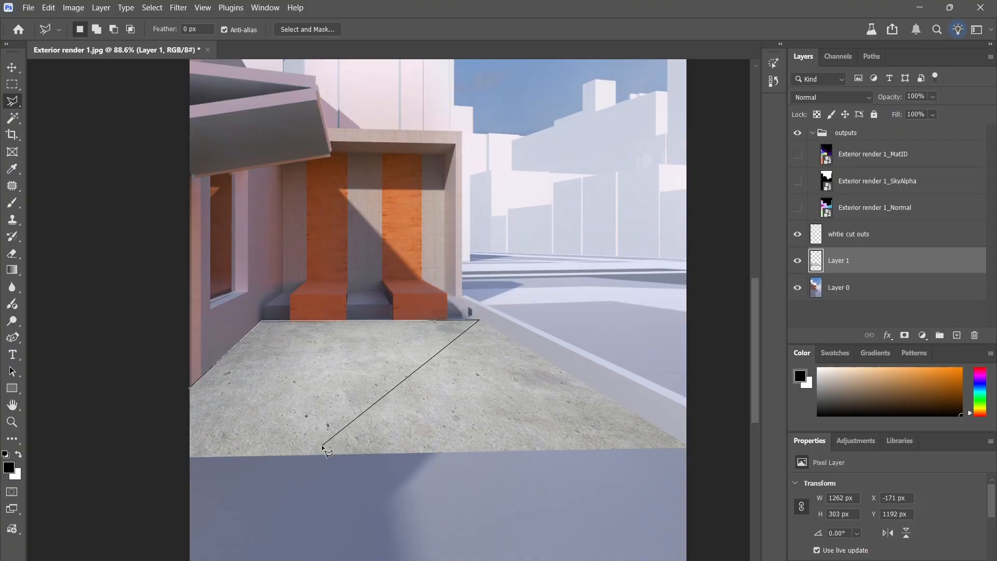
click(322, 444)
double_click(179, 399)
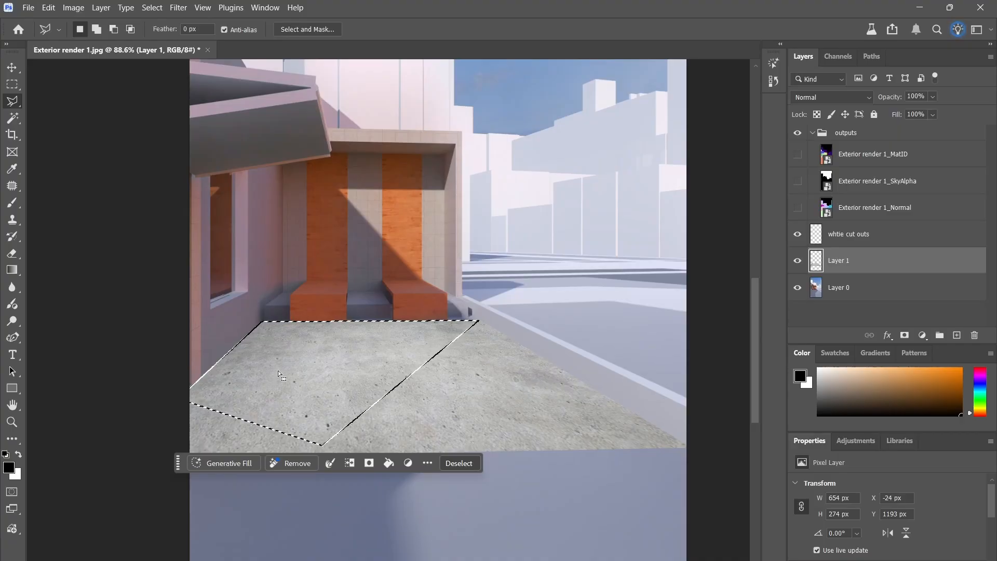
Brush soft black shading inside the selection along the benches' base on Layer 1, and clear the selection.
key(b)
mouse_move(263, 312)
mouse_down()
mouse_move(267, 334)
mouse_move(356, 296)
mouse_move(416, 311)
mouse_up()
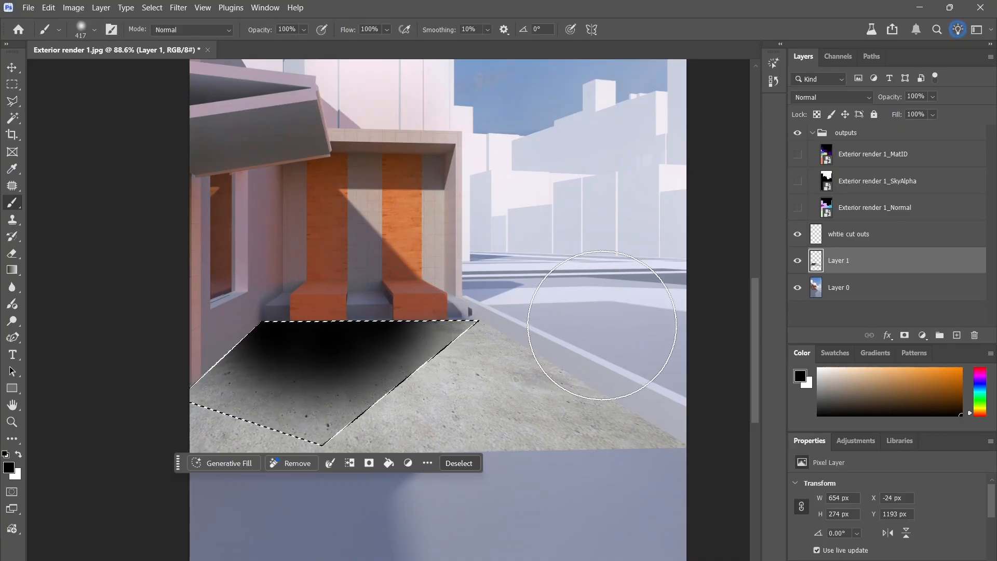
key(ctrl+d)
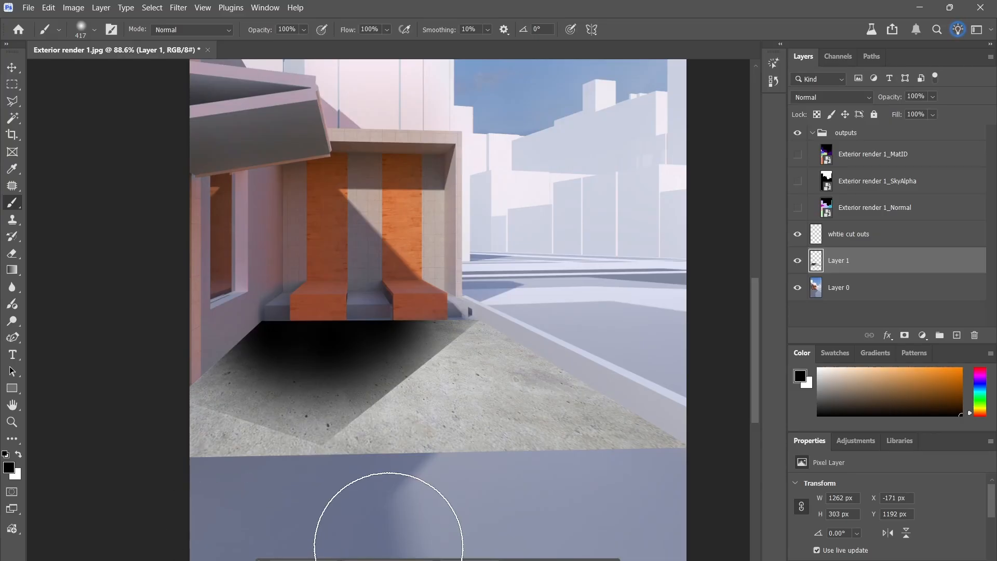
Set the eraser size to 193 px and try erasing across the black shading on the concrete.
key(e)
right_click(363, 356)
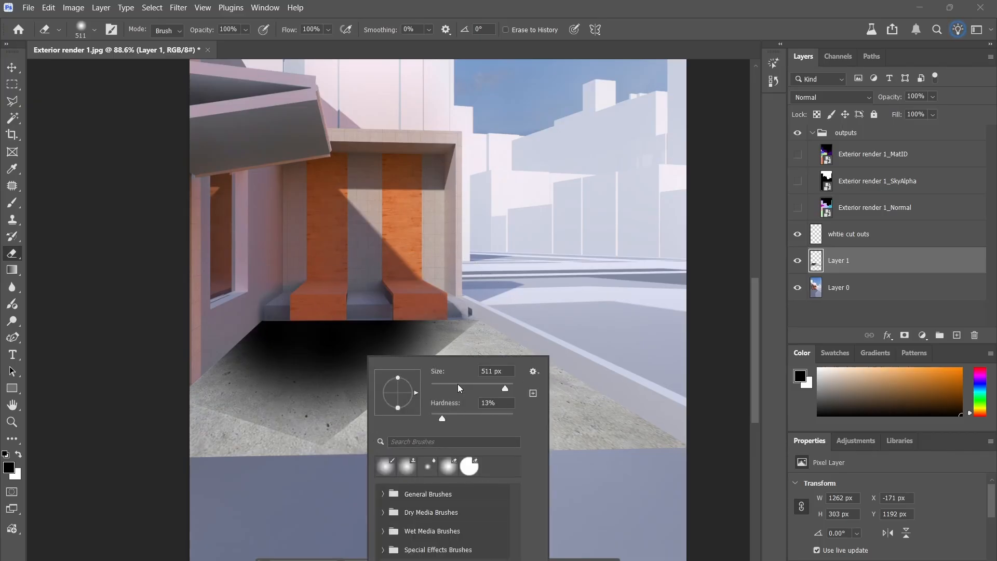
click(491, 388)
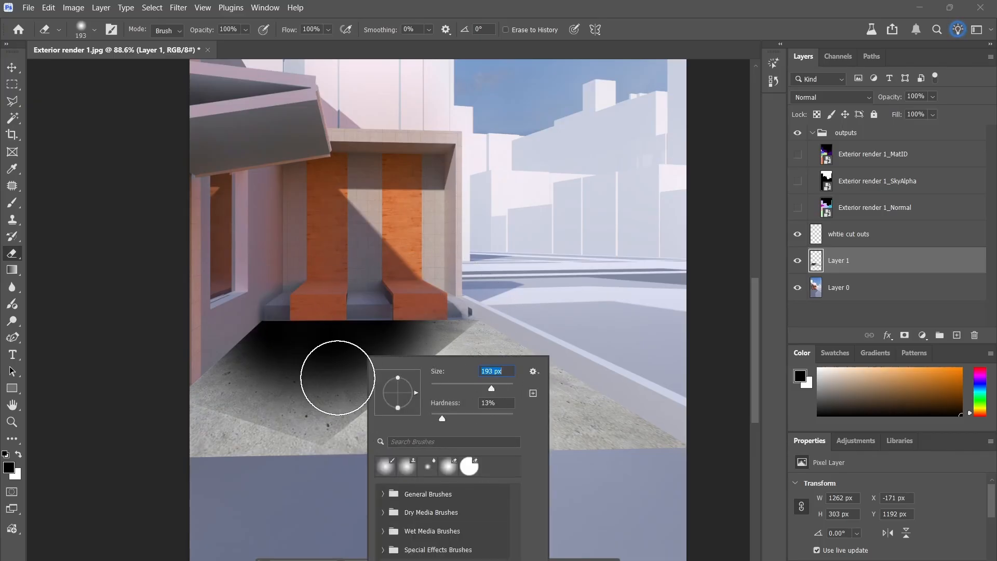
drag(267, 349, 405, 374)
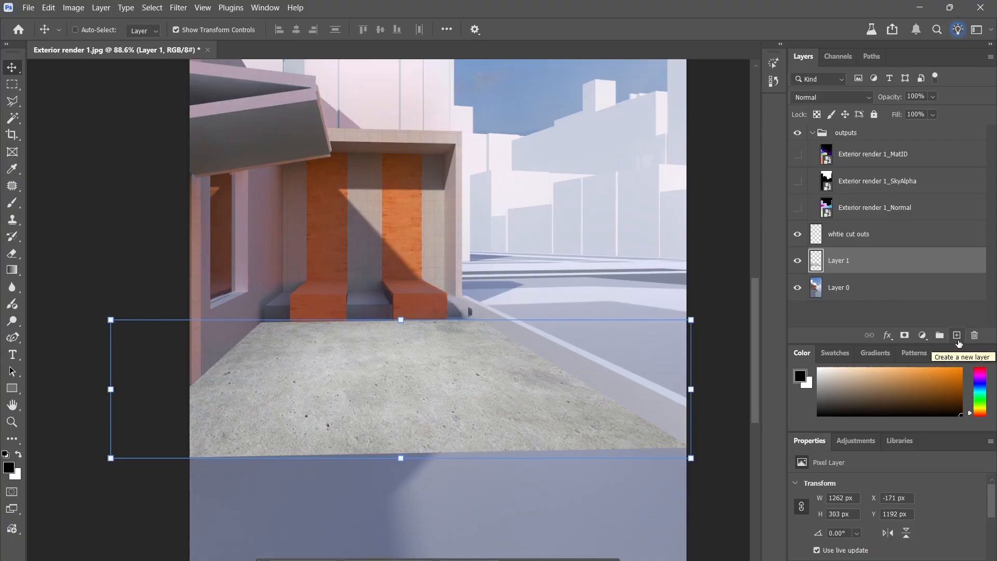
Rename Layer 1, which holds the floor texture, as "concrete".
double_click(839, 260)
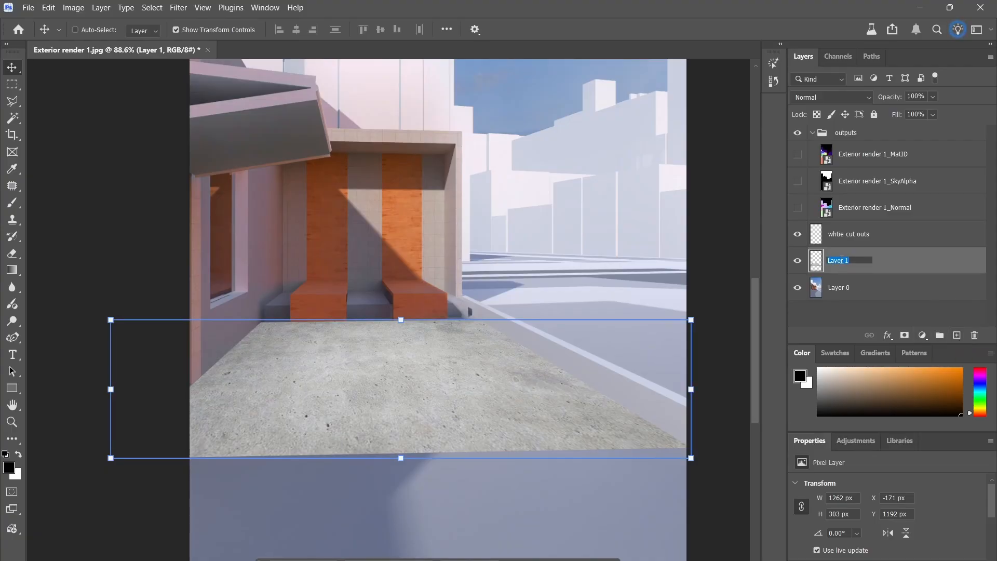
text(concrete)
key(Return)
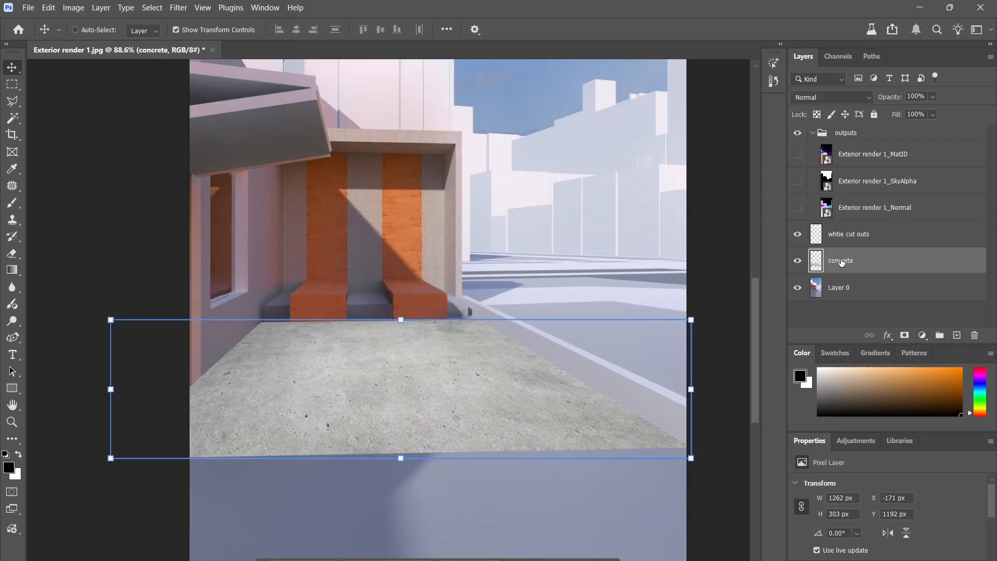
Create a layer named "shadows on concrete" above the concrete layer and clip it to the concrete layer.
click(957, 335)
double_click(847, 261)
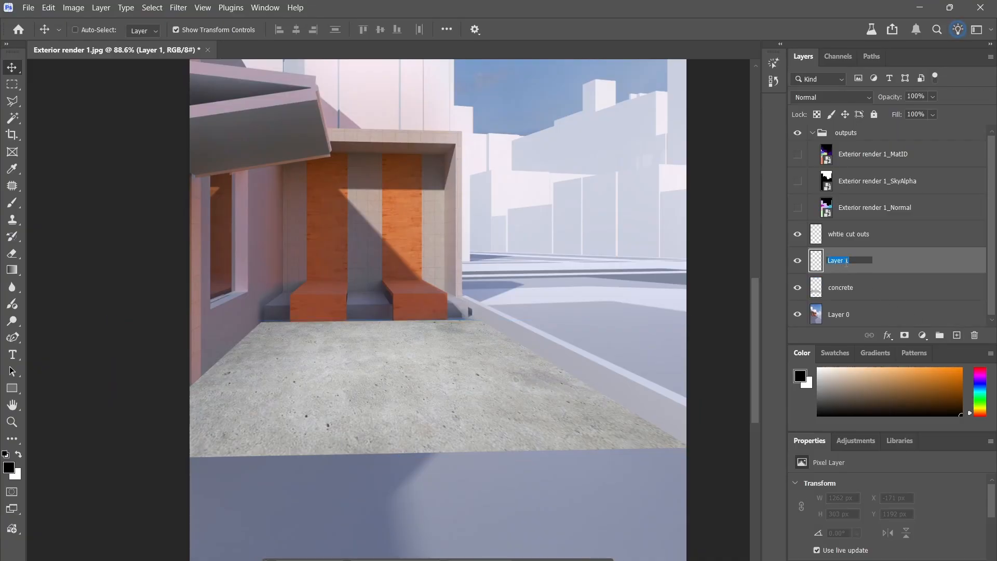
text(shadows on concrete)
key(Return)
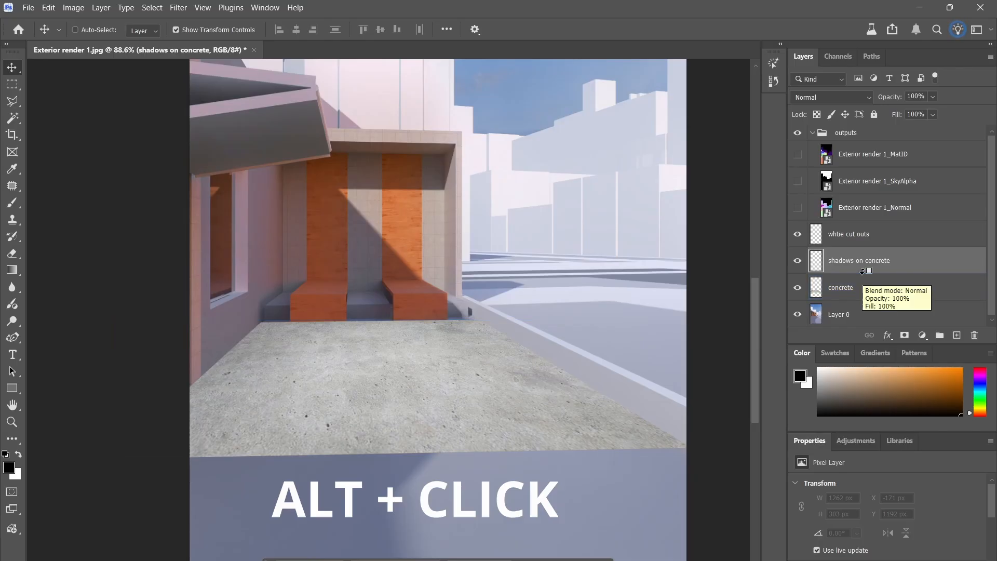
alt+click(863, 270)
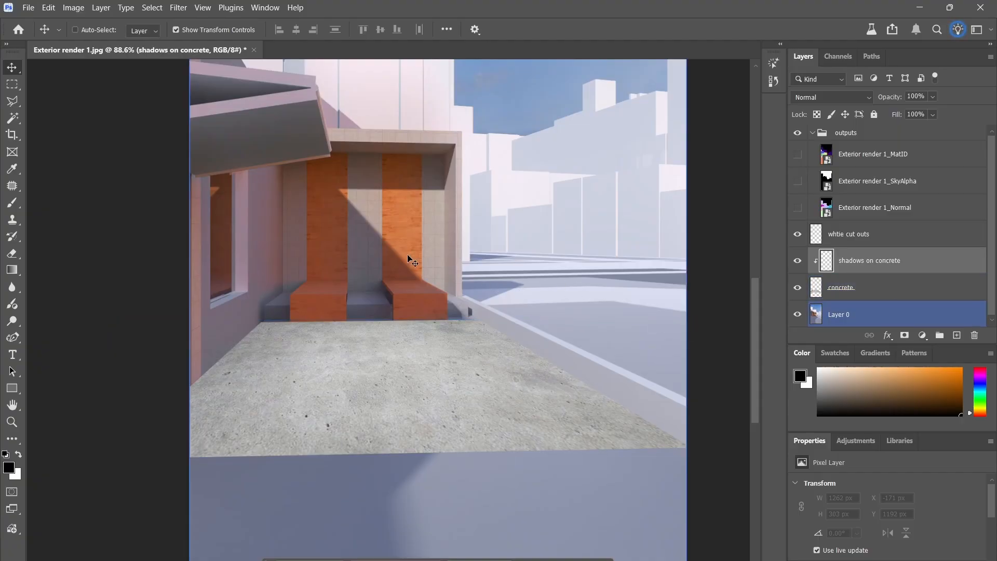
Paint soft black brush strokes on the clipped shadow layer, shading the concrete along the benches' base and the wall corner.
key(b)
alt+scroll(396, 271, down, 2)
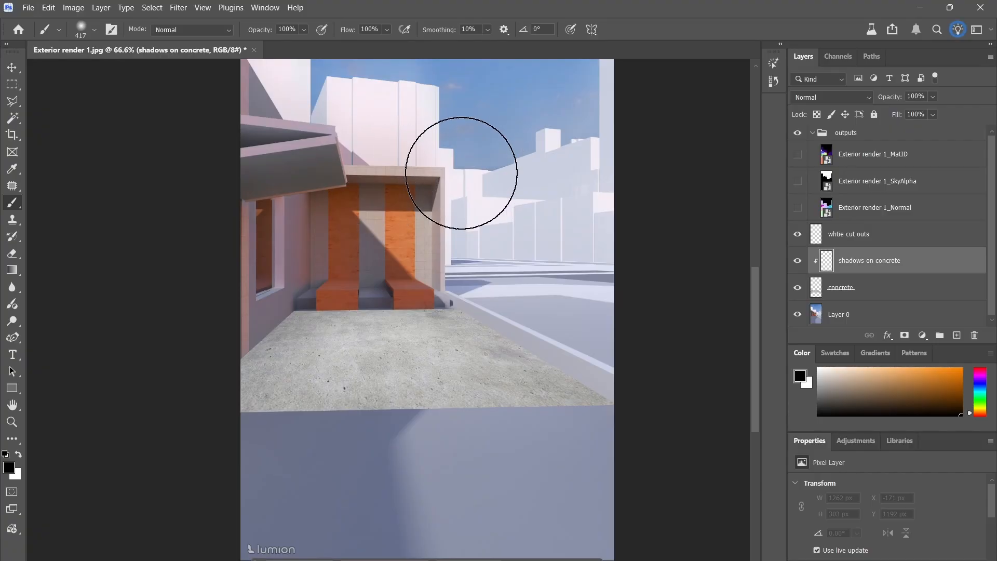
mouse_move(461, 173)
mouse_down()
mouse_move(396, 122)
mouse_move(634, 166)
mouse_move(389, 152)
mouse_move(632, 155)
mouse_move(463, 140)
mouse_move(534, 112)
mouse_move(531, 133)
mouse_up()
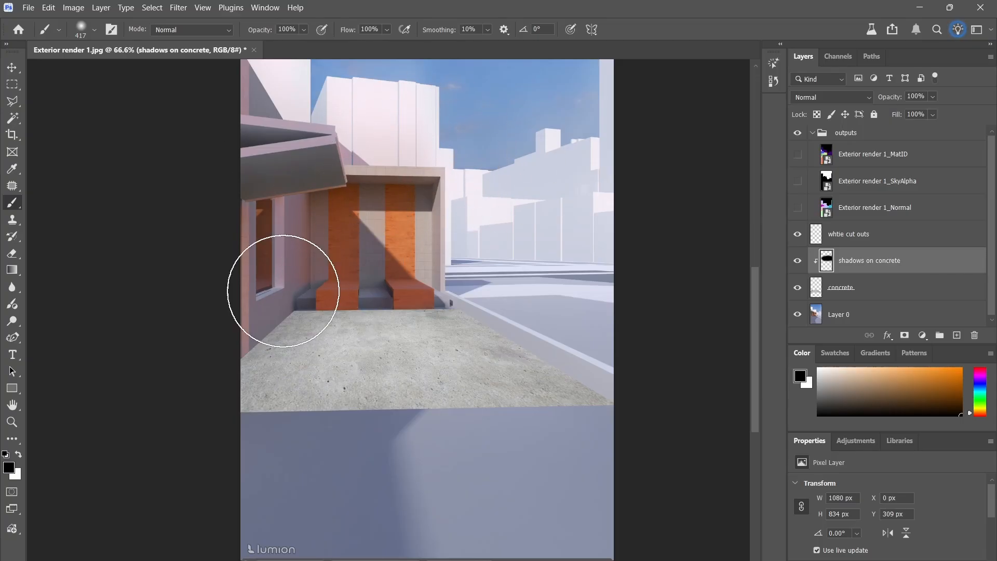
mouse_move(282, 286)
mouse_down()
mouse_move(365, 256)
mouse_move(195, 251)
mouse_move(229, 278)
mouse_up()
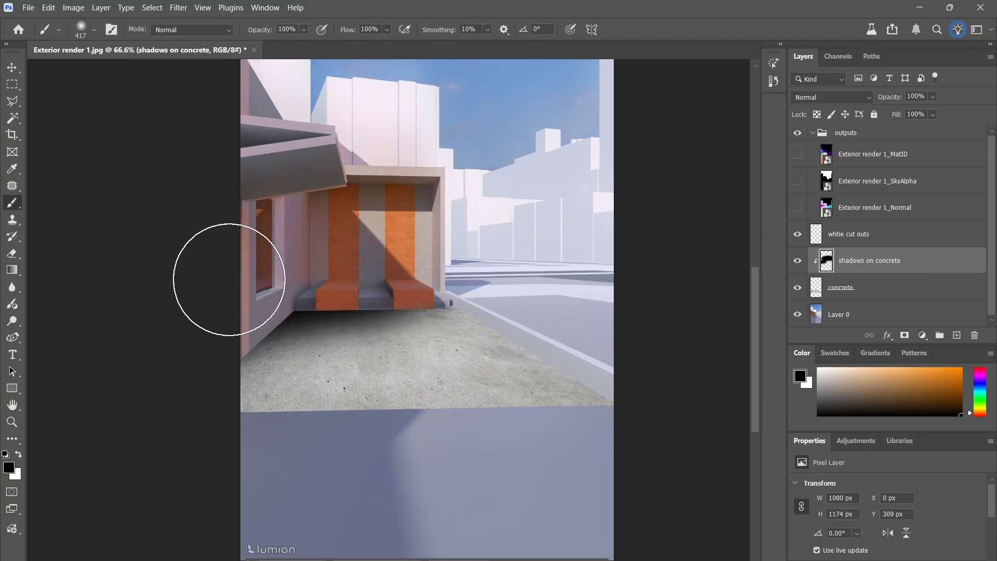
alt+scroll(296, 286, up, 4)
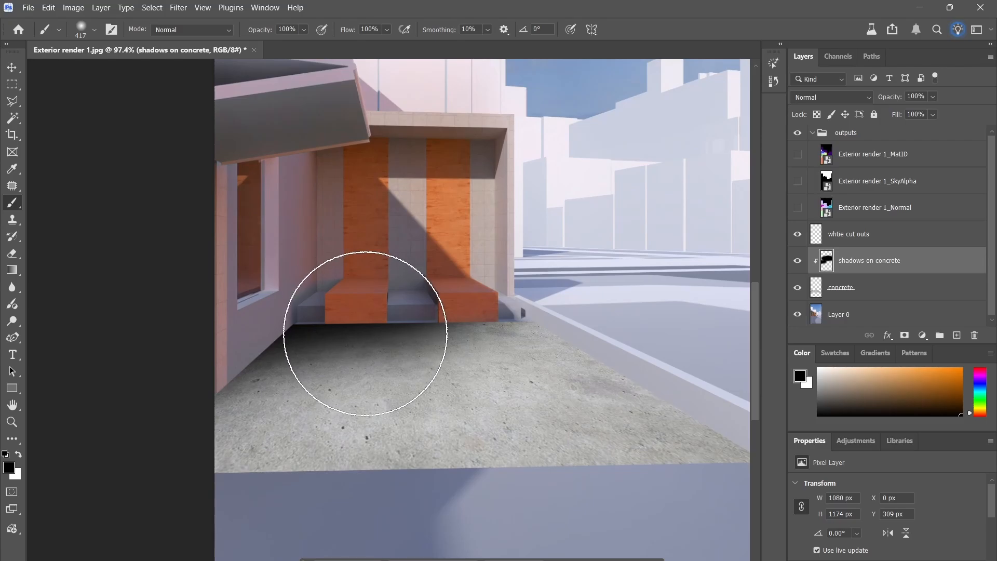
alt+scroll(363, 335, down, 4)
key(v)
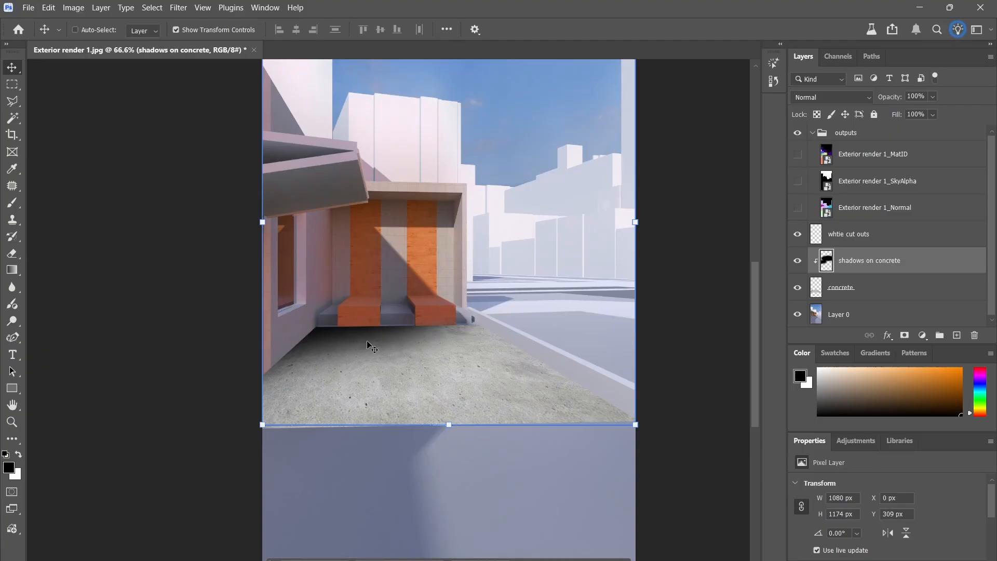
Set the "shadows on concrete" layer's opacity to 62% and its fill to 64%.
alt+scroll(320, 343, up, 2)
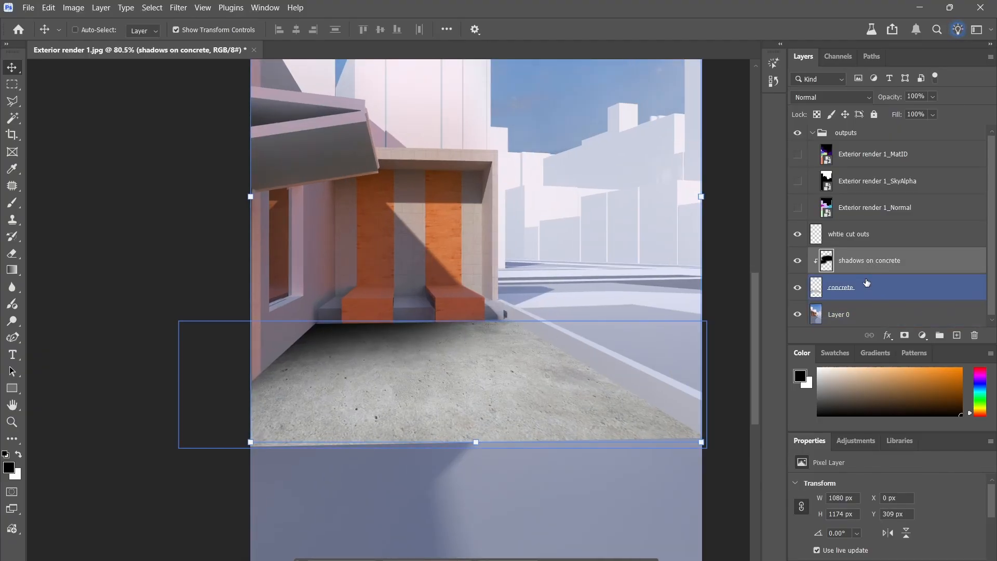
click(933, 97)
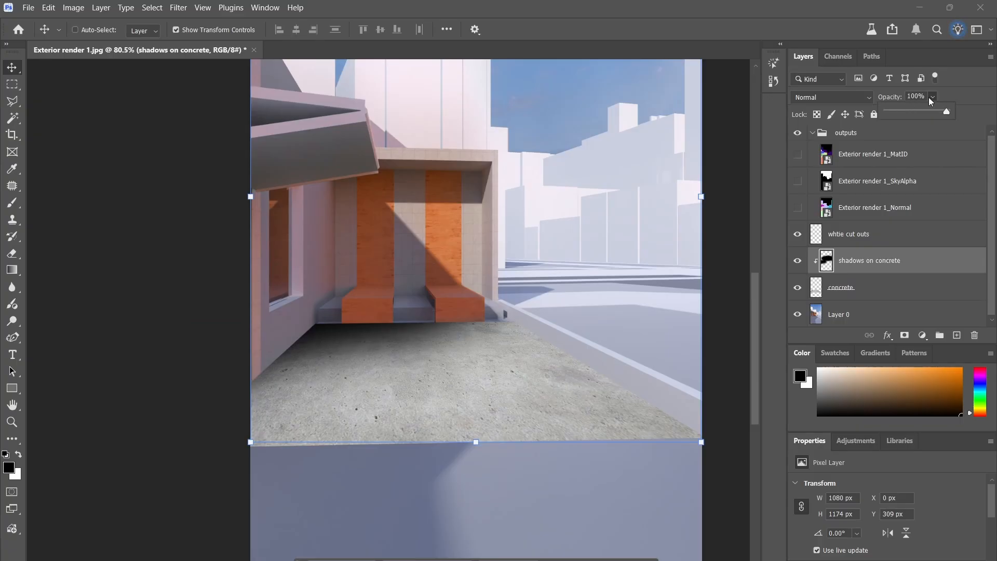
drag(929, 111, 925, 112)
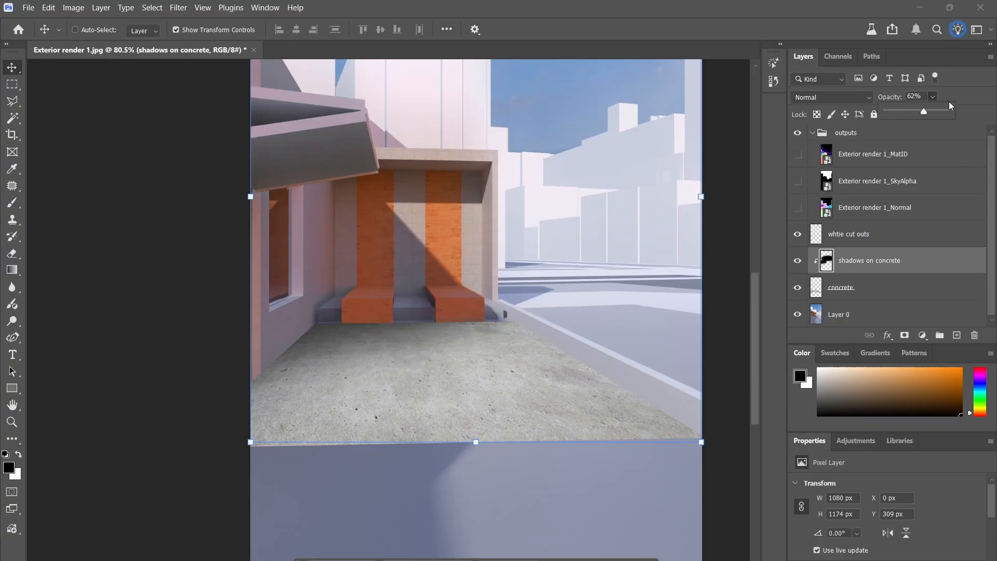
click(950, 98)
click(925, 130)
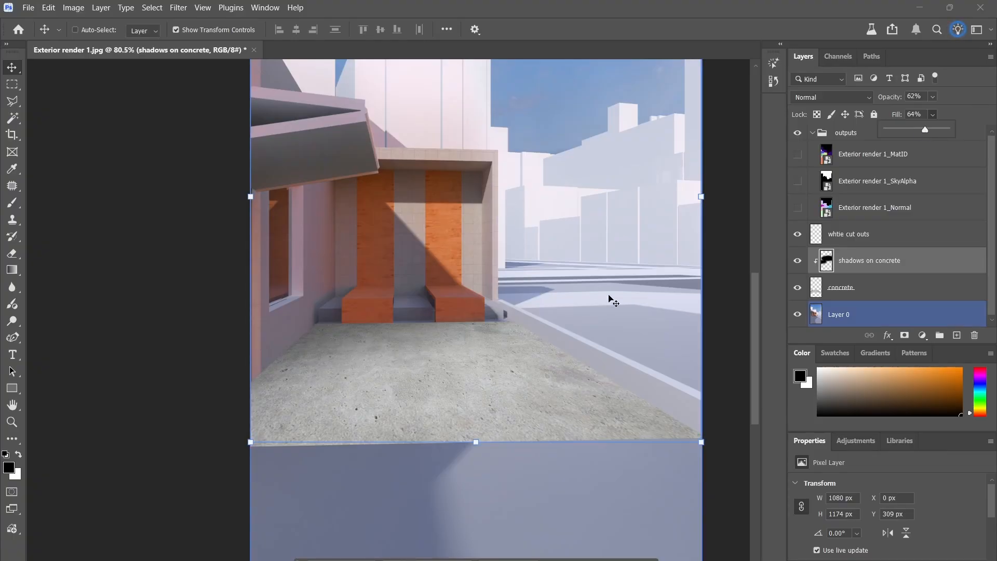
Show the Exterior render 1_MatID layer, select its right-hand mint bench panel with the Magic Wand, and hide the layer again.
scroll(473, 269, up, 1)
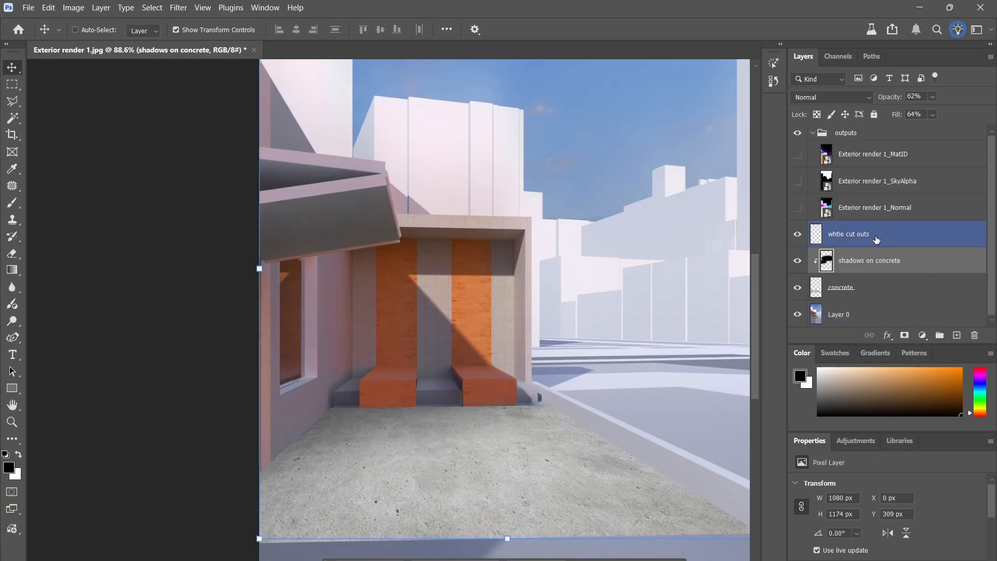
click(797, 154)
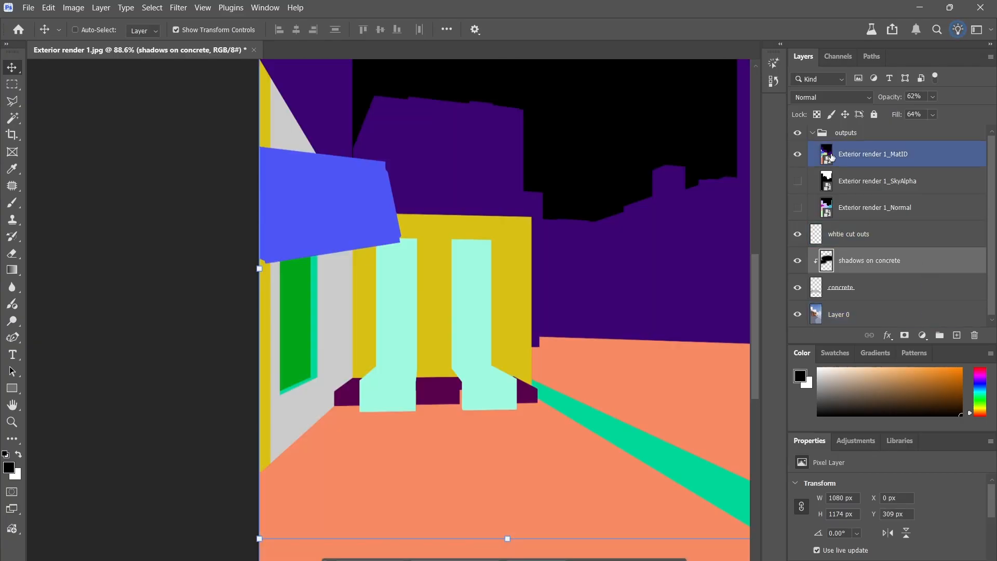
click(858, 157)
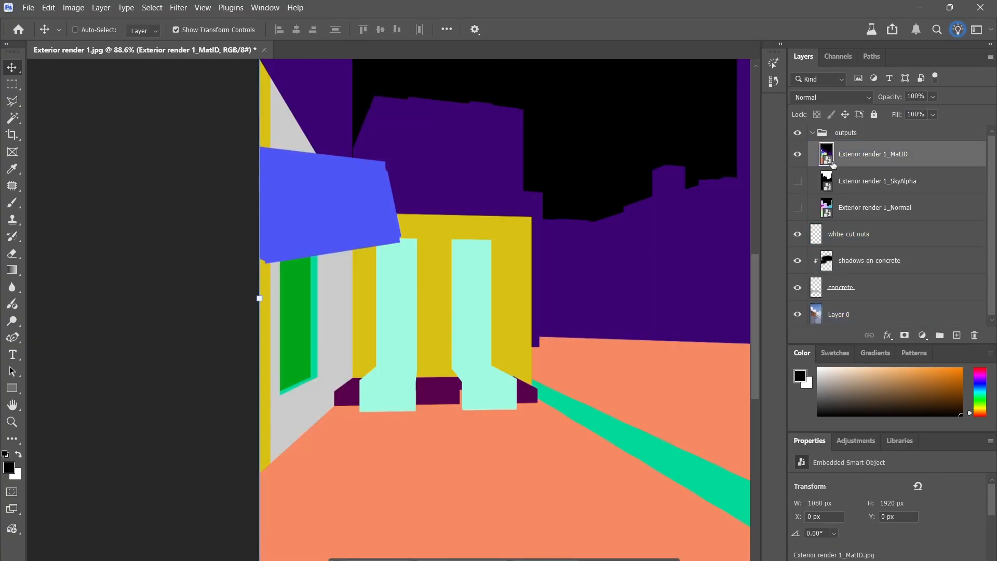
click(798, 154)
click(798, 154)
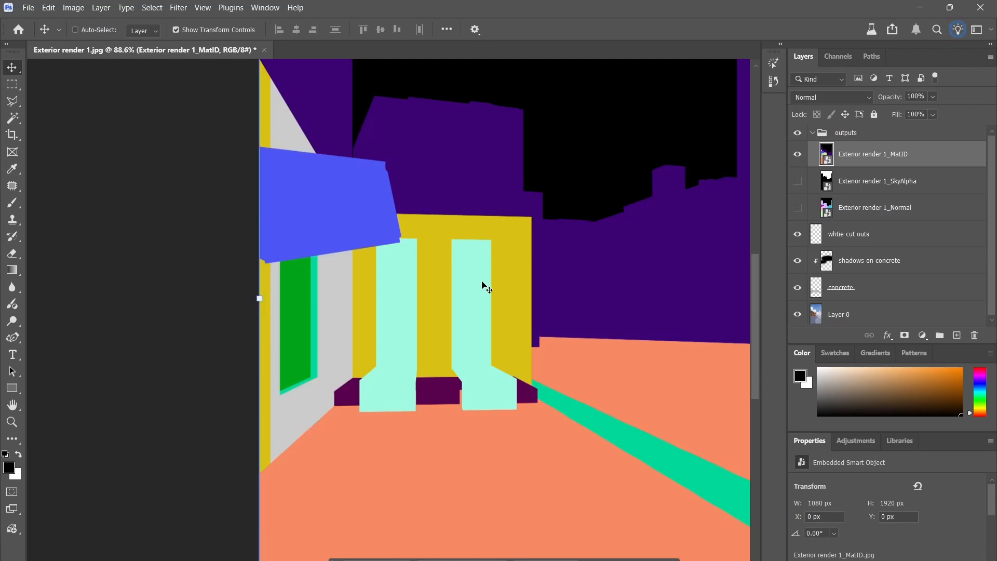
key(w)
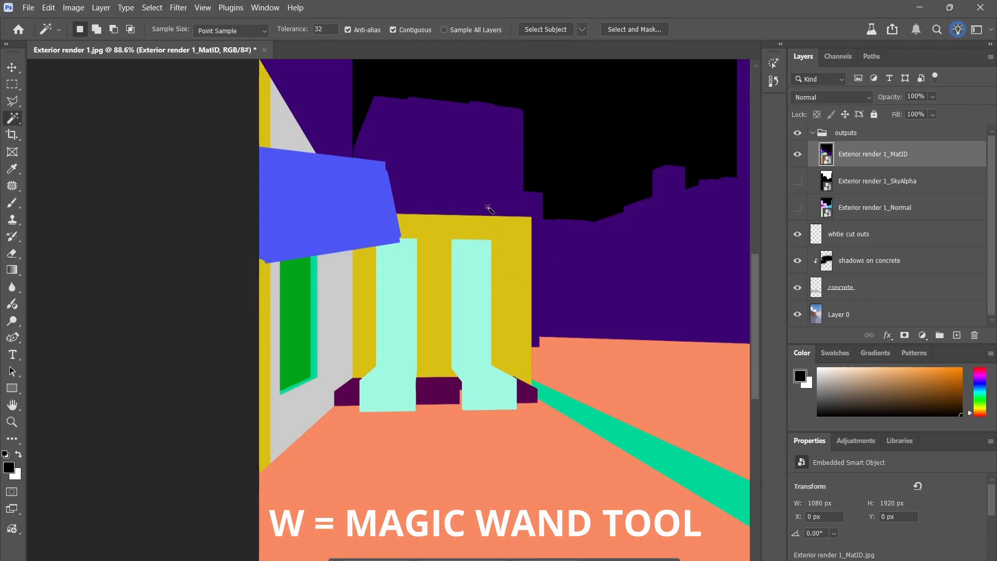
click(465, 281)
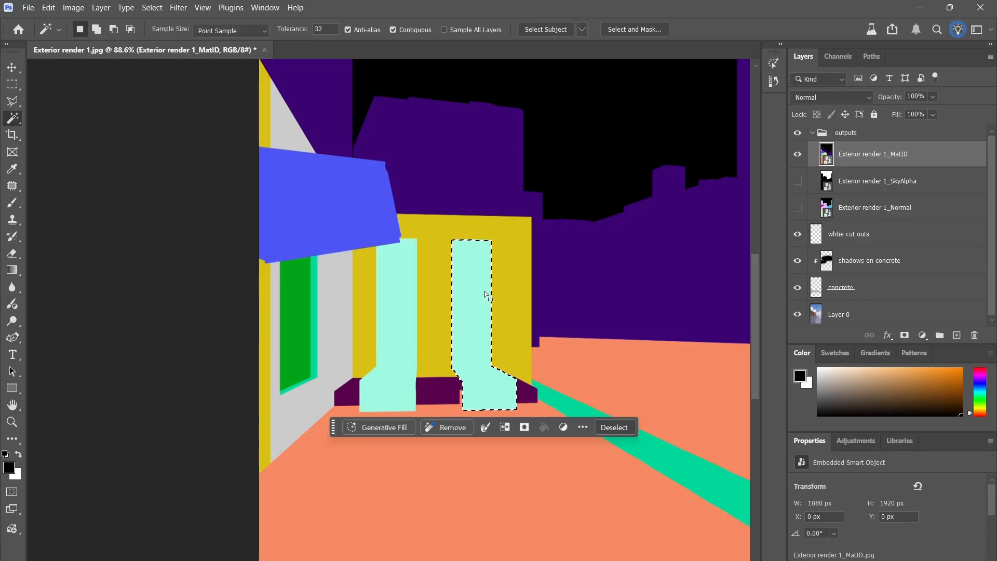
click(798, 155)
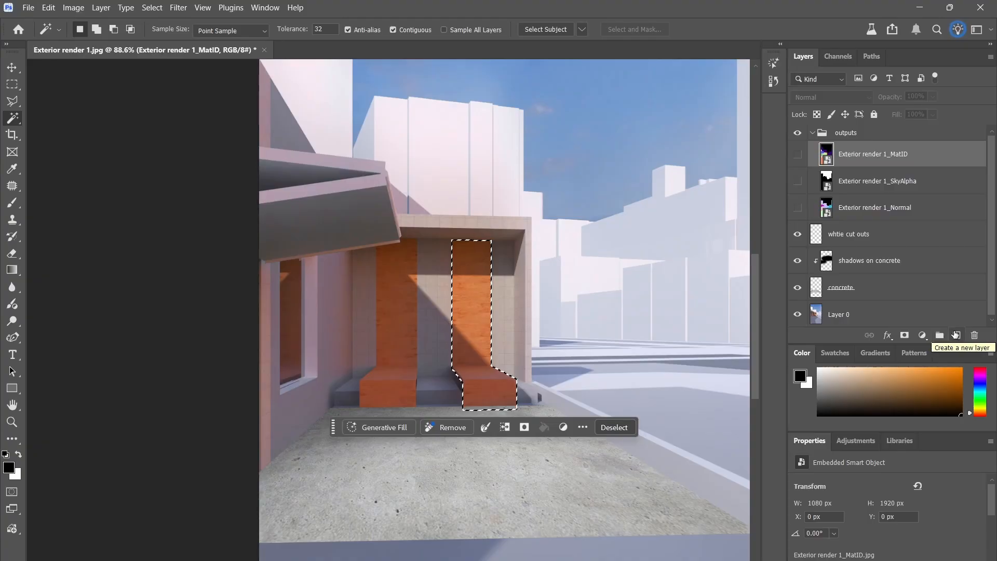
Create a layer named "new colored benches" directly above the "whtie cut outs" layer.
click(866, 236)
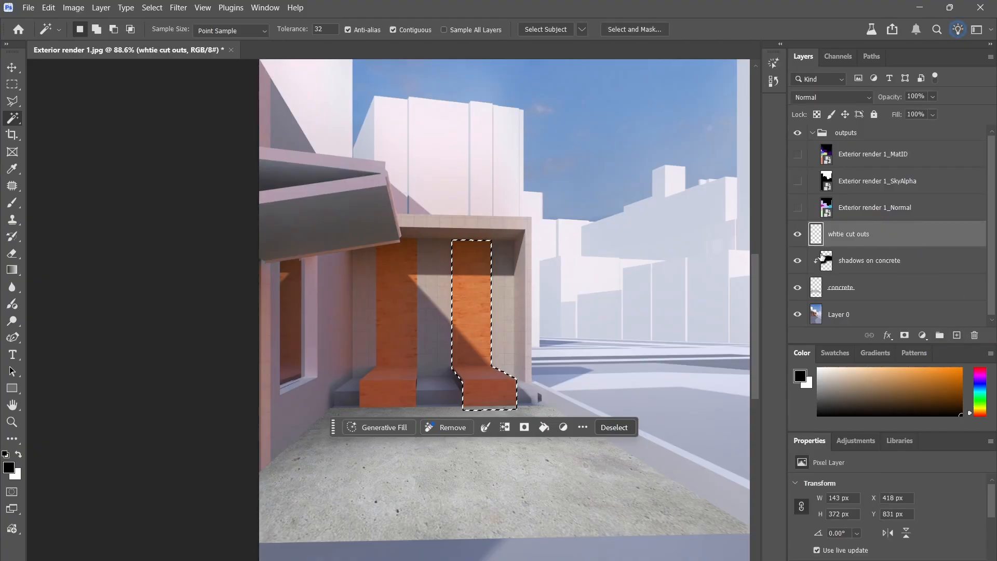
click(957, 335)
double_click(856, 235)
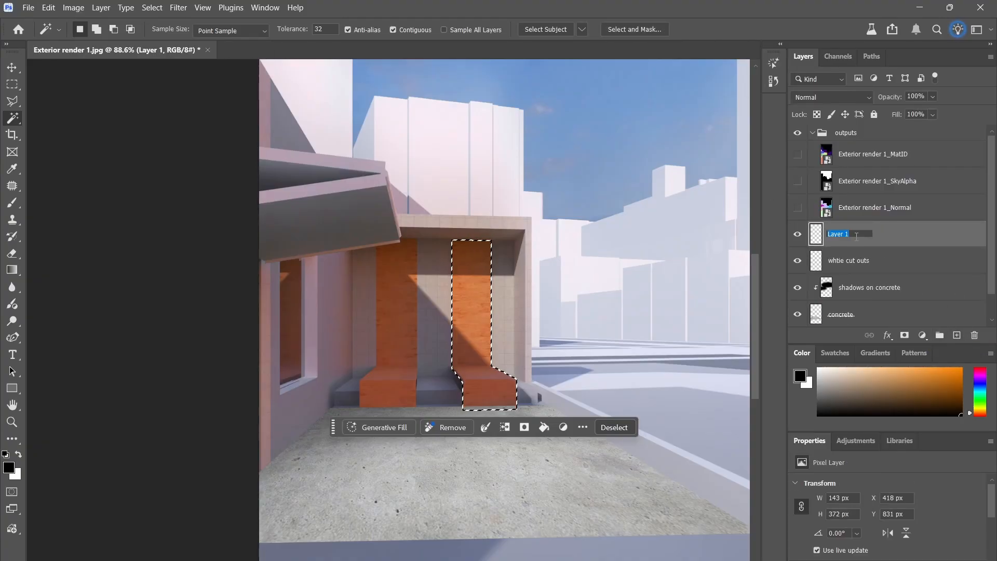
text(new colored)
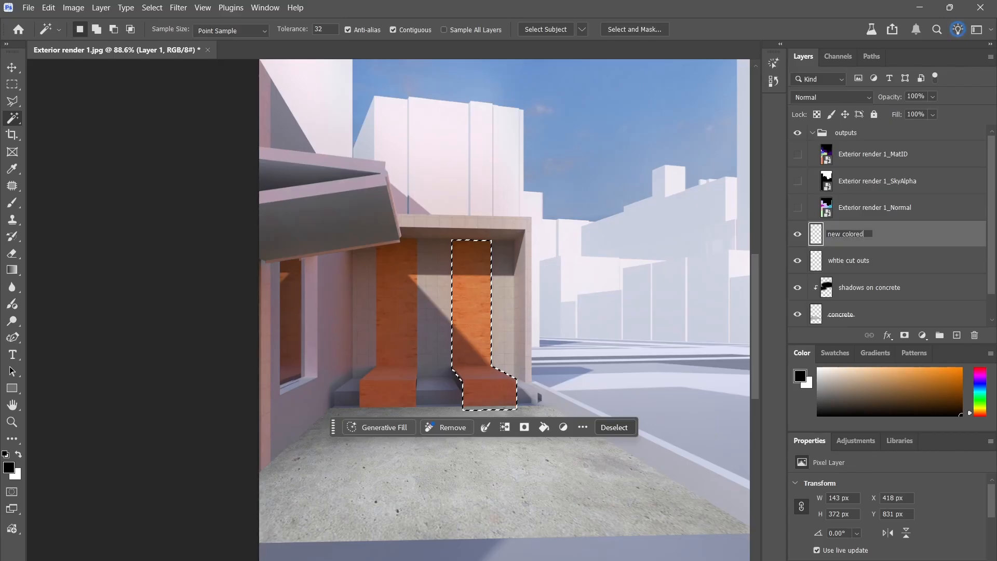
text( benches)
key(Return)
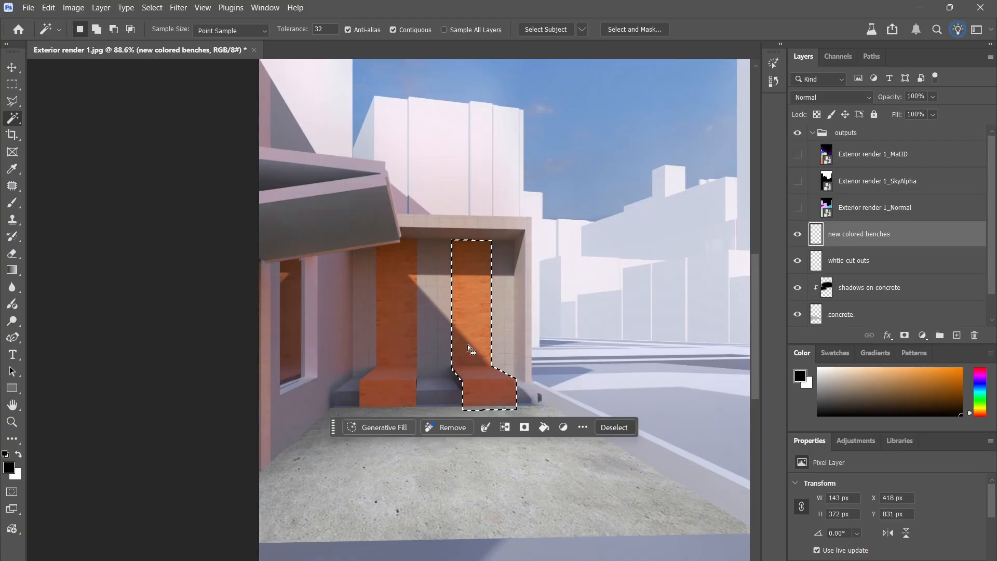
Fill the selected right-hand bench panel with red (ff0000) on the "new colored benches" layer, and clear the selection.
click(543, 428)
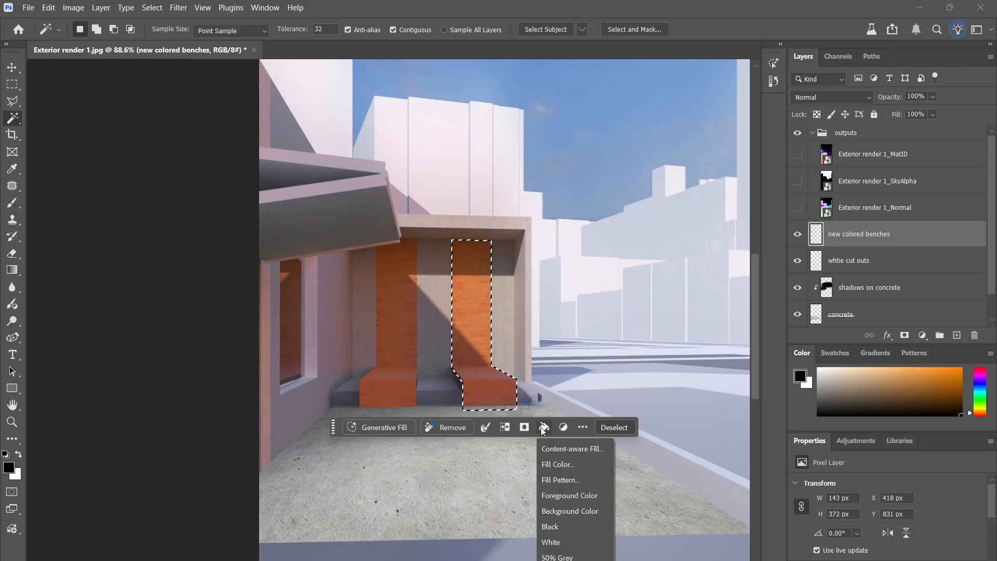
click(550, 463)
mouse_move(134, 208)
mouse_down()
mouse_move(151, 133)
mouse_move(205, 122)
mouse_up()
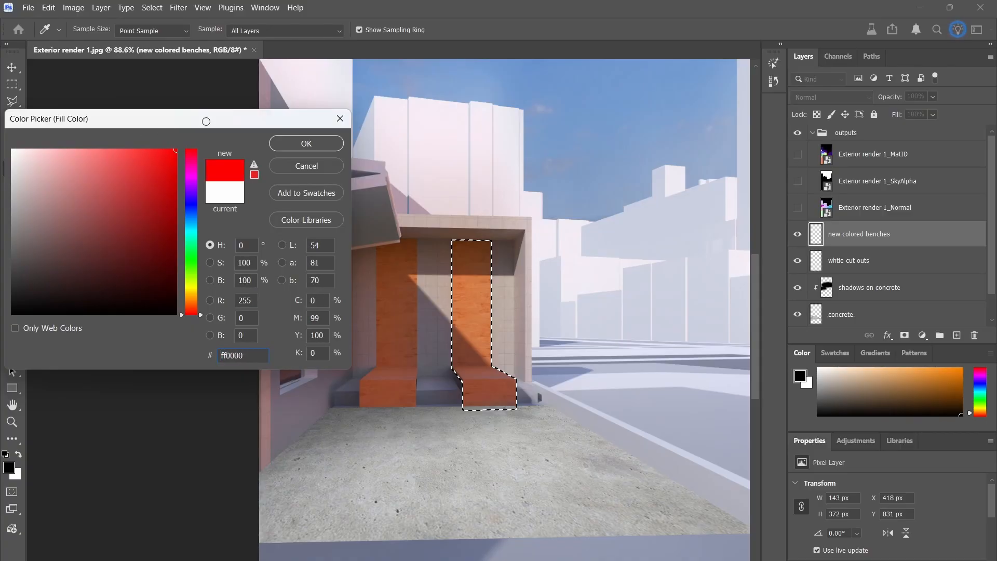
click(298, 148)
click(203, 170)
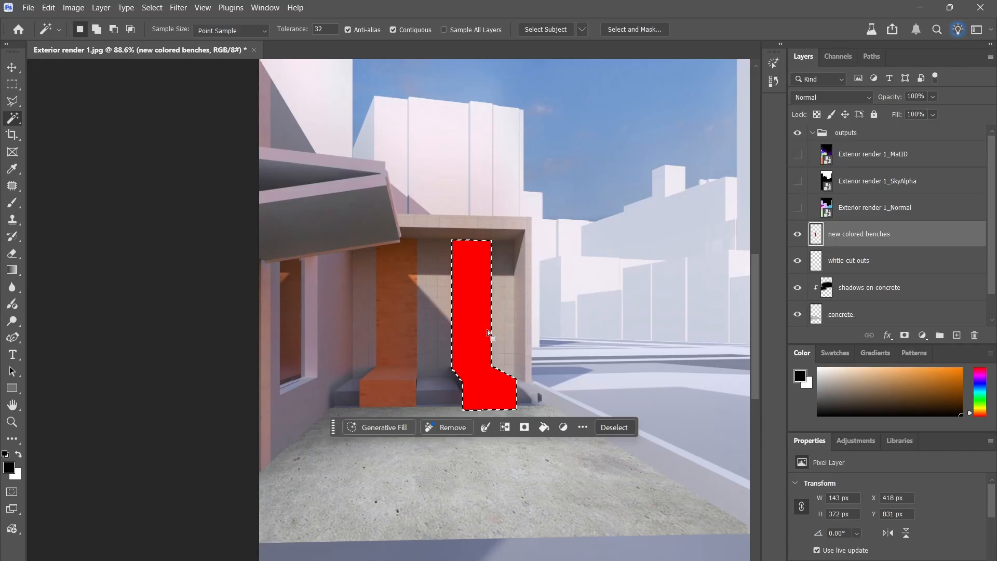
key(ctrl+d)
key(v)
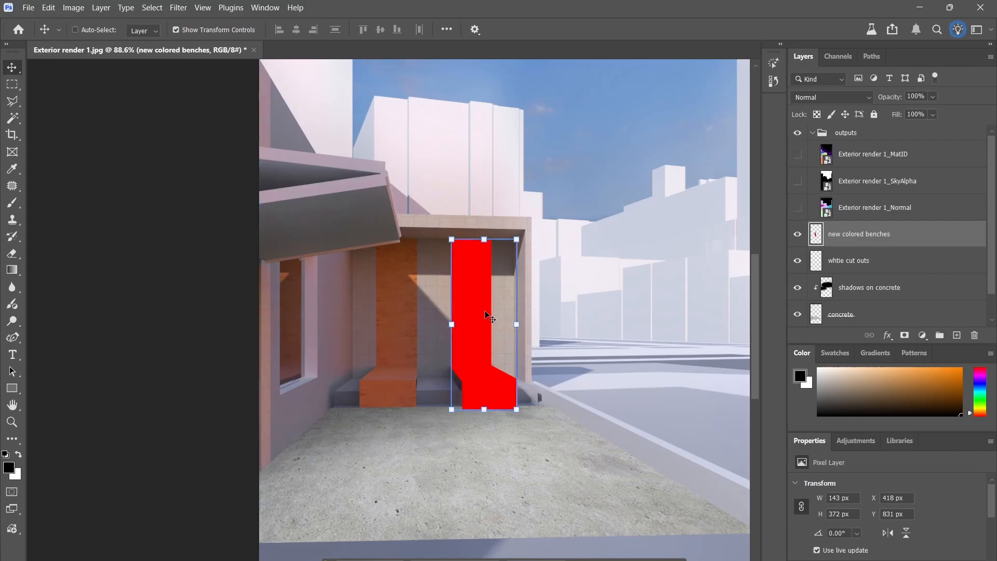
Copy the Adobe Stock concrete texture from the Google Images results in the browser and return to Photoshop.
click(563, 559)
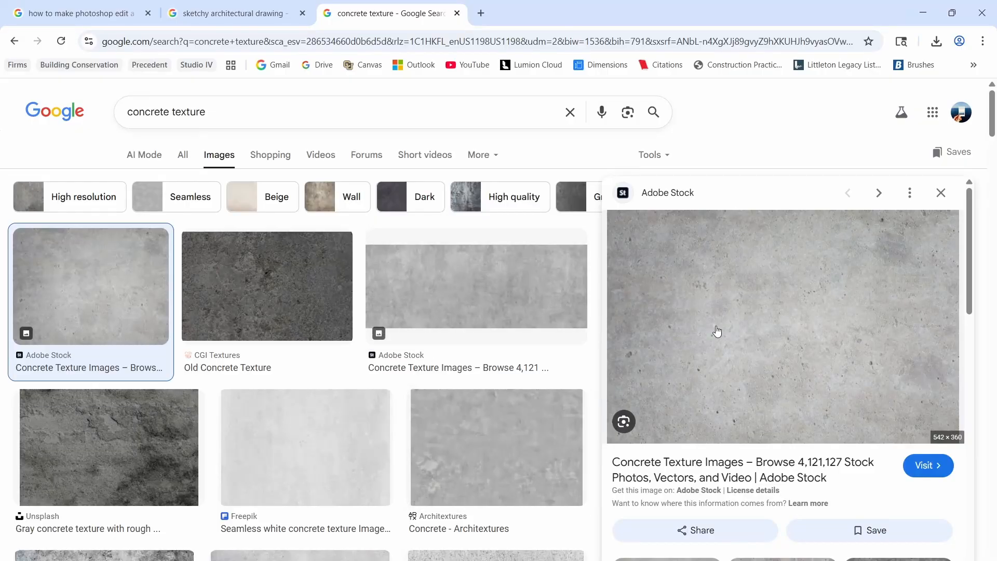
right_click(736, 327)
click(764, 227)
key(alt+Tab)
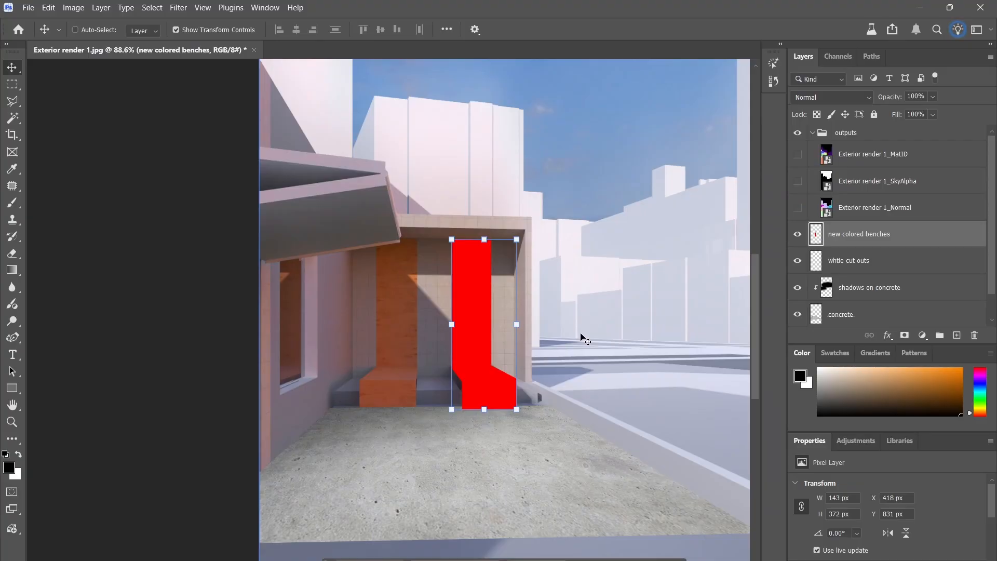
Paste the concrete texture over the red bench panel and clip it to the "new colored benches" layer.
key(ctrl+v)
drag(577, 338, 535, 325)
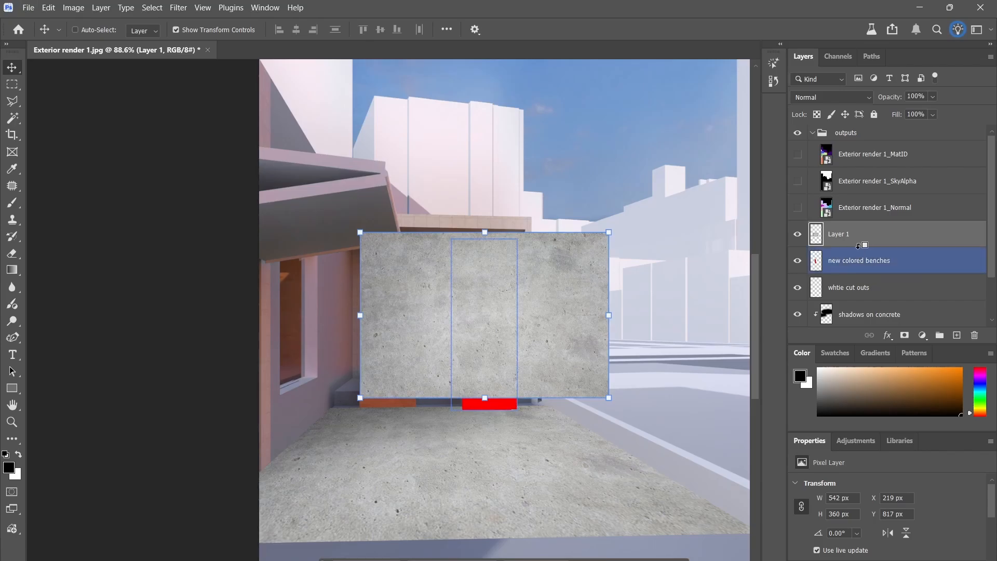
alt+click(859, 245)
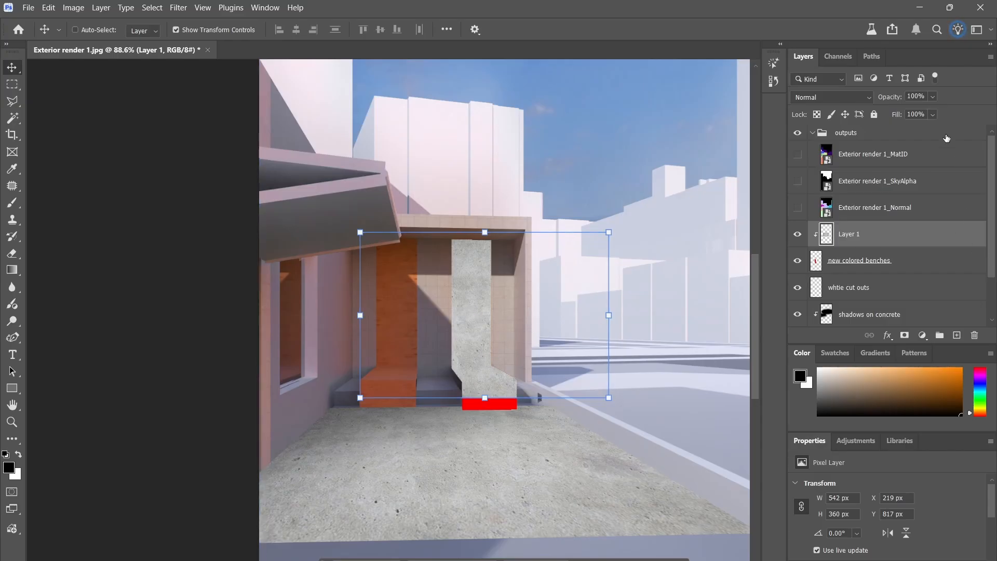
Set the clipped concrete texture layer's blend mode to Hard Light.
click(932, 97)
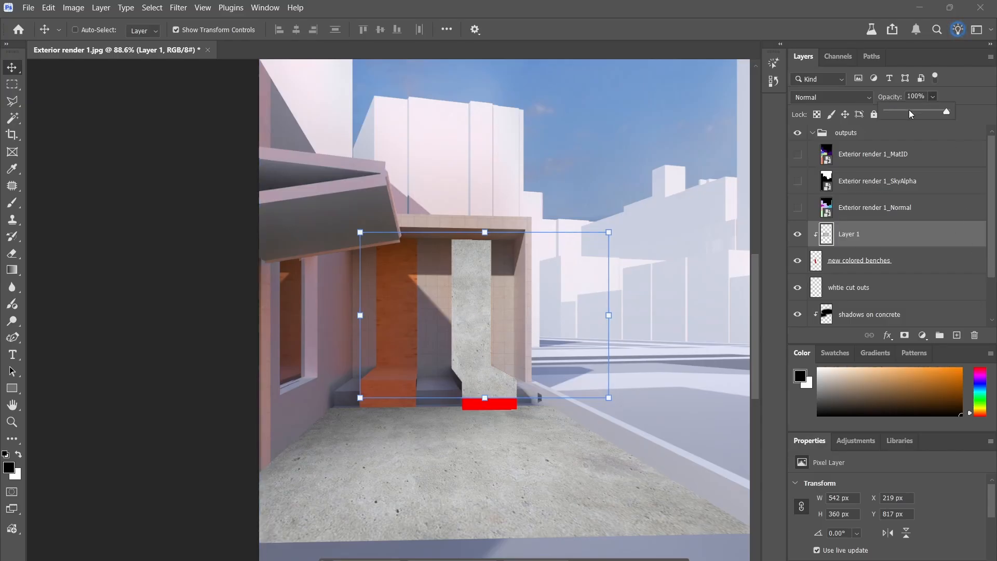
click(952, 99)
click(855, 98)
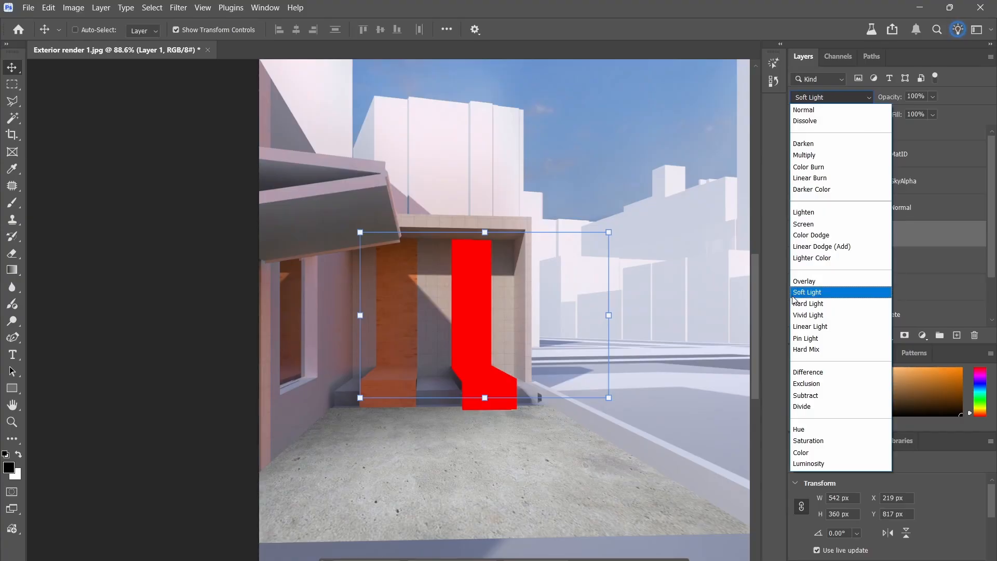
click(808, 304)
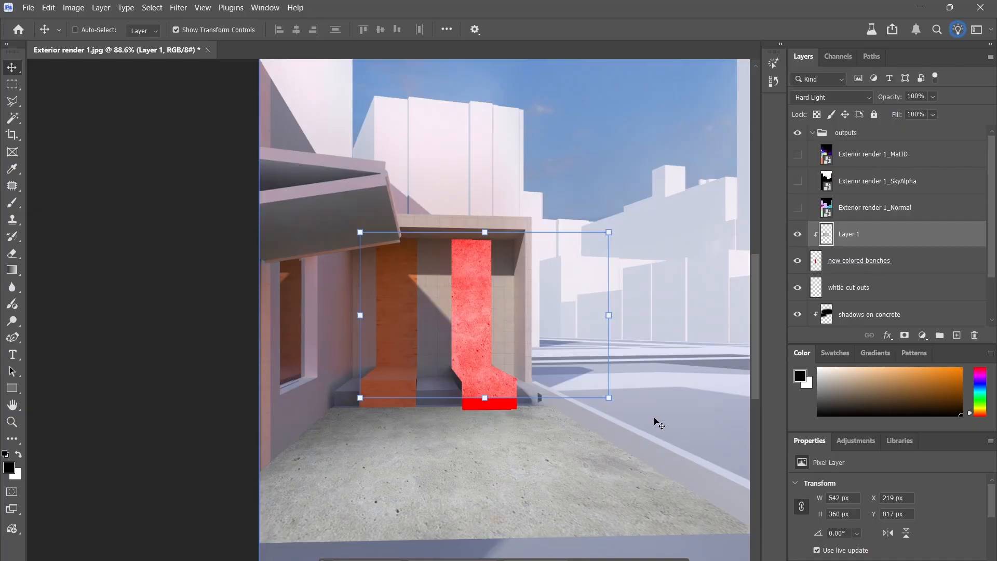
click(667, 390)
click(837, 260)
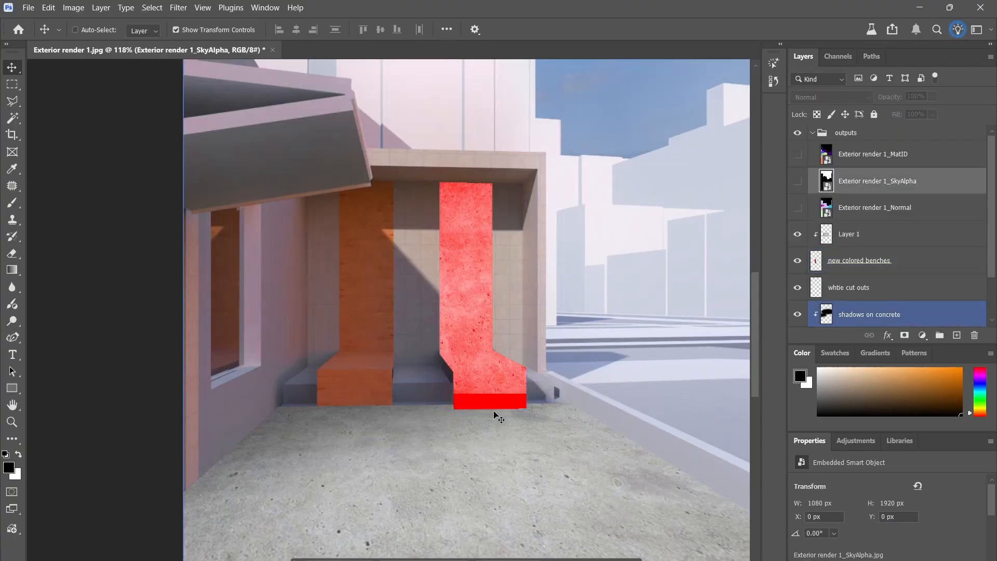
Add a layer mask to the clipped concrete texture layer, Layer 1.
alt+scroll(496, 409, up, 9)
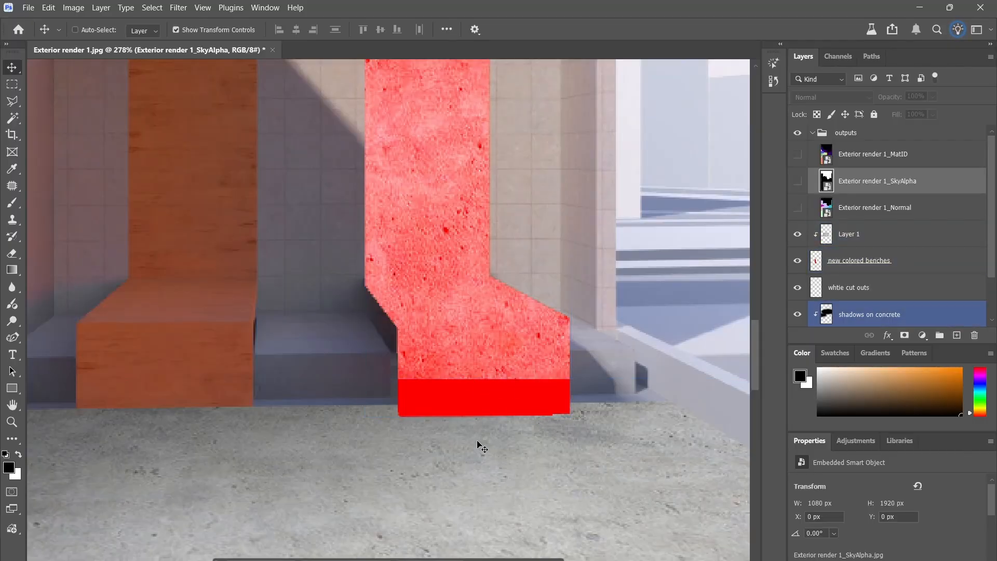
alt+scroll(475, 424, down, 8)
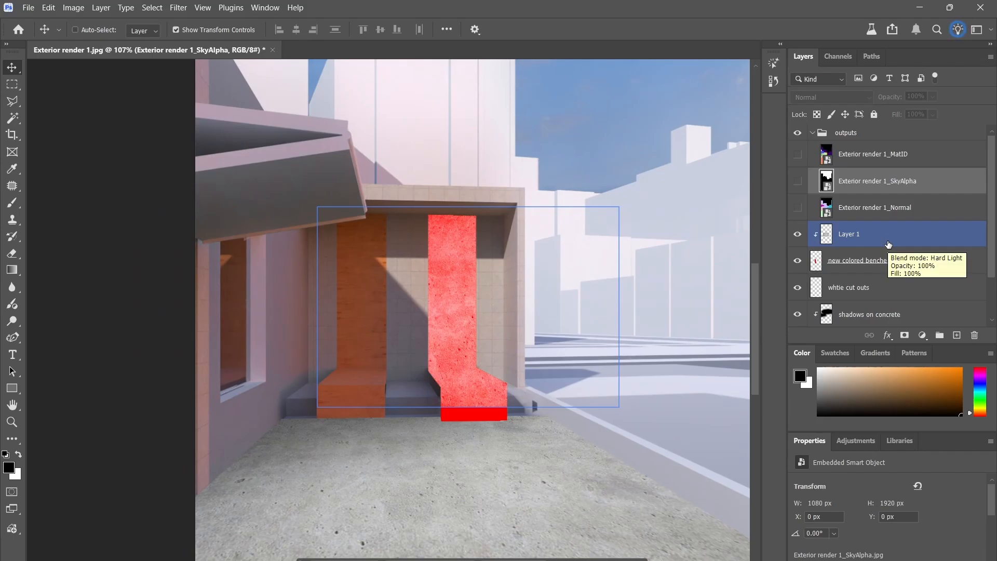
click(865, 239)
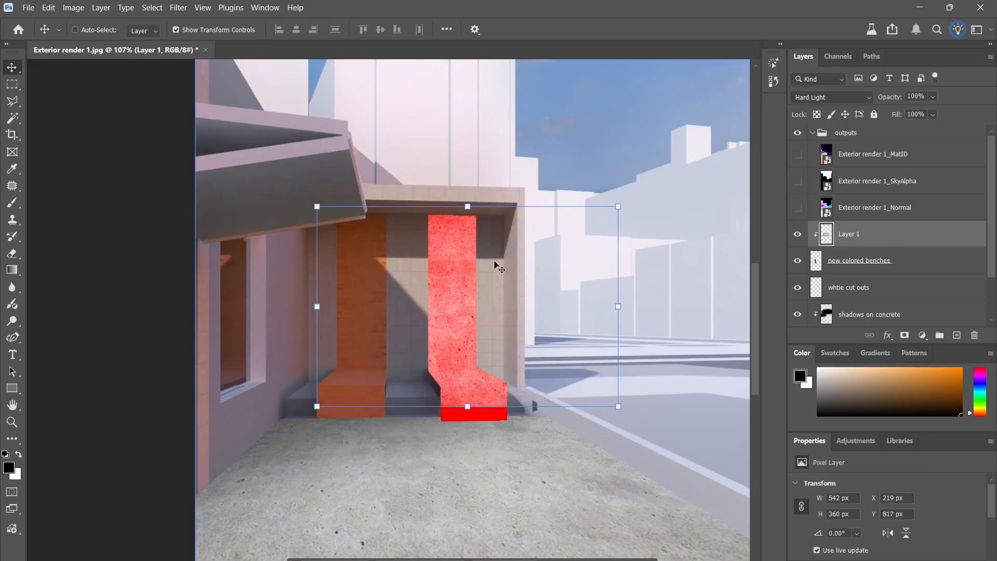
click(906, 337)
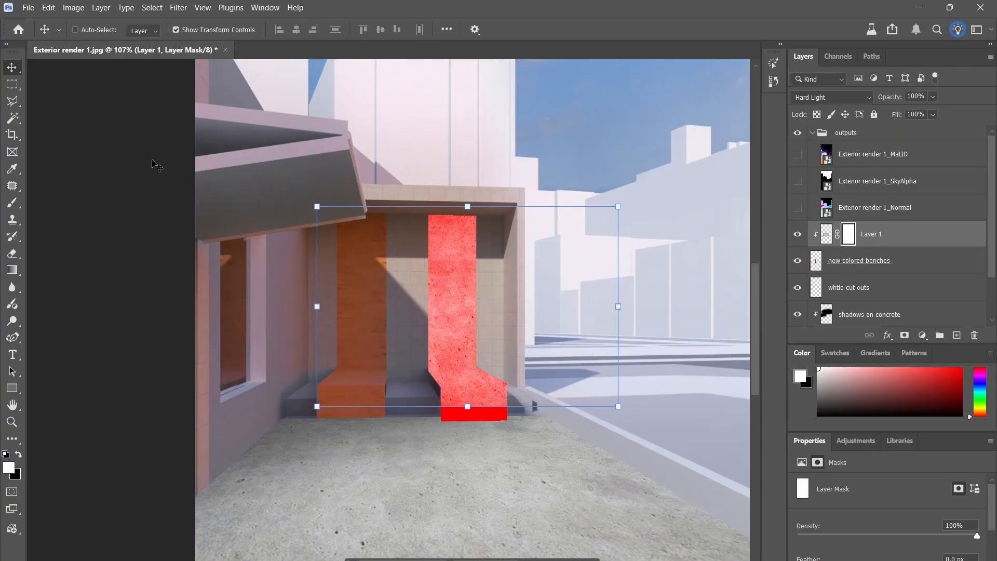
Activate the Brush tool and swap the mask painting colors so that black is the foreground.
key(b)
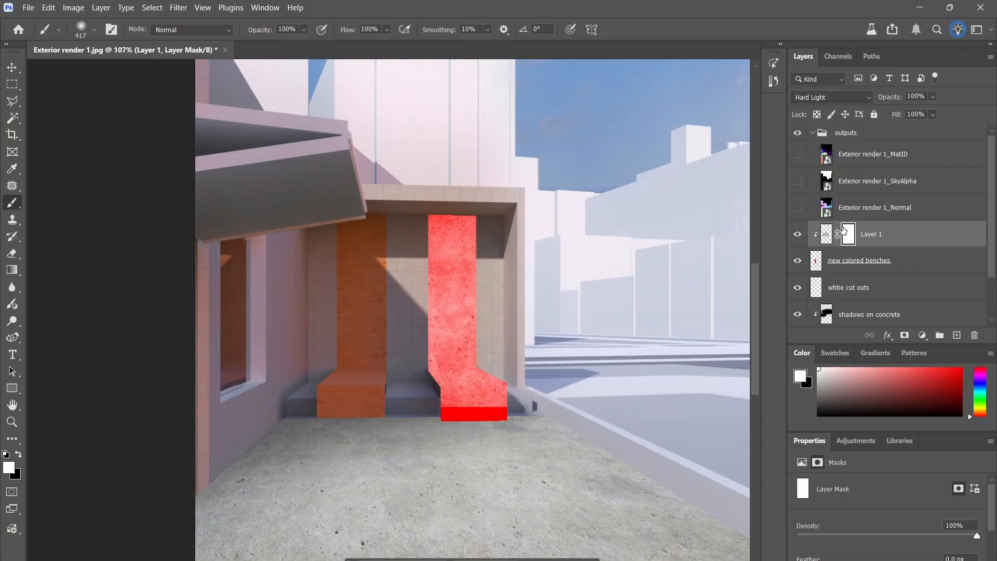
click(20, 454)
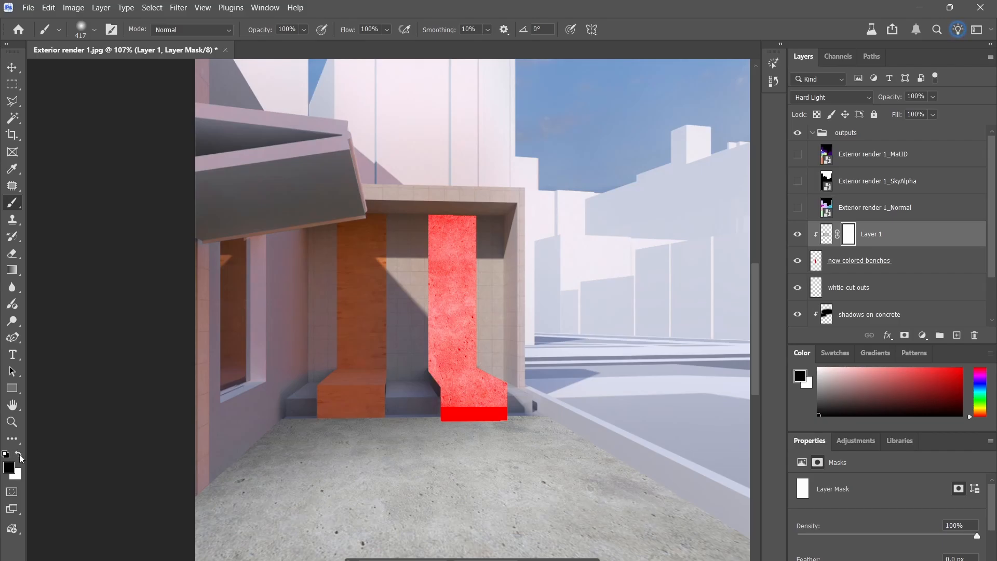
click(20, 454)
click(20, 454)
click(20, 454)
click(20, 454)
click(20, 454)
click(20, 453)
click(19, 454)
click(20, 454)
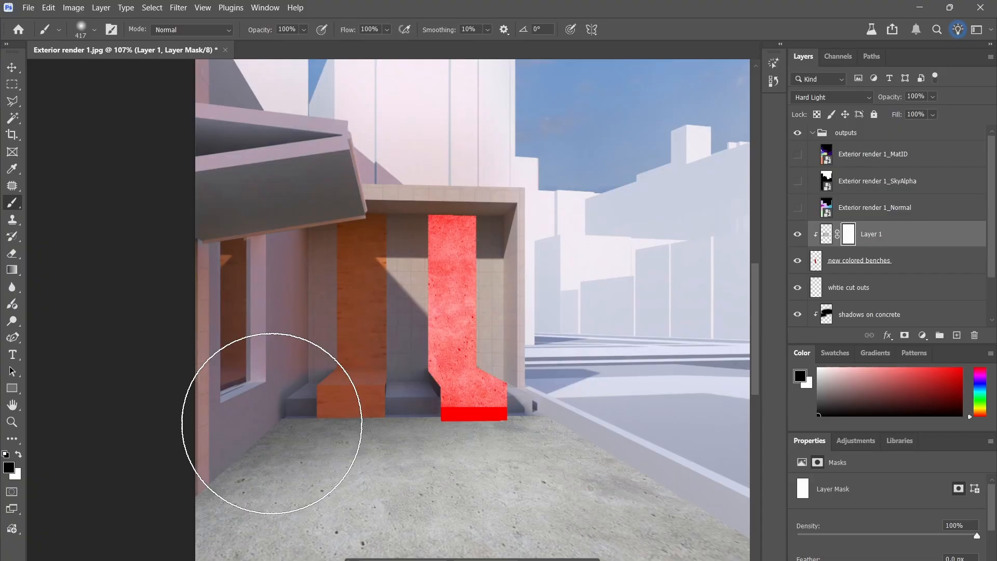
key(x)
key(x)
key(x)
key(x)
key(x)
key(x)
key(x)
key(x)
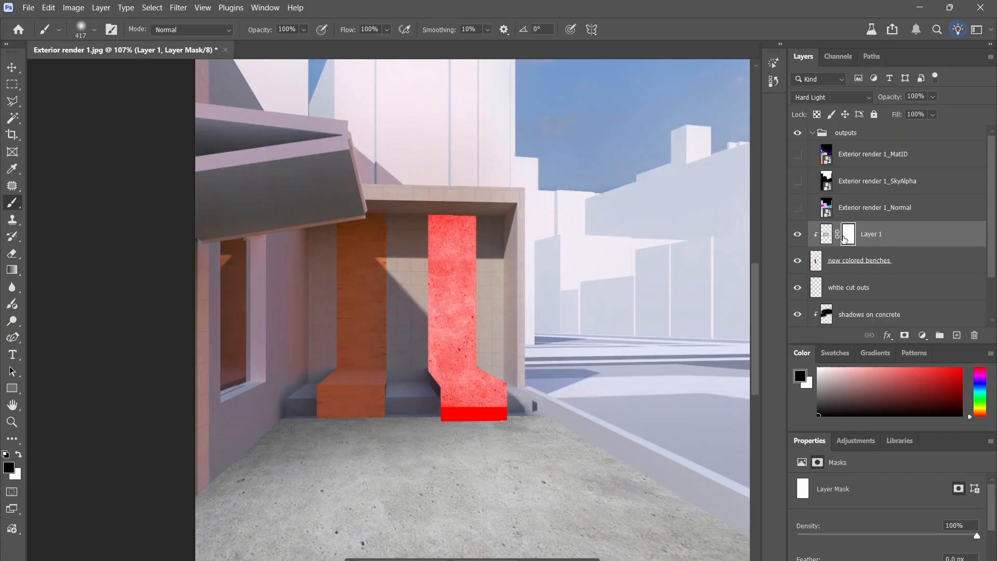
Set the brush size to 165 px and paint black on the mask to fade the texture at the red bench's base.
right_click(512, 370)
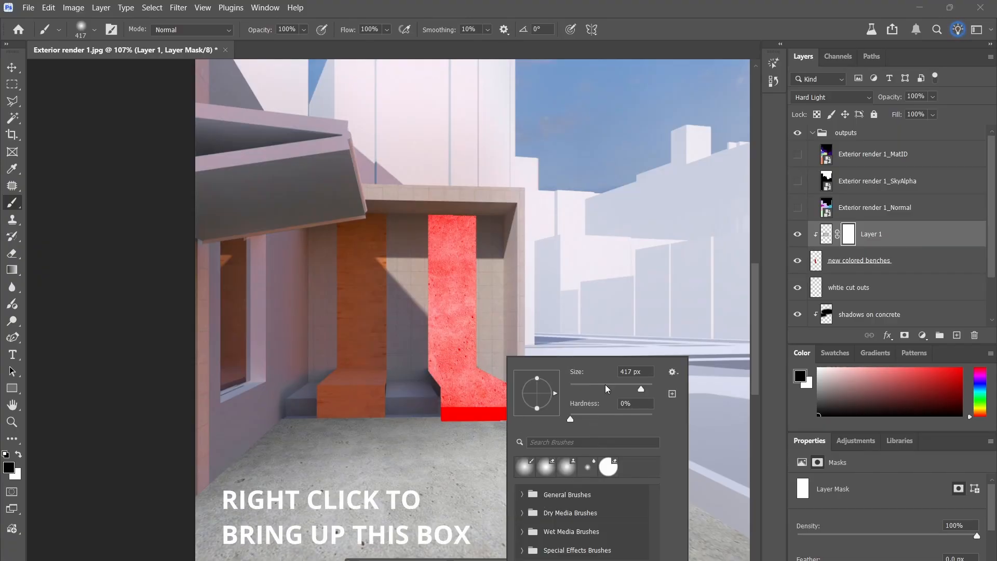
mouse_move(641, 388)
mouse_down()
mouse_move(615, 386)
mouse_move(624, 385)
mouse_up()
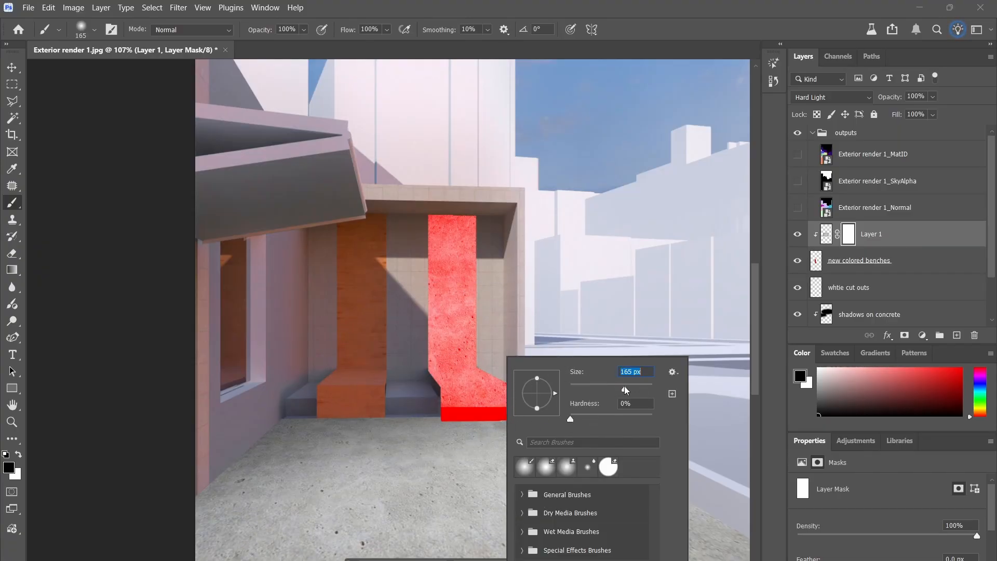
click(443, 385)
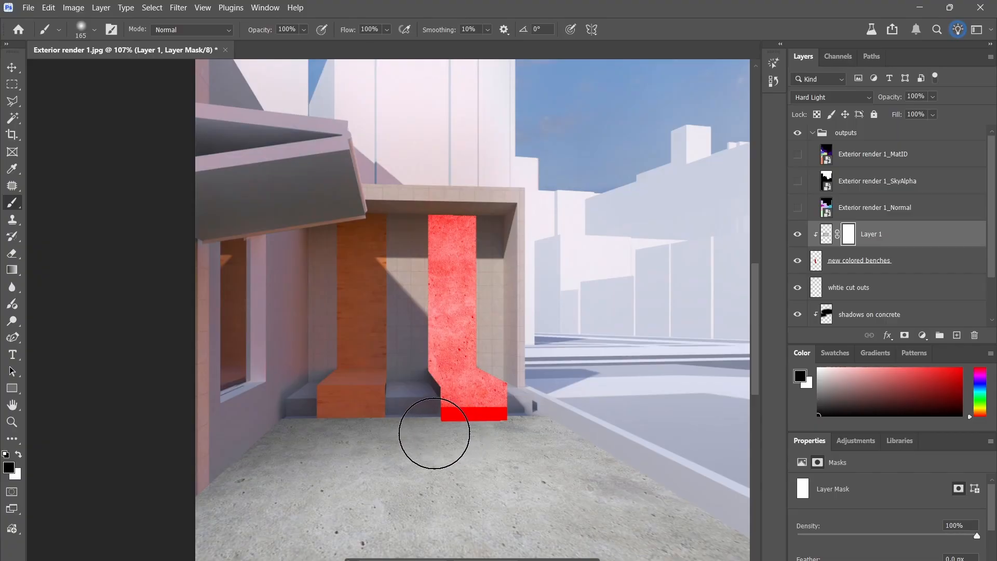
mouse_move(434, 436)
mouse_down()
mouse_move(632, 441)
mouse_move(461, 447)
mouse_up()
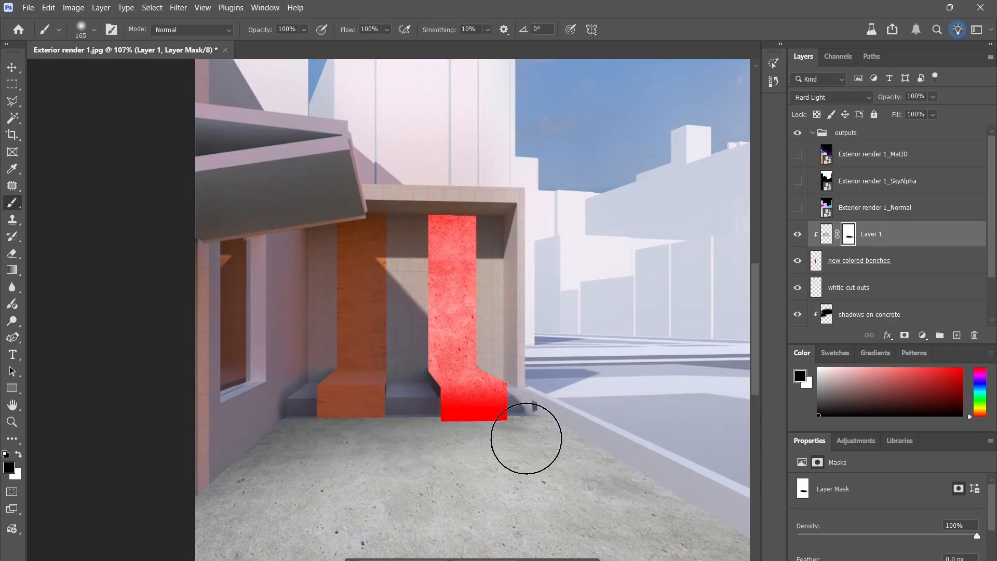
alt+scroll(531, 406, up, 4)
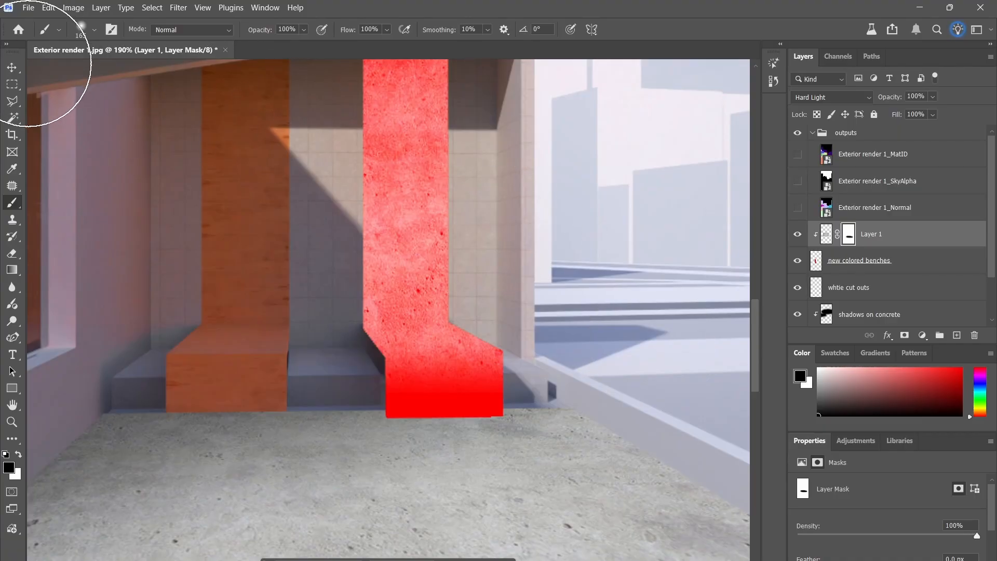
Paste another copy of the concrete texture and move it up over the sky above the building.
click(11, 68)
alt+scroll(328, 210, down, 2)
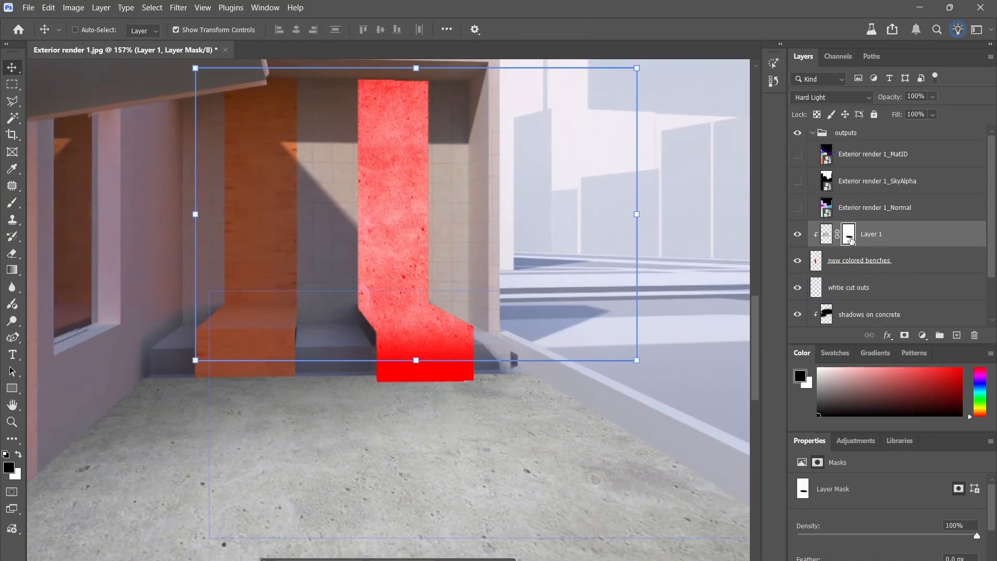
alt+scroll(296, 234, down, 2)
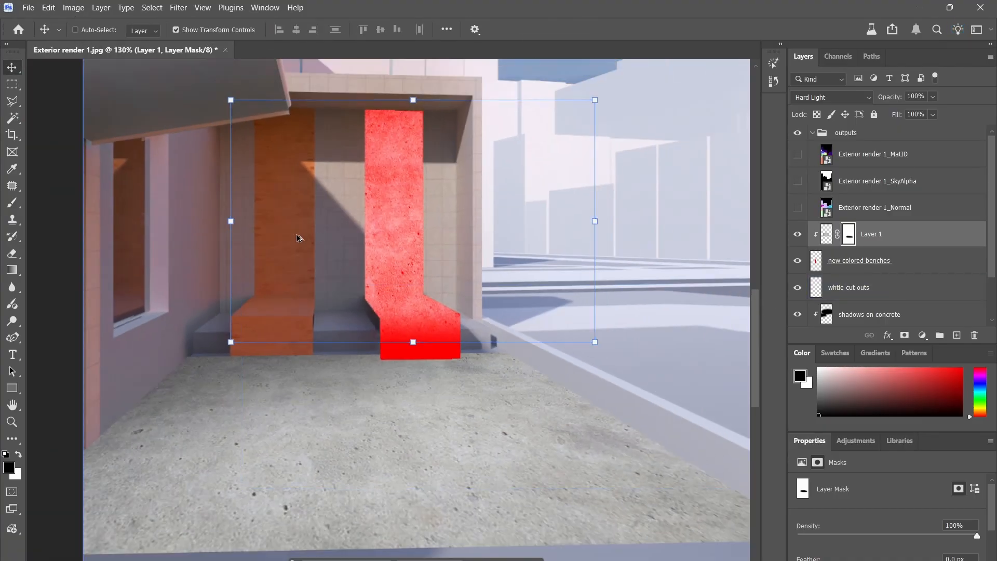
key(ctrl+v)
alt+scroll(265, 351, down, 2)
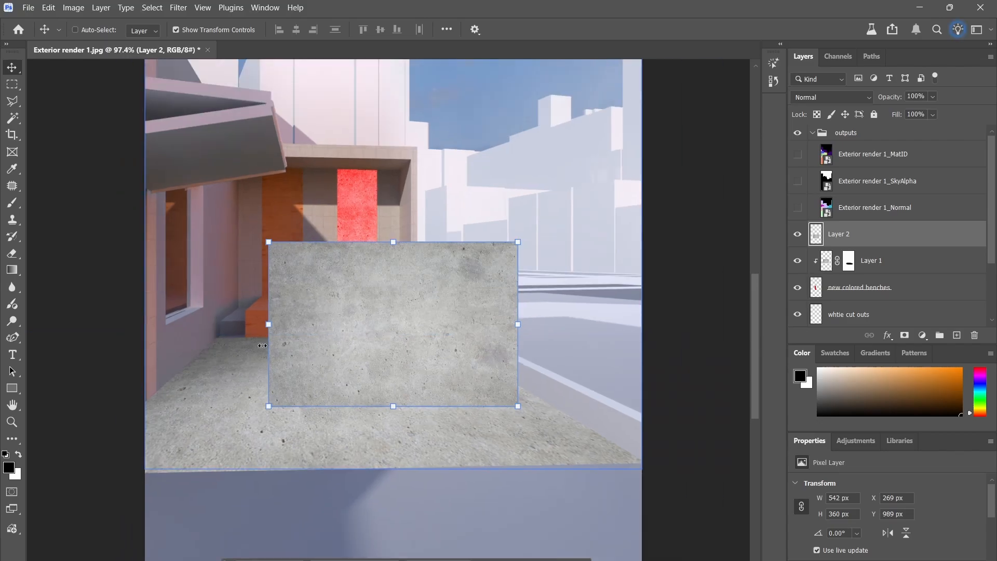
drag(430, 318, 460, 416)
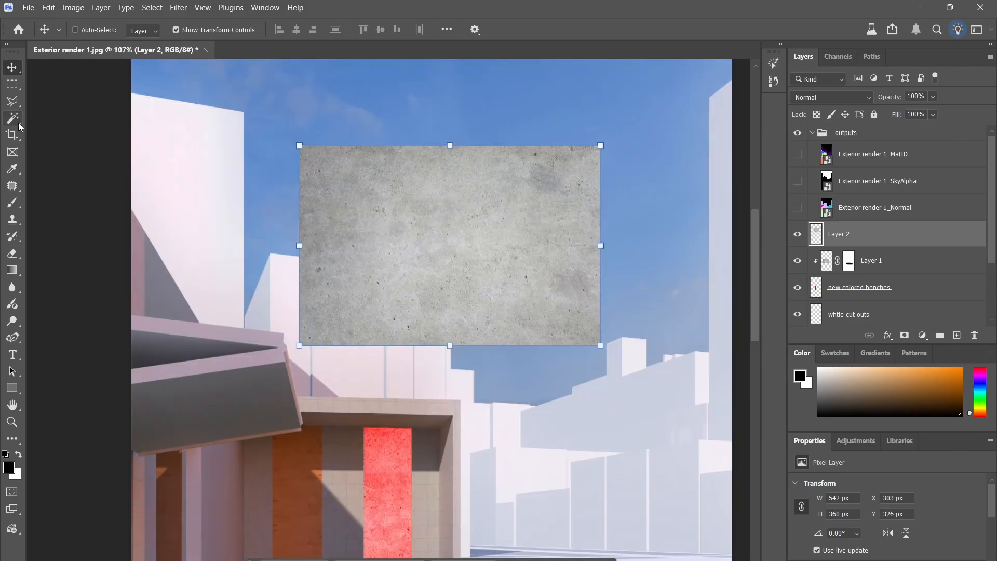
Select a rectangular area of about 338 by 209 px inside the pasted concrete texture with the Marquee tool.
key(m)
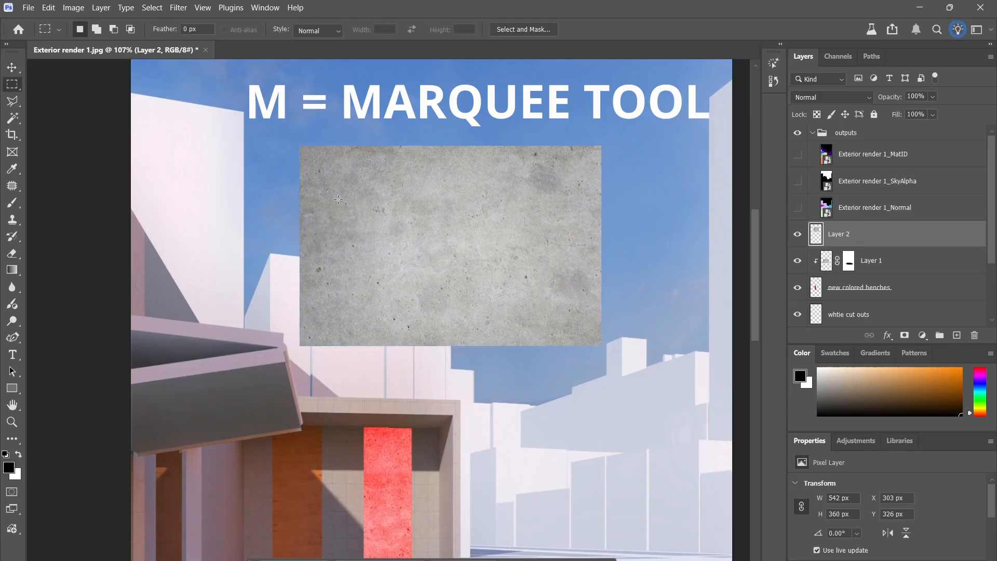
drag(357, 178, 556, 298)
drag(334, 174, 507, 287)
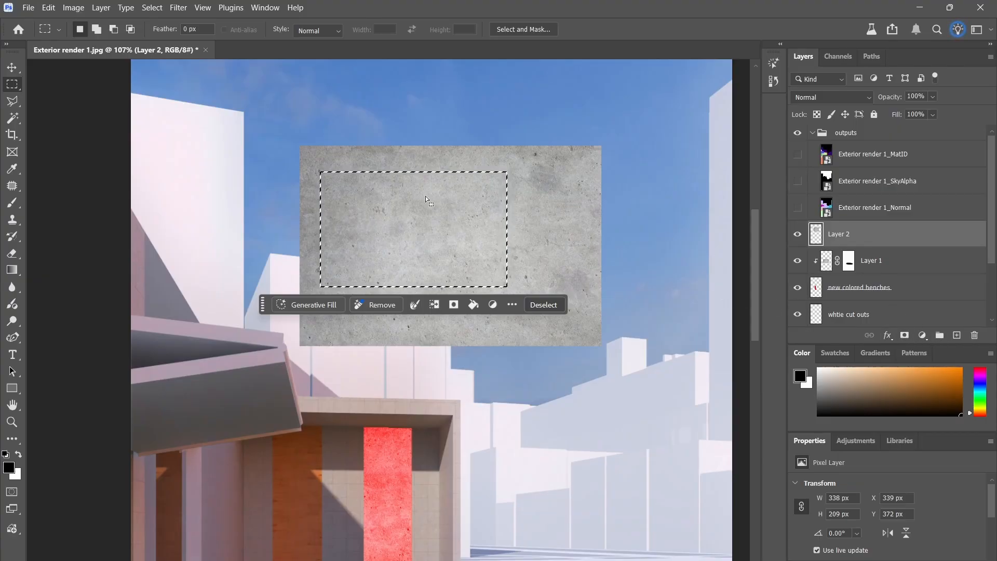
Add a layer mask from the rectangular selection to the pasted concrete texture, and delete that texture layer.
click(904, 336)
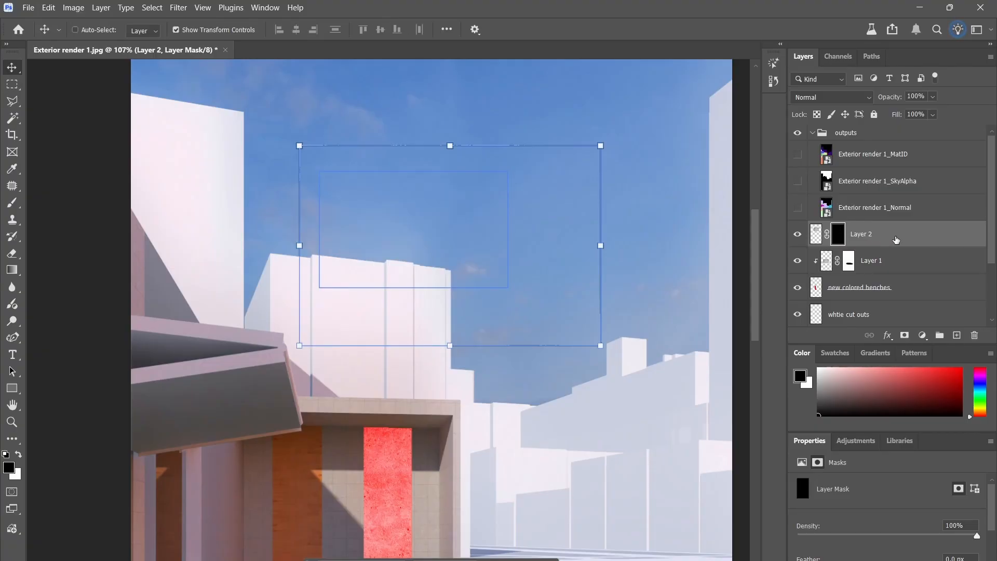
drag(895, 238, 976, 337)
alt+scroll(511, 238, down, 4)
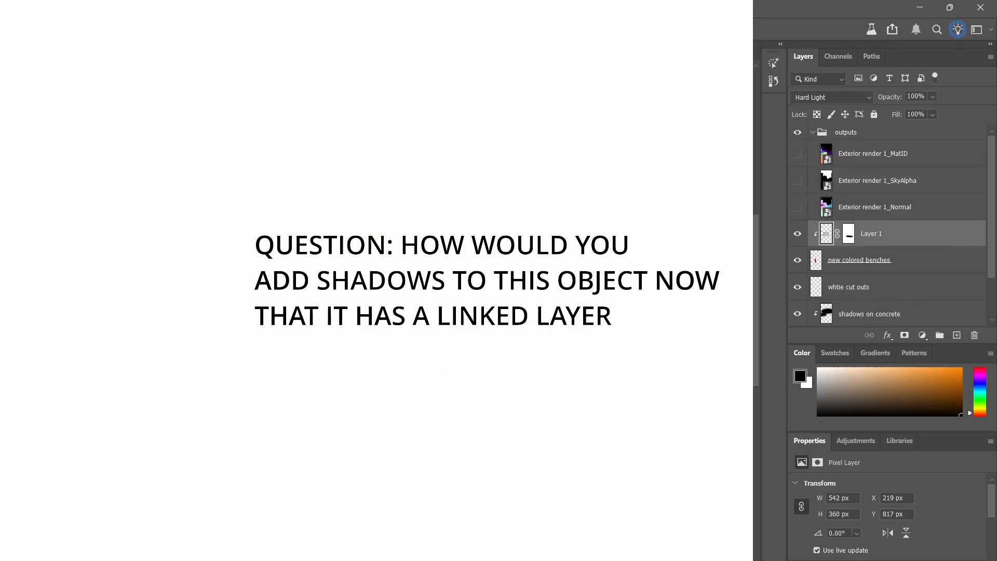
drag(490, 431, 478, 370)
alt+scroll(450, 364, up, 5)
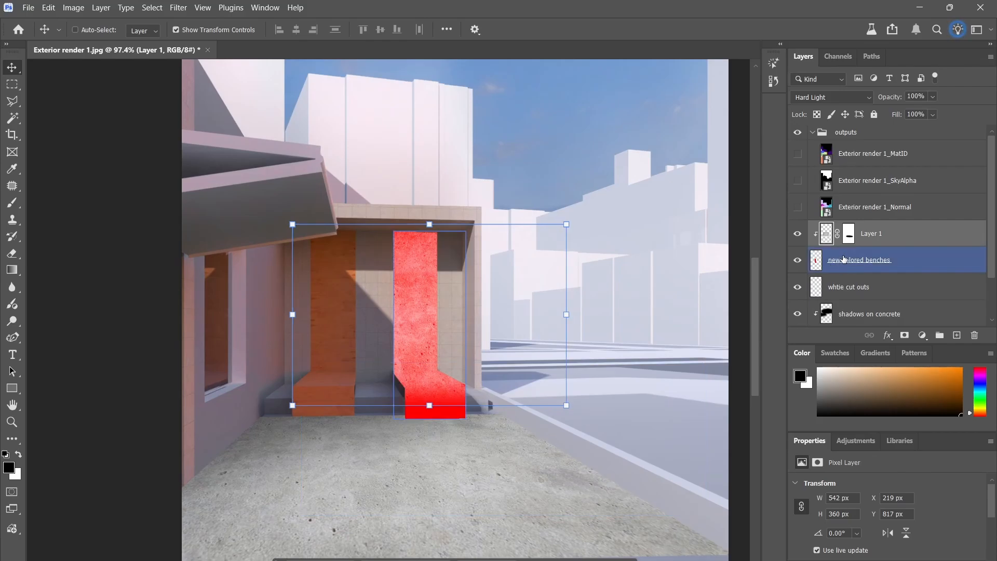
click(845, 261)
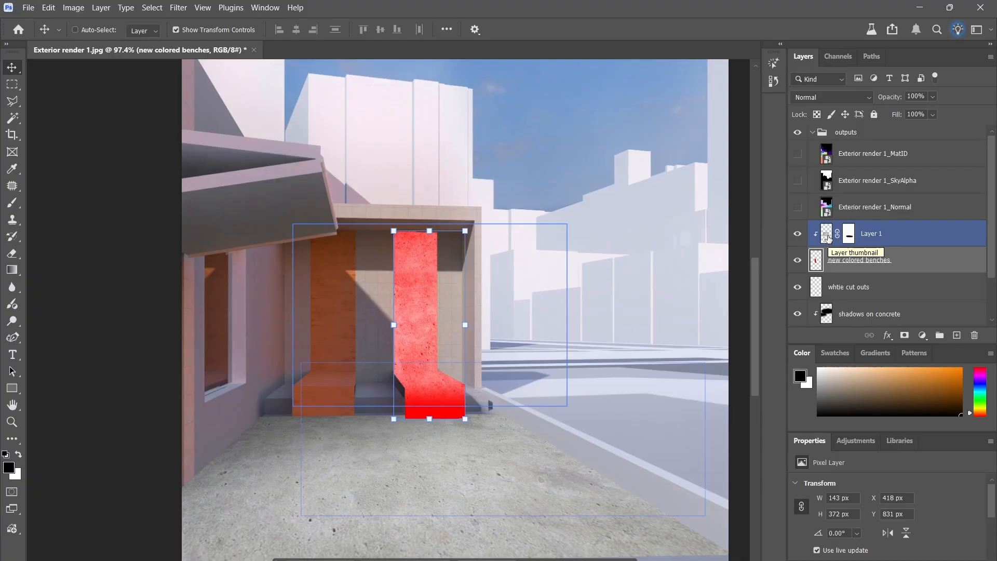
click(828, 239)
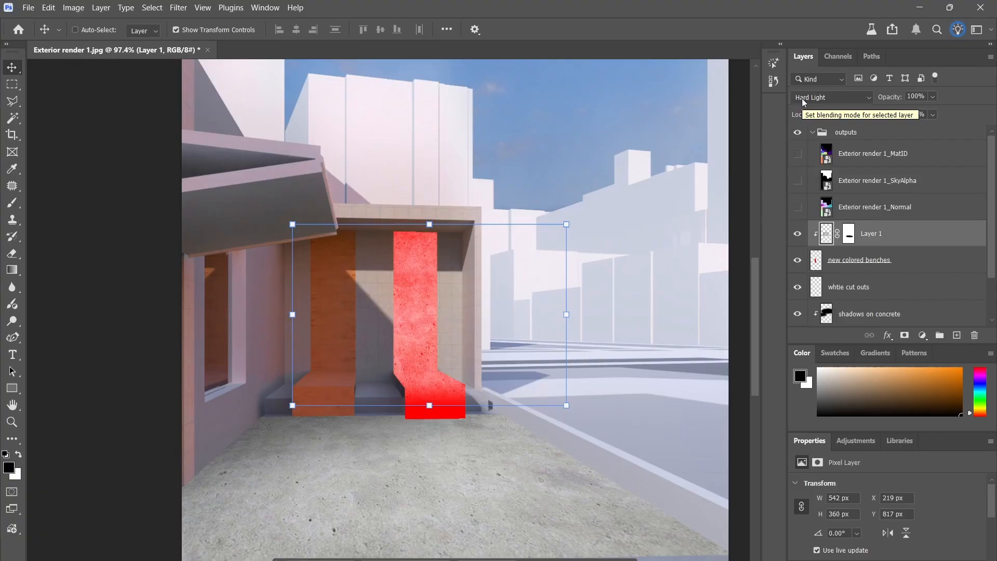
click(852, 264)
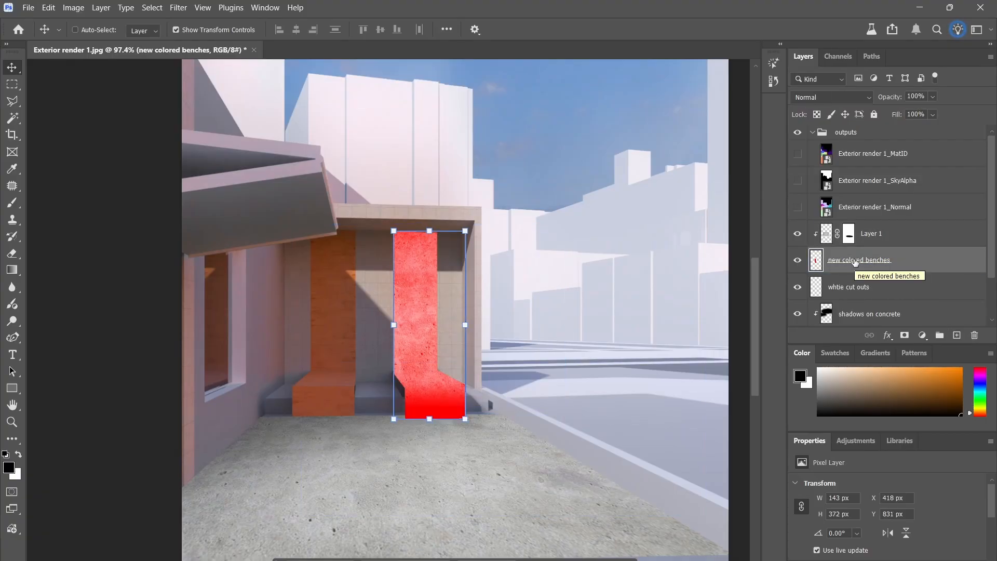
click(957, 335)
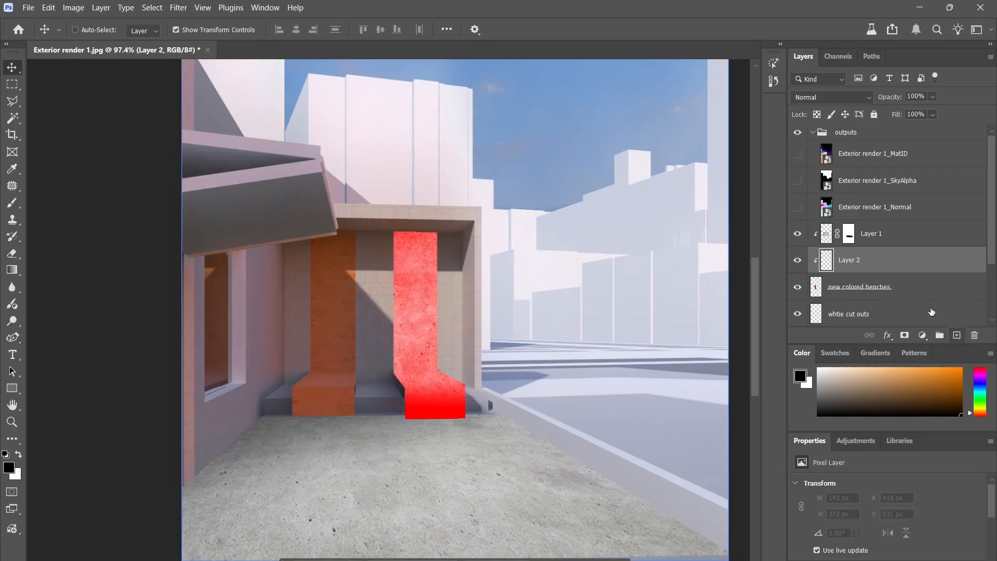
key(Delete)
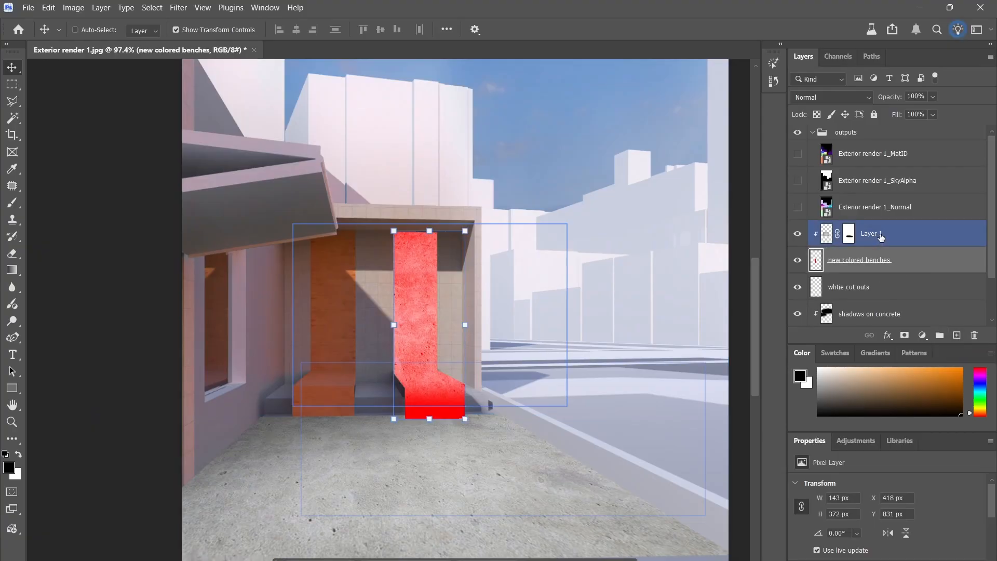
click(880, 238)
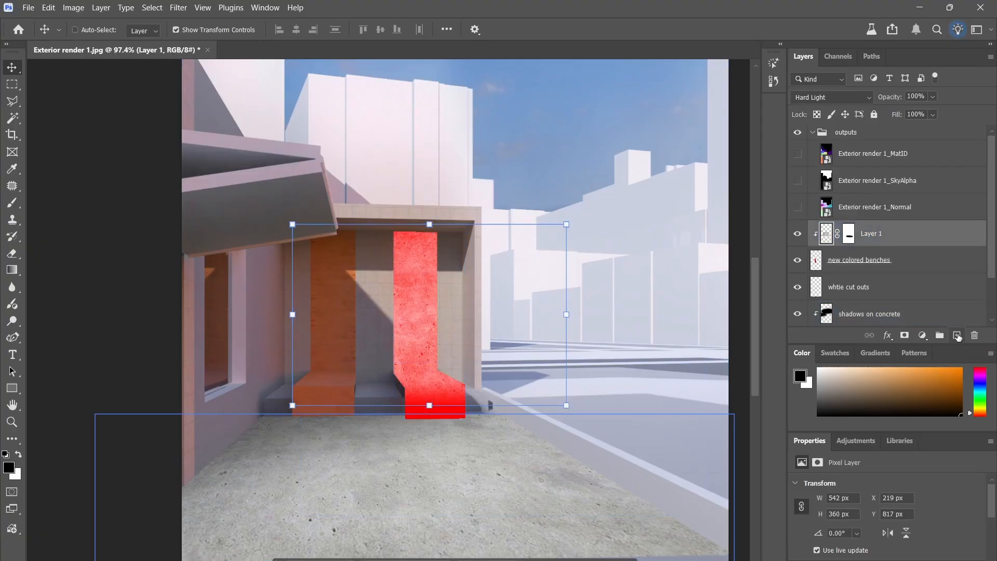
click(956, 335)
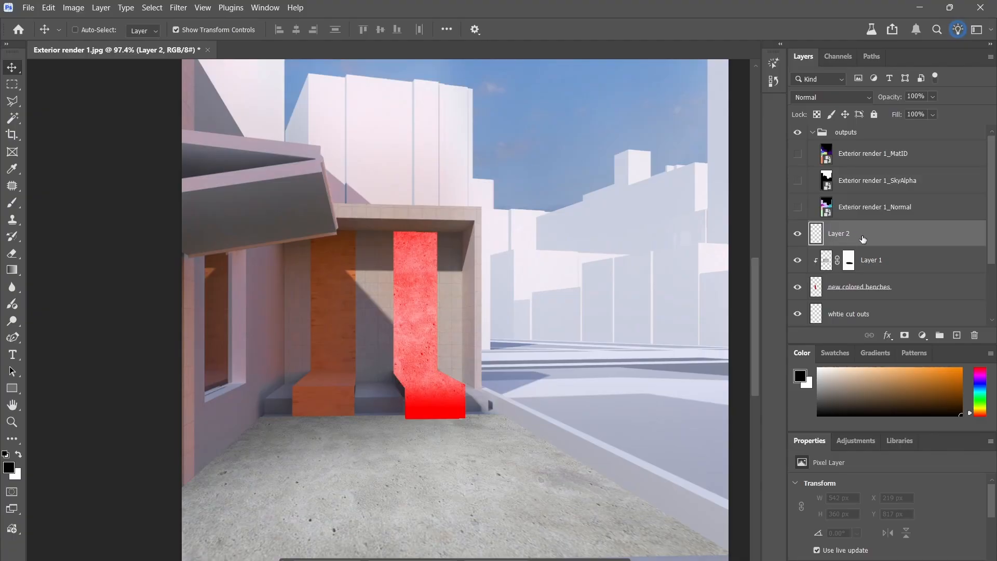
key(ctrl+z)
Add an empty clipped layer directly above the new colored benches layer and name it "shadows".
click(885, 262)
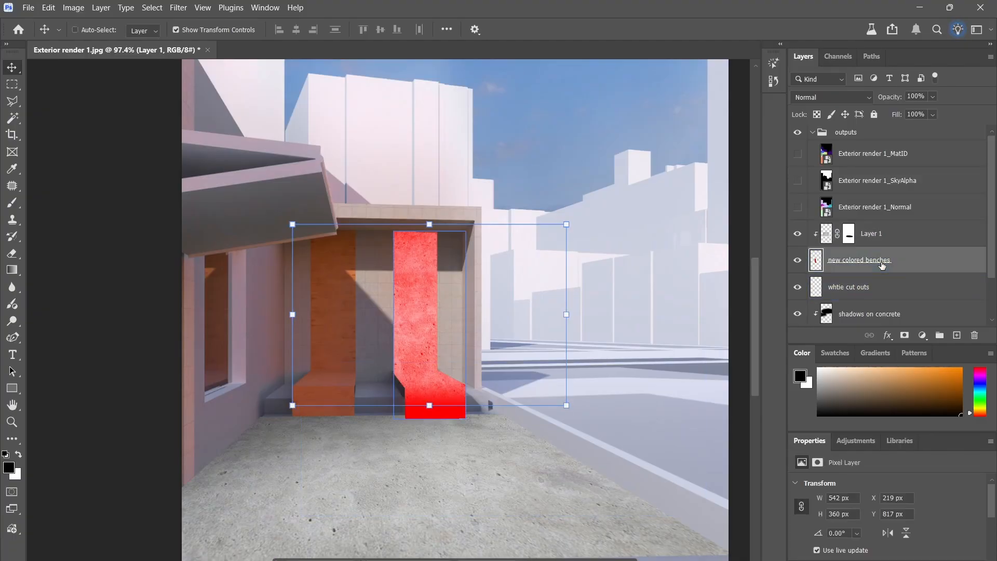
click(958, 336)
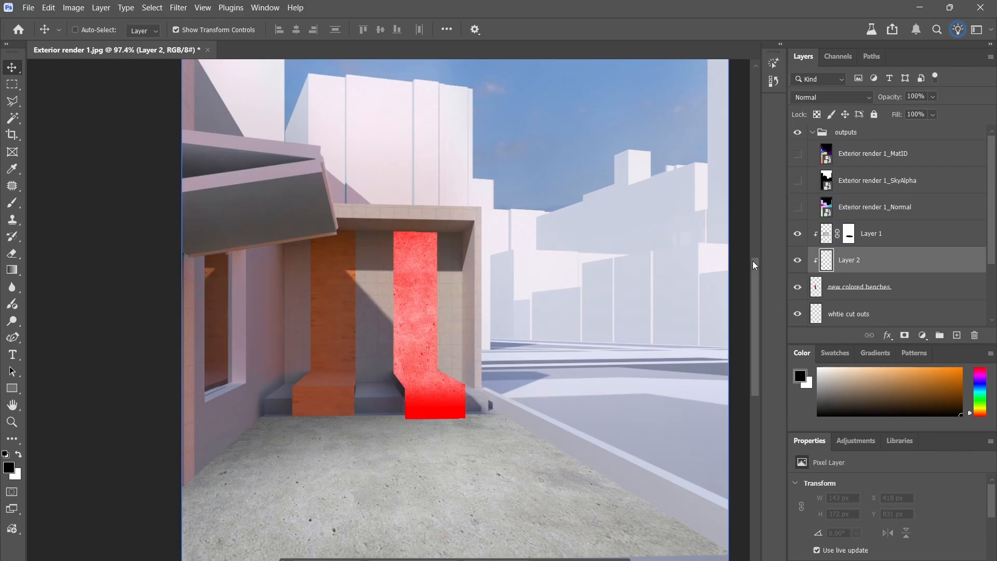
double_click(850, 259)
text(shadows)
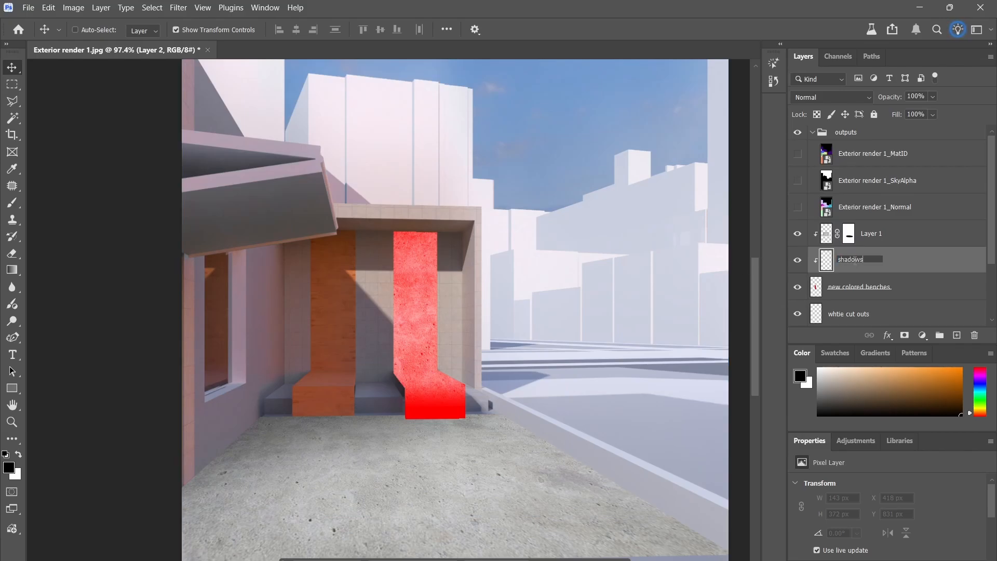
key(Return)
Paint black strokes with the 165 px brush over the red bench on the shadows layer, undoing the stroke across its middle.
key(b)
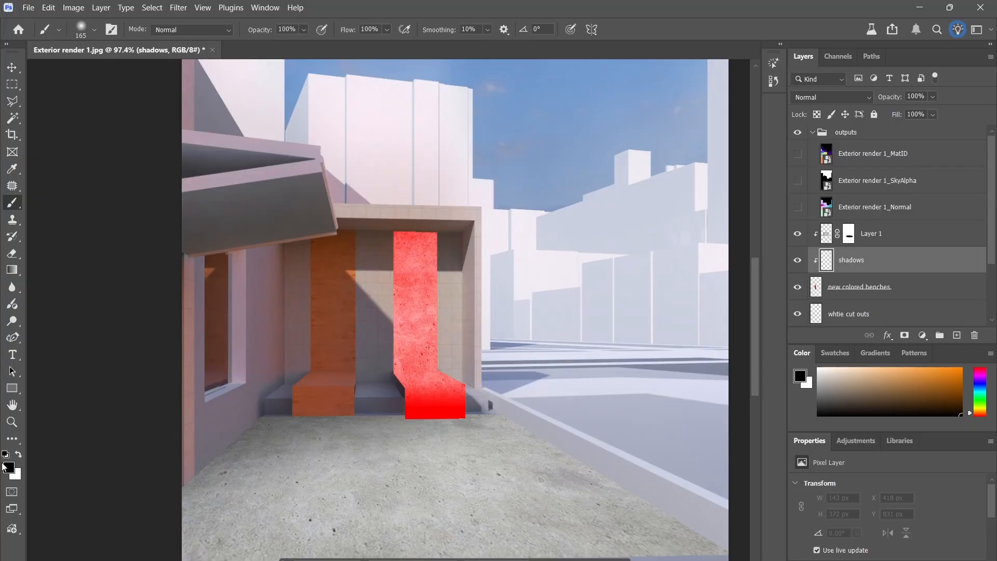
mouse_move(349, 308)
mouse_down()
mouse_move(339, 319)
mouse_move(344, 350)
mouse_move(360, 321)
mouse_up()
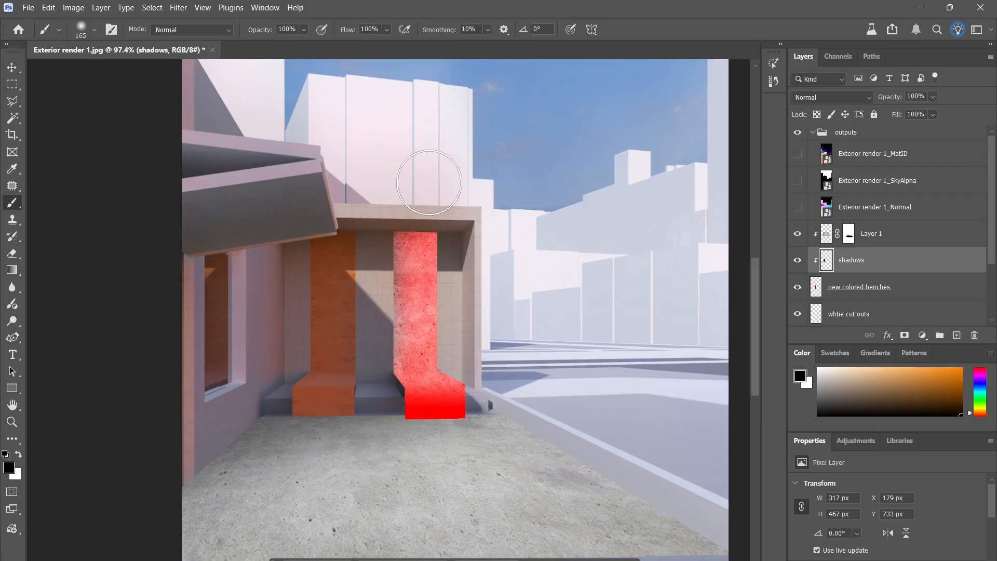
mouse_move(450, 190)
mouse_down()
mouse_move(389, 178)
mouse_move(422, 181)
mouse_move(443, 225)
mouse_move(418, 327)
mouse_up()
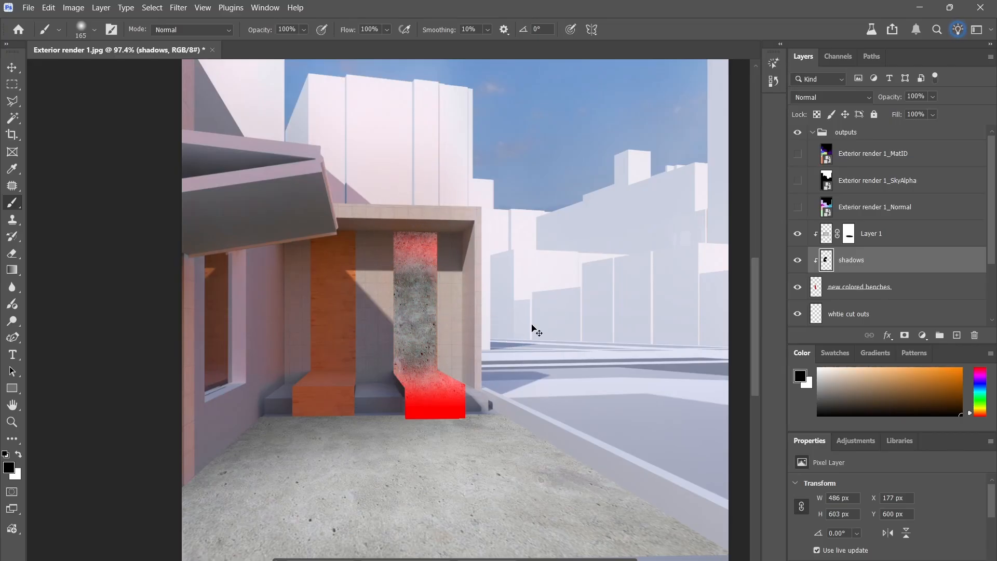
key(ctrl+z)
mouse_move(414, 174)
mouse_down()
mouse_move(370, 187)
mouse_move(341, 211)
mouse_move(353, 216)
mouse_up()
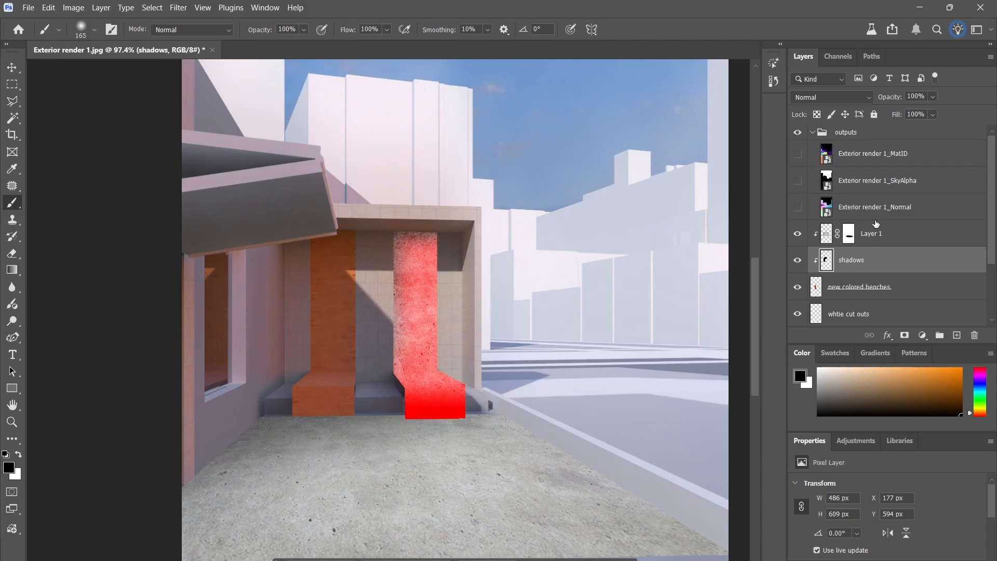
Delete the painted shadows layer beneath the bench's concrete texture.
click(918, 234)
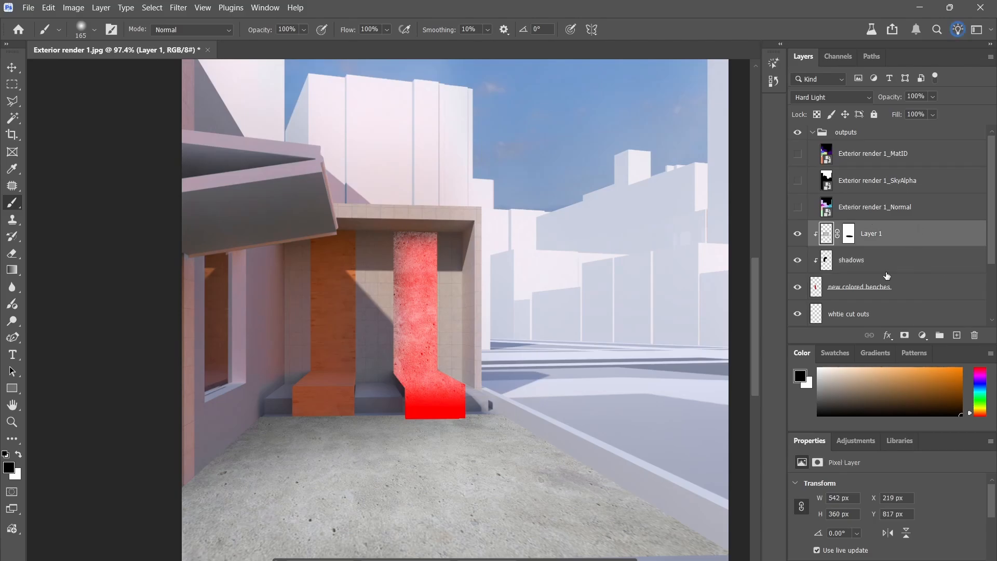
click(856, 261)
click(974, 335)
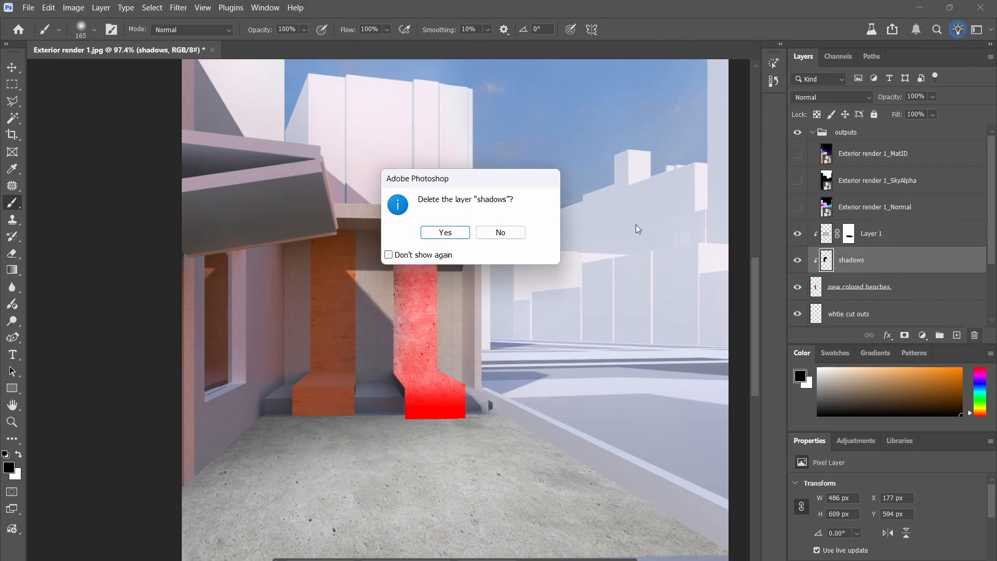
click(445, 232)
Add a new layer above the bench's concrete texture, clip it to the bench and name it "shadows".
click(885, 238)
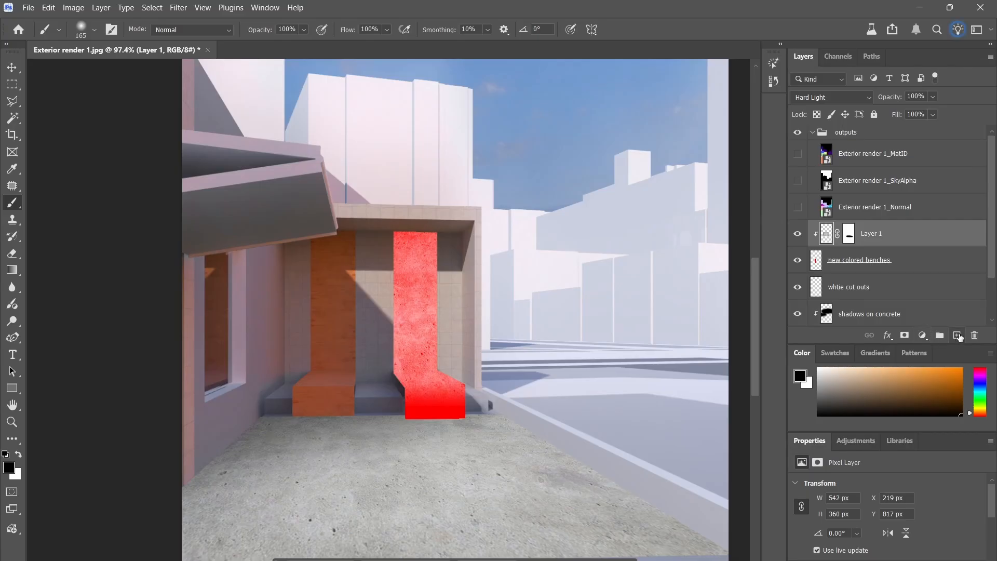
click(957, 335)
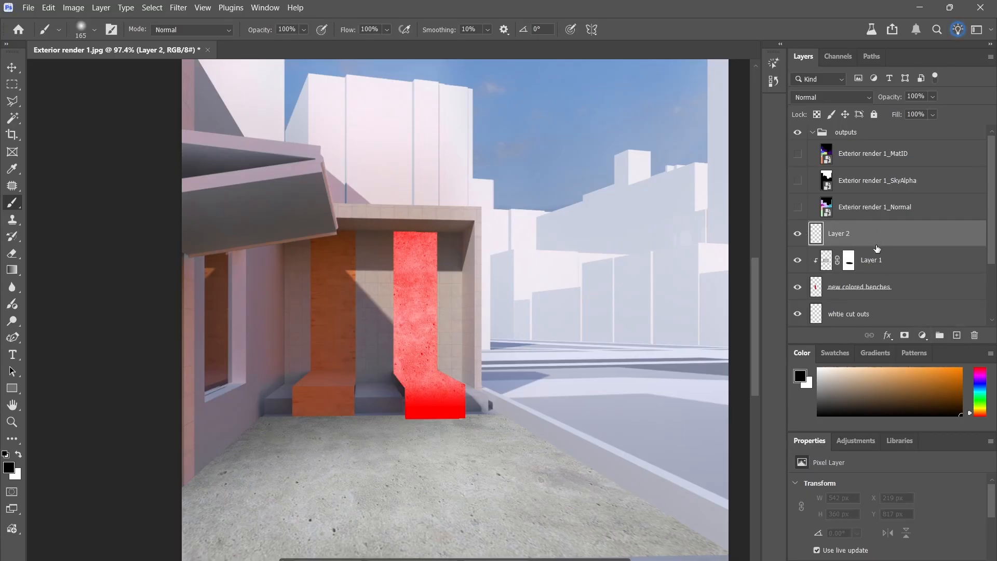
alt+click(881, 243)
double_click(849, 233)
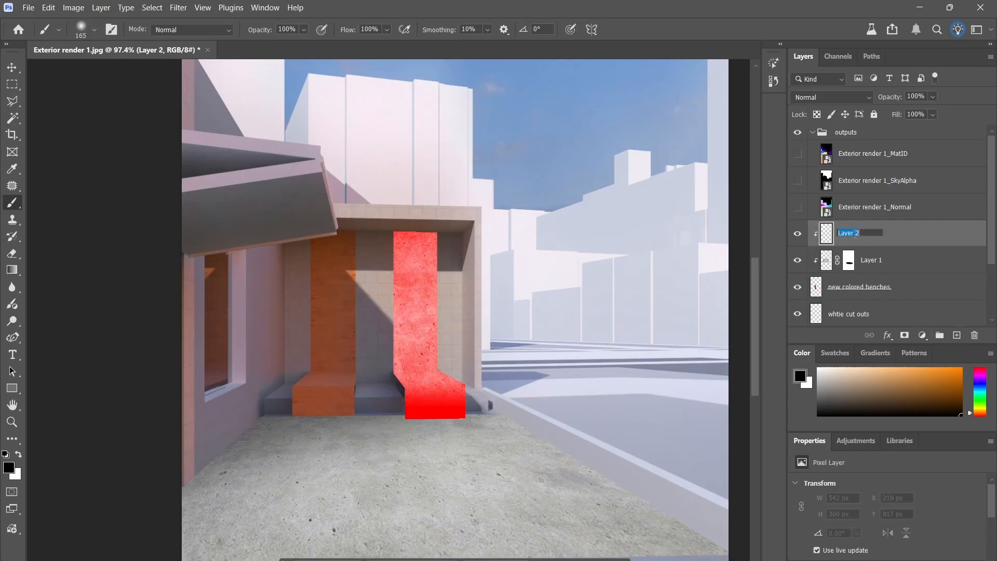
text(shadows)
key(Return)
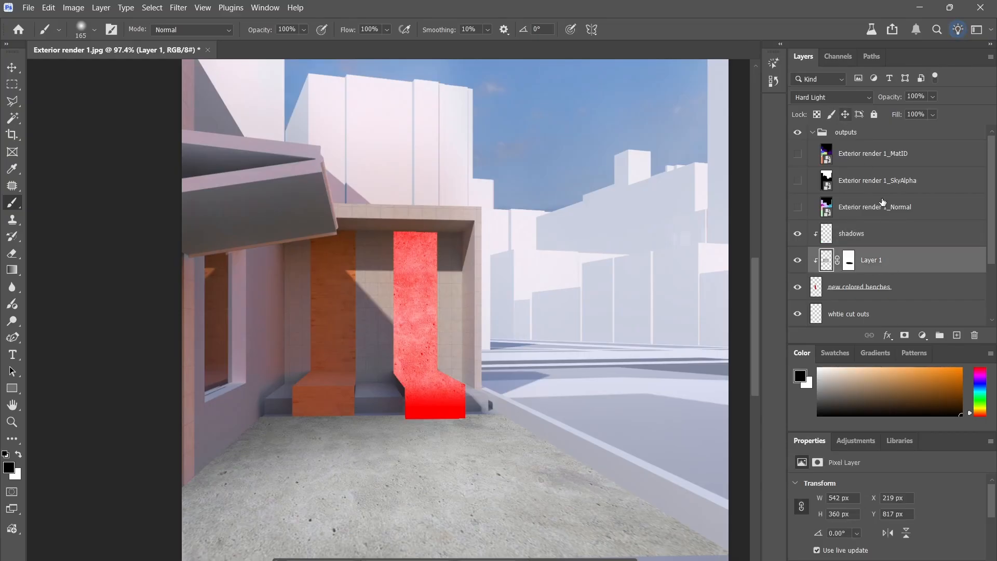
mouse_move(390, 241)
mouse_down()
mouse_move(345, 285)
mouse_move(367, 296)
mouse_move(345, 364)
mouse_up()
drag(405, 204, 469, 191)
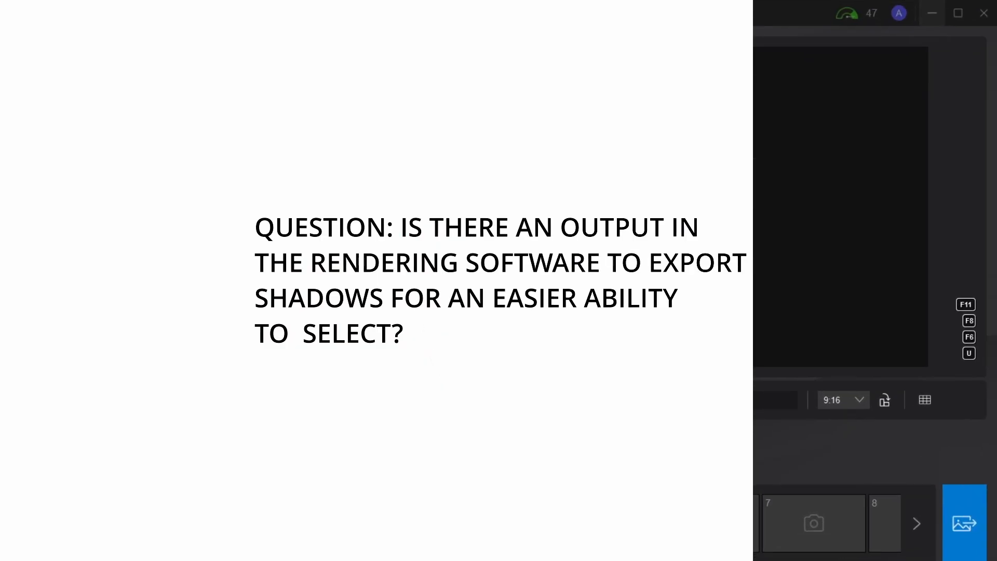
Switch to the rendering software and open its photo render options.
click(974, 525)
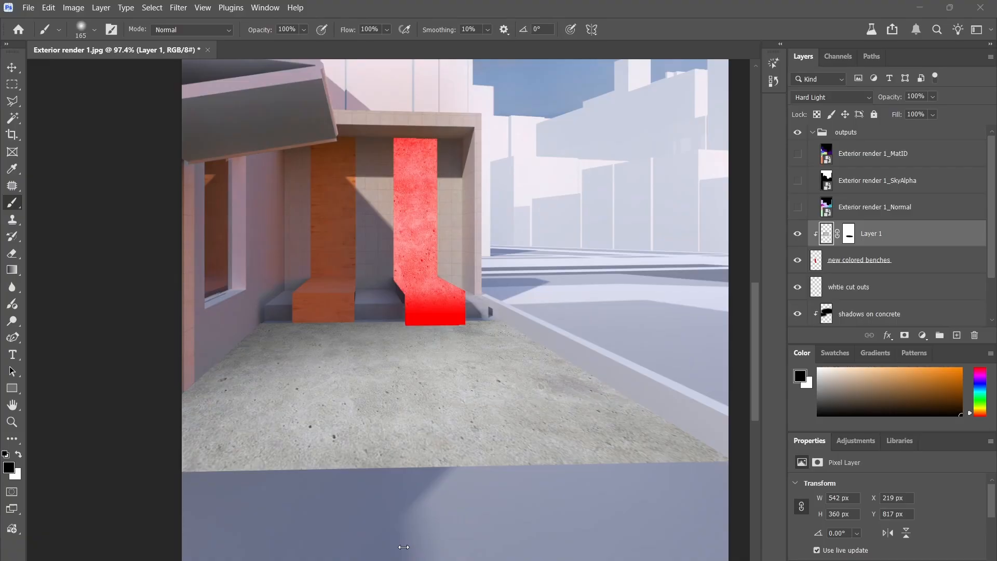
Add an empty clipped layer directly above the new colored benches layer and name it "shadows".
alt+scroll(483, 387, down, 2)
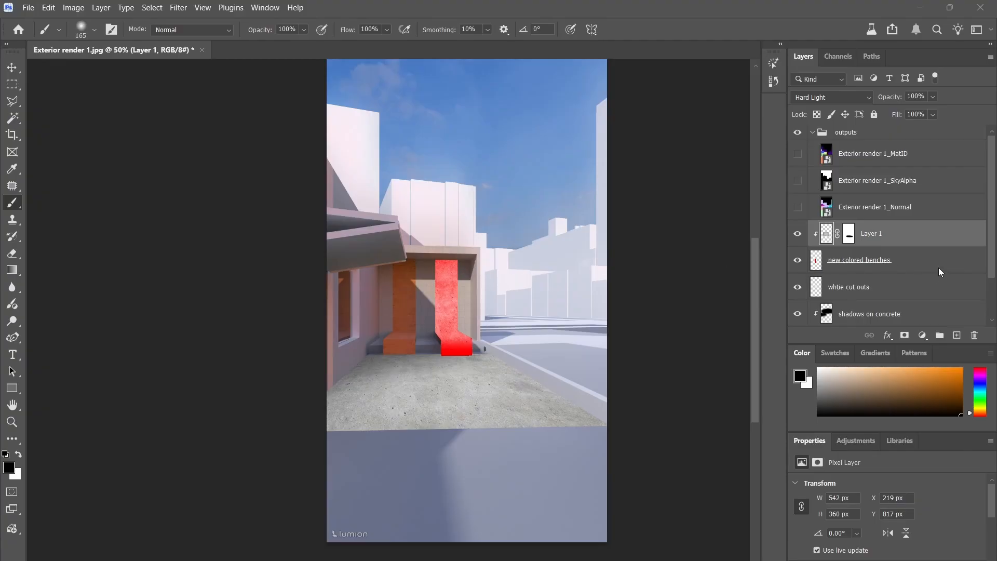
click(907, 267)
click(957, 335)
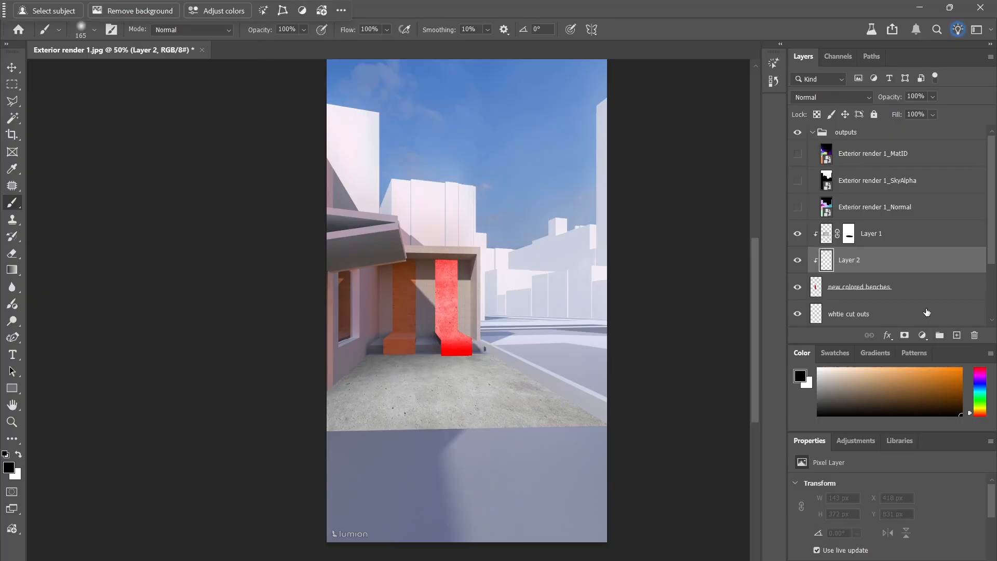
double_click(857, 261)
text(shadows)
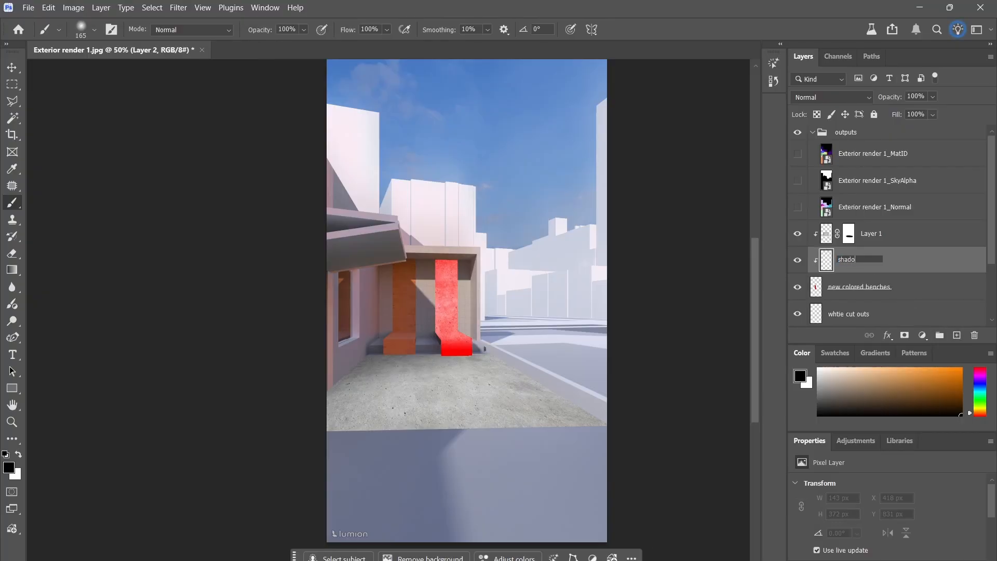
key(Return)
Add another clipped layer above the shadows layer and name it "highlights".
click(957, 335)
double_click(857, 260)
text(highl)
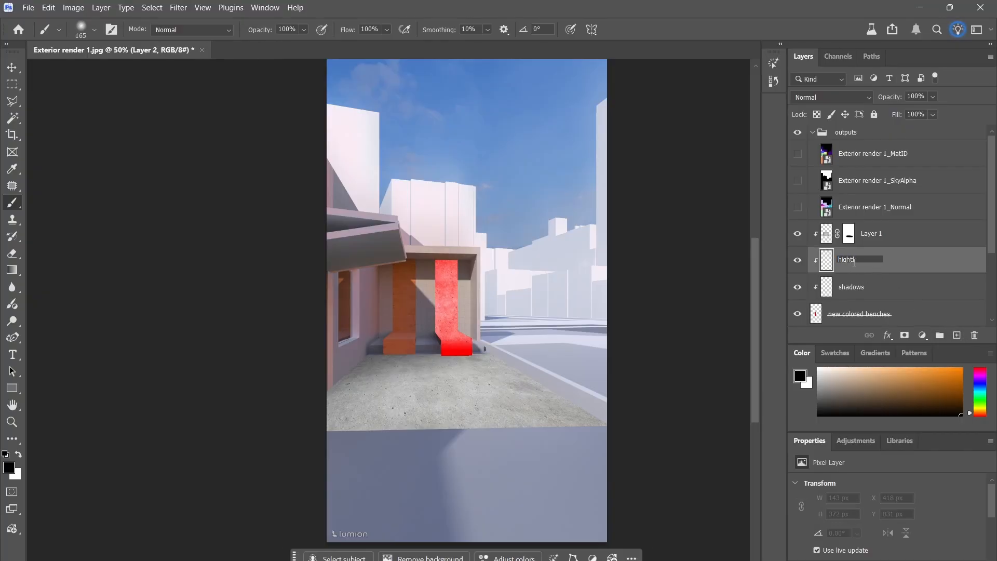
text(ights)
key(Return)
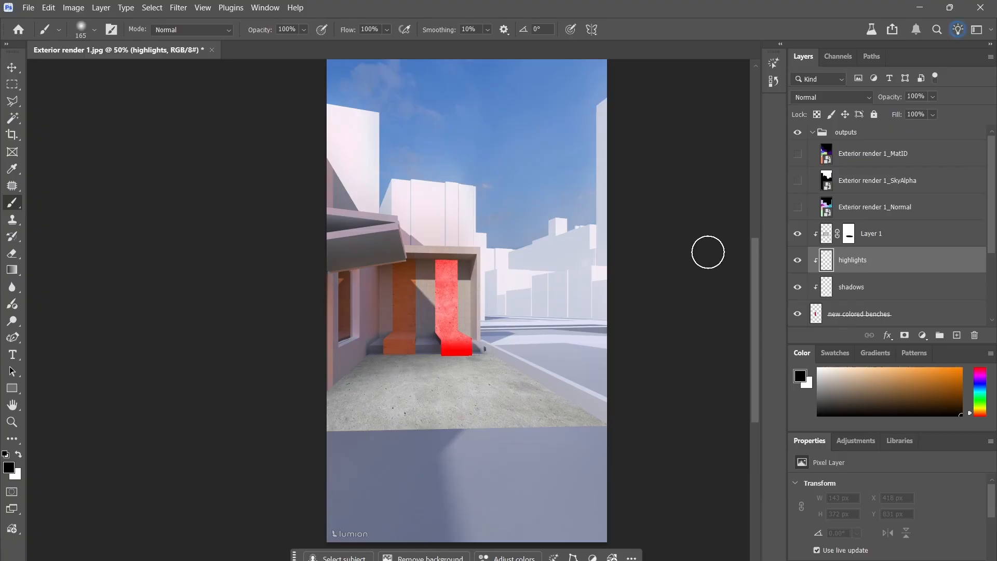
Paint black with the 165 px brush along the red bench's upper left edge and top on the highlights layer.
alt+scroll(462, 294, up, 3)
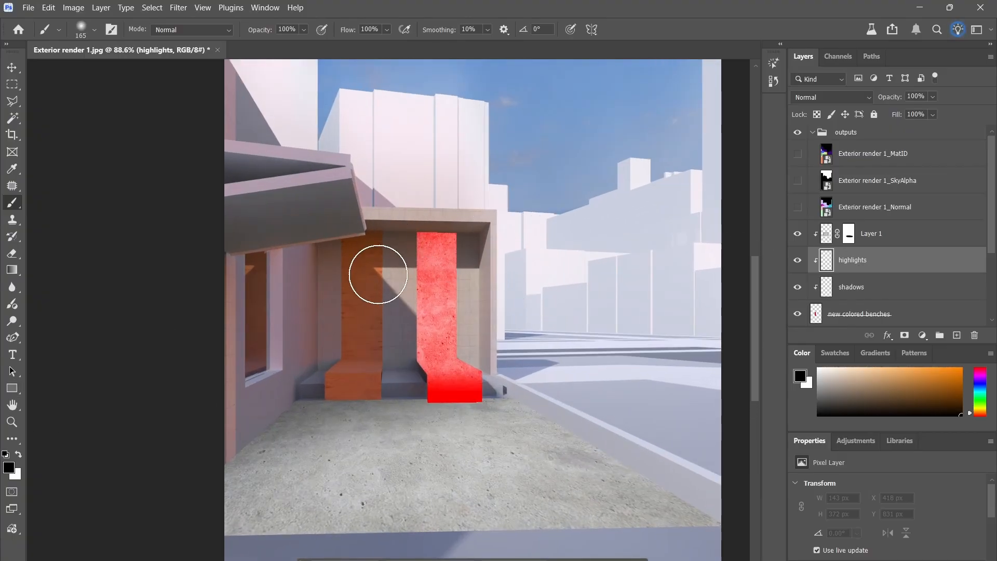
drag(378, 274, 388, 283)
mouse_move(459, 199)
mouse_down()
mouse_move(479, 185)
mouse_move(538, 218)
mouse_up()
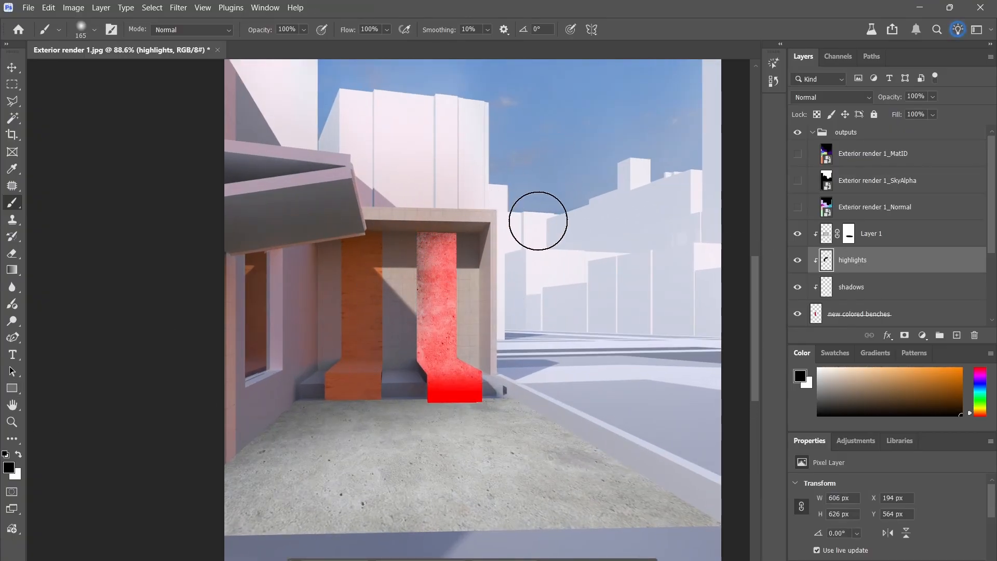
Swap the two layer names so the painted layer is "shadows" and the empty one beneath it is "highlights".
click(863, 291)
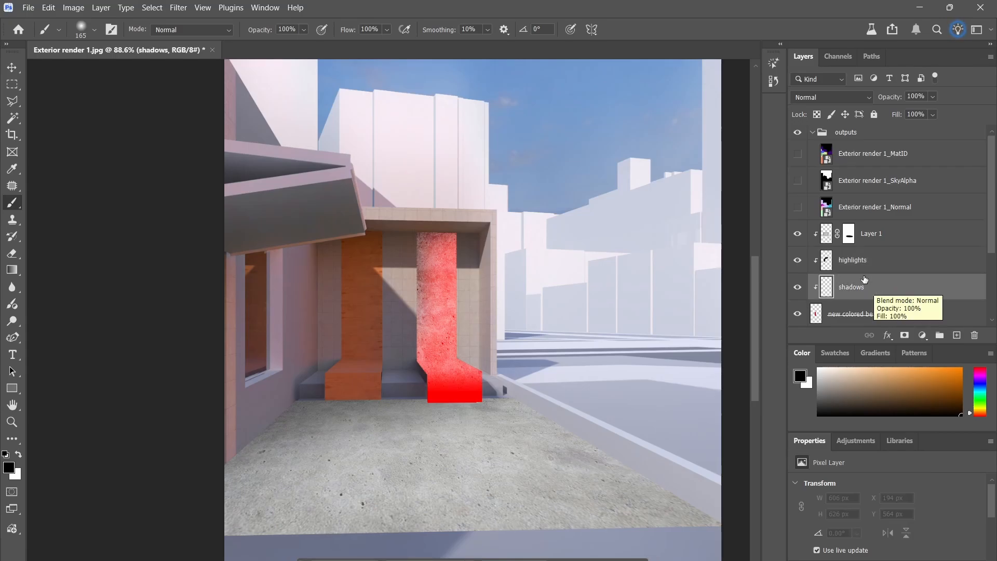
double_click(855, 260)
text(shadows)
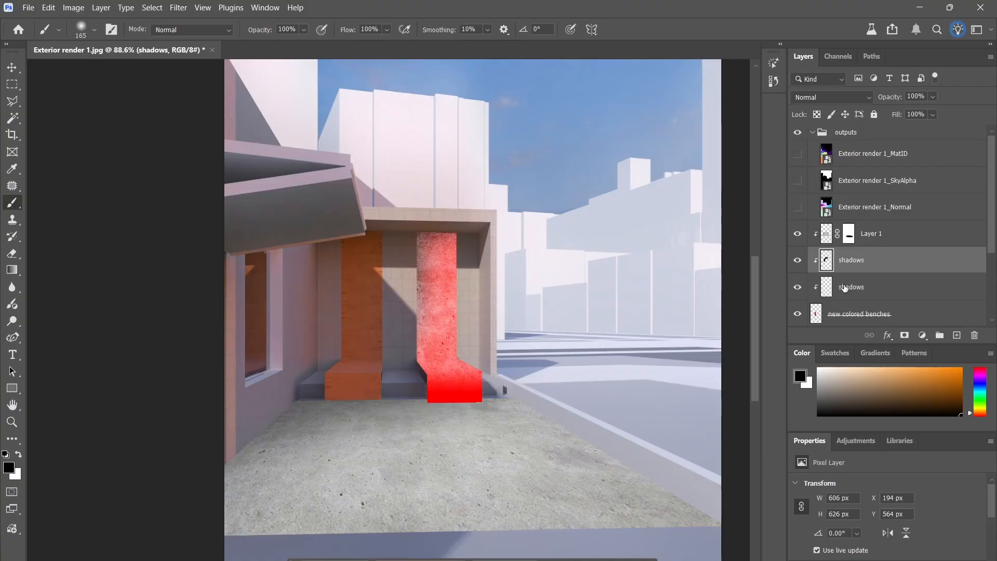
key(Tab)
text(highlights)
key(Return)
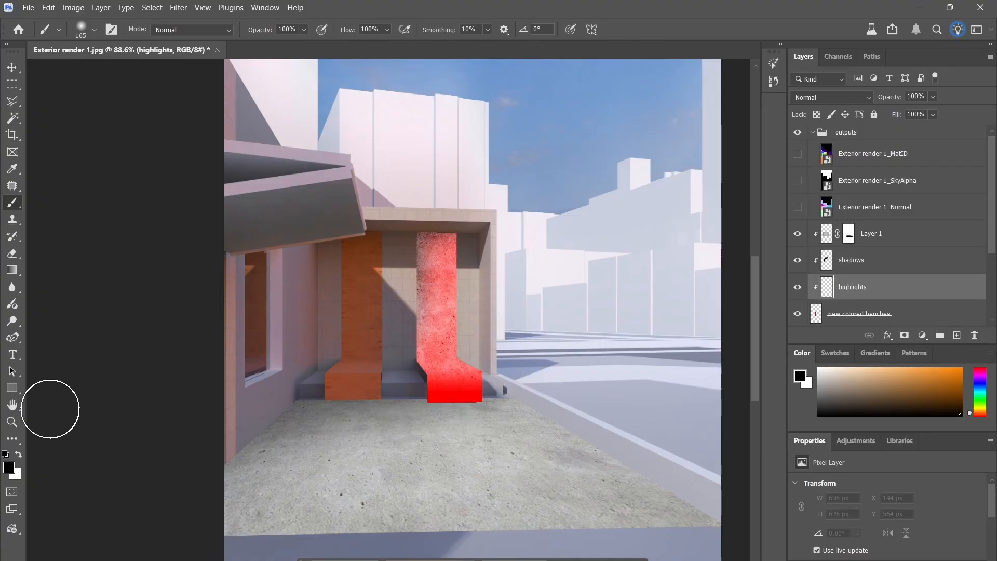
Paint white with the 165 px brush along the red bench's upper right edge on the highlights layer.
key(x)
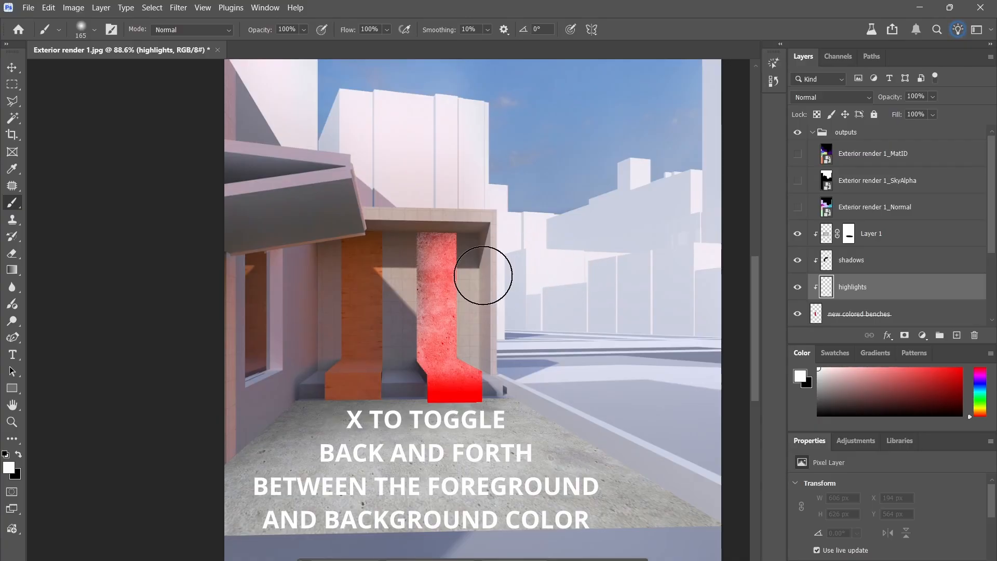
mouse_move(494, 258)
mouse_down()
mouse_move(501, 285)
mouse_move(483, 204)
mouse_move(465, 176)
mouse_move(499, 278)
mouse_move(498, 318)
mouse_move(519, 304)
mouse_up()
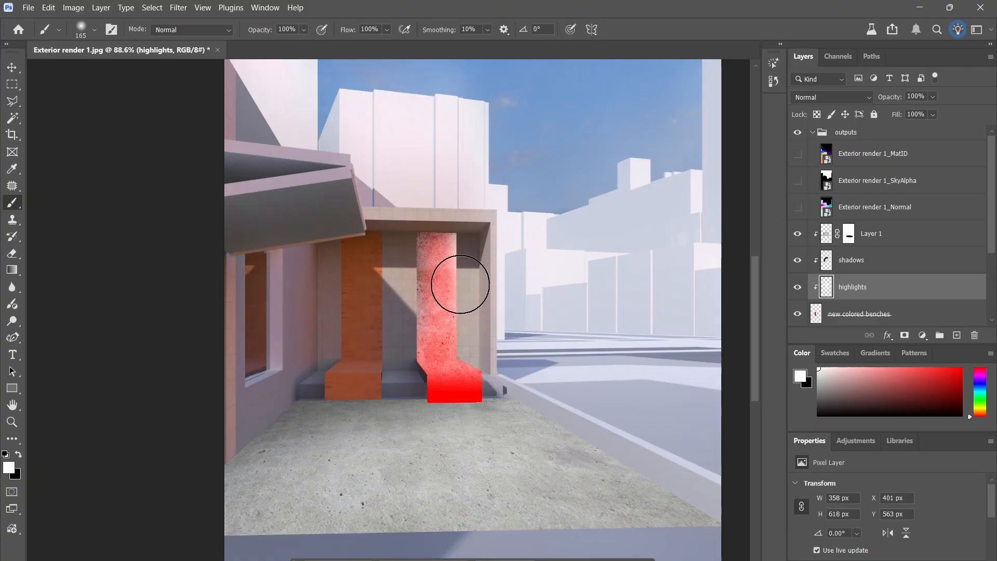
alt+scroll(460, 284, down, 2)
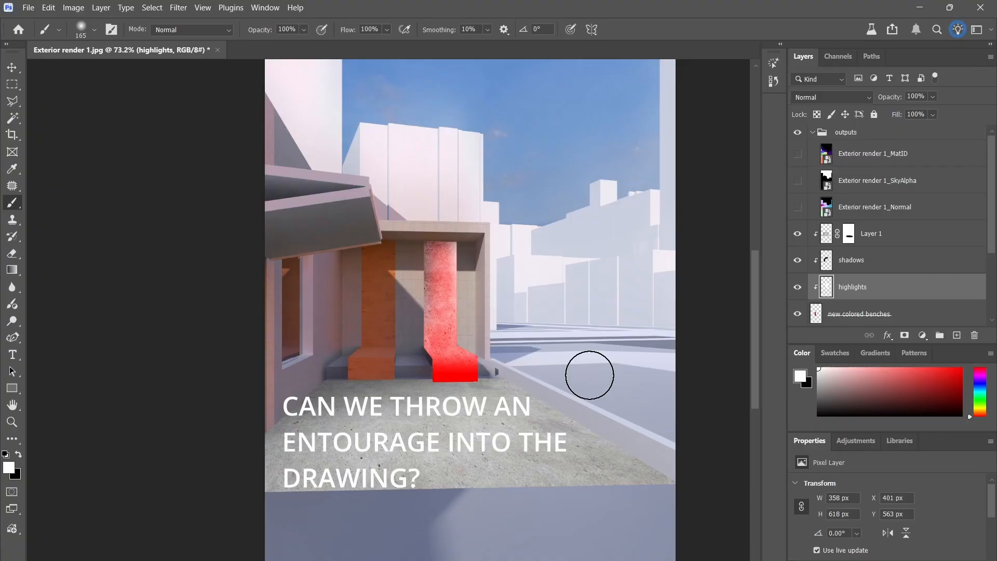
Switch to Chrome, search for "nonscandinavia" in a new tab, and open the Nonscandinavia website.
key(v)
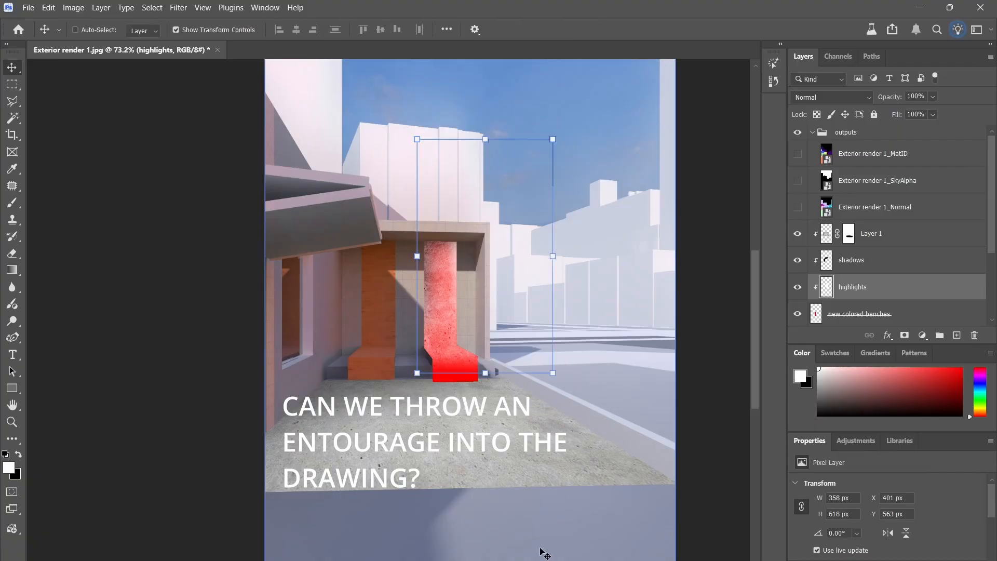
mouse_move(558, 559)
click(557, 525)
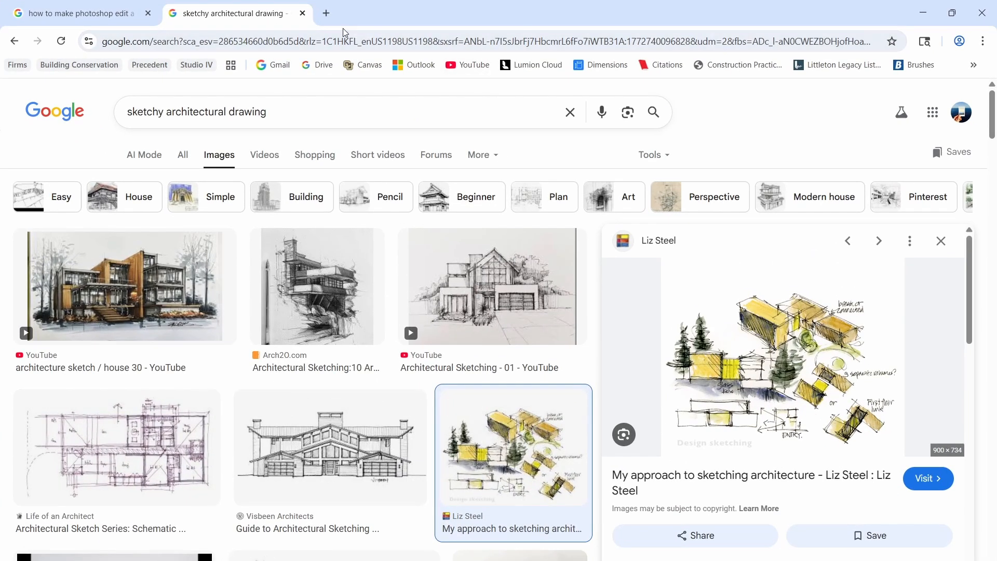
click(327, 14)
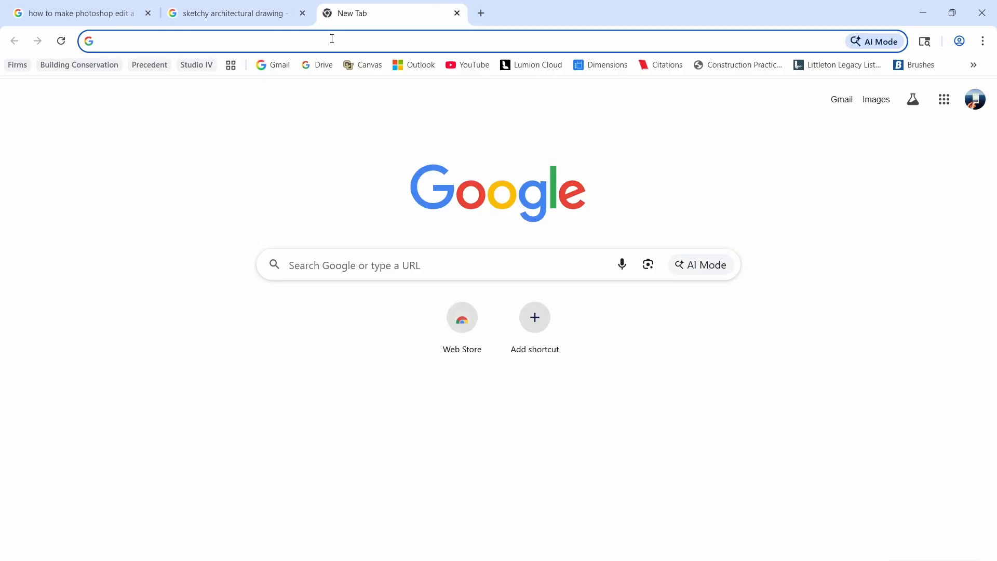
text(nonsca)
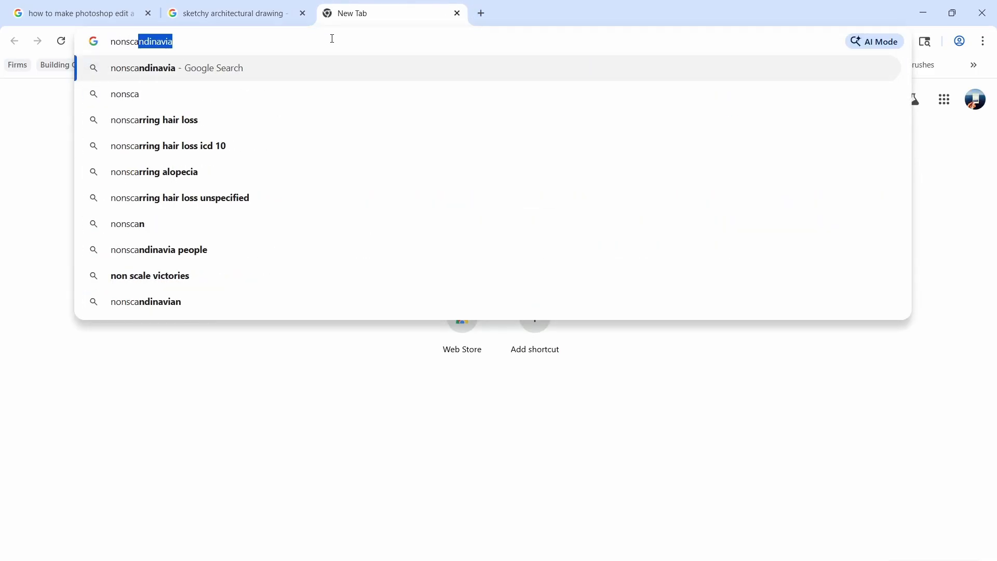
key(Return)
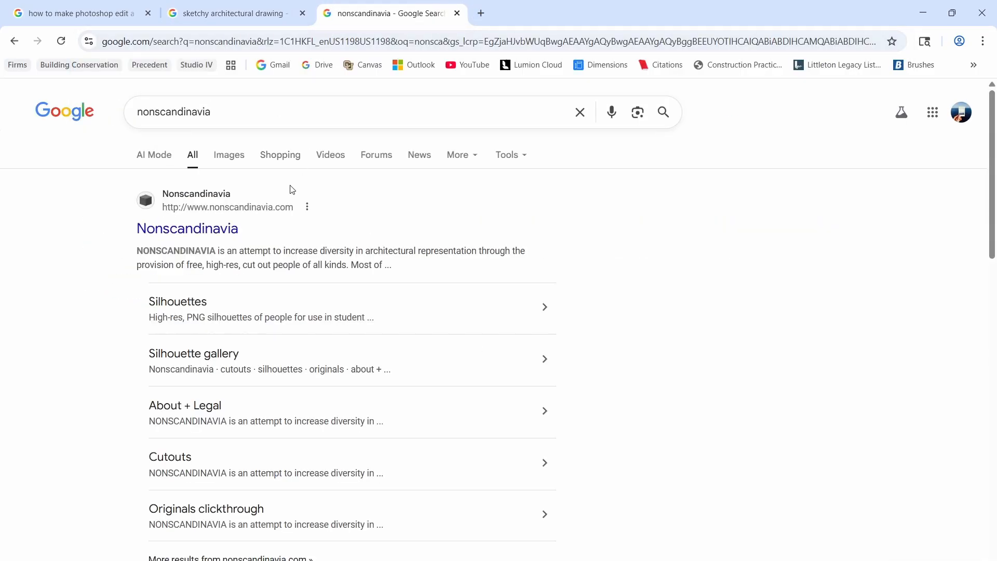
click(210, 235)
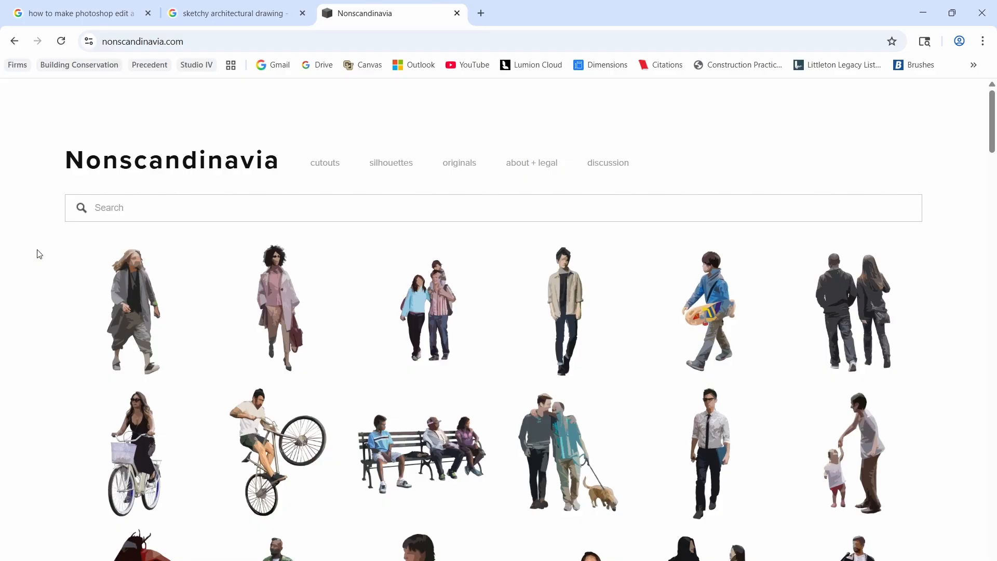
Find the cutout of the walking man in a hat and long dark coat in the gallery and copy its image.
scroll(38, 254, down, 1)
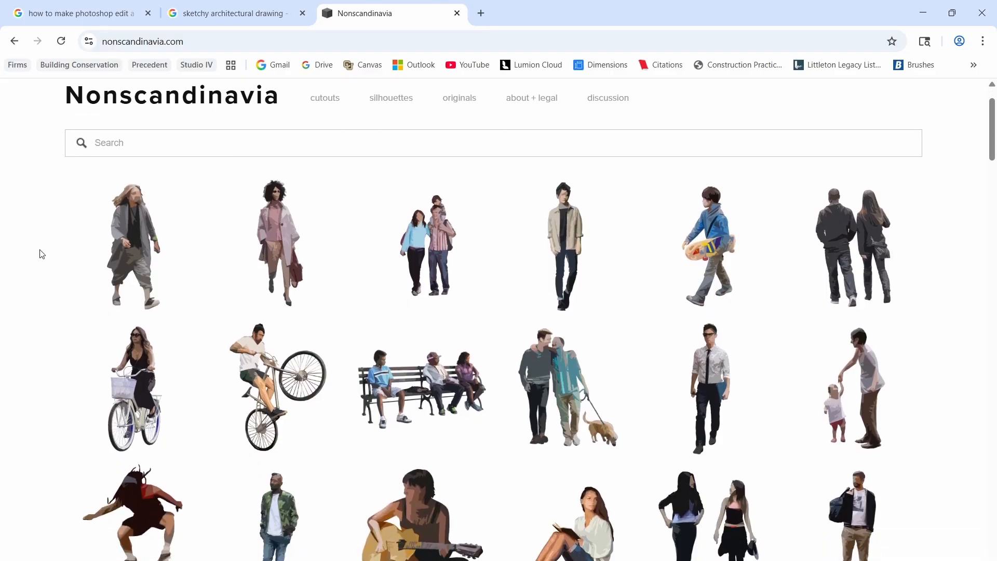
scroll(40, 254, down, 1)
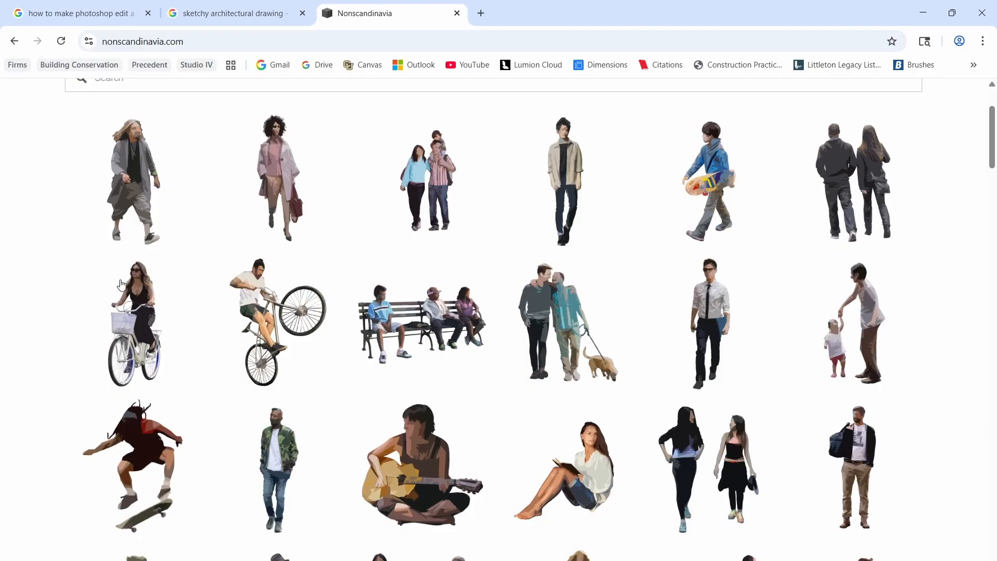
scroll(78, 278, down, 2)
scroll(74, 278, down, 2)
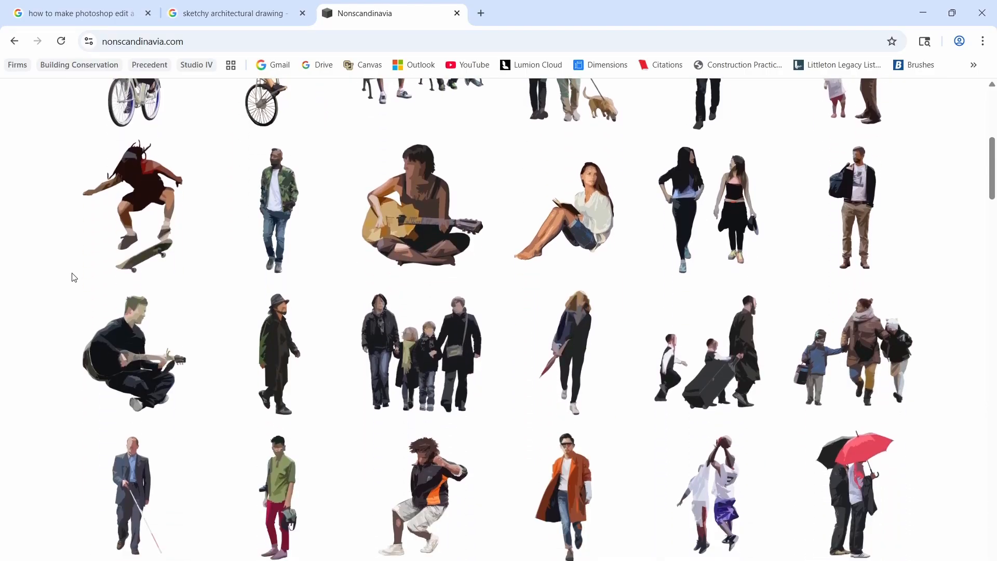
click(266, 344)
right_click(493, 346)
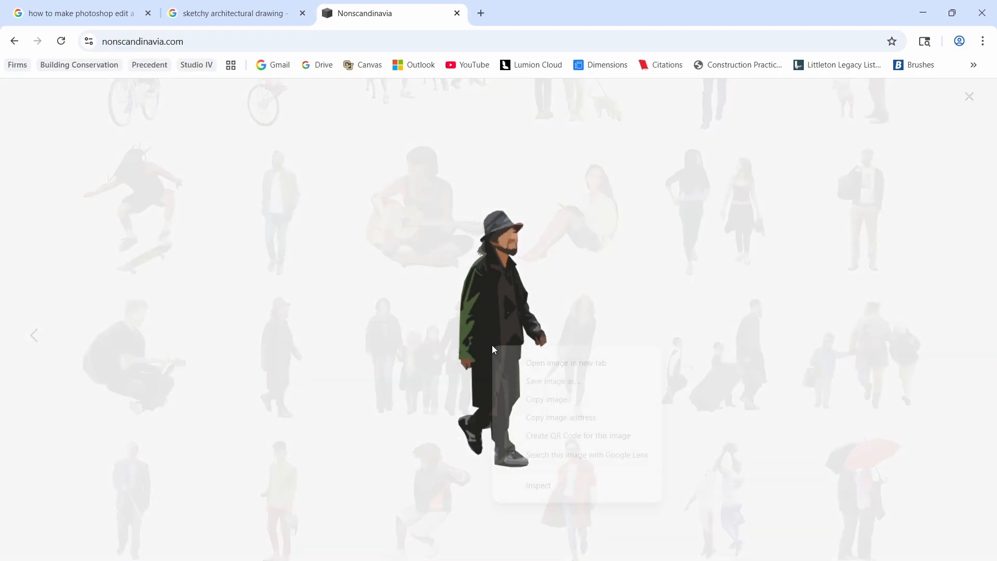
click(543, 400)
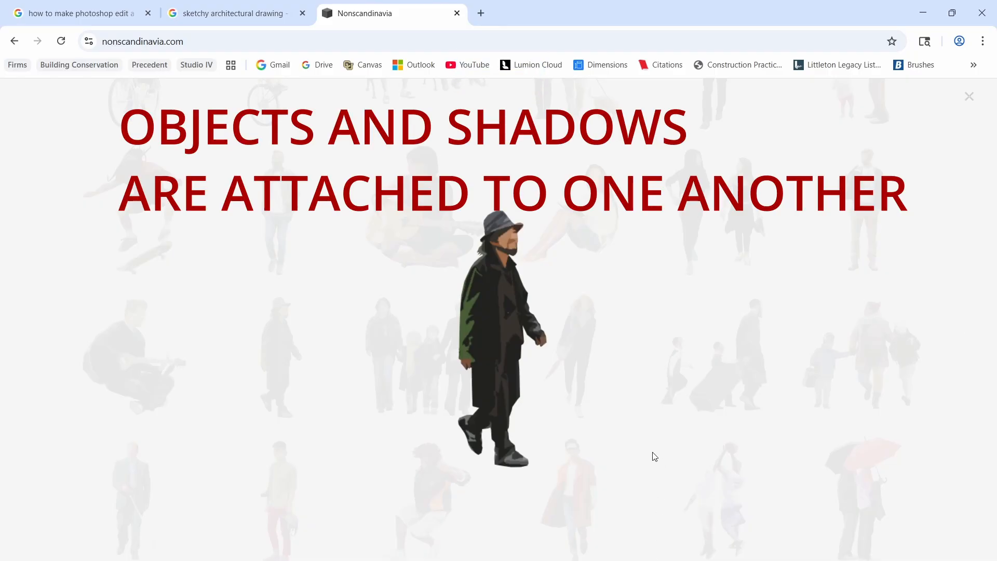
right_click(509, 311)
click(552, 367)
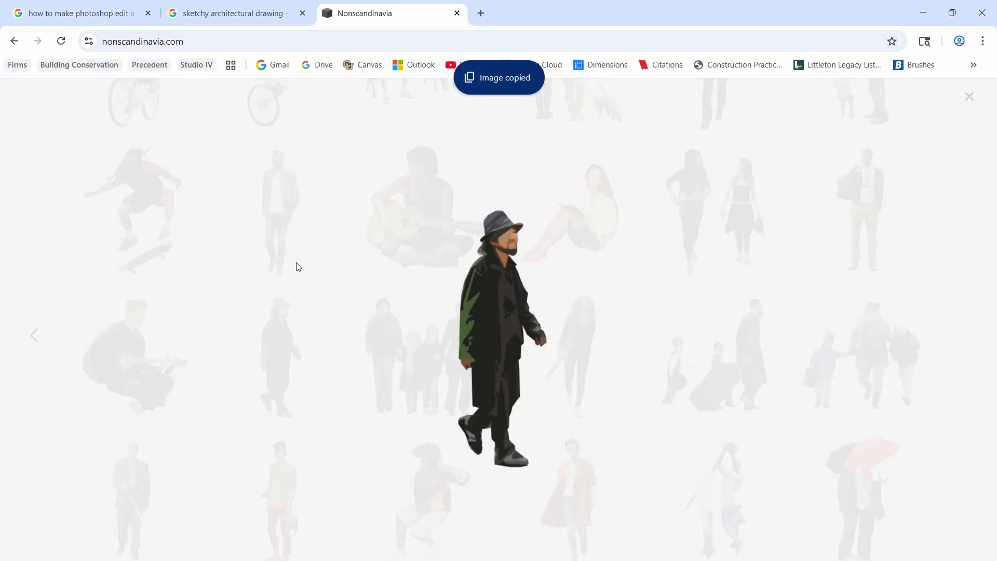
Return to the cutout gallery, reopen the walking man in the hat, and copy the enlarged image again.
click(312, 313)
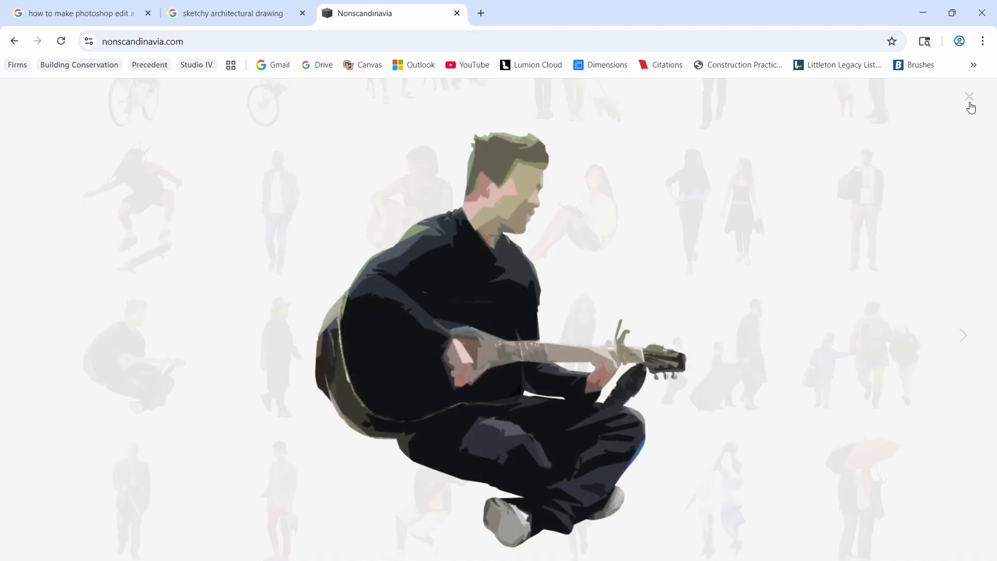
click(969, 103)
scroll(879, 400, down, 4)
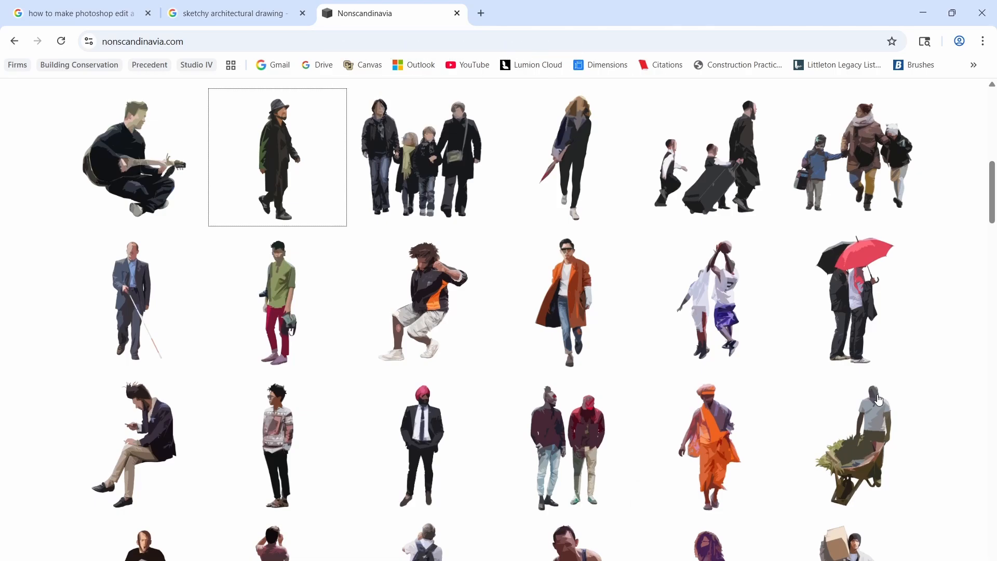
click(292, 163)
right_click(522, 303)
click(555, 353)
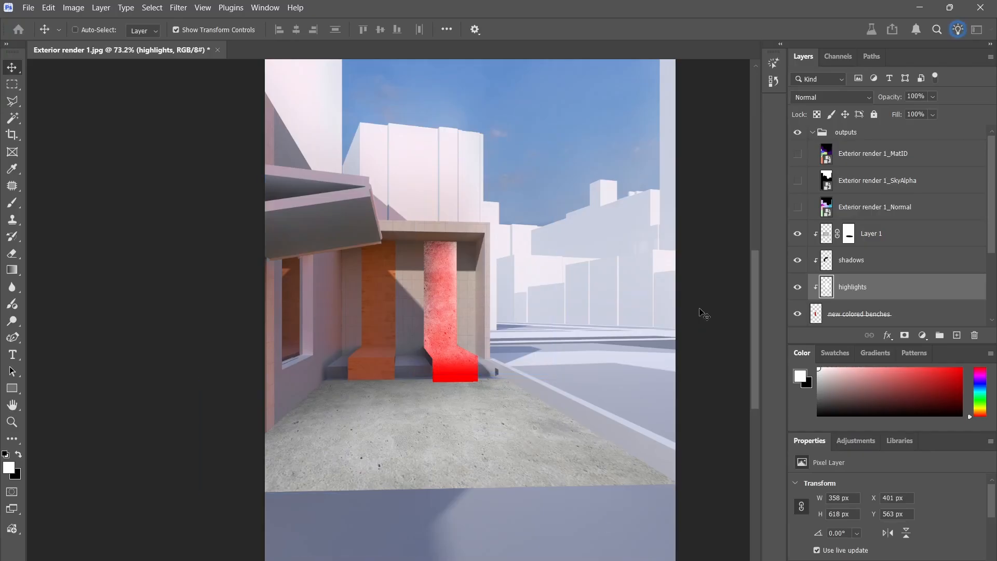
key(ctrl+v)
drag(475, 369, 557, 418)
key(ctrl+z)
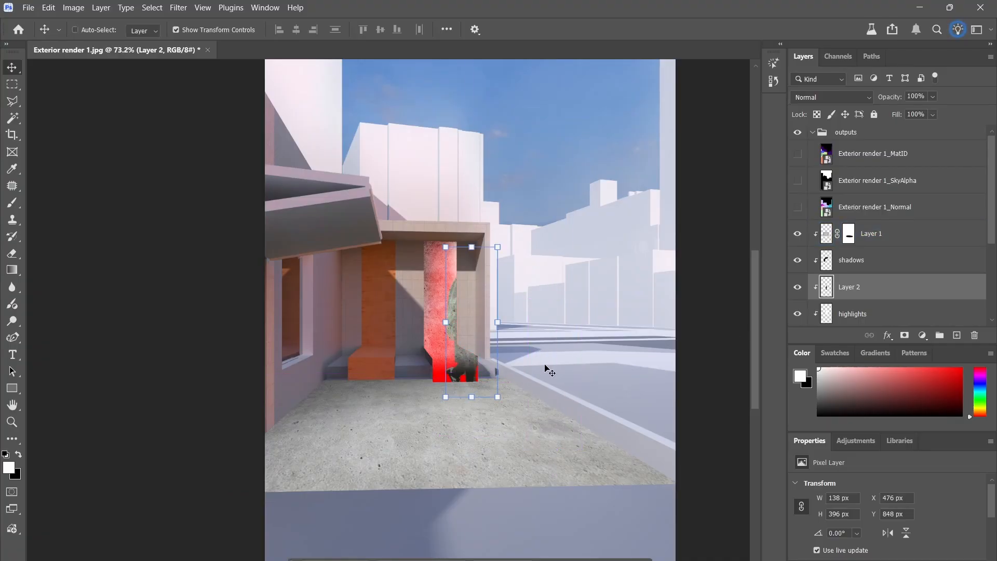
key(ctrl+z)
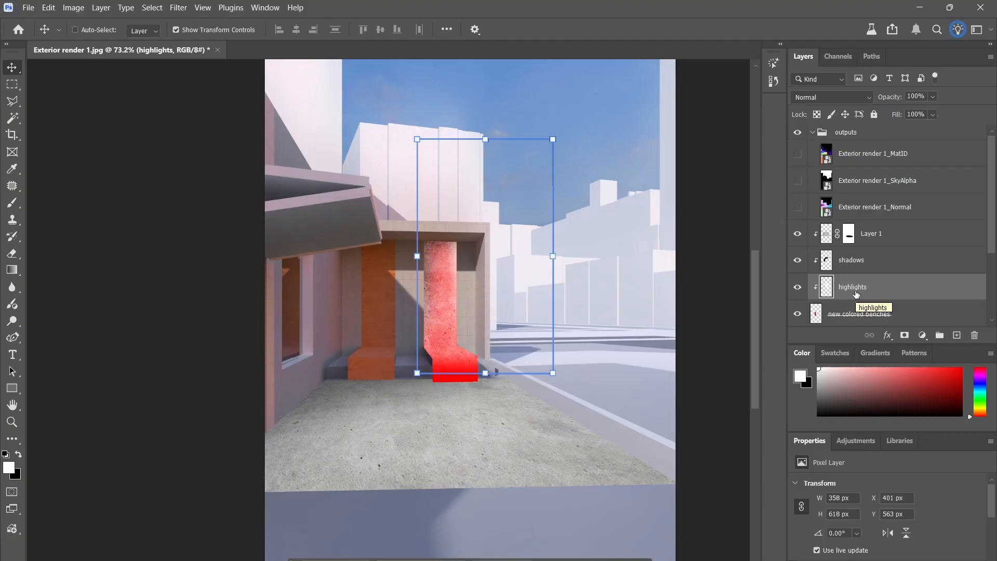
key(ctrl+shift+z)
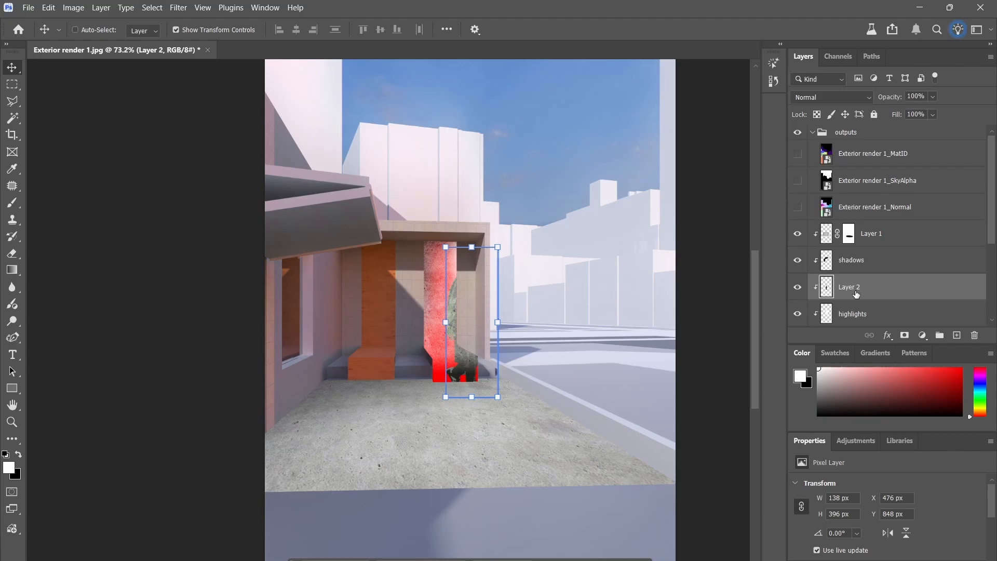
key(Delete)
Place the walking man on the "whtie cut outs" layer above Layer 1, positioned at the concrete floor's front right edge.
scroll(841, 288, down, 3)
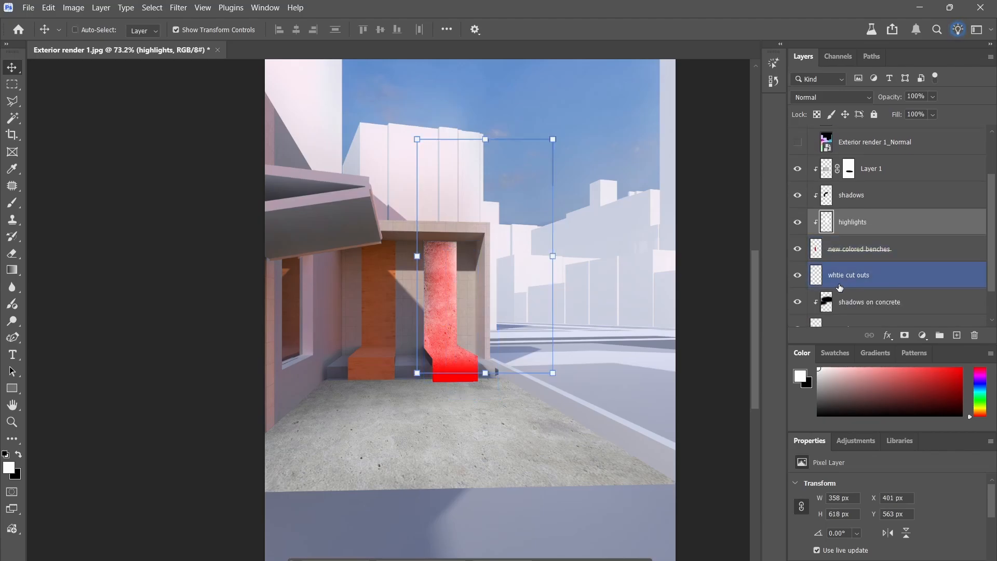
click(859, 278)
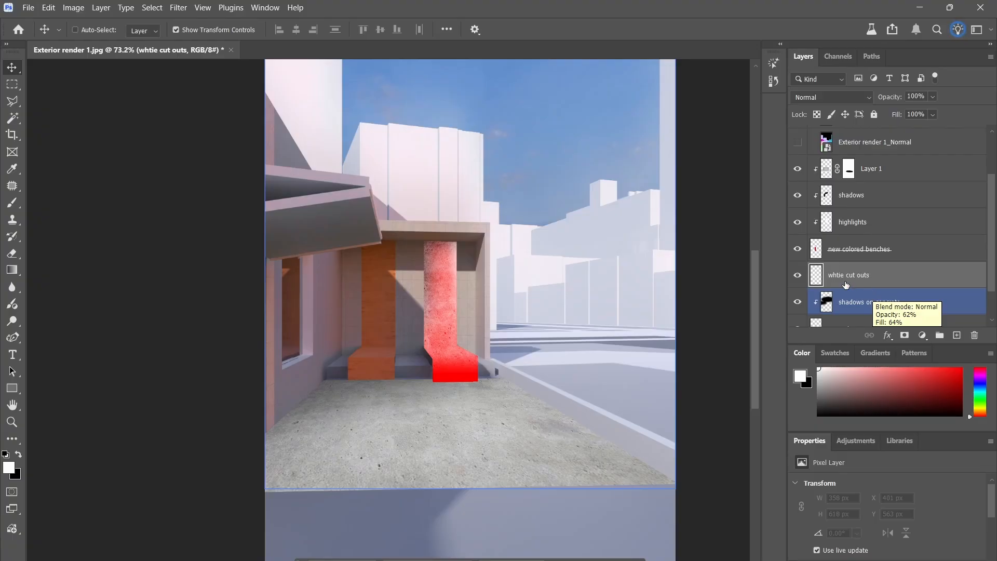
drag(475, 312, 473, 389)
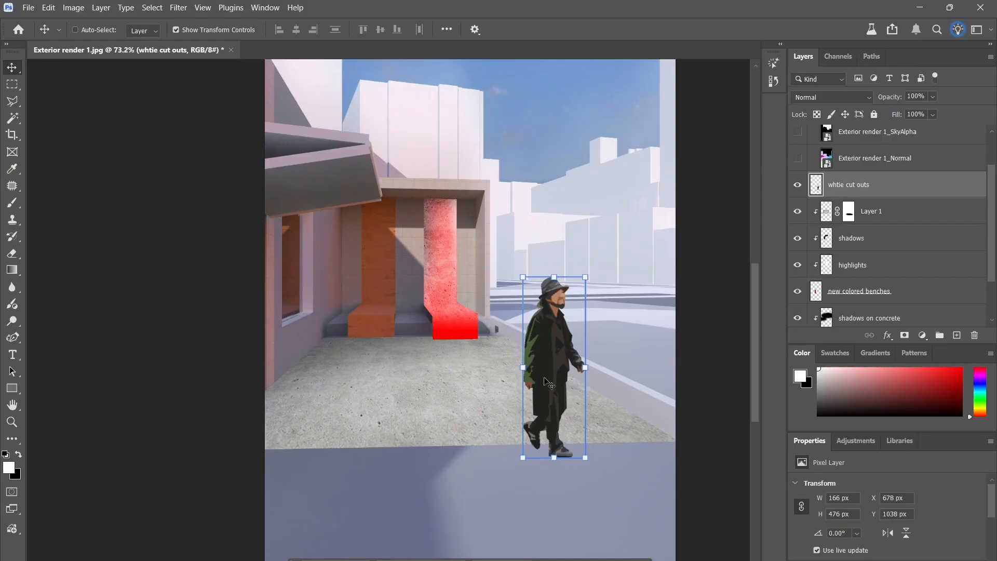
drag(552, 369, 536, 371)
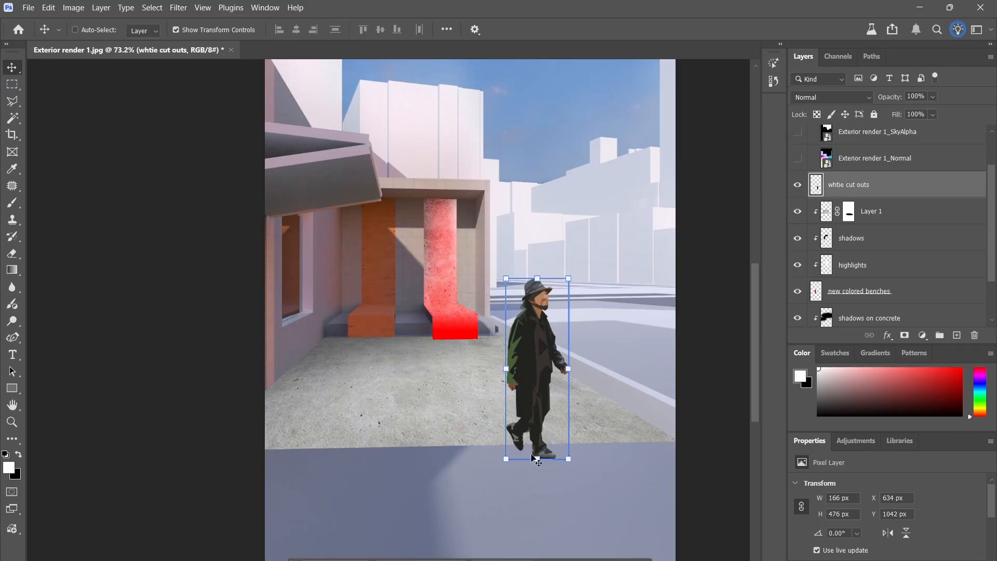
Enlarge the man cutout proportionally to about 190 × 547 px and turn off the transform controls.
drag(537, 459, 538, 485)
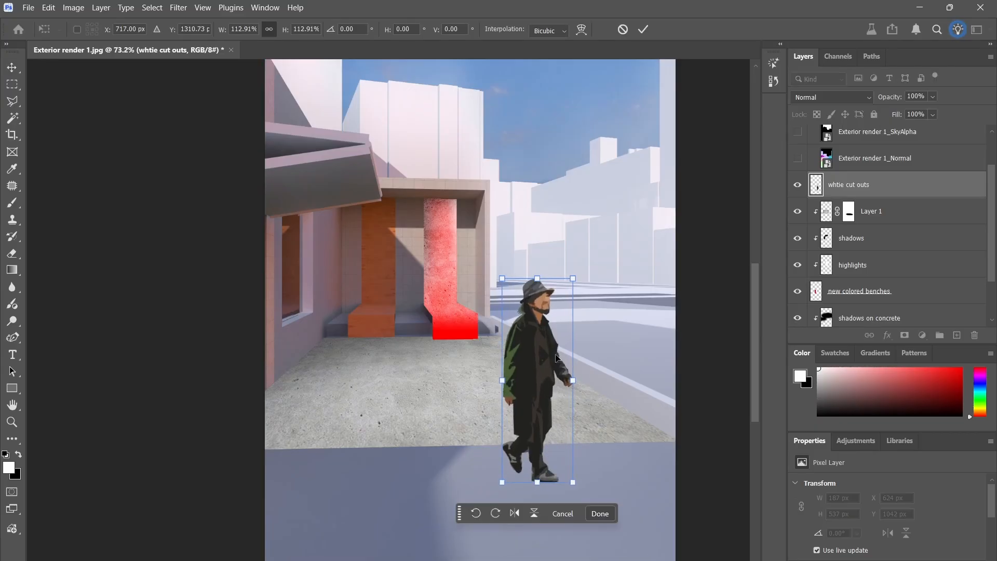
drag(553, 353, 568, 354)
drag(559, 280, 559, 277)
key(Return)
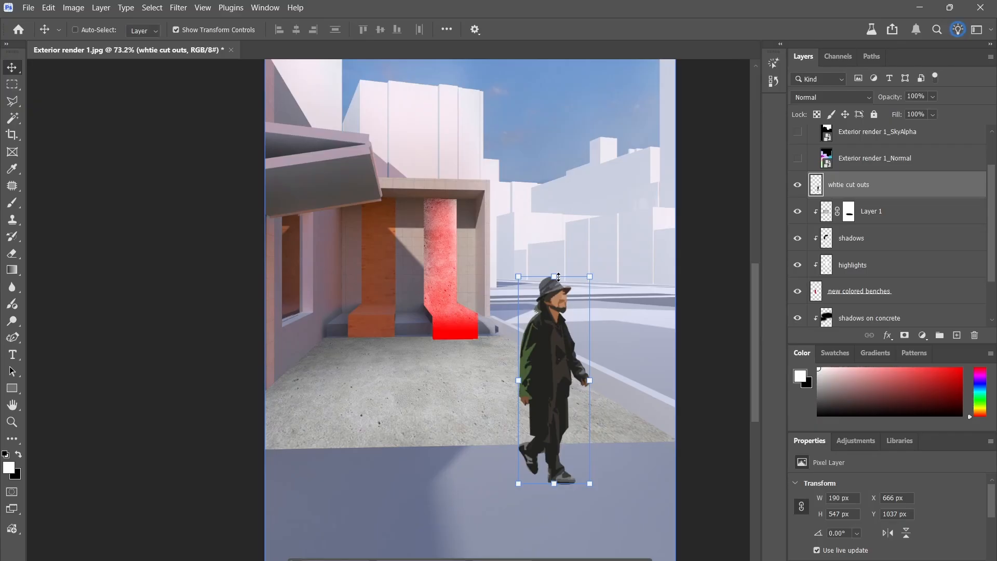
click(176, 30)
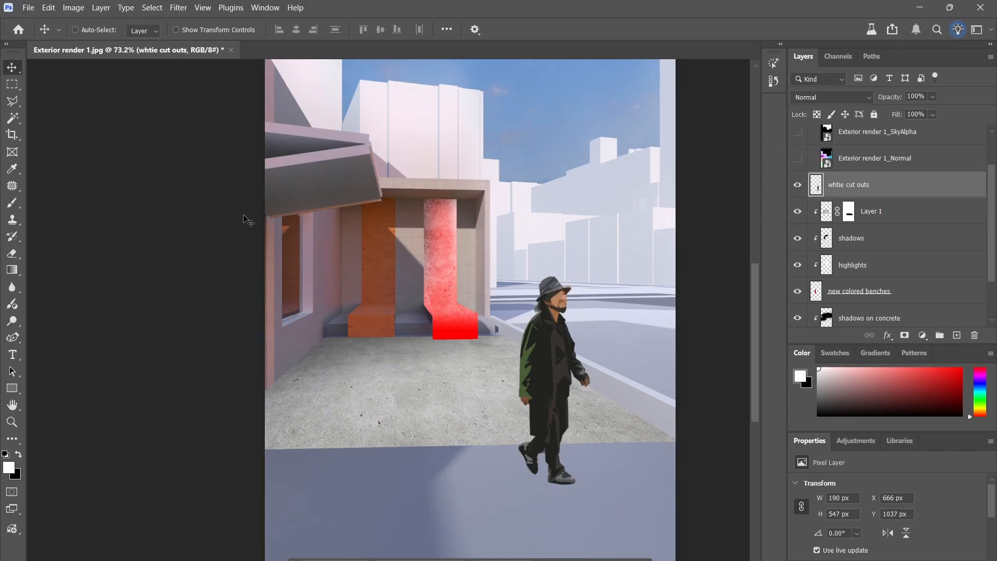
Duplicate the walking man onto the street at the image's right and scale the copy to about 35%.
key(ctrl+minus)
key(ctrl+minus)
alt+scroll(412, 438, up, 2)
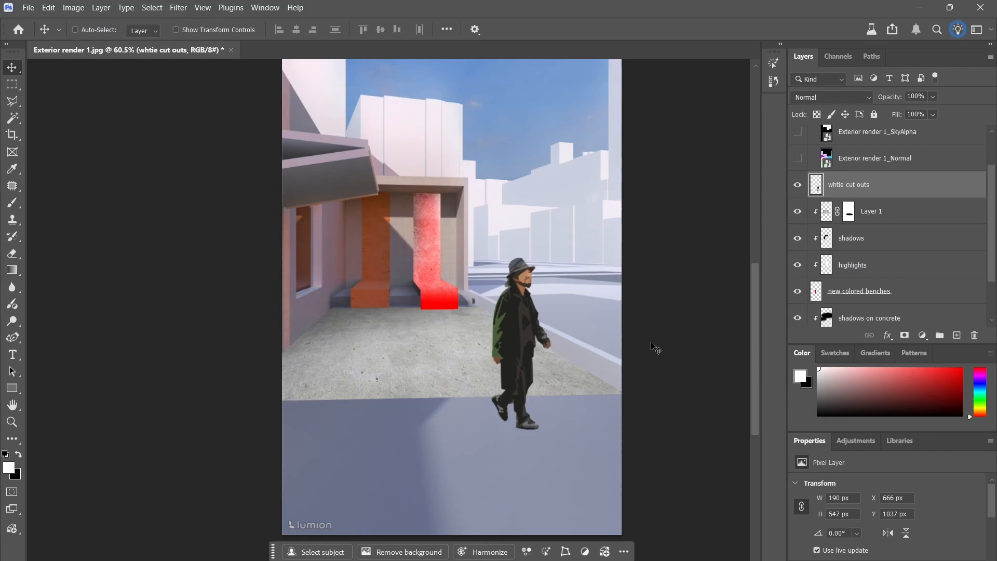
mouse_move(526, 348)
mouse_down()
mouse_move(516, 360)
mouse_move(525, 350)
mouse_up()
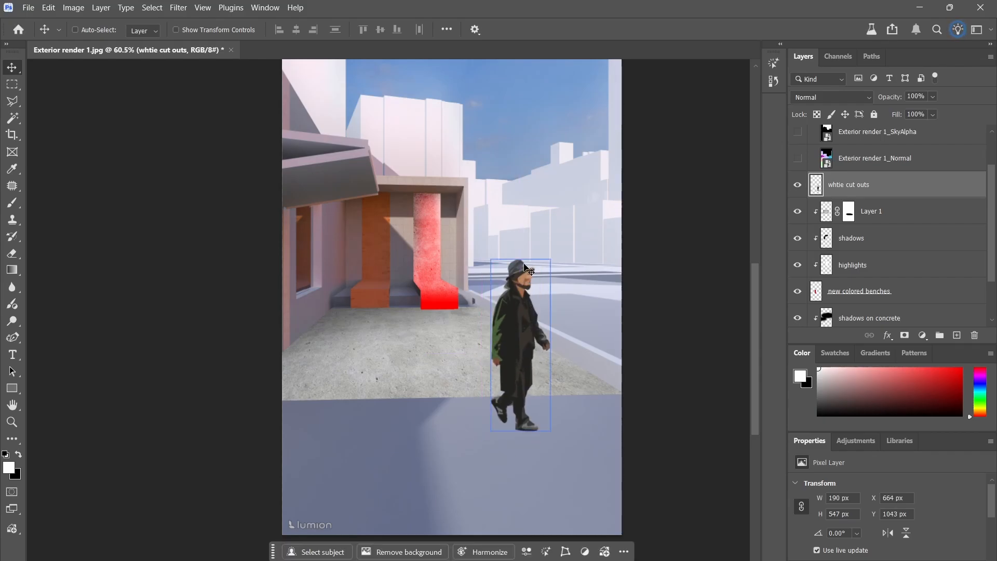
alt+drag(519, 293, 599, 290)
key(ctrl+t)
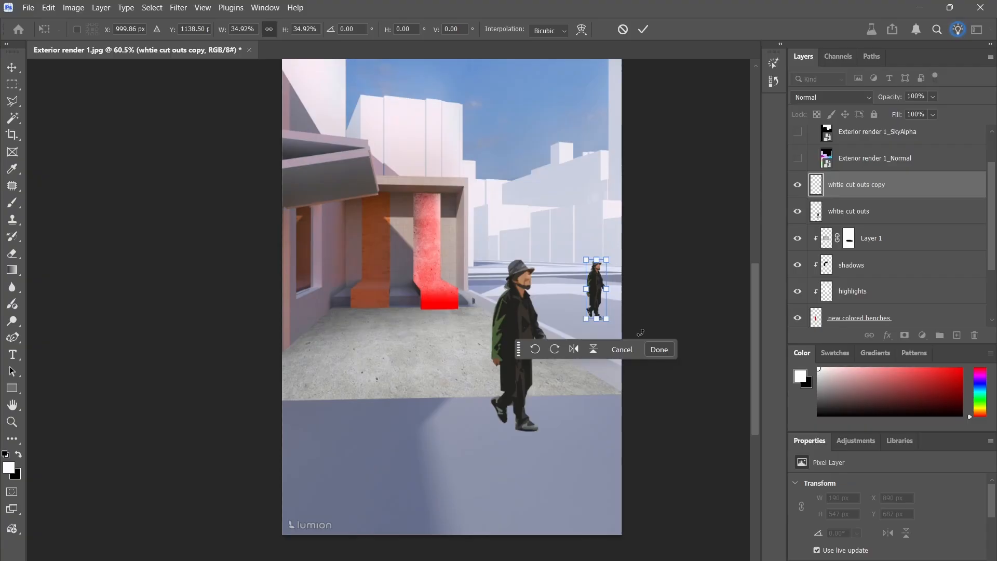
key(Return)
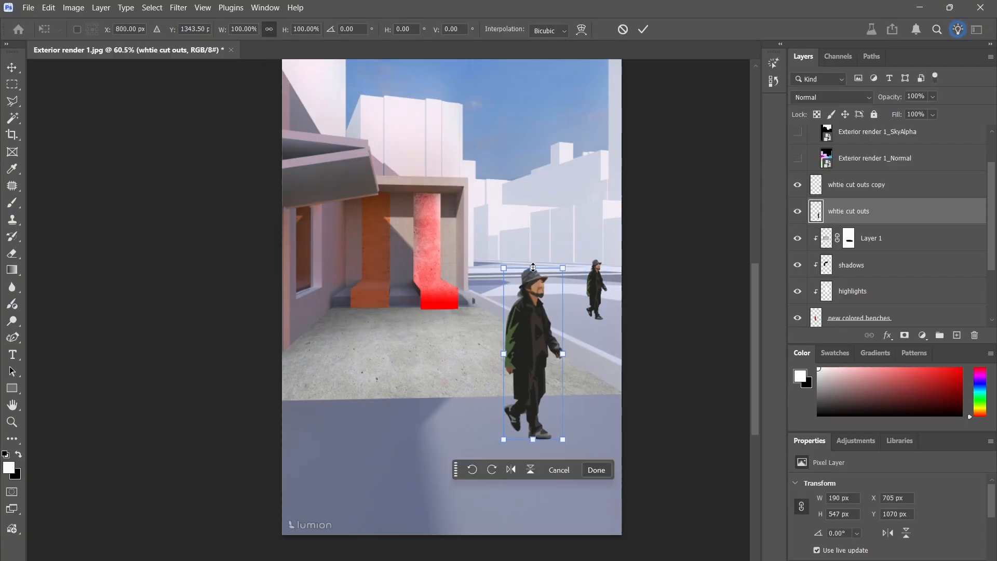
Enlarge the original man to about 192 × 554 px and move him left, in front of the red bench.
drag(534, 267, 536, 266)
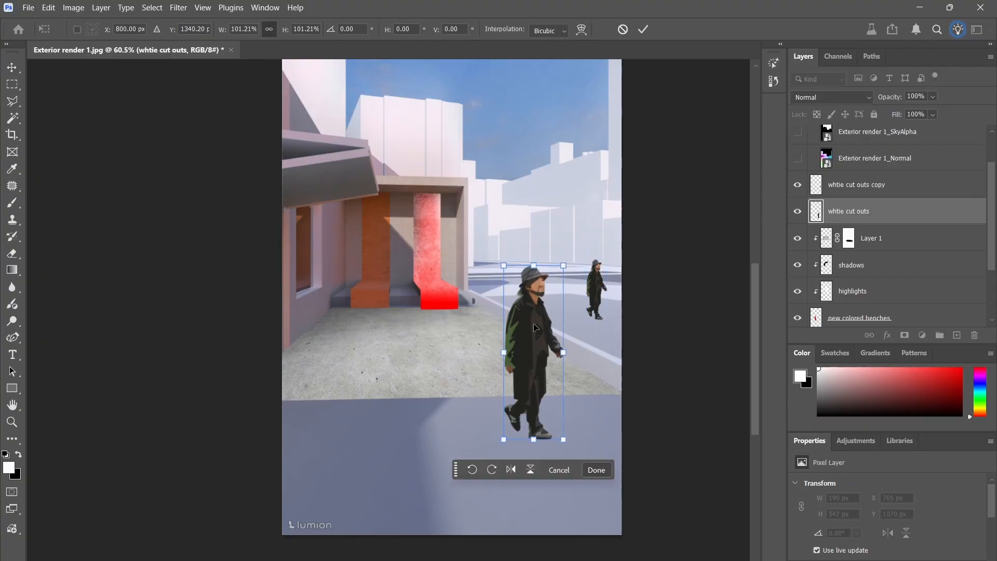
key(Return)
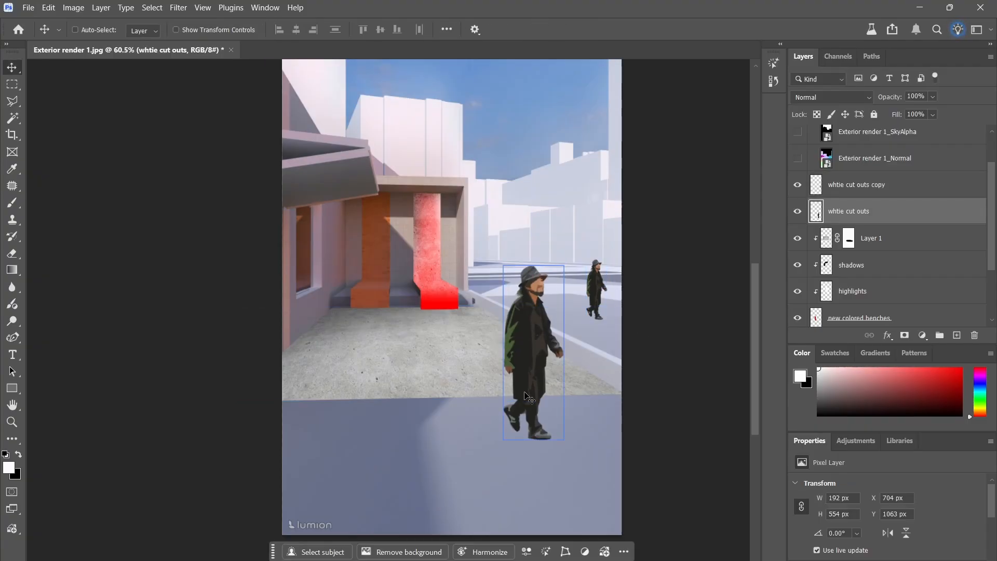
drag(528, 397, 438, 399)
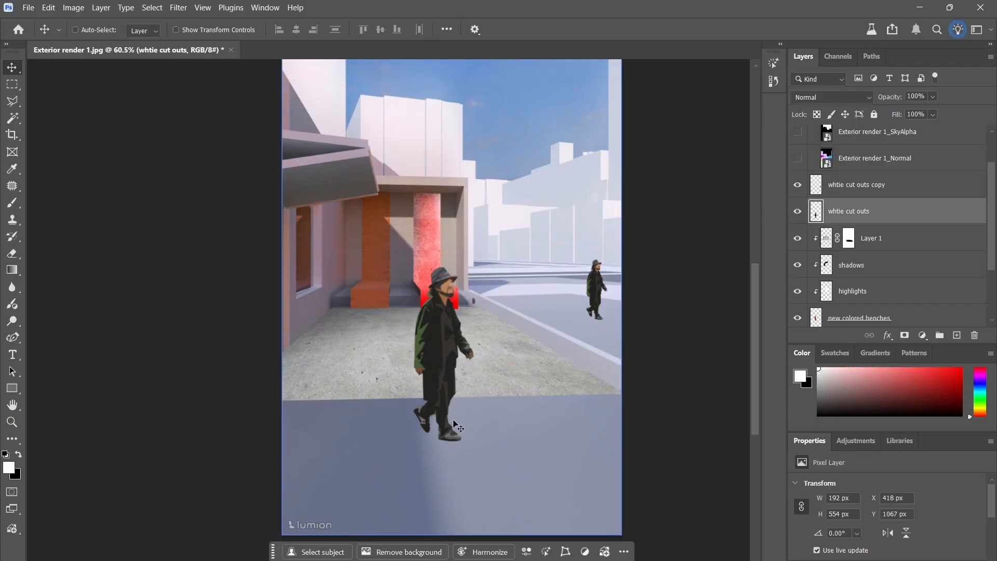
Move the man cutout slightly down onto the pavement and place a duplicate of him to his right.
drag(440, 359, 440, 383)
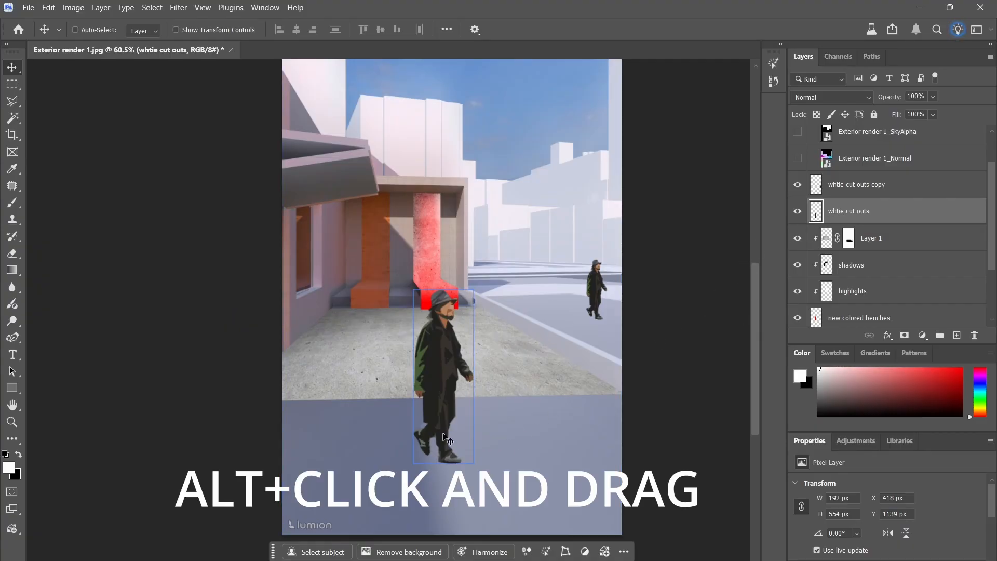
alt+drag(438, 432, 493, 412)
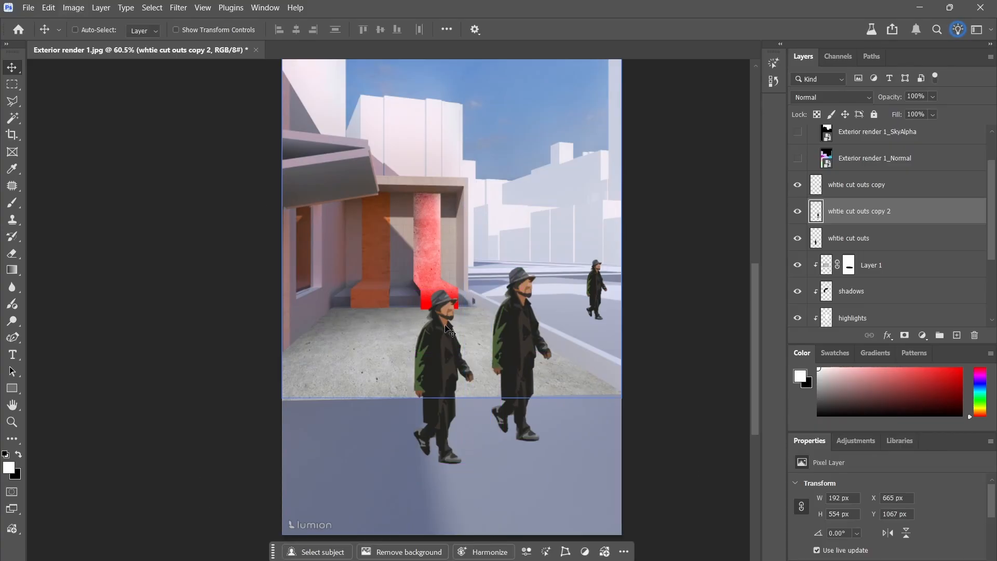
mouse_move(508, 304)
mouse_down()
mouse_move(535, 326)
mouse_move(519, 304)
mouse_up()
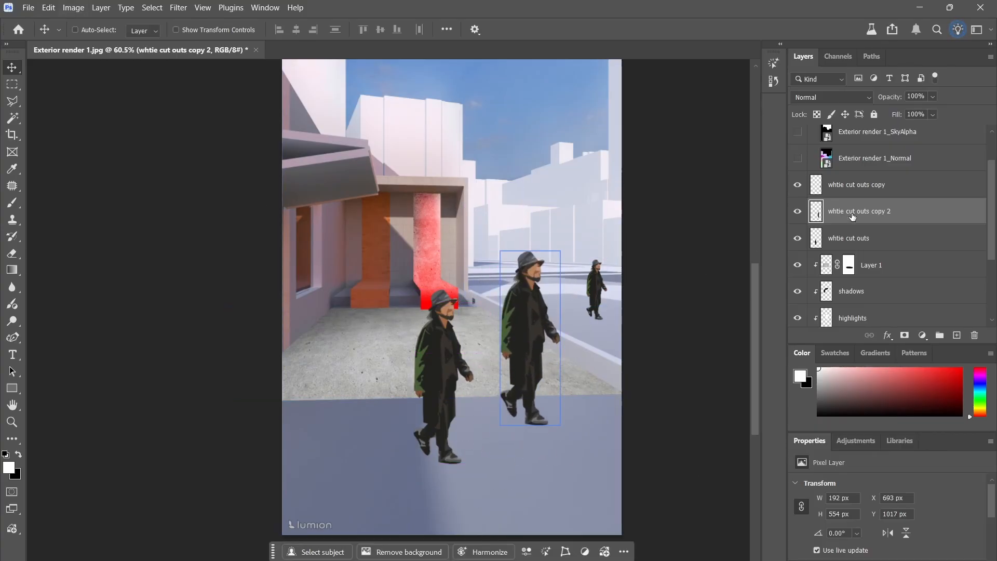
Rename the duplicated cutout layer "man's shadow".
double_click(853, 211)
text(mans)
key(BackSpace)
text('s shadow)
key(Return)
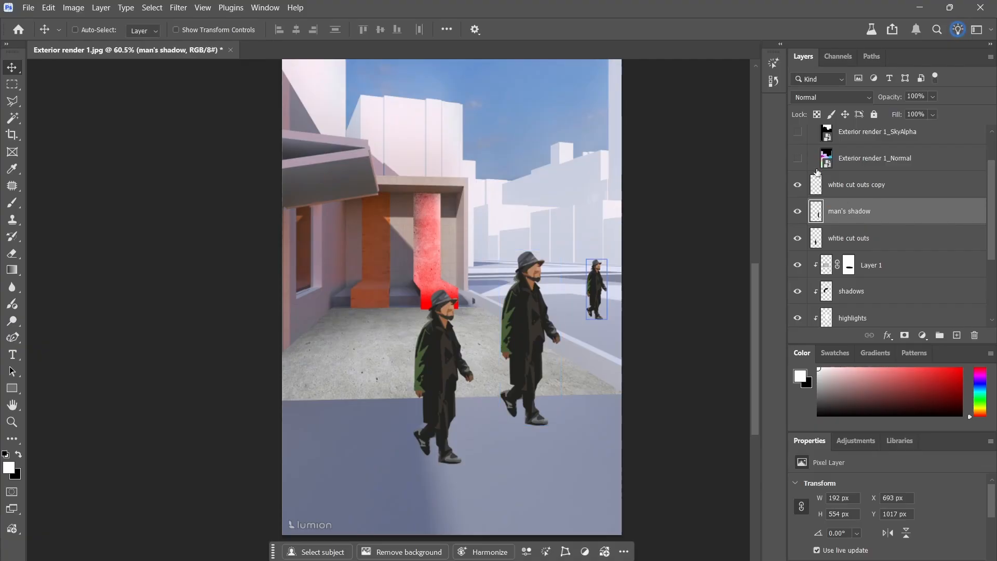
Turn the duplicated man into a black silhouette with Levels by raising the black input level to 253.
click(75, 7)
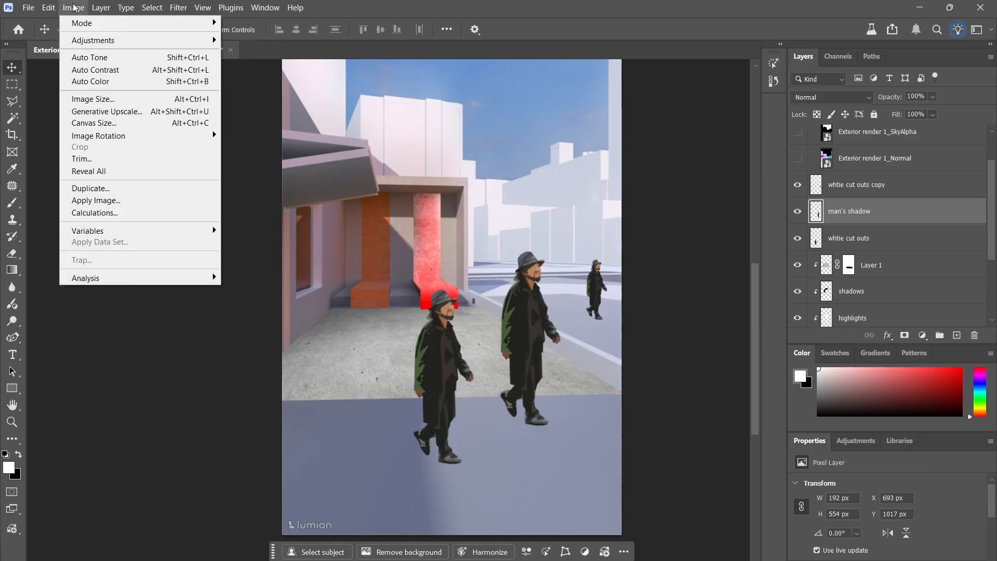
mouse_move(95, 41)
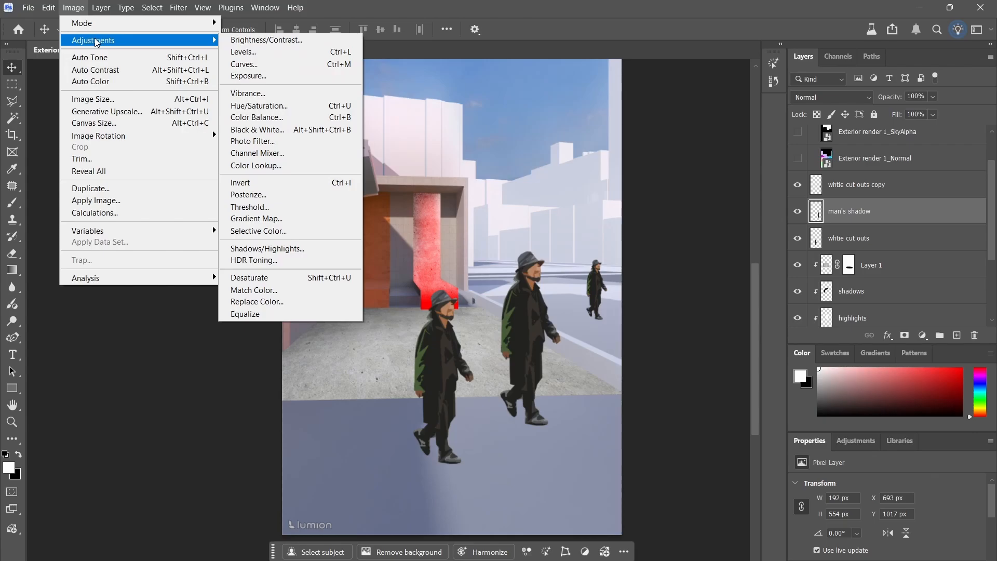
click(253, 52)
drag(509, 116, 770, 147)
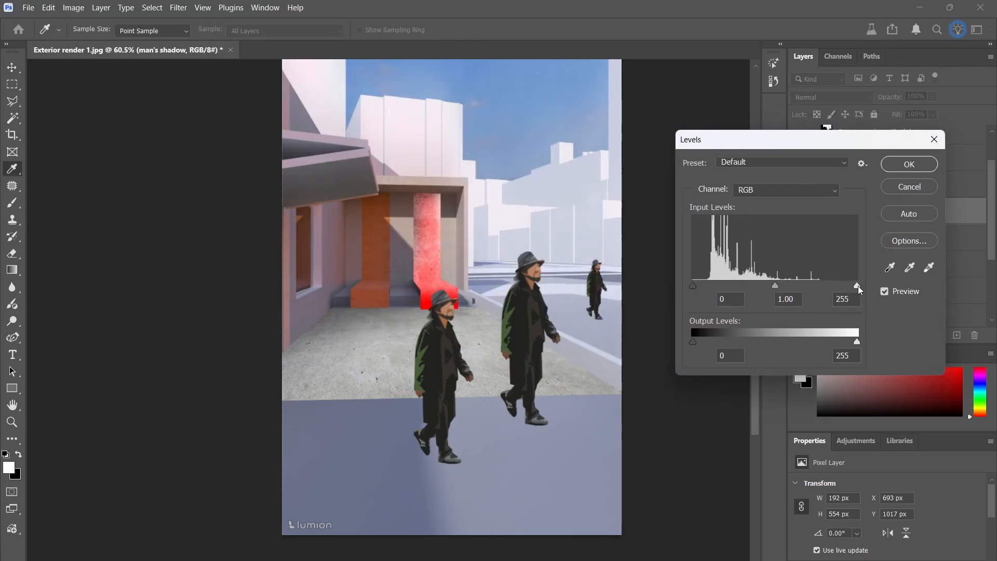
drag(857, 286, 829, 286)
drag(693, 286, 662, 281)
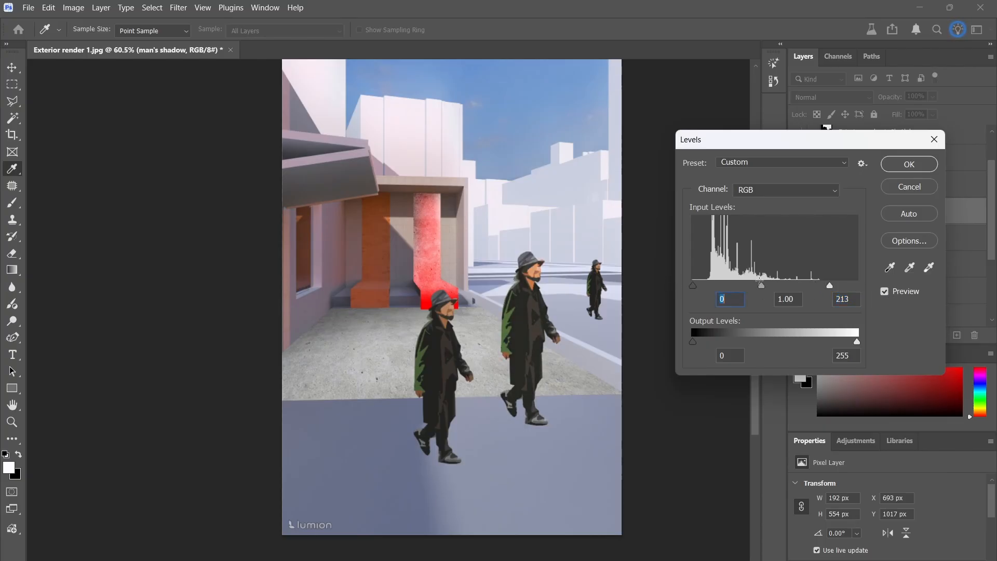
drag(831, 285, 900, 287)
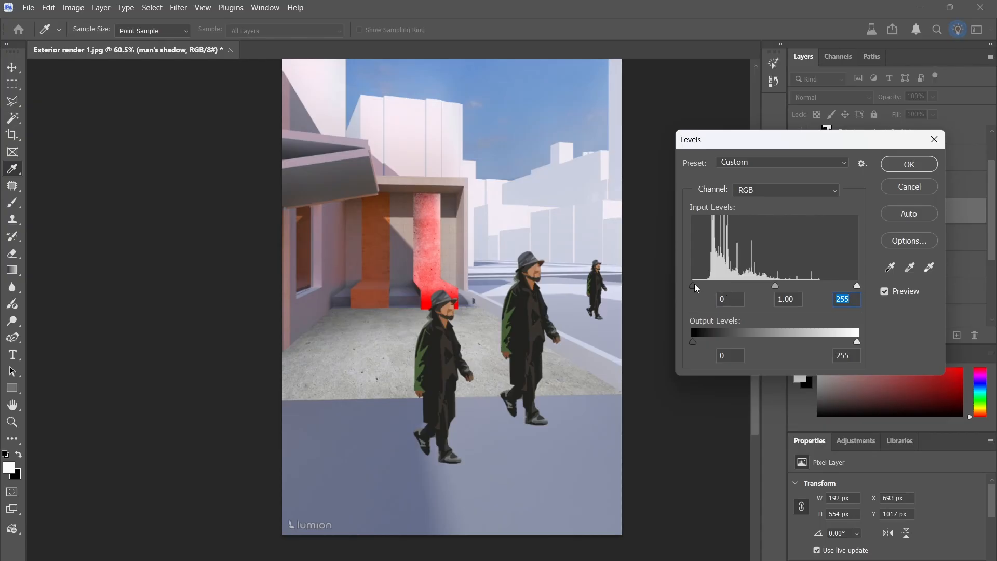
drag(694, 285, 995, 277)
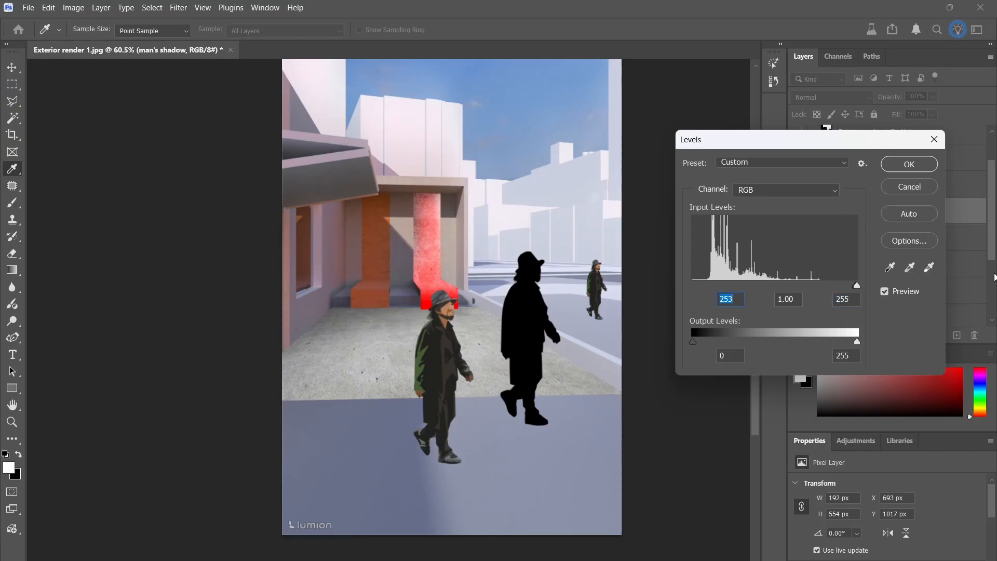
click(909, 164)
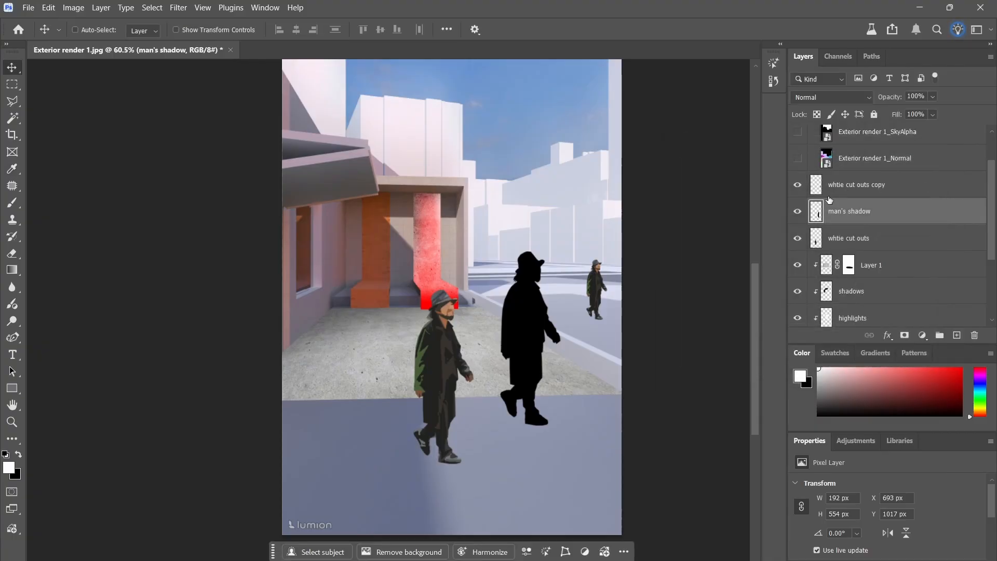
Rotate the silhouette 72° so it lies from the man's feet toward the right, and place its layer below "whtie cut outs".
key(v)
drag(523, 285, 508, 323)
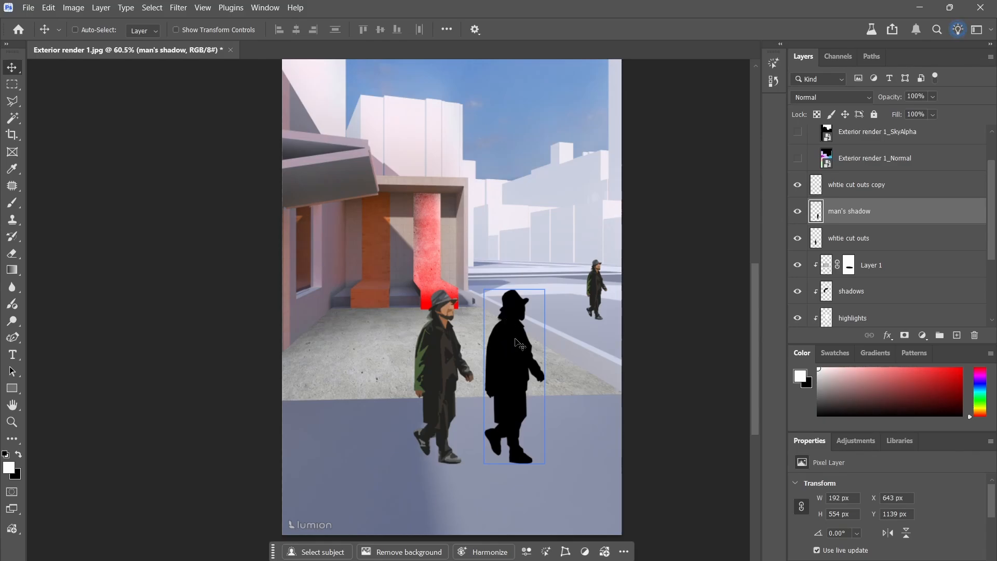
key(ctrl+t)
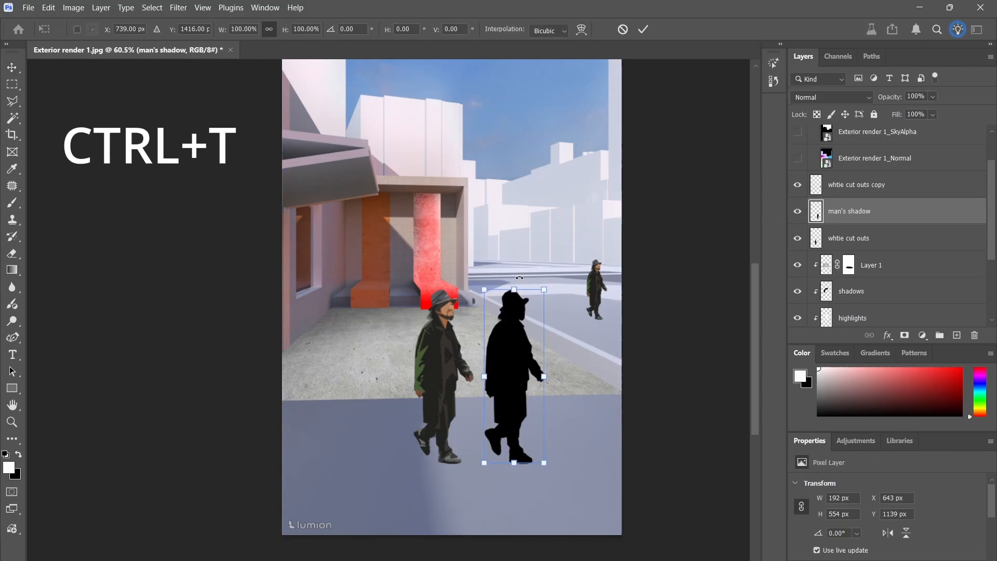
drag(519, 279, 588, 375)
drag(475, 373, 497, 436)
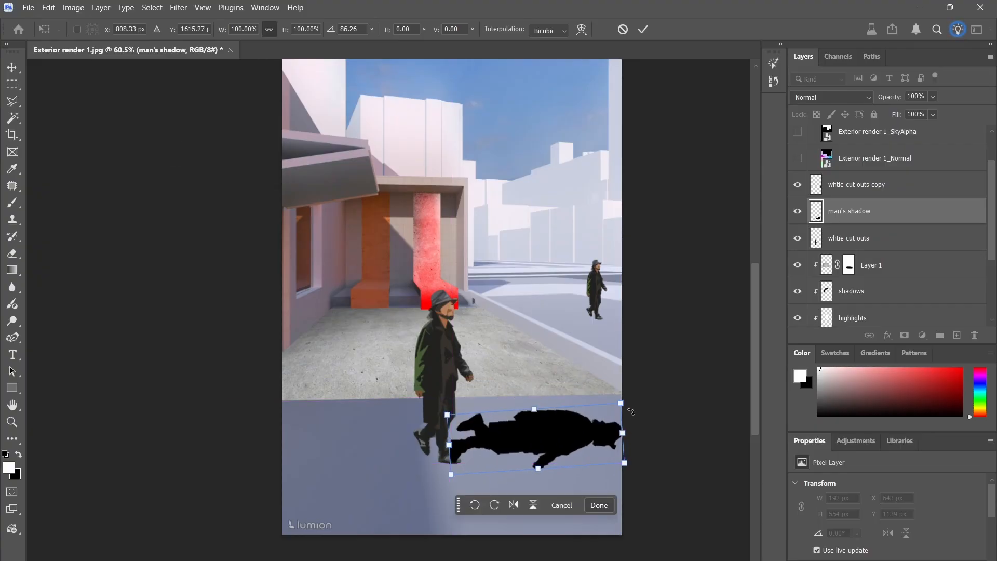
drag(631, 411, 625, 387)
drag(551, 402, 549, 394)
key(ctrl+z)
drag(550, 429, 548, 412)
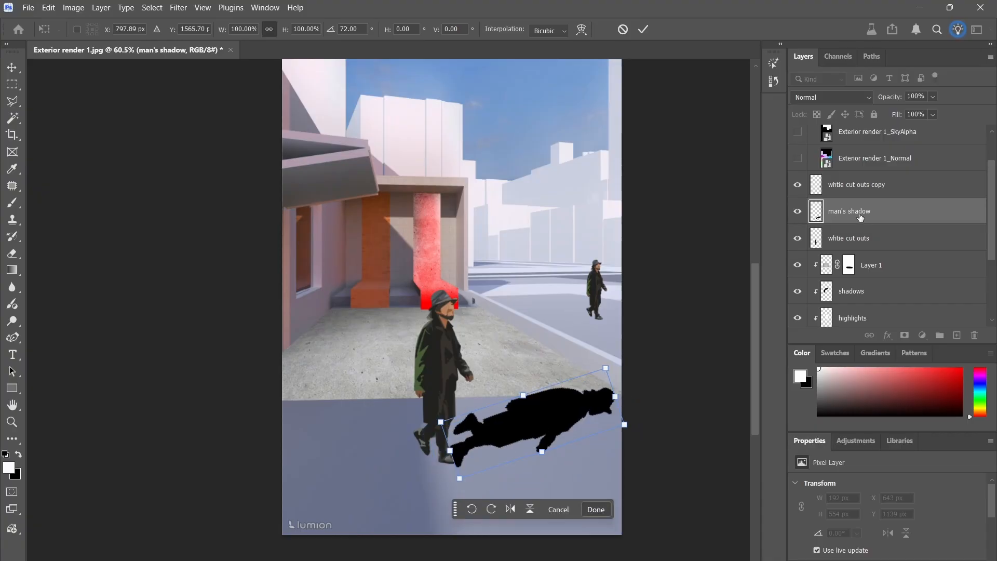
key(Return)
drag(860, 218, 856, 247)
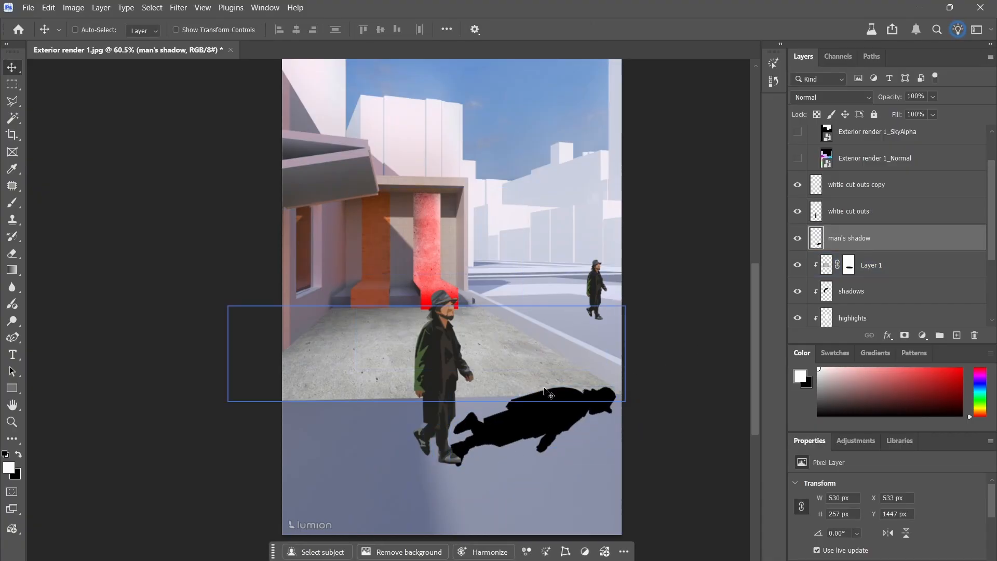
Rotate the shadow about -7.8° further and scale it to about 95%, keeping its base near the man's feet.
mouse_move(524, 423)
mouse_down()
mouse_move(519, 416)
mouse_move(525, 423)
mouse_up()
key(ctrl+t)
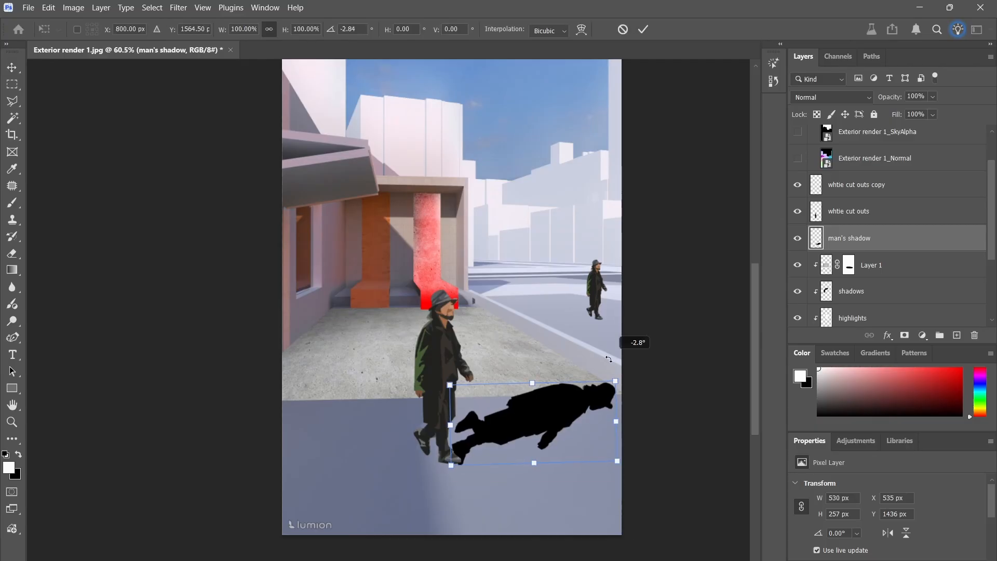
drag(618, 359, 571, 381)
right_click(540, 410)
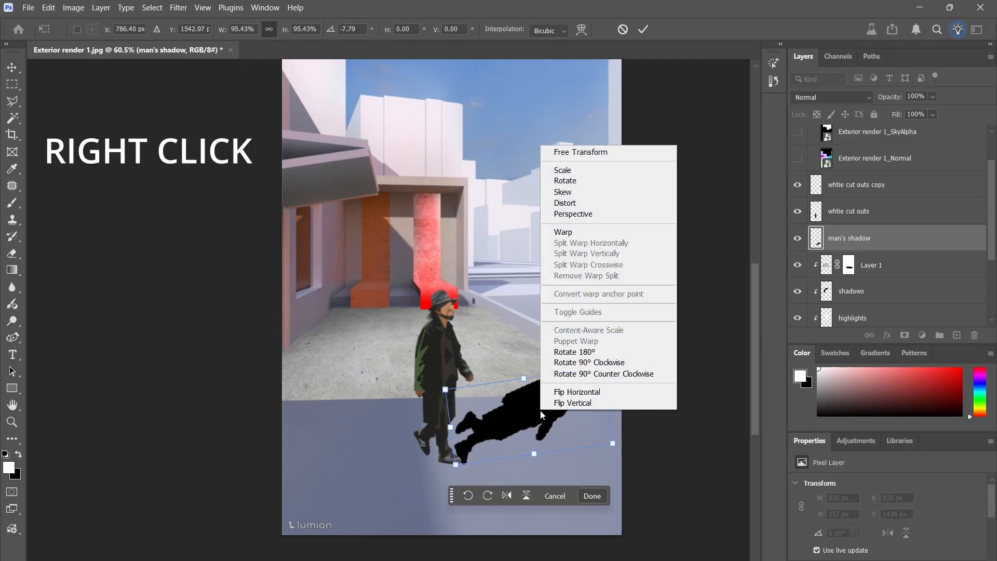
Distort the shadow's corners so it lies flat along the ground, and align its base with the man's shoes.
click(579, 207)
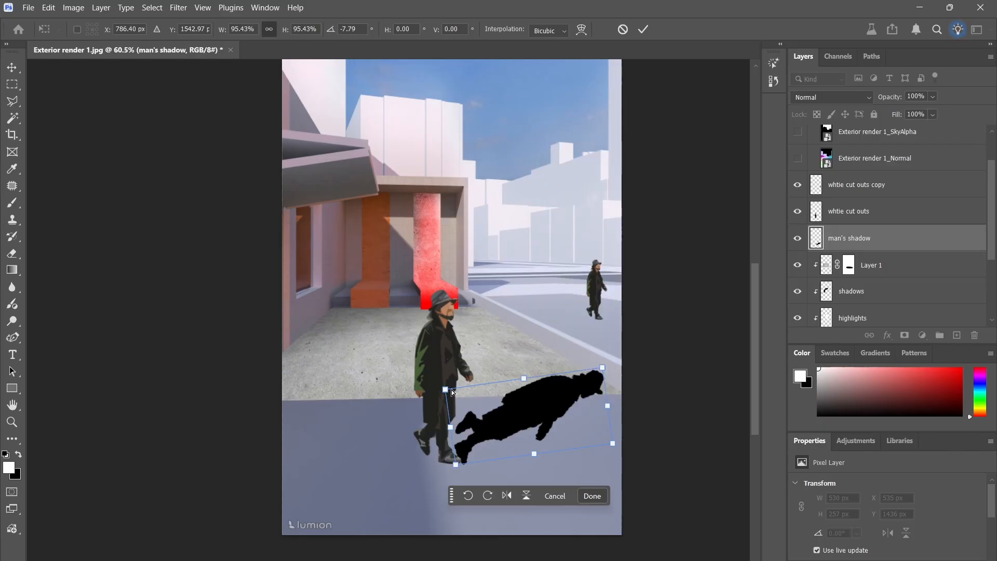
drag(444, 390, 372, 425)
drag(602, 368, 578, 381)
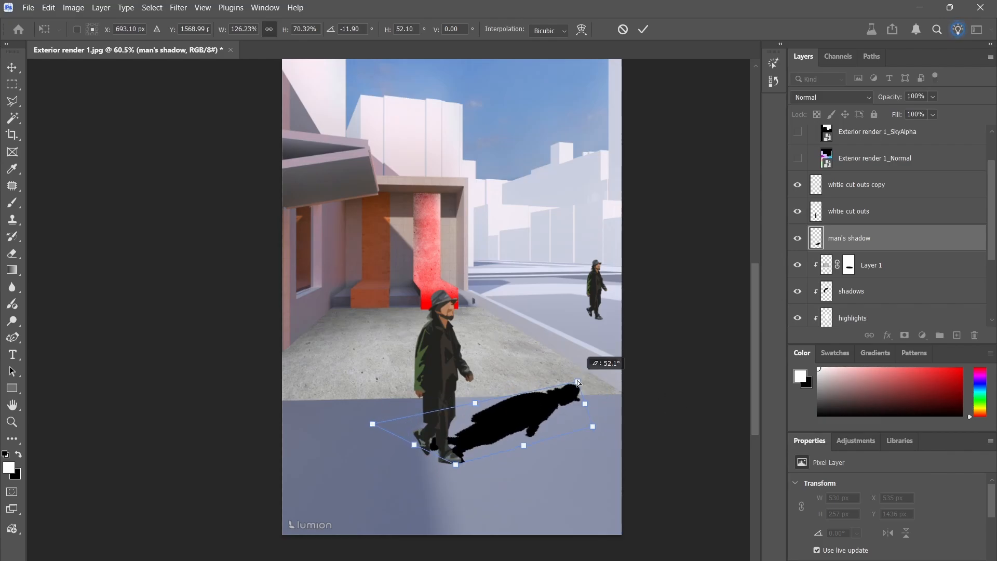
drag(373, 425, 362, 431)
drag(593, 427, 600, 420)
drag(588, 379, 584, 388)
alt+scroll(466, 450, up, 5)
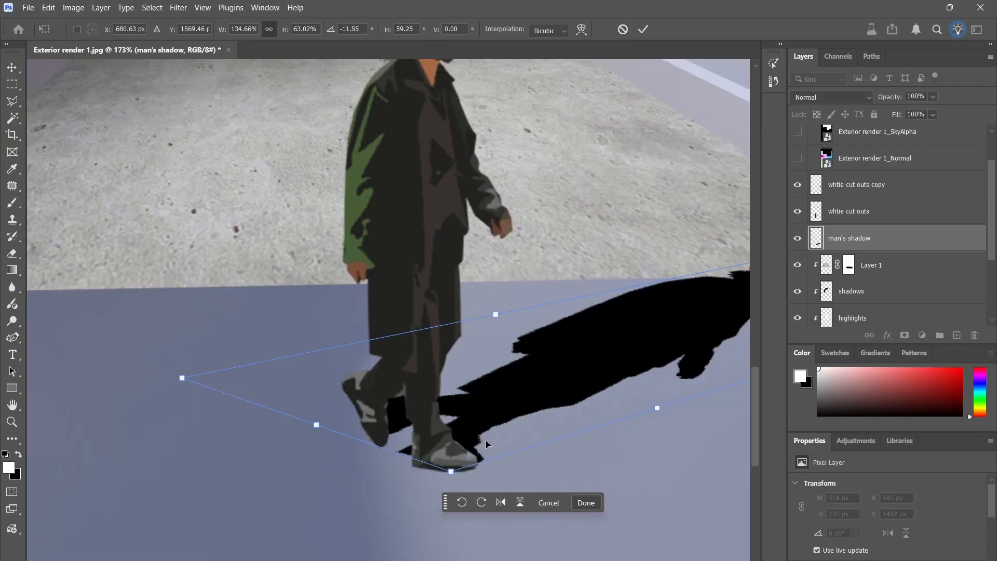
drag(482, 433, 486, 439)
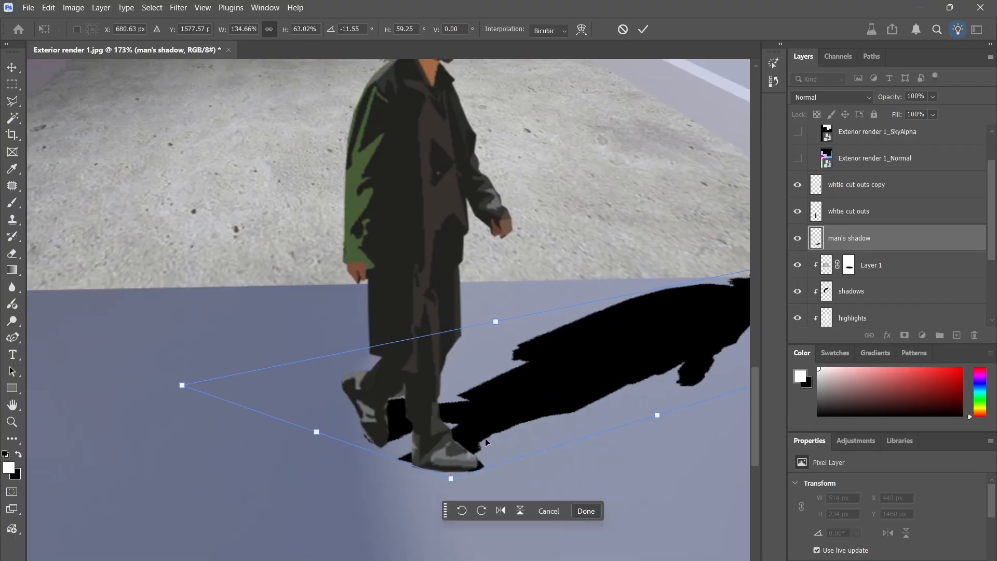
key(Return)
Add a layer mask to the shadow and paint out the stray black edges around the shoes with a 32 px soft brush.
ctrl+click(483, 444)
alt+scroll(480, 446, down, 4)
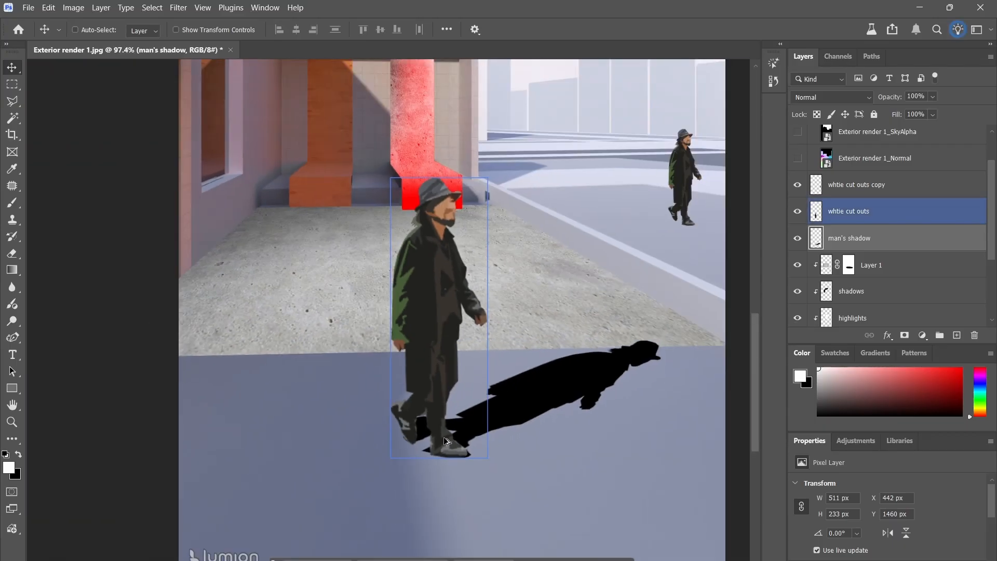
alt+scroll(436, 454, up, 3)
alt+scroll(449, 460, up, 2)
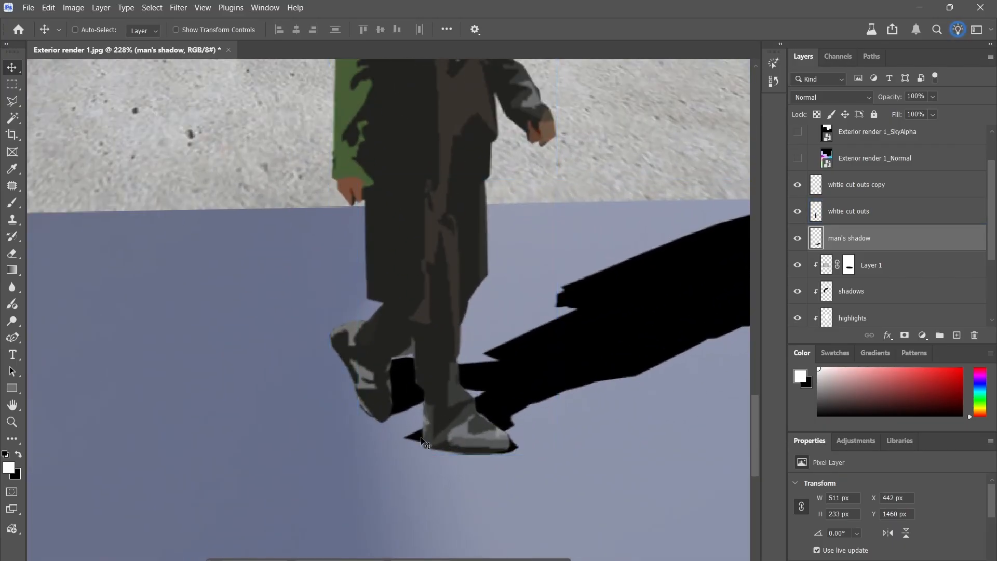
click(905, 335)
alt+scroll(506, 374, down, 3)
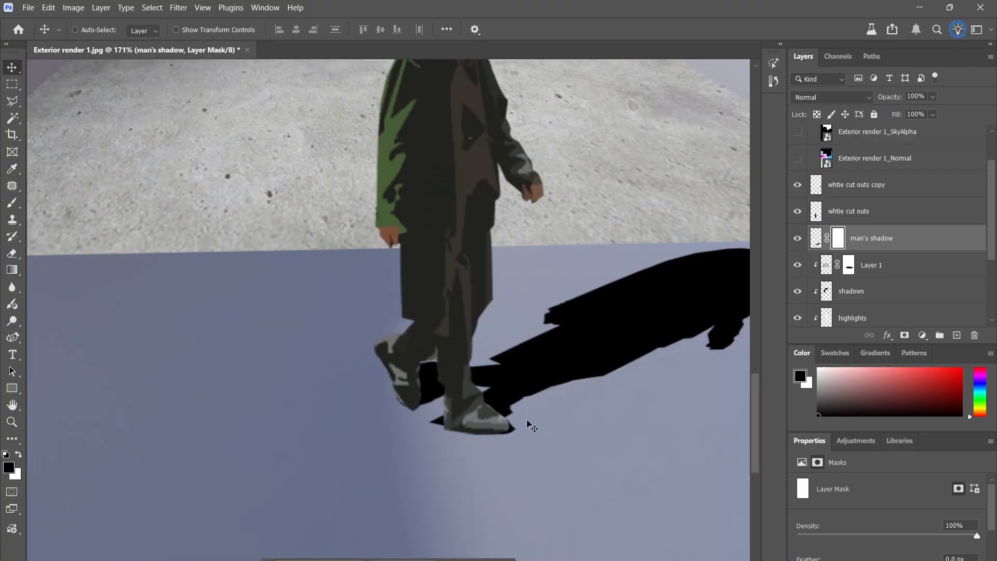
key(b)
right_click(419, 444)
click(502, 386)
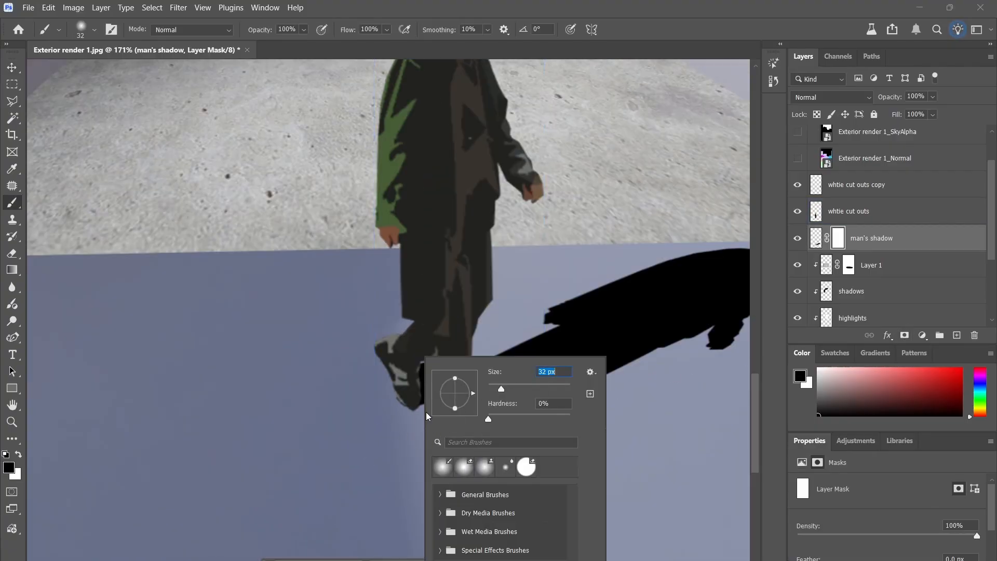
click(400, 400)
mouse_move(402, 401)
mouse_down()
mouse_move(438, 429)
mouse_move(488, 445)
mouse_up()
alt+scroll(522, 437, down, 4)
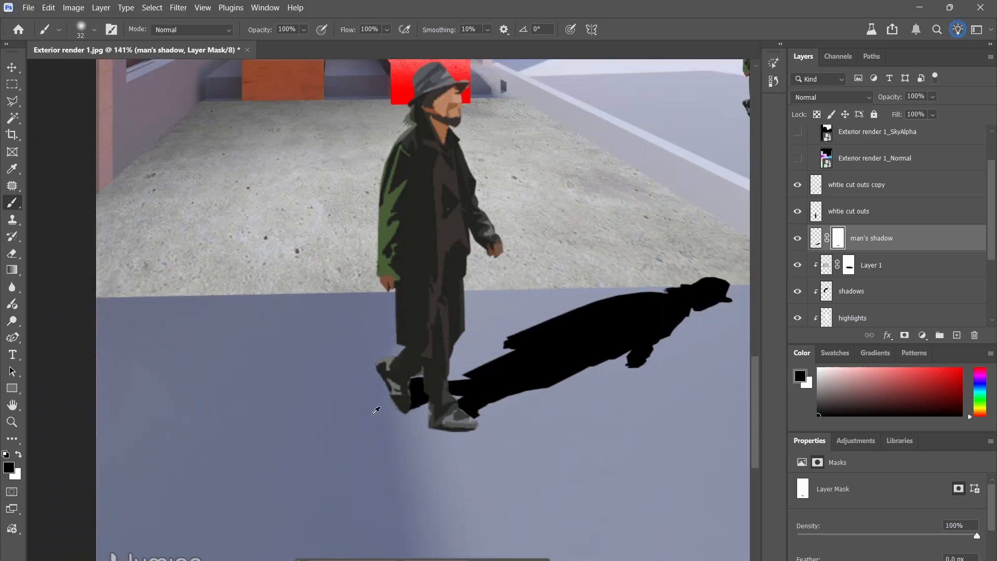
Lighten the man's shadow layer to 57% opacity and 38% fill.
key(v)
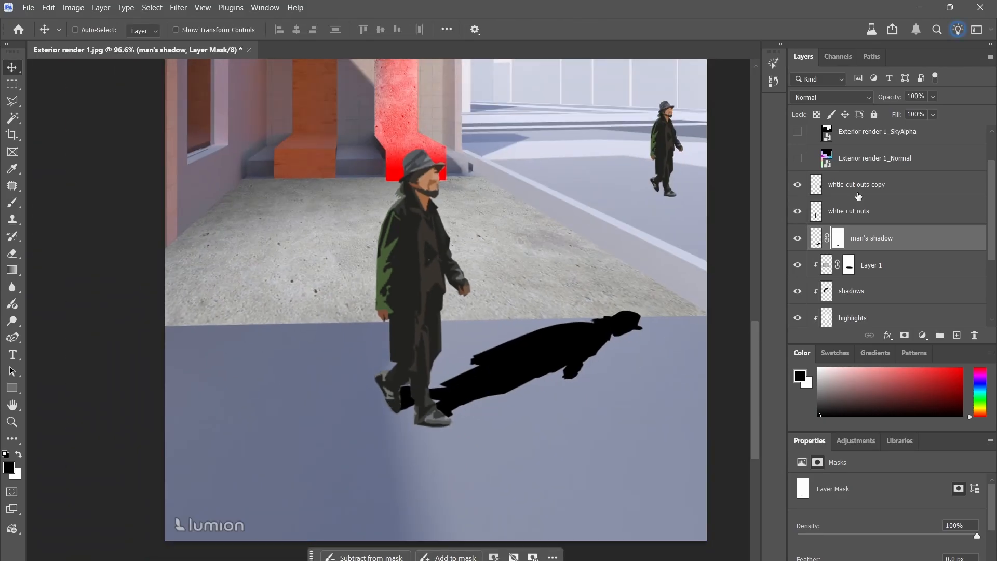
click(932, 97)
drag(911, 110, 934, 129)
click(933, 114)
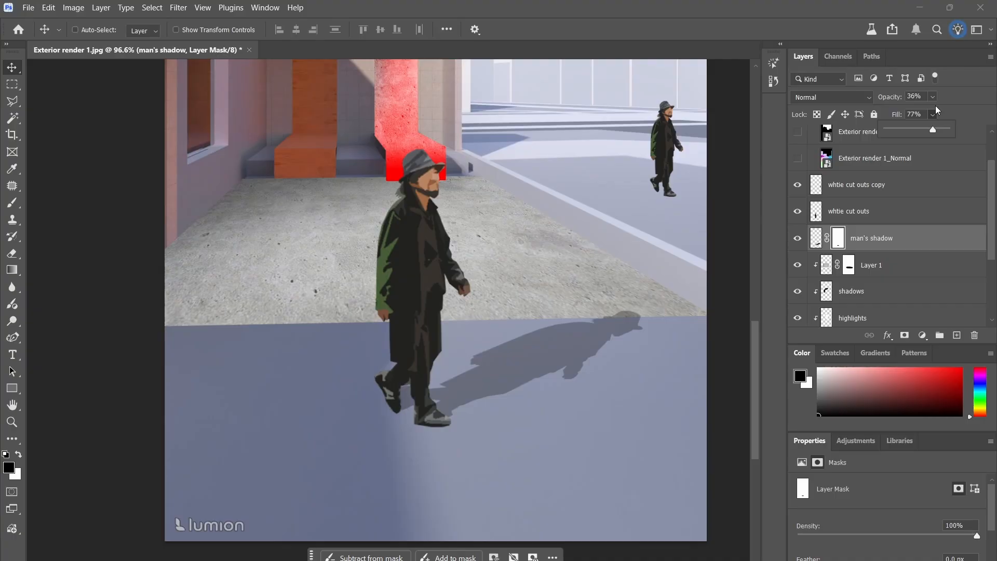
drag(933, 96, 893, 128)
click(933, 114)
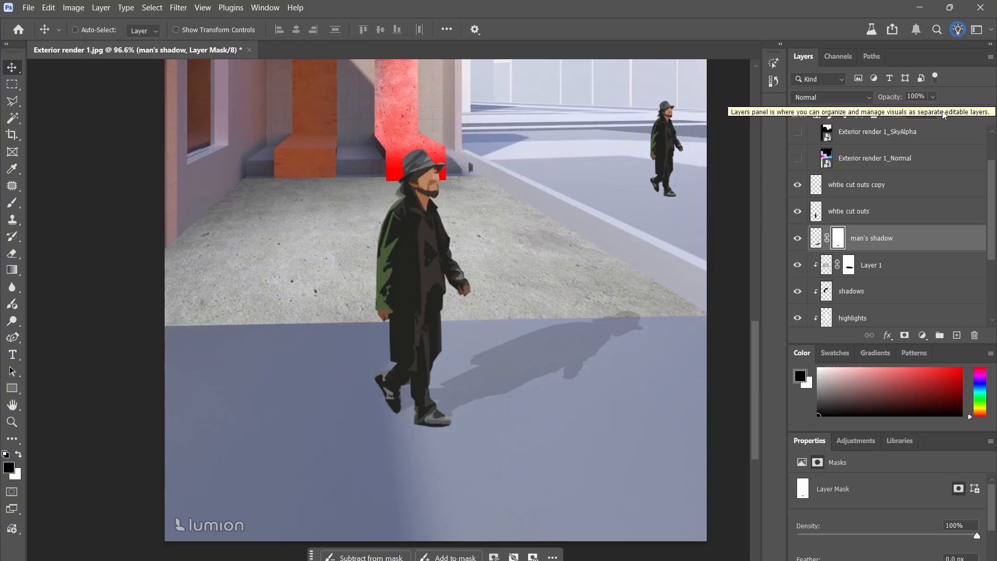
drag(933, 96, 921, 112)
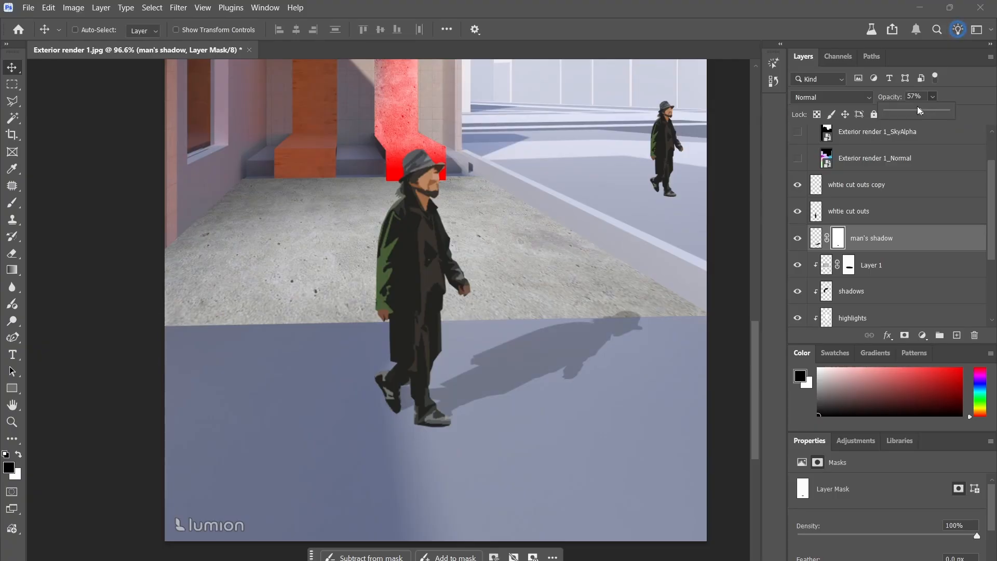
click(176, 7)
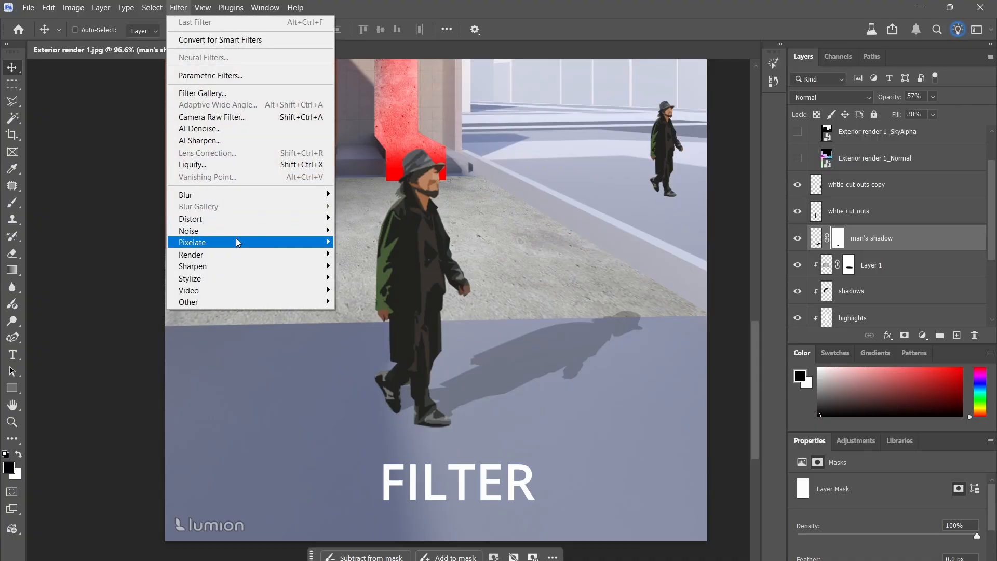
mouse_move(255, 195)
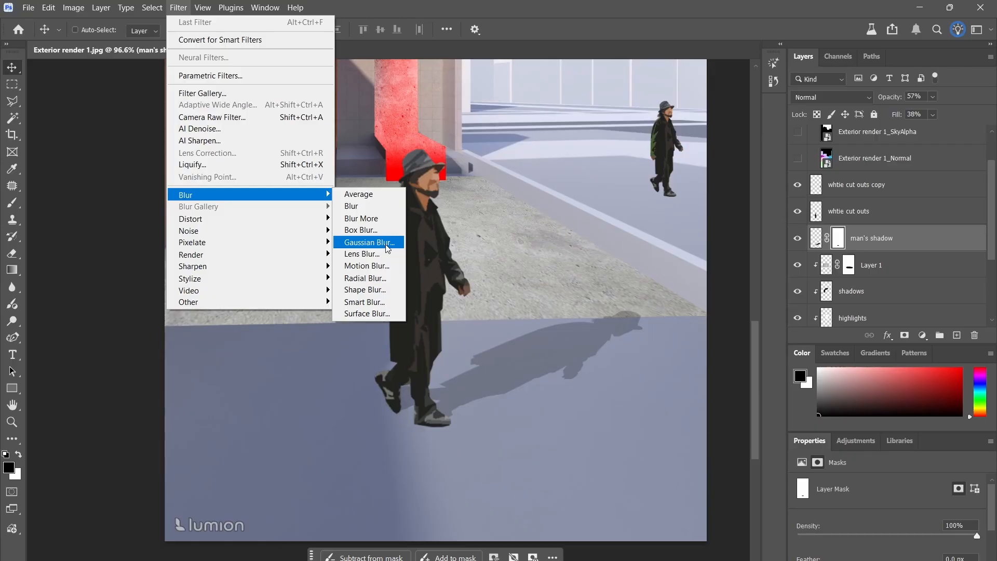
click(387, 243)
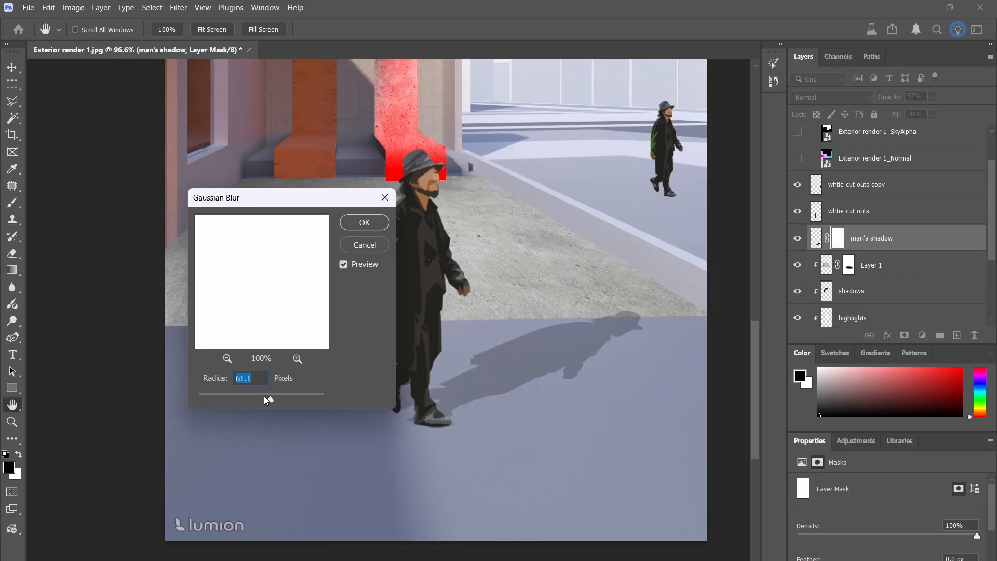
drag(271, 399, 292, 404)
click(378, 245)
key(v)
Soften the man's shadow by applying a Gaussian Blur to the layer's pixels instead of its mask.
click(816, 240)
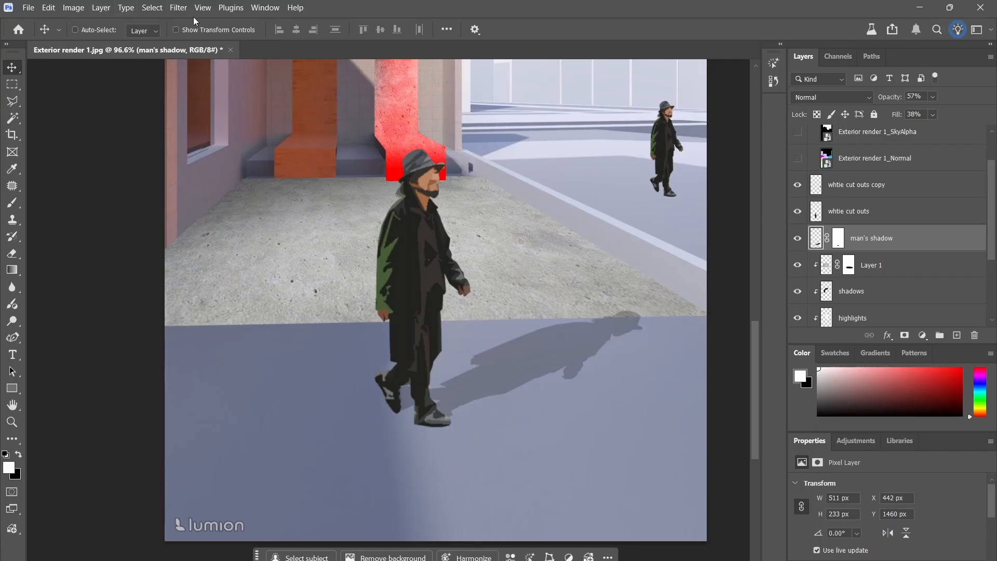
click(178, 7)
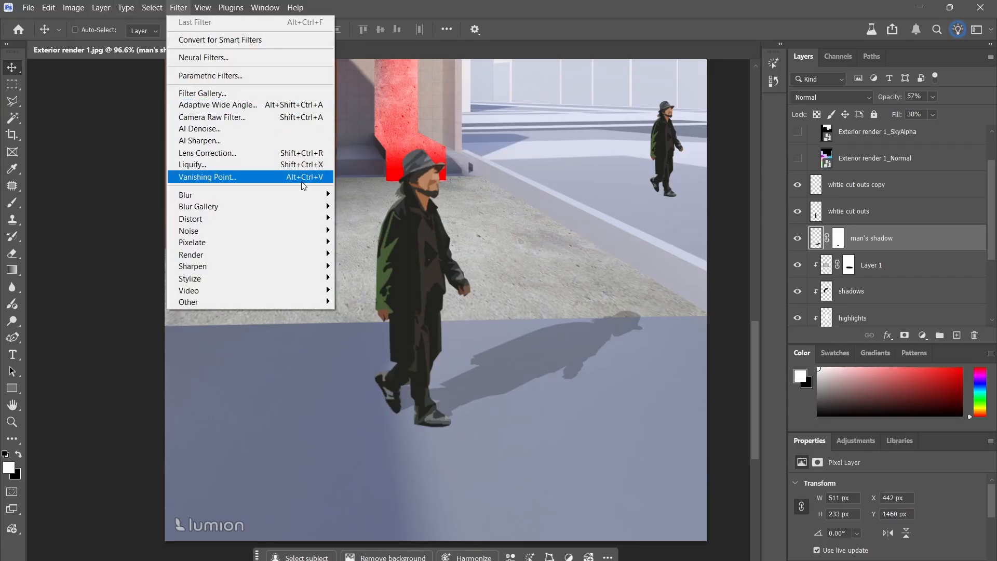
mouse_move(300, 197)
click(382, 243)
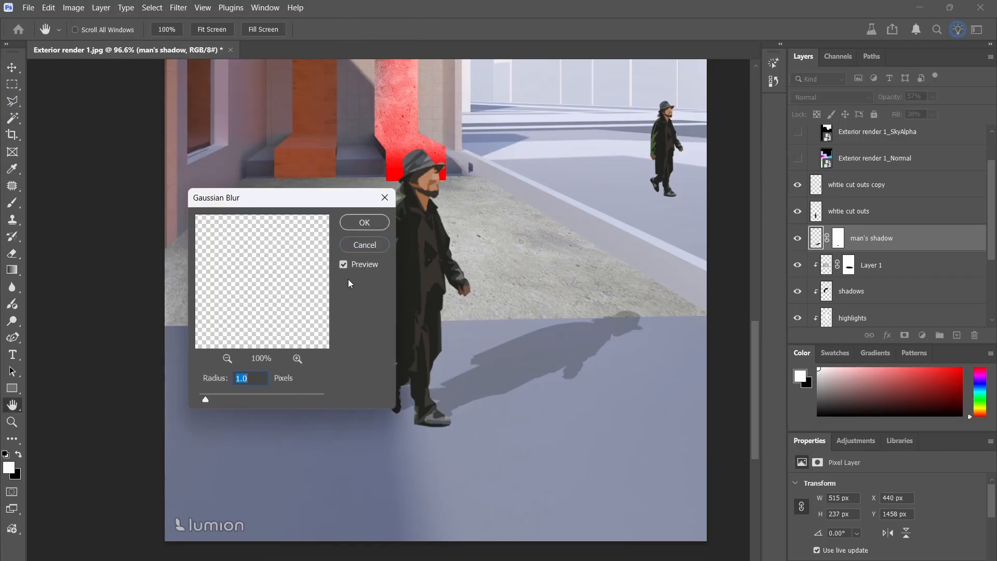
drag(257, 398, 234, 399)
click(374, 226)
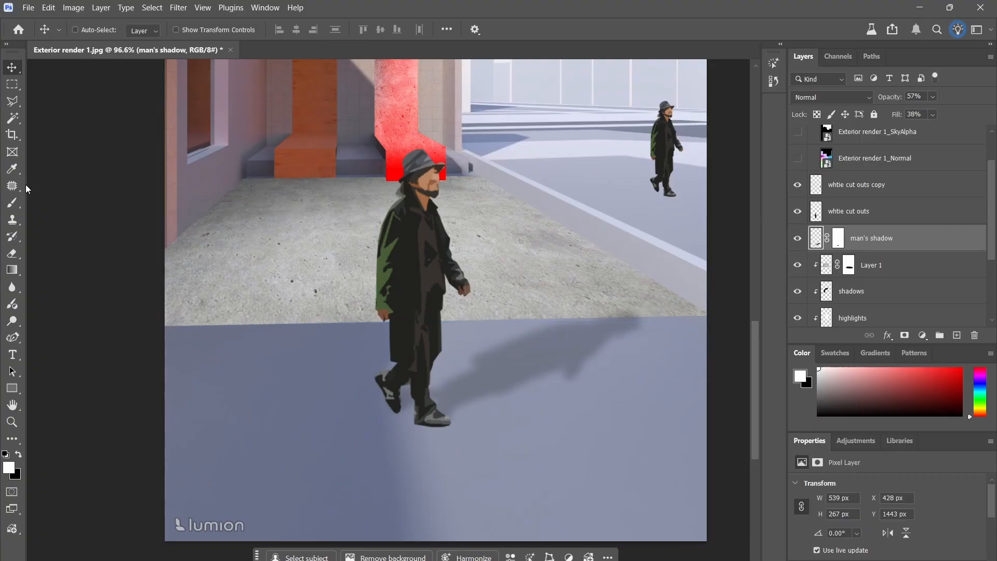
Smudge the far end of the man's shadow with a 111 px brush at 50% strength.
drag(12, 286, 56, 311)
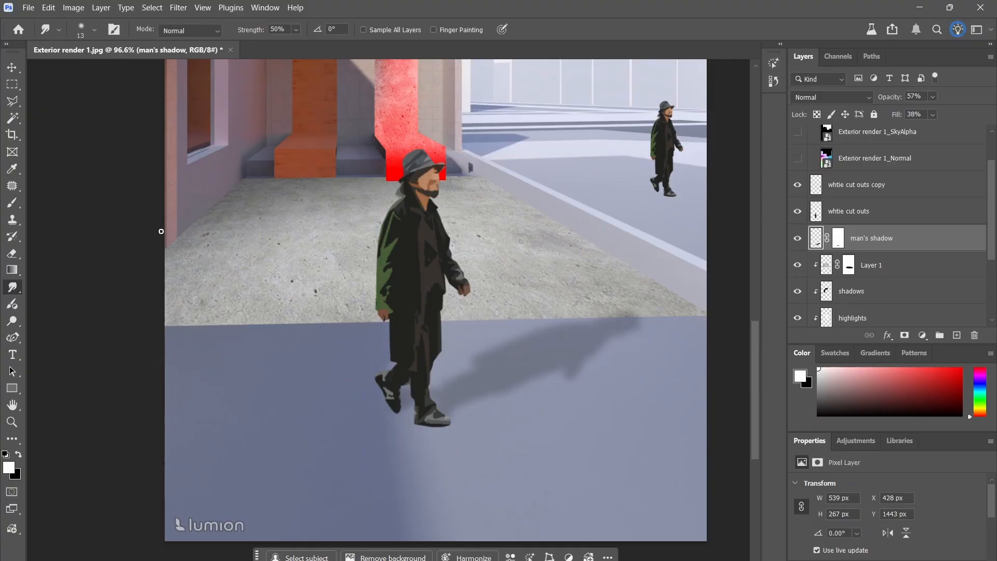
alt+right_drag(545, 336, 570, 336)
drag(635, 321, 645, 311)
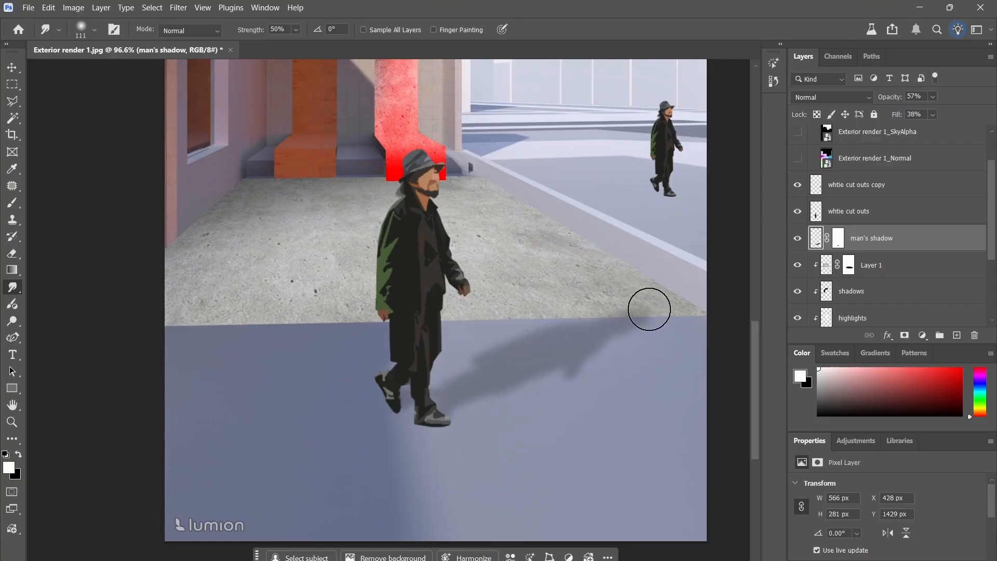
Try smudging the middle of the man's shadow in broad strokes, and undo those strokes.
mouse_move(649, 309)
mouse_down()
mouse_move(518, 352)
mouse_move(621, 342)
mouse_move(543, 338)
mouse_move(493, 357)
mouse_up()
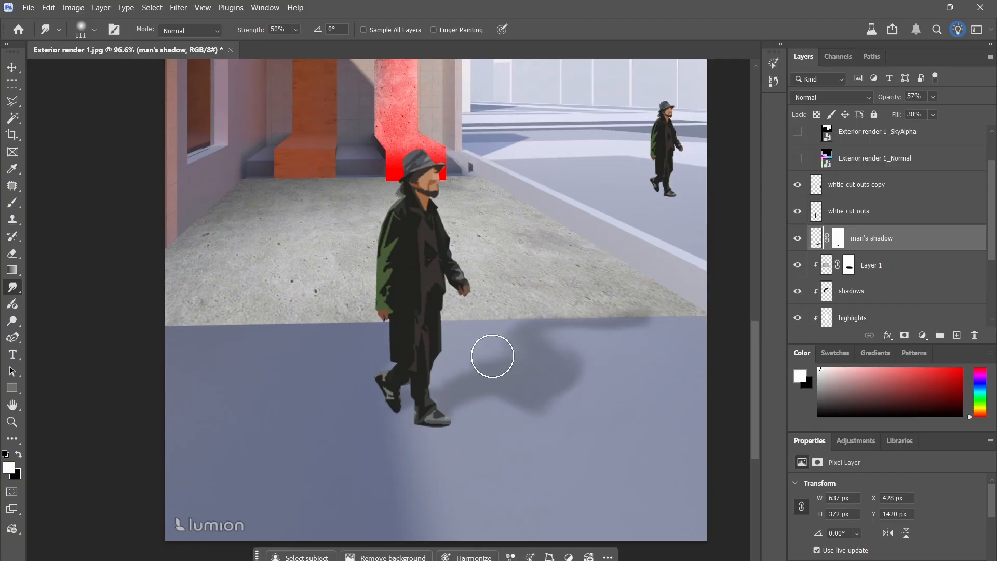
key(ctrl+z)
key(ctrl+z)
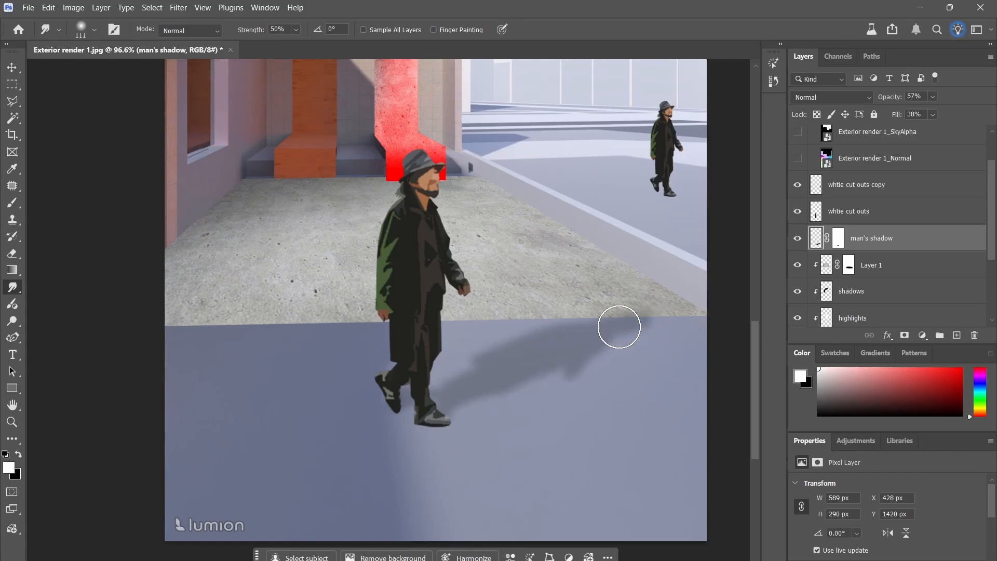
click(12, 68)
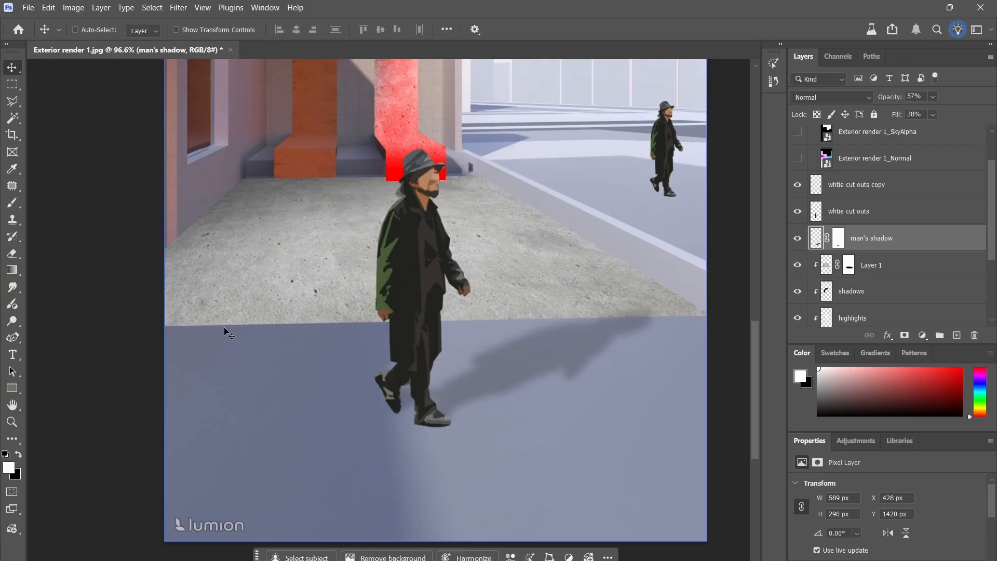
Rename the cutout layer of the foreground man, just above his shadow layer, as "man".
alt+scroll(223, 326, down, 3)
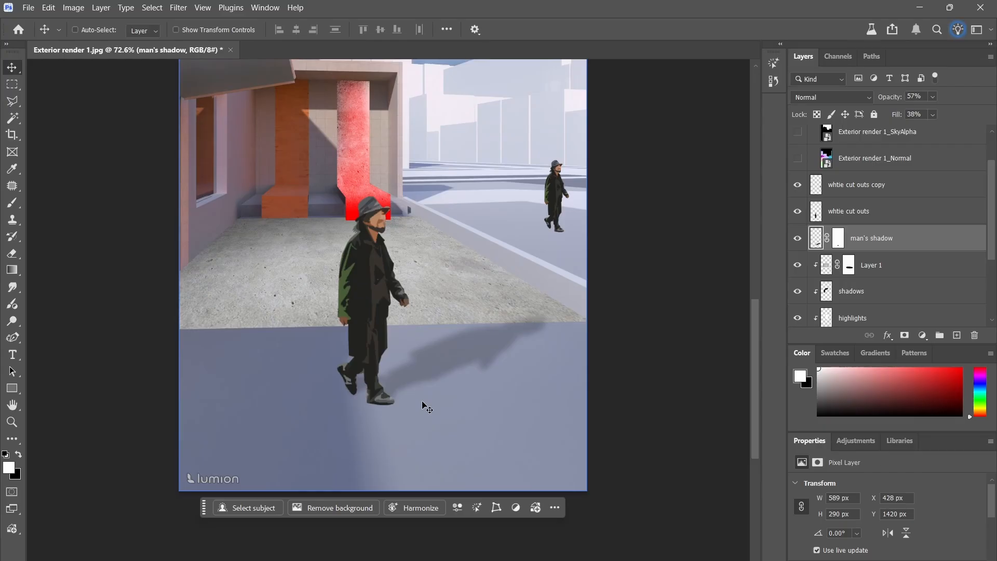
alt+scroll(424, 403, down, 2)
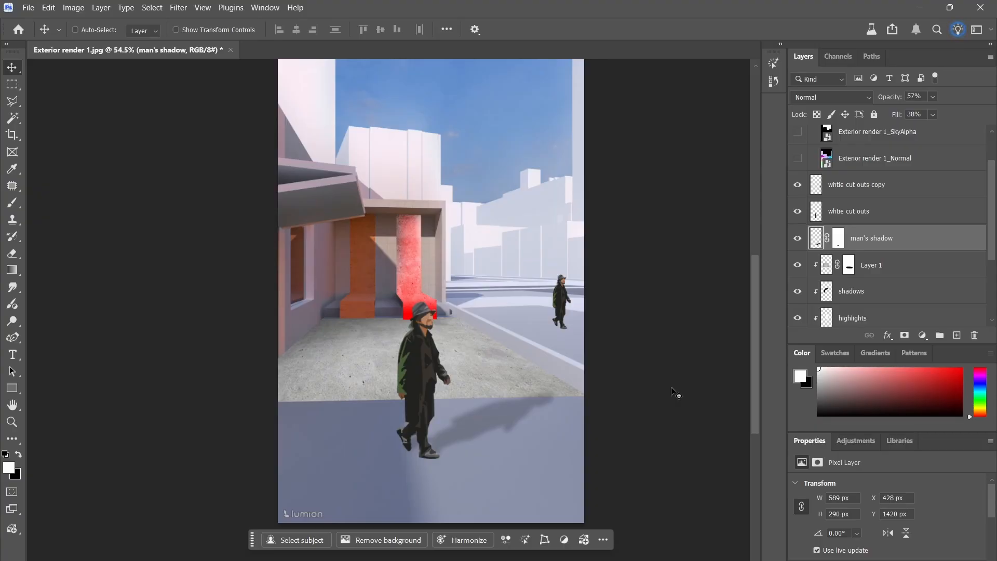
scroll(883, 233, down, 2)
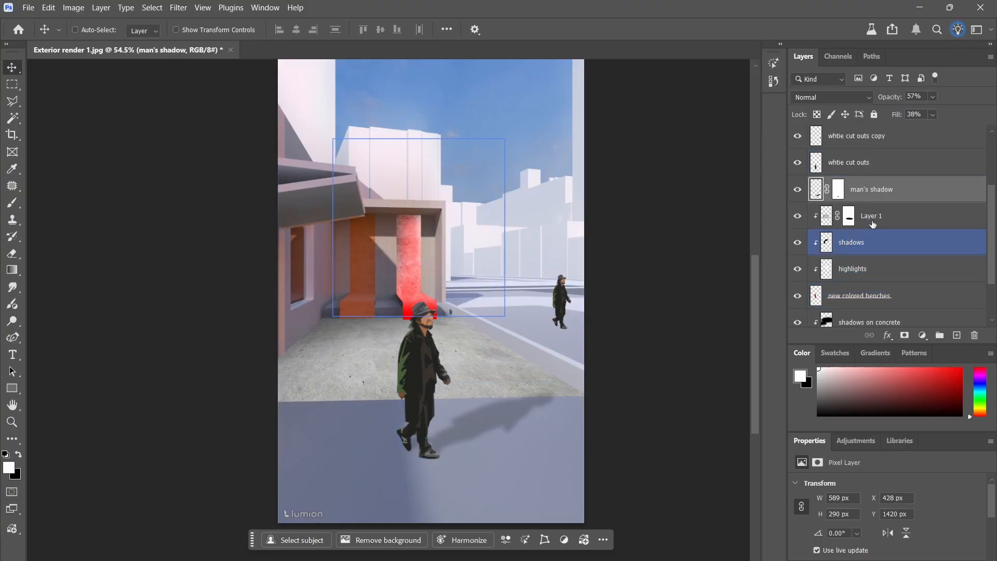
scroll(875, 244, down, 1)
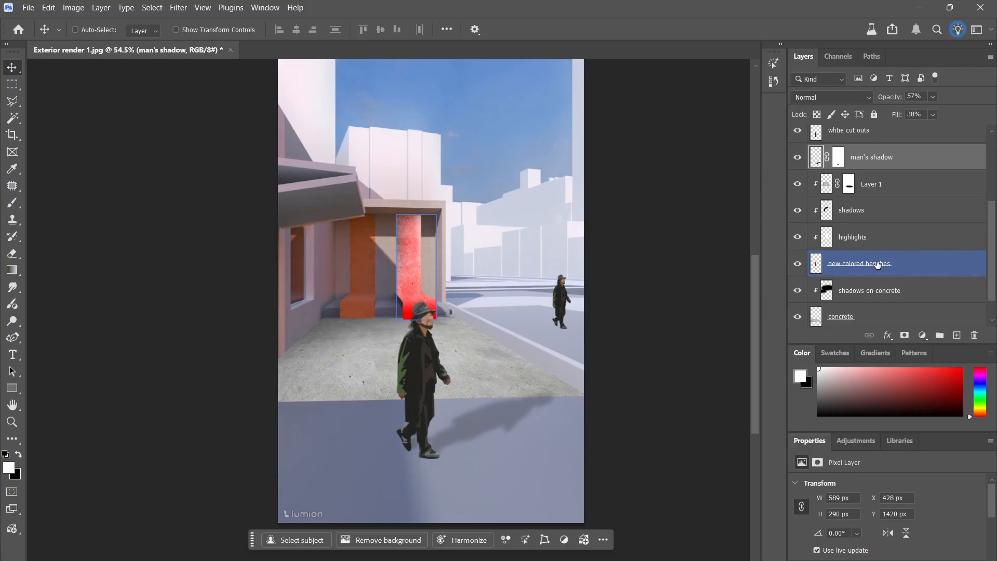
scroll(877, 265, down, 1)
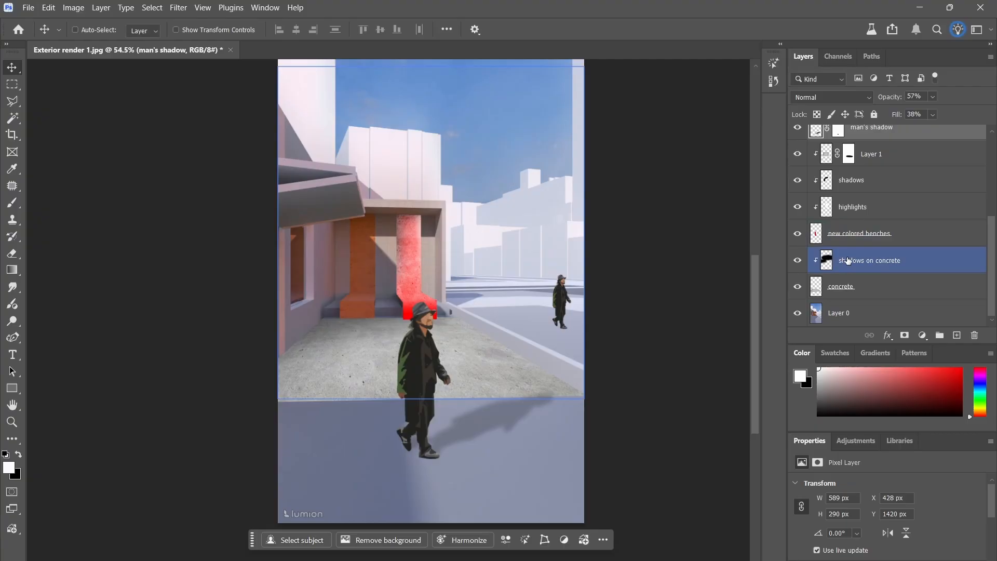
scroll(873, 231, up, 1)
click(862, 137)
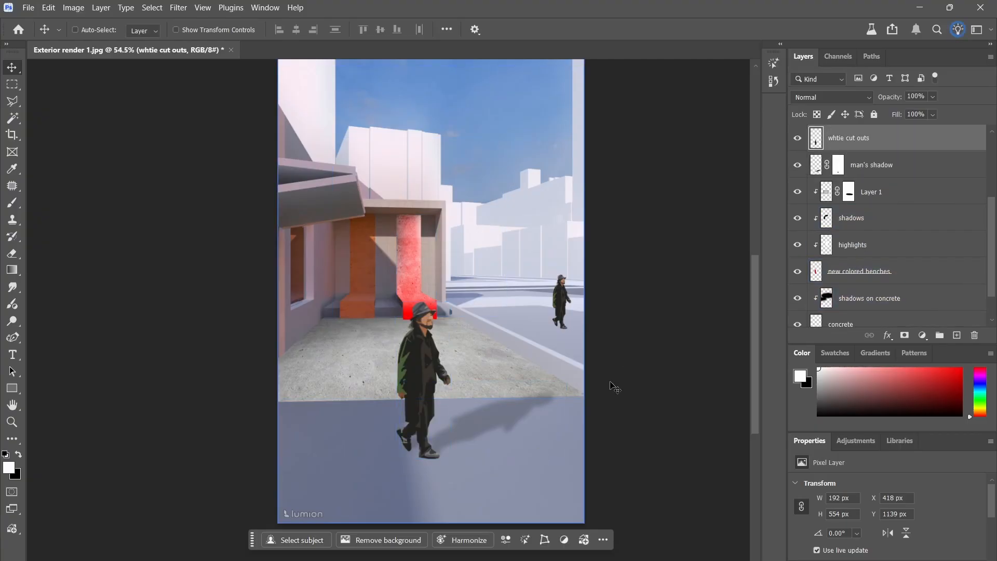
double_click(853, 139)
text(man)
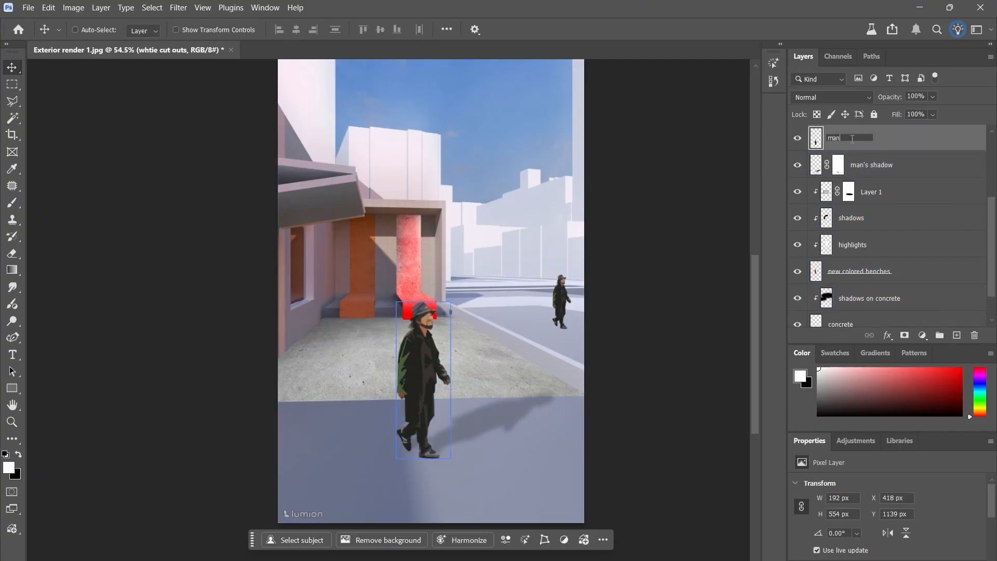
key(Return)
Harmonize the man layer with the scene, and compare the image with and without the generated layer.
click(467, 540)
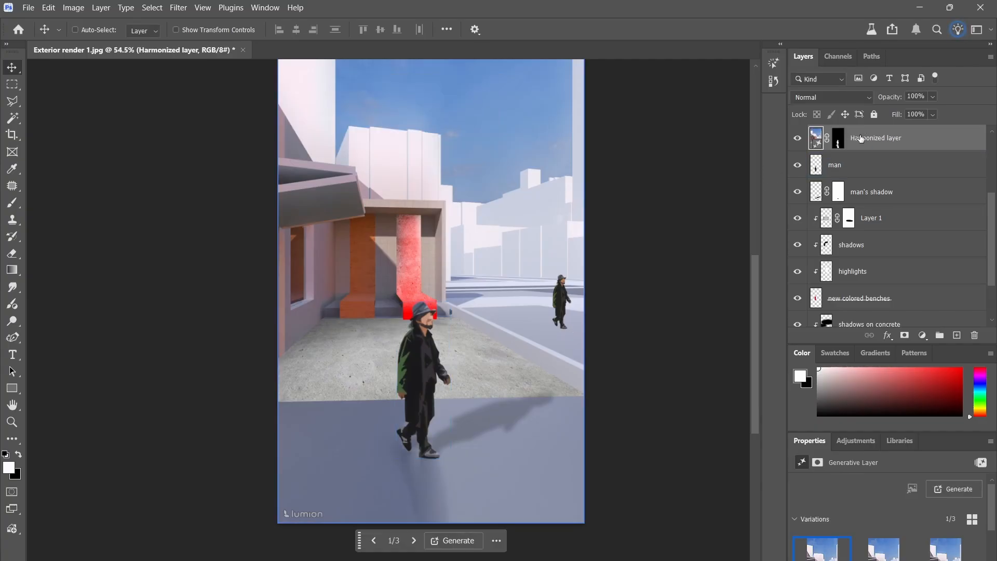
scroll(842, 520, down, 1)
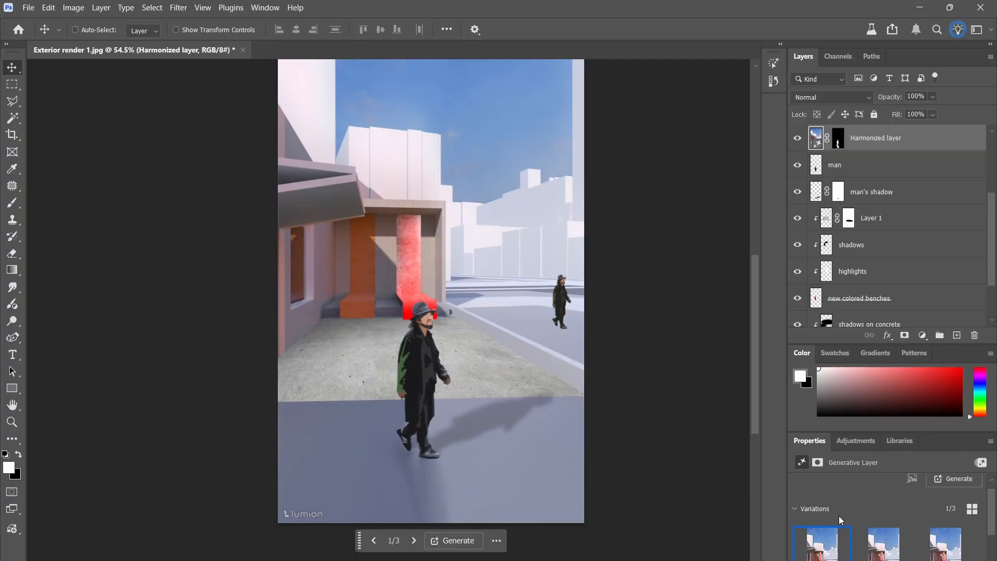
scroll(841, 520, down, 1)
click(798, 138)
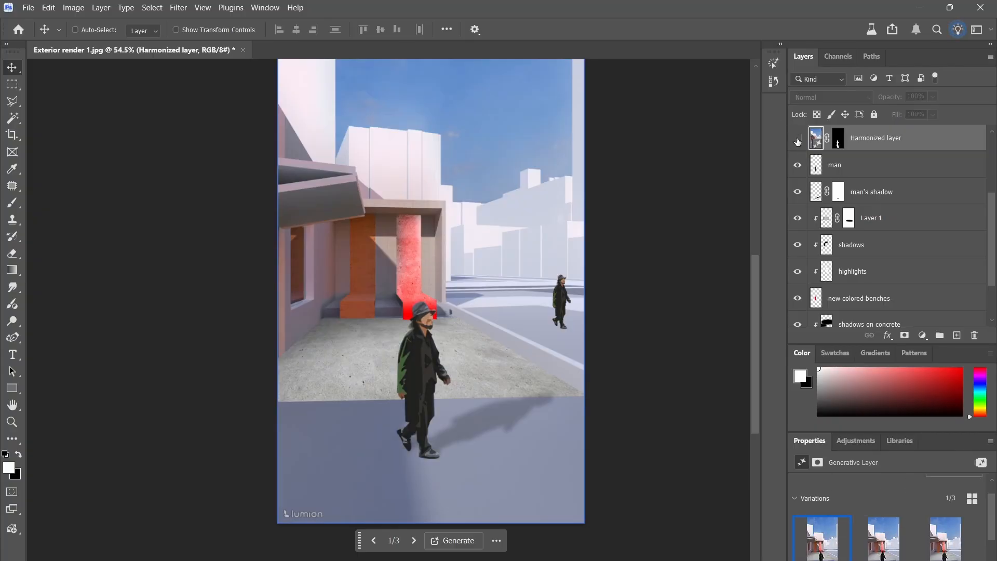
click(798, 138)
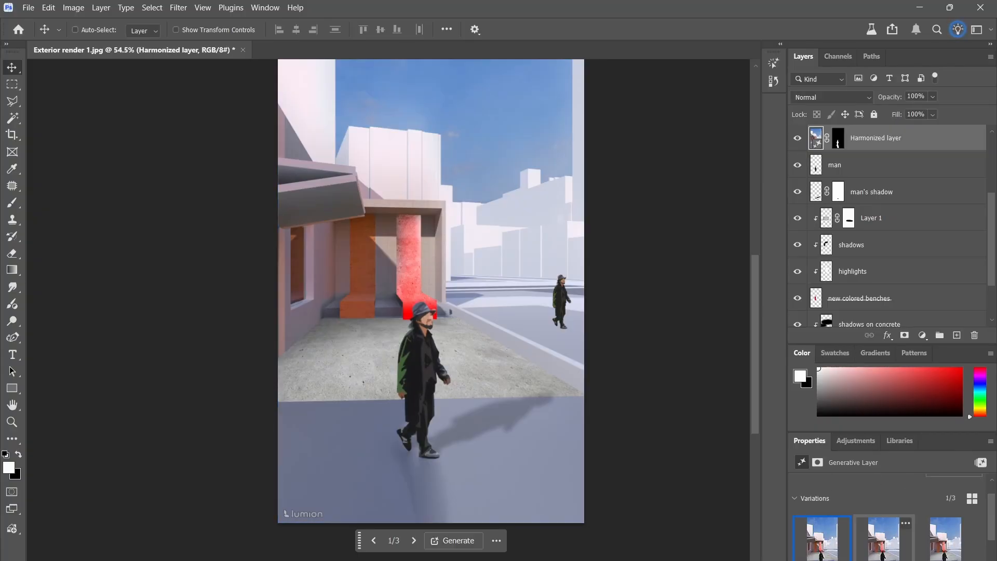
Preview the second and third harmonized variations, return to the first, and delete the harmonized layer.
click(873, 543)
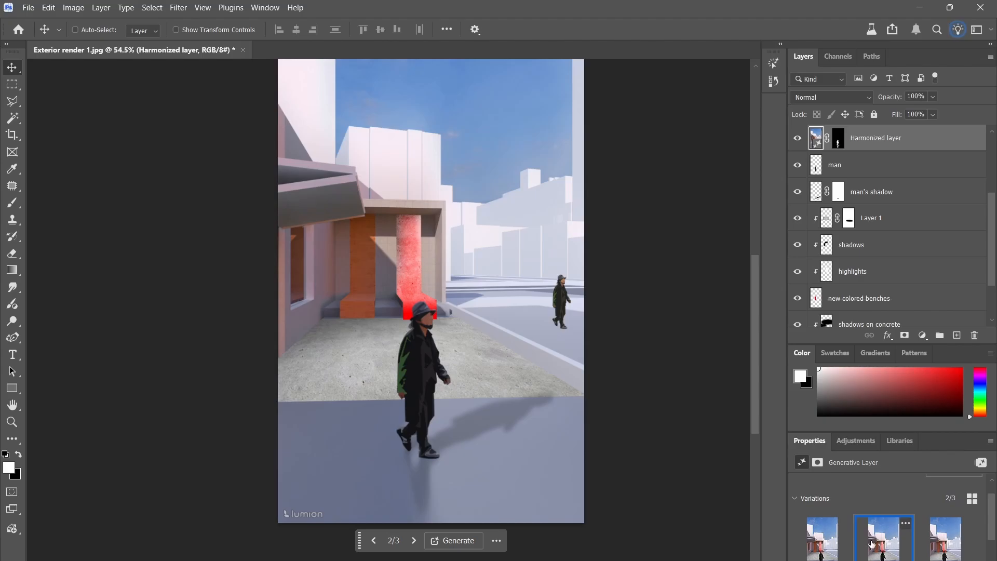
click(939, 536)
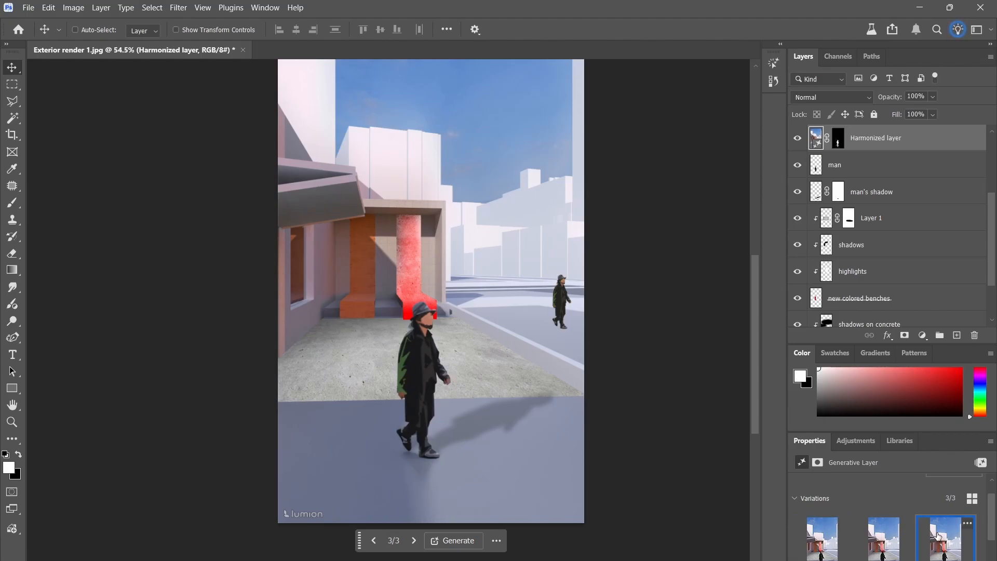
ctrl+click(387, 351)
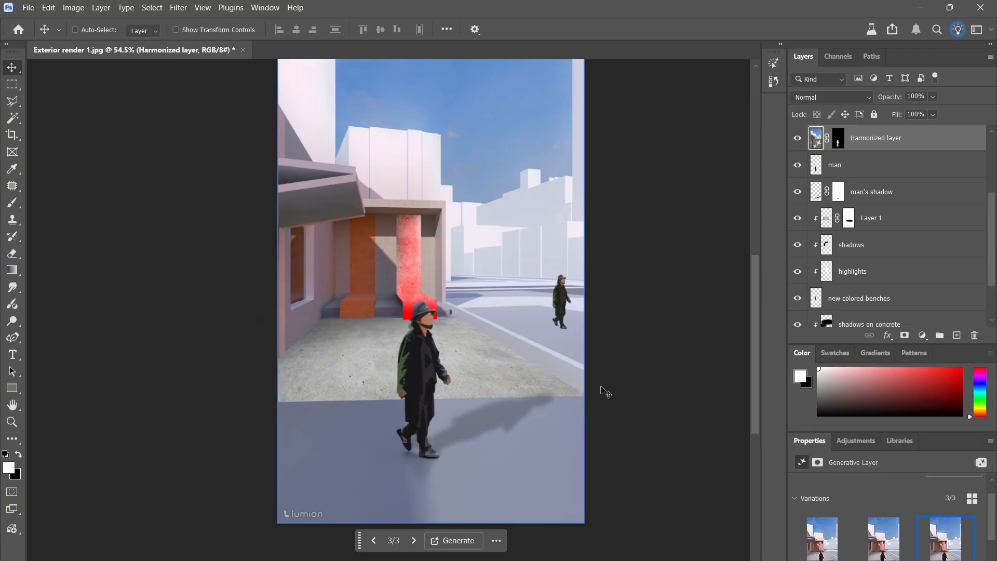
click(814, 547)
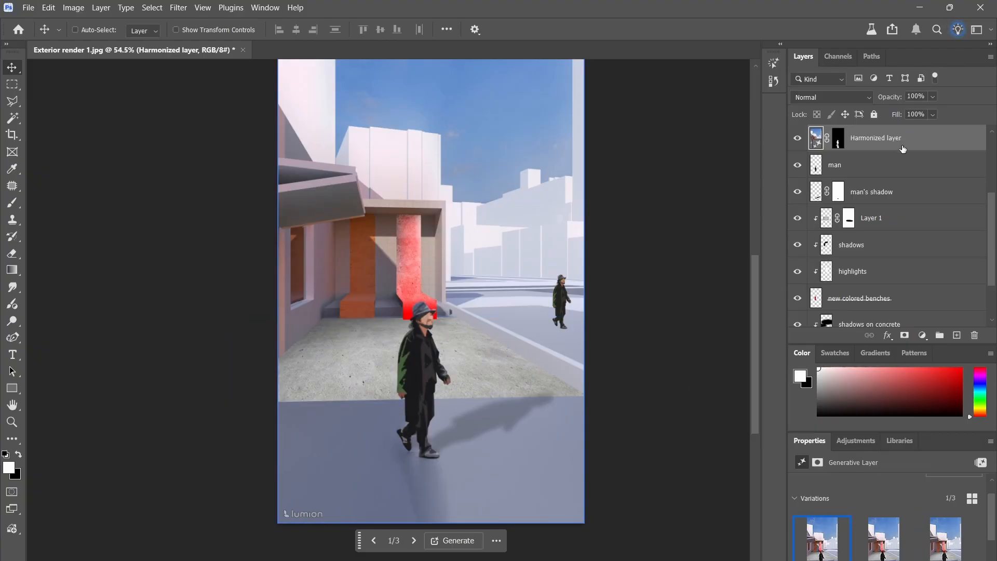
click(975, 336)
click(444, 231)
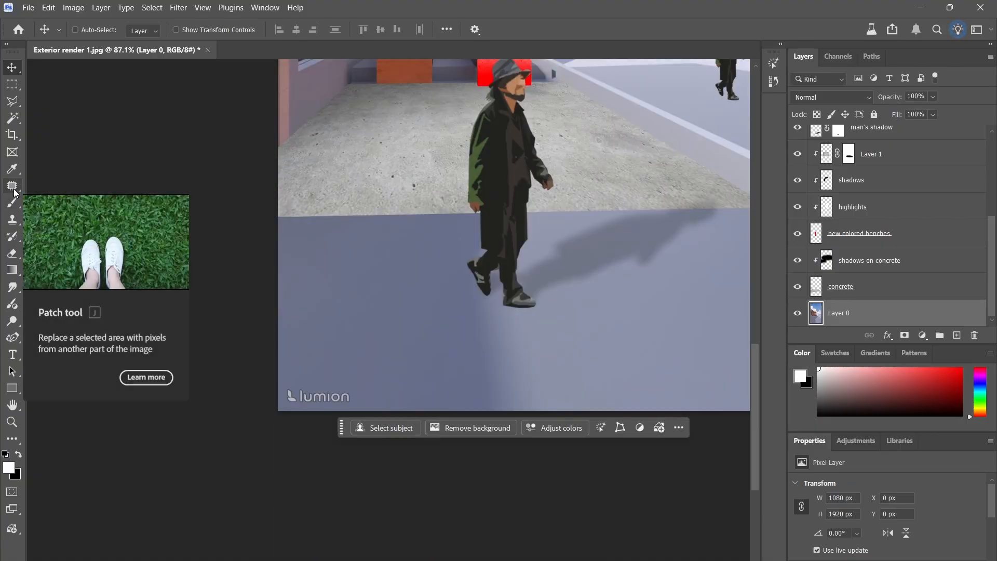
Outline the area around the man on Layer 0 with the Patch tool, and clear the selection.
click(14, 193)
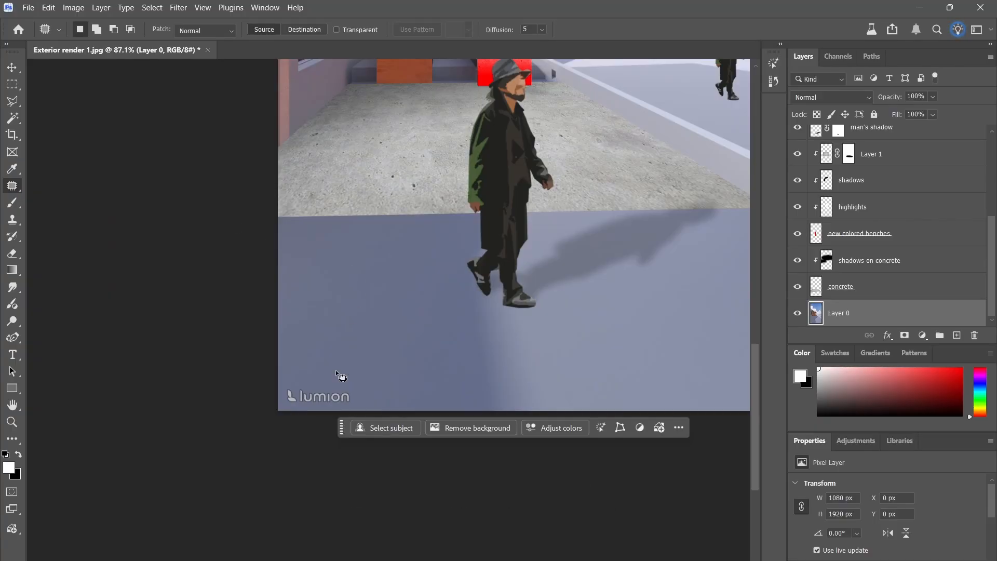
alt+scroll(249, 321, down, 5)
alt+scroll(441, 222, up, 1)
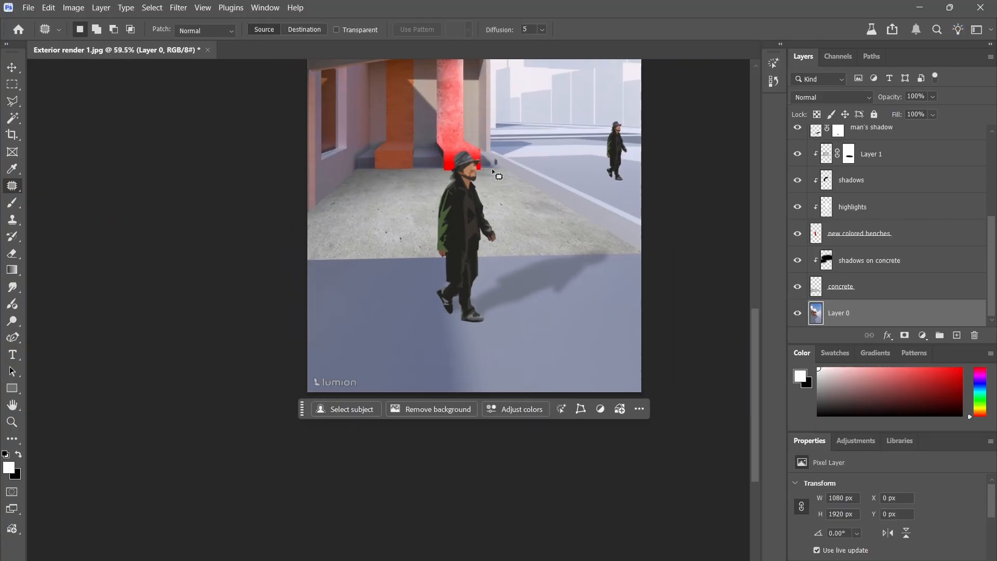
mouse_move(494, 141)
mouse_down()
mouse_move(454, 355)
mouse_move(493, 140)
mouse_up()
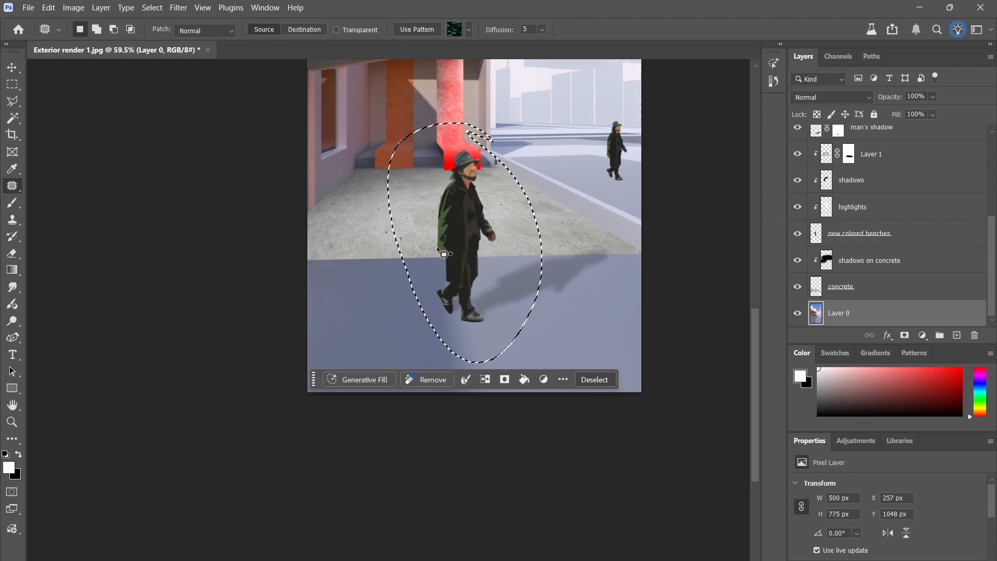
alt+scroll(350, 369, up, 3)
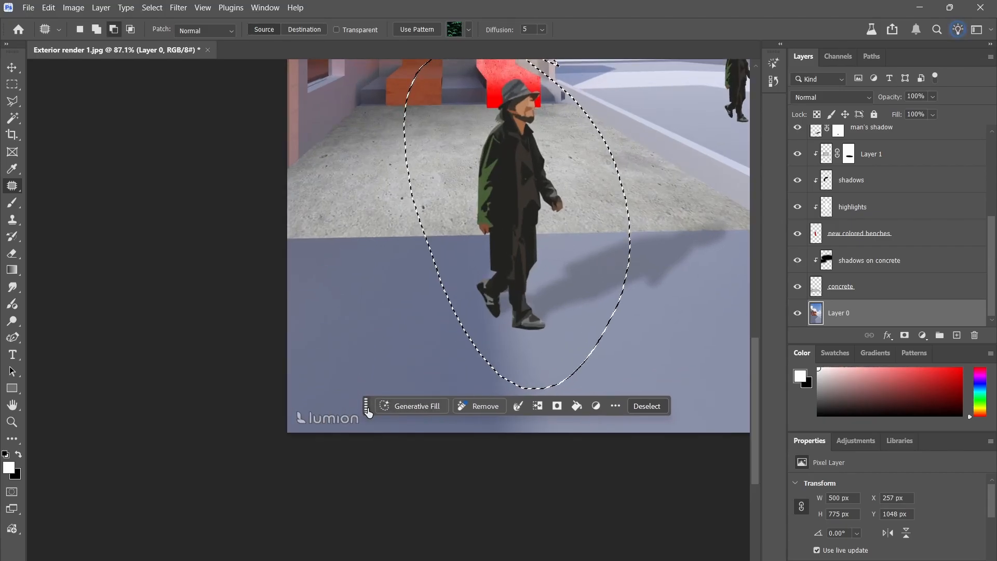
alt+scroll(326, 442, up, 3)
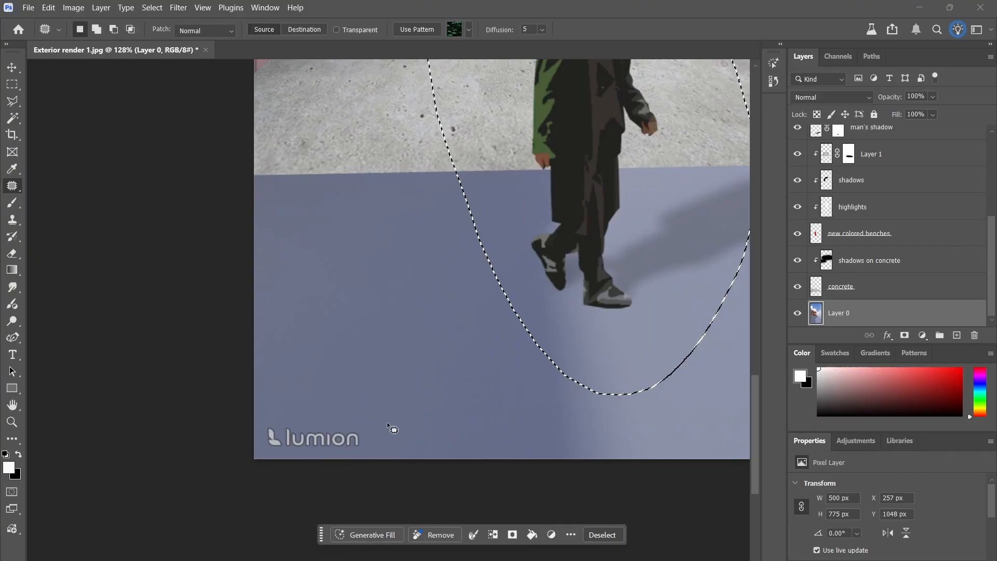
click(355, 434)
Try covering the Lumion logo on Layer 0 with ground pixels using a 66 px Clone Stamp, and undo the strokes.
key(s)
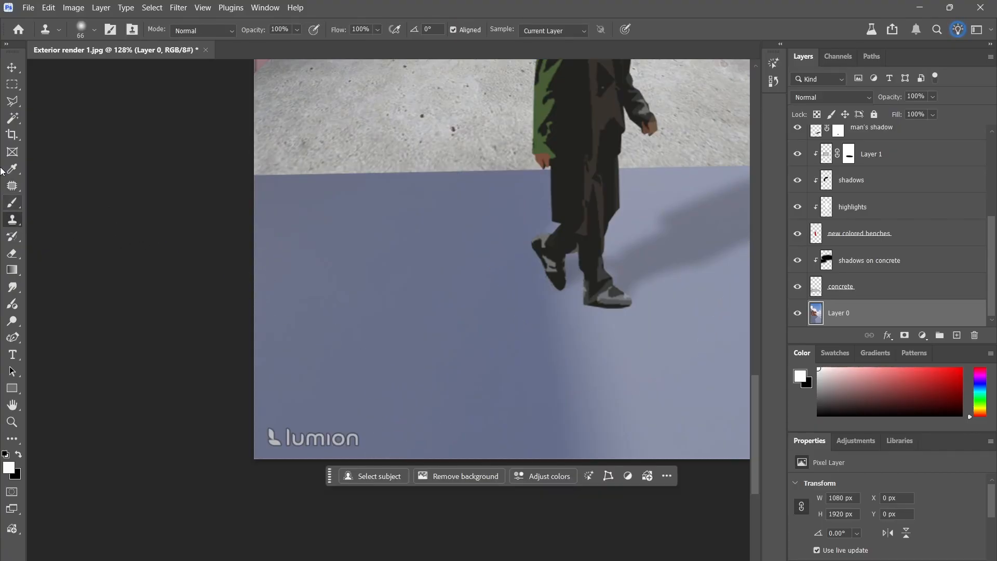
mouse_move(274, 435)
mouse_down()
mouse_move(338, 434)
mouse_move(309, 439)
mouse_up()
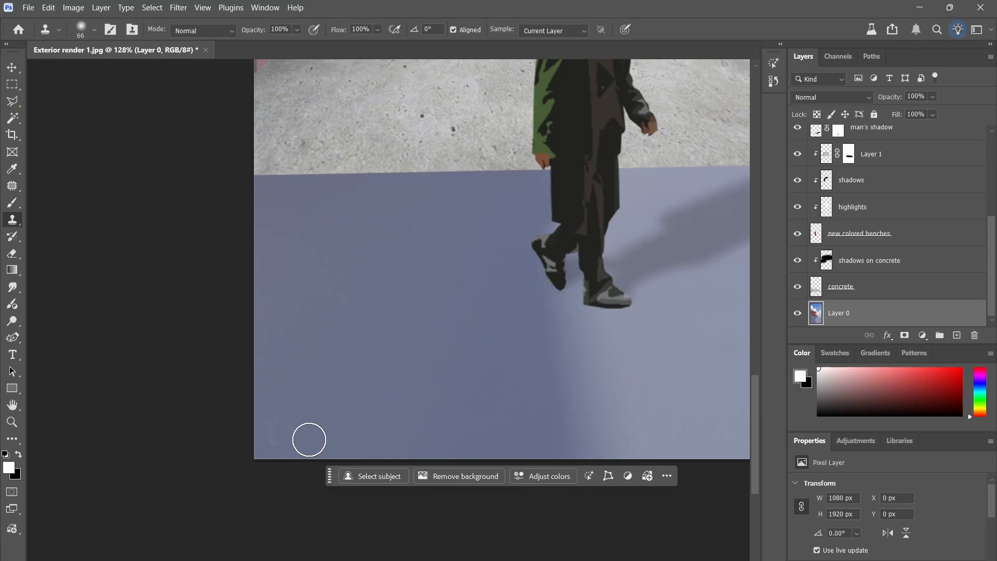
key(ctrl+z)
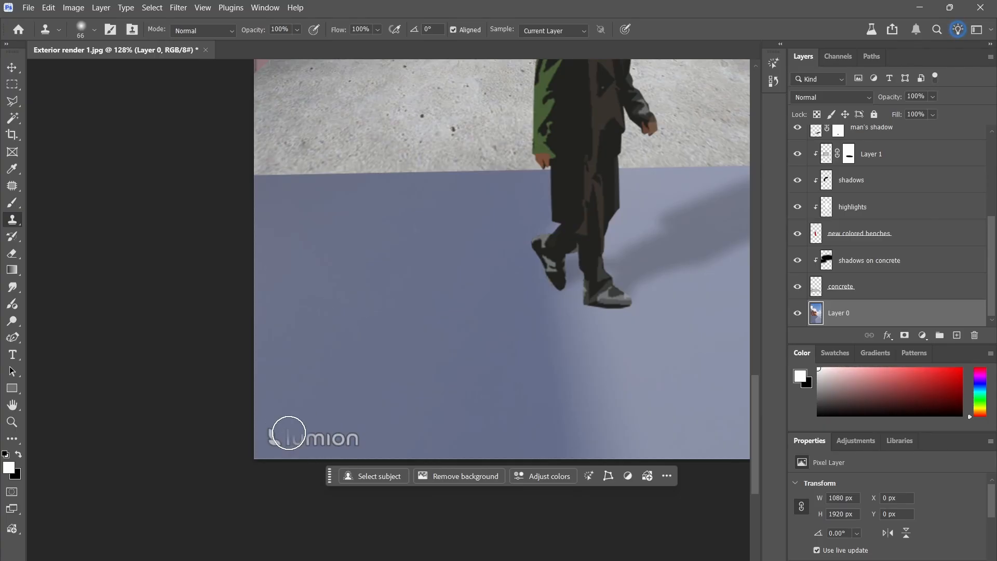
mouse_move(285, 430)
mouse_down()
mouse_move(340, 443)
mouse_move(344, 433)
mouse_up()
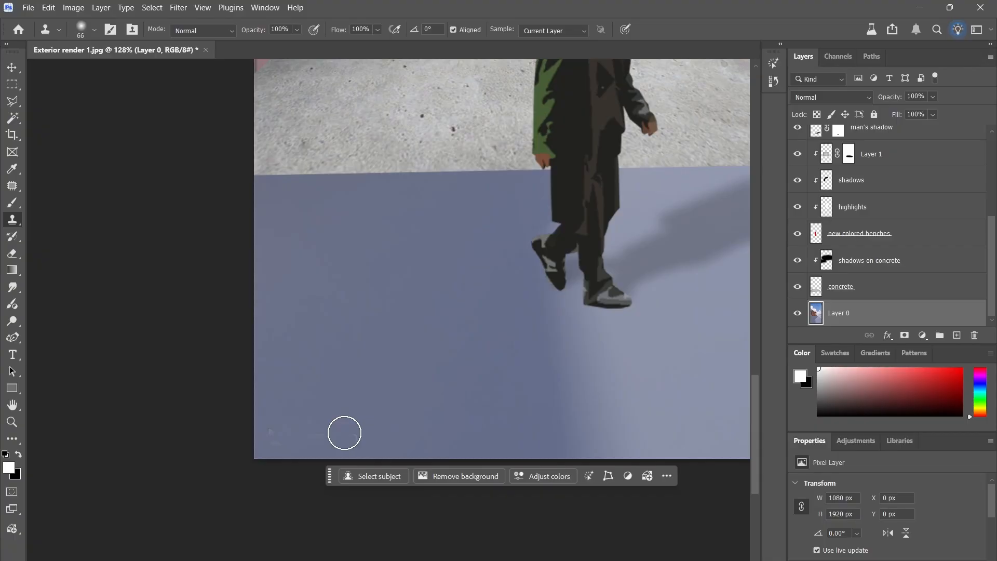
key(ctrl+z)
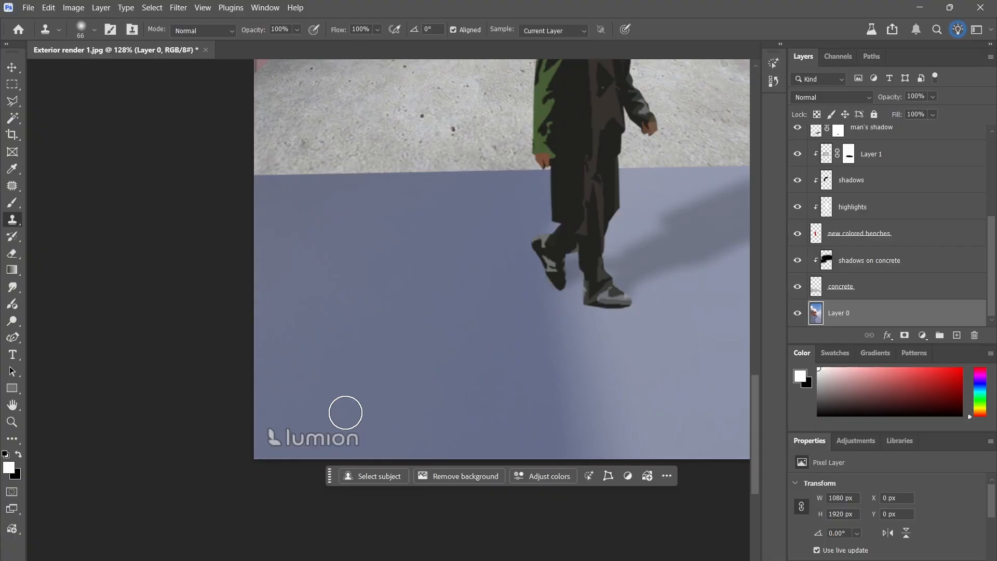
Patch the Lumion logo on Layer 0 with clean ground from just above it using the Patch tool, and clear the selection.
key(ctrl+z)
key(ctrl+d)
key(j)
alt+scroll(325, 450, up, 2)
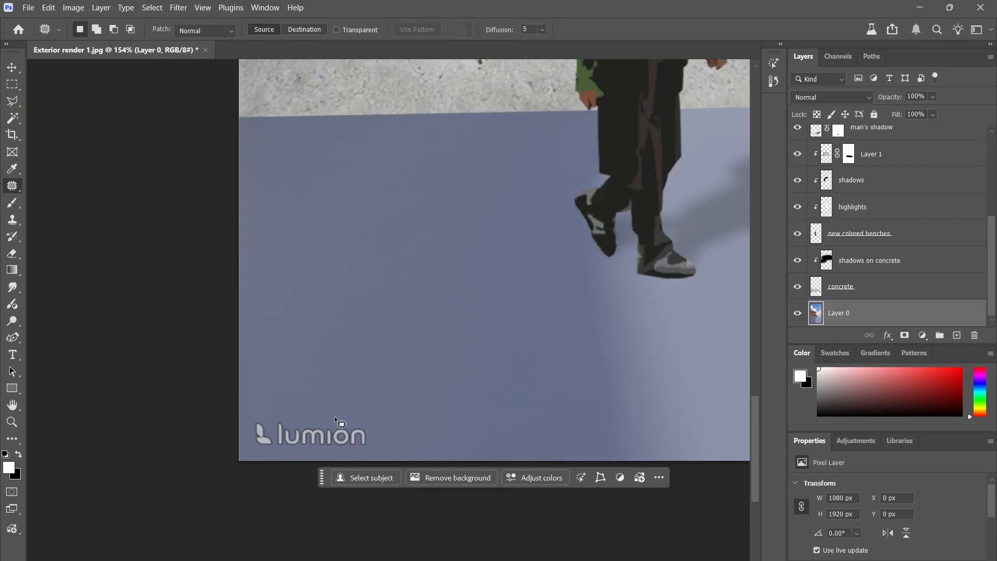
mouse_move(334, 416)
mouse_down()
mouse_move(257, 415)
mouse_move(395, 449)
mouse_move(337, 411)
mouse_move(383, 351)
mouse_up()
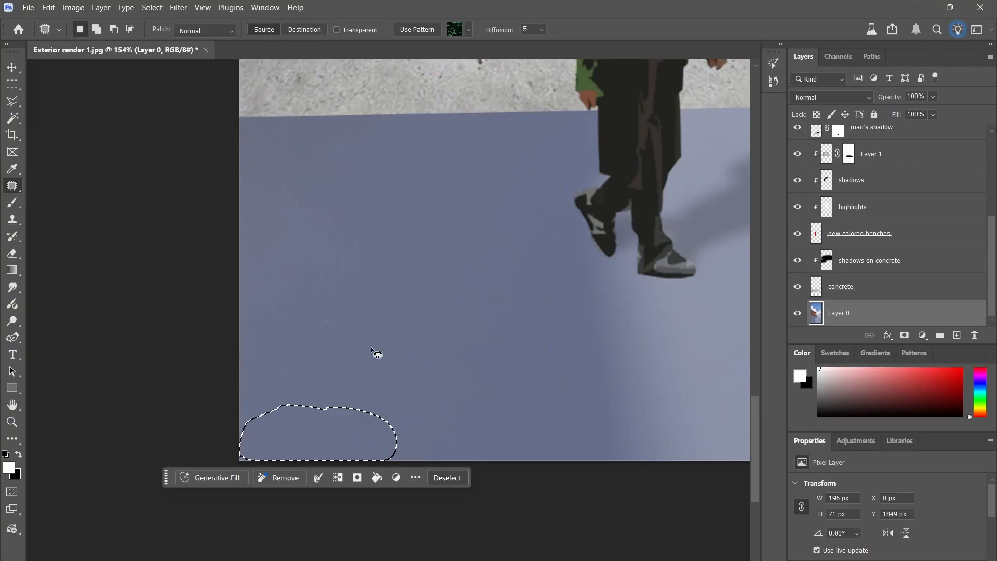
key(ctrl+d)
alt+scroll(384, 352, down, 4)
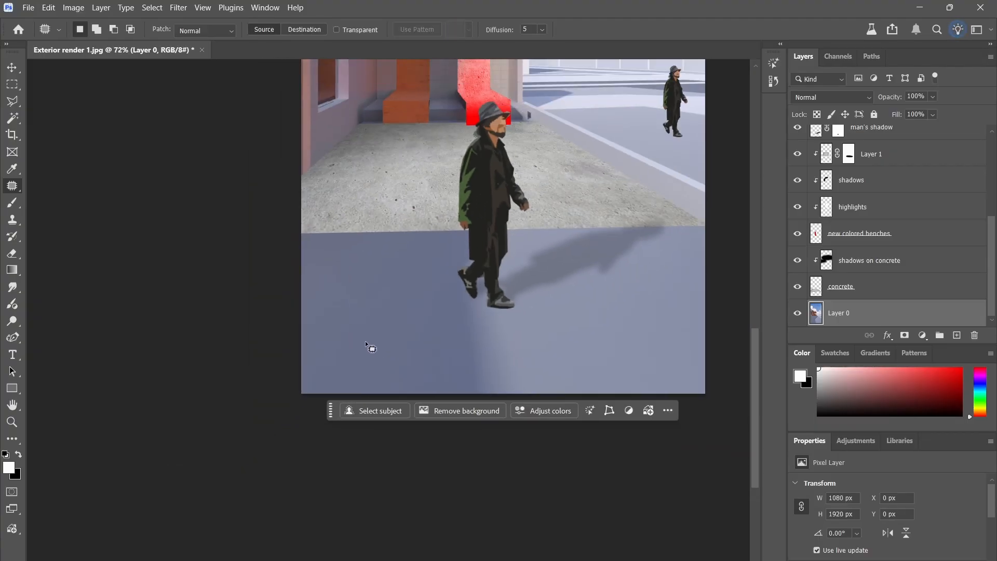
Patch out a dark speck on the concrete layer's floor near the man with clean concrete, and clear the selection.
click(893, 288)
alt+scroll(432, 195, up, 4)
alt+scroll(377, 195, up, 3)
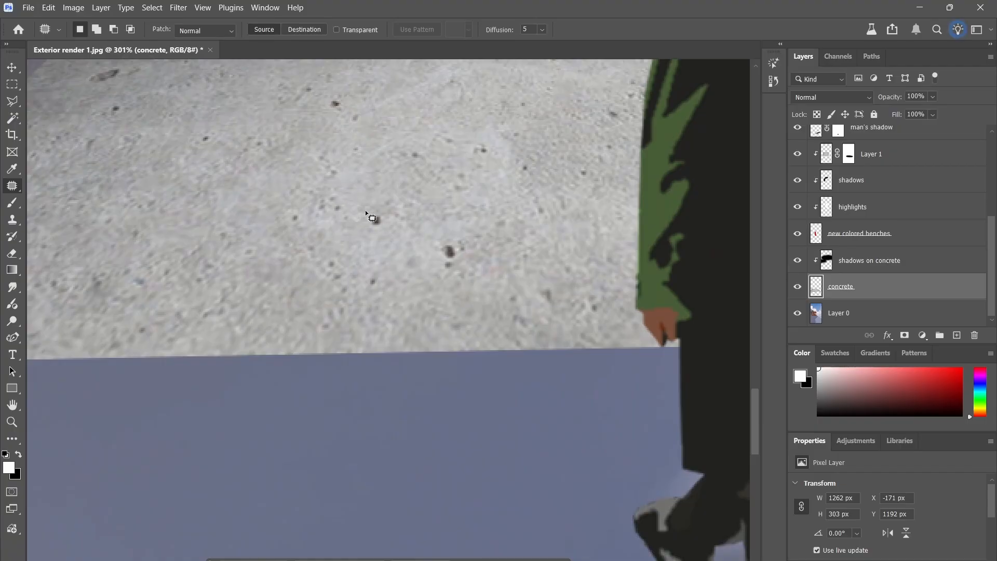
mouse_move(380, 221)
mouse_down()
mouse_move(345, 275)
mouse_move(308, 263)
mouse_move(307, 248)
mouse_move(284, 249)
mouse_up()
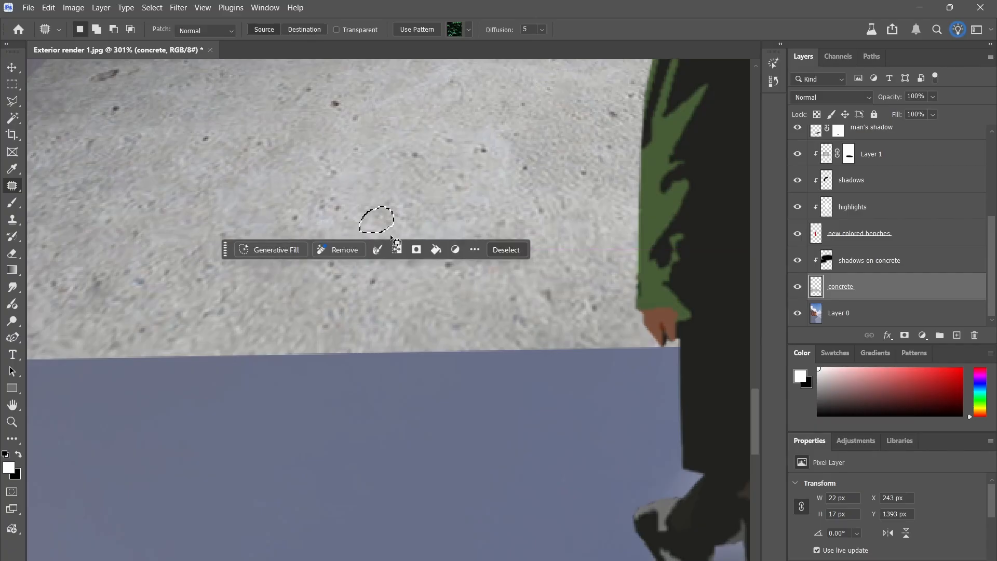
click(427, 202)
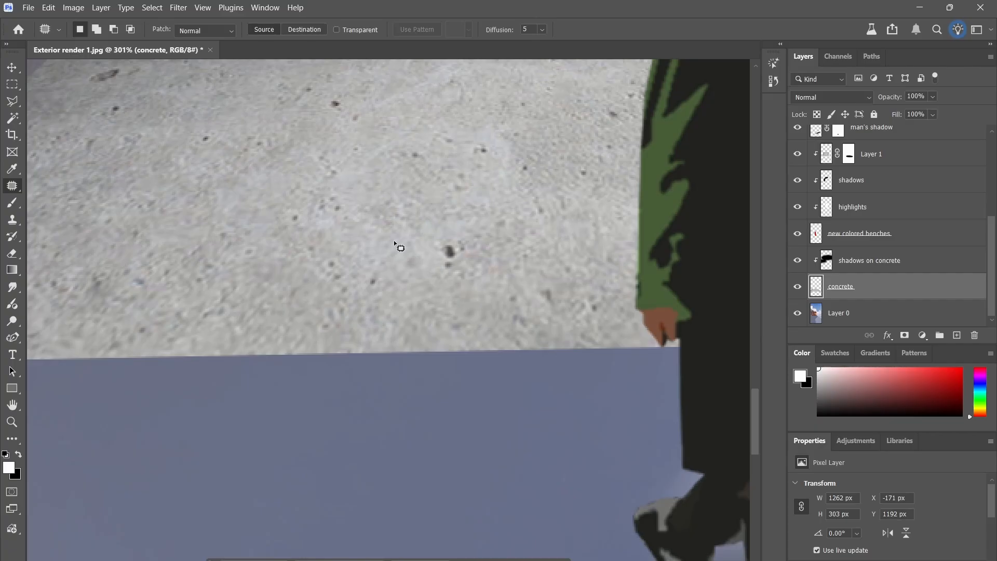
key(ctrl+0)
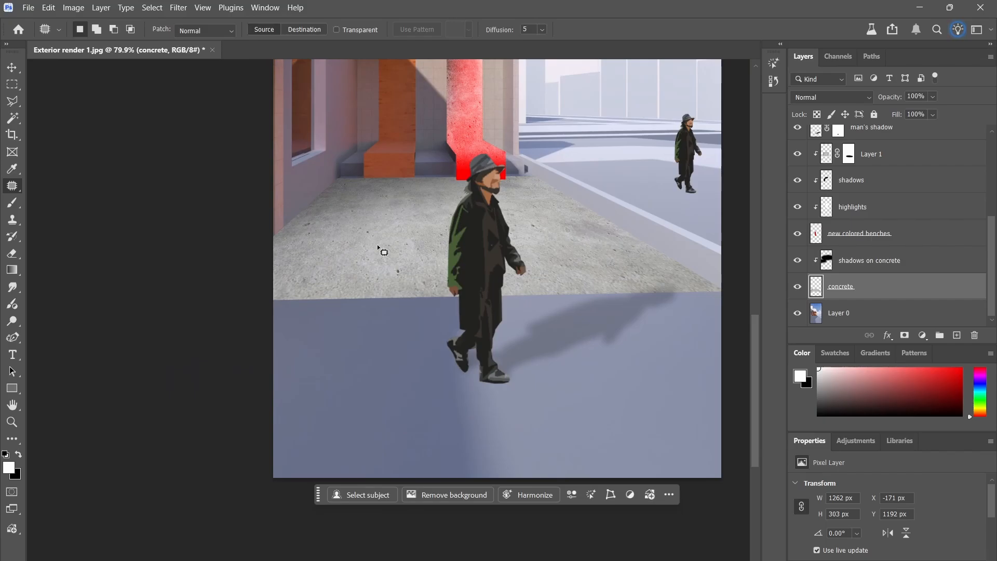
Export the composite as the JPG Exterior render 1 at 1080 x 1920 px, accepting the loss of layer information.
click(28, 9)
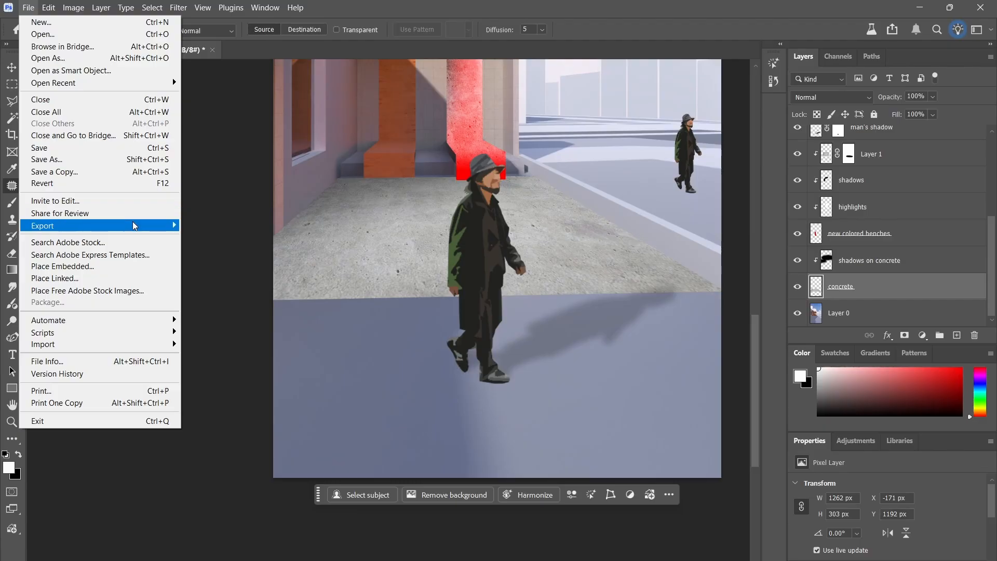
mouse_move(134, 223)
click(200, 240)
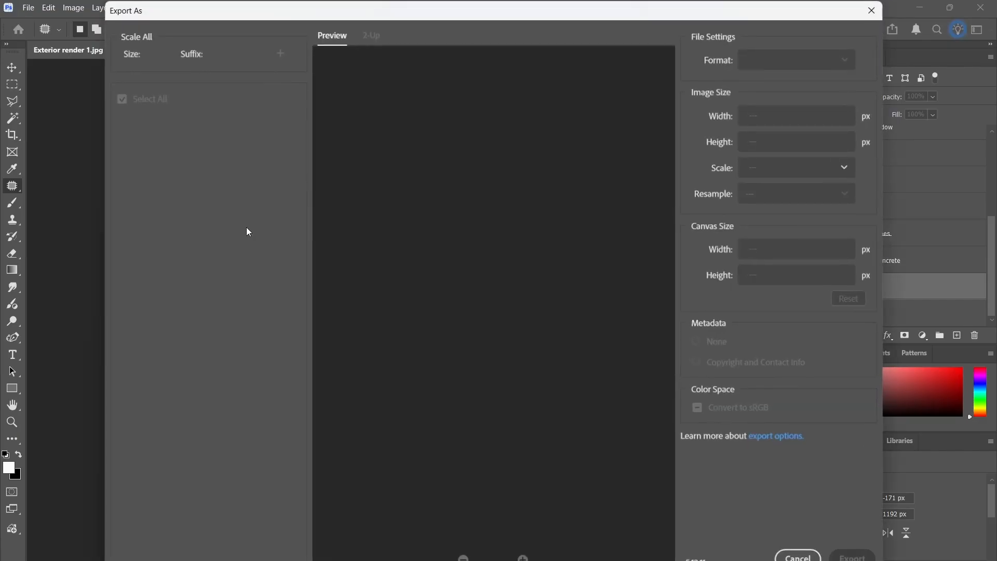
click(853, 557)
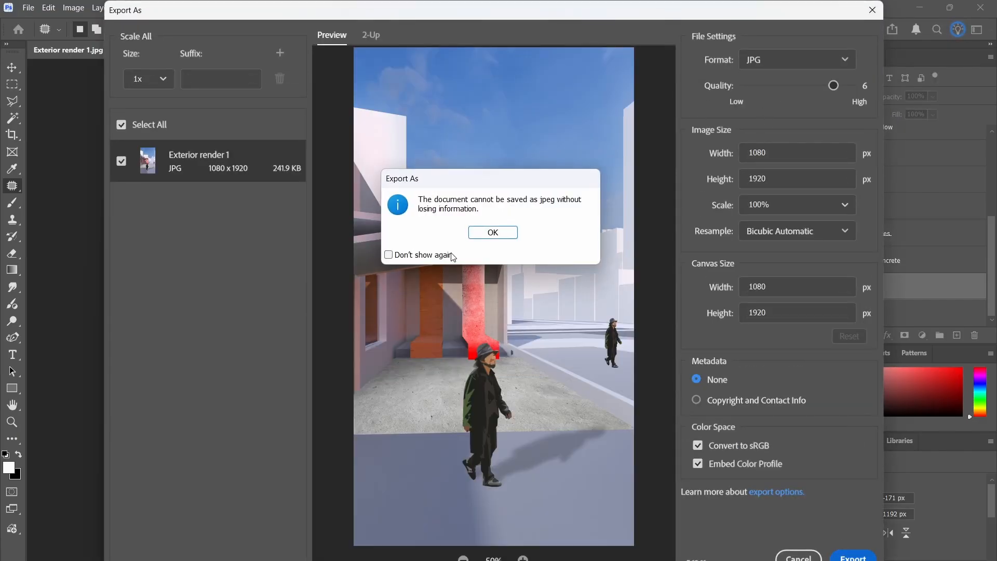
click(493, 232)
click(156, 105)
click(607, 407)
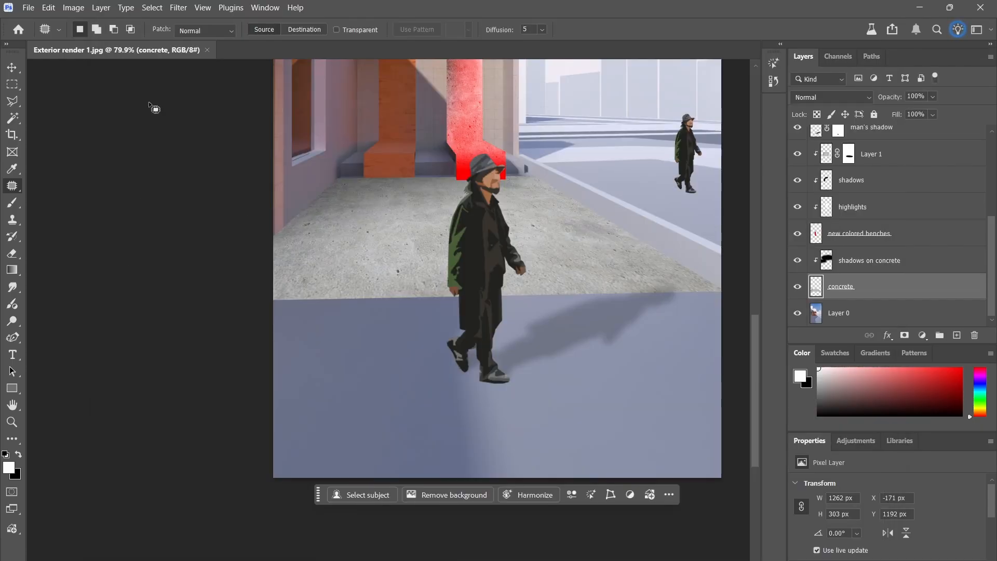
Open the exported flattened image Exterior render 1 from the Desktop folder.
click(28, 8)
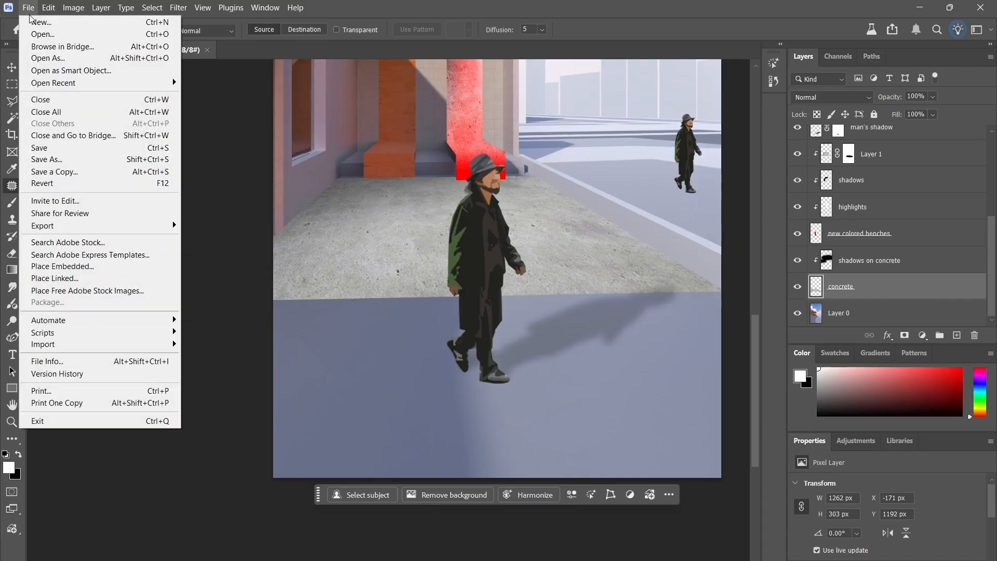
click(37, 34)
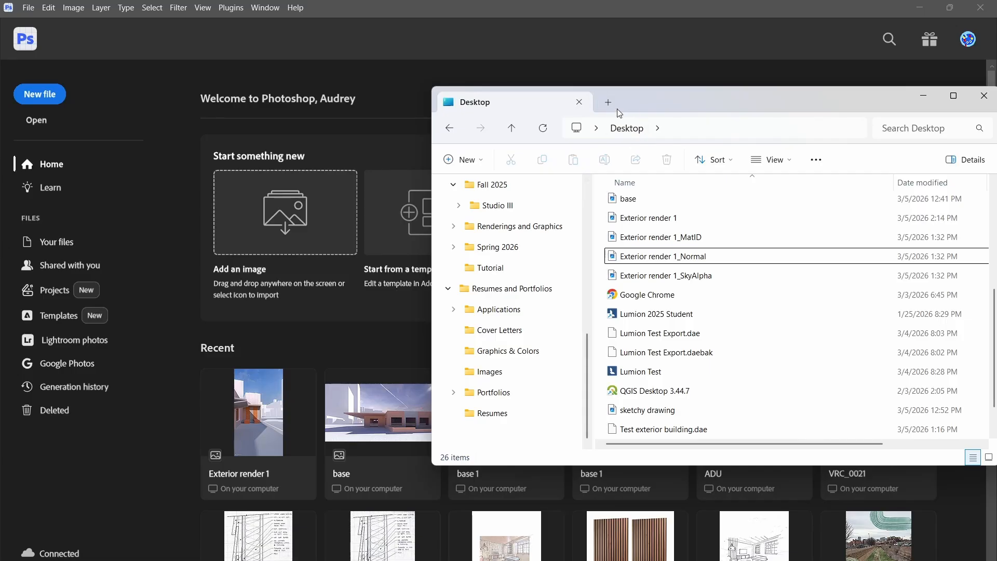
drag(617, 108, 622, 84)
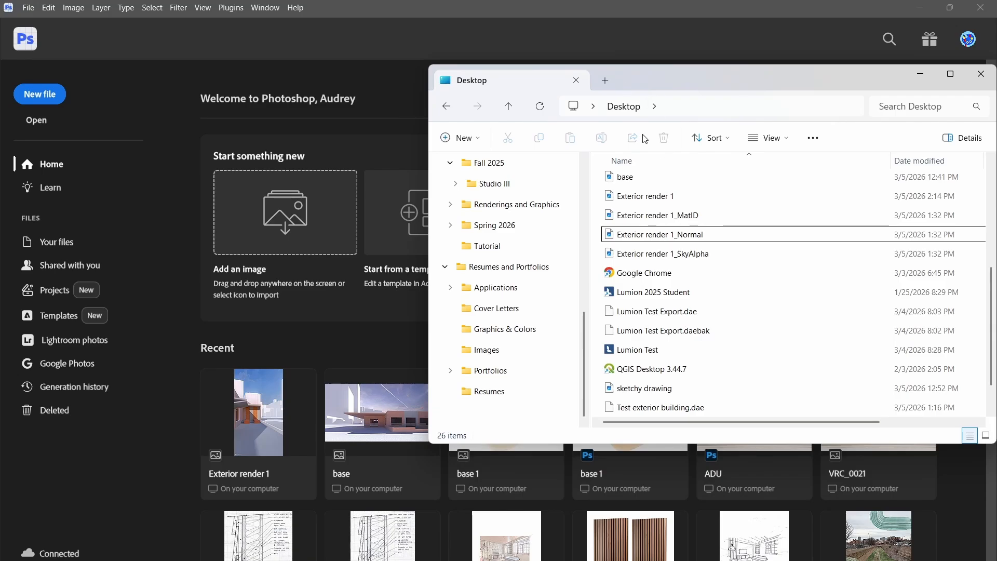
scroll(688, 283, down, 1)
scroll(650, 312, up, 3)
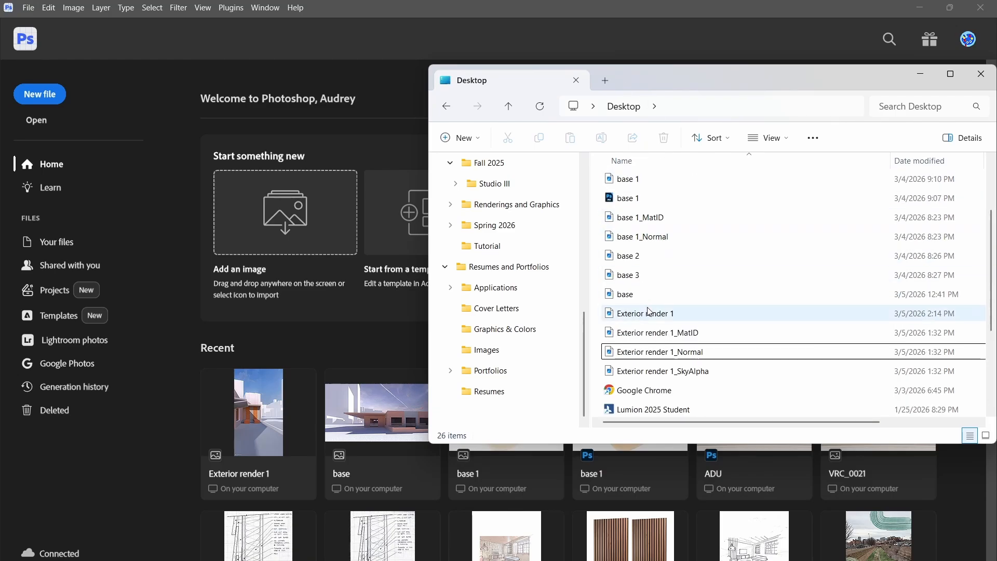
drag(650, 312, 338, 266)
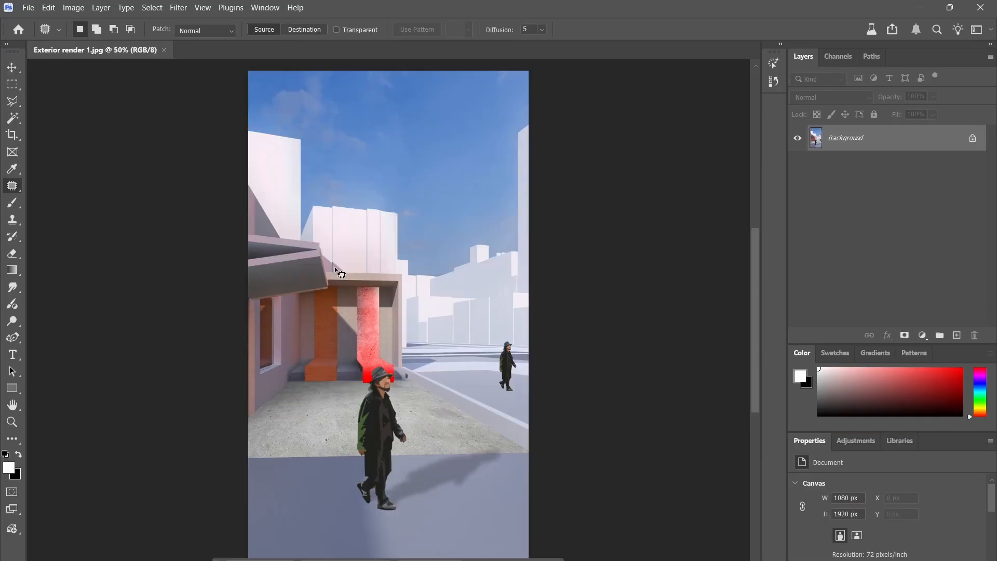
In the Camera Raw Filter, set Exposure +0.50, Contrast +16, Highlights -49, Shadows +13, Blacks -18, Vibrance +21 and Saturation -8.
key(v)
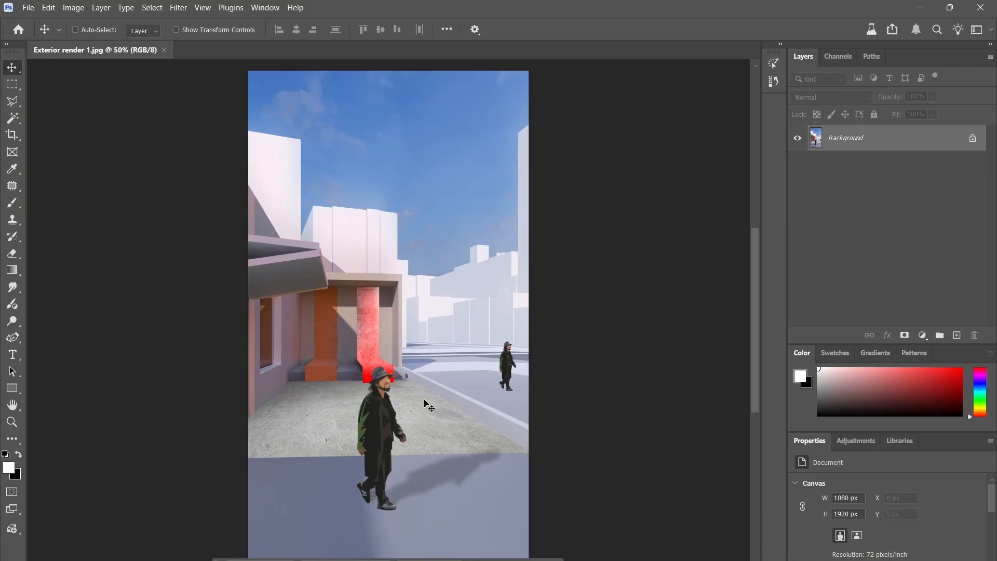
middle_drag(435, 403, 454, 382)
click(176, 11)
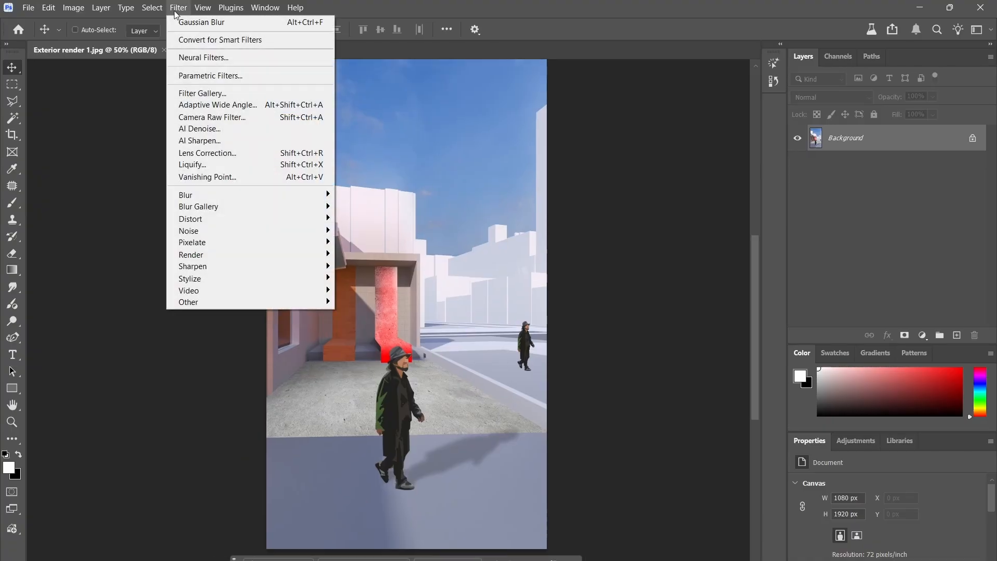
click(211, 120)
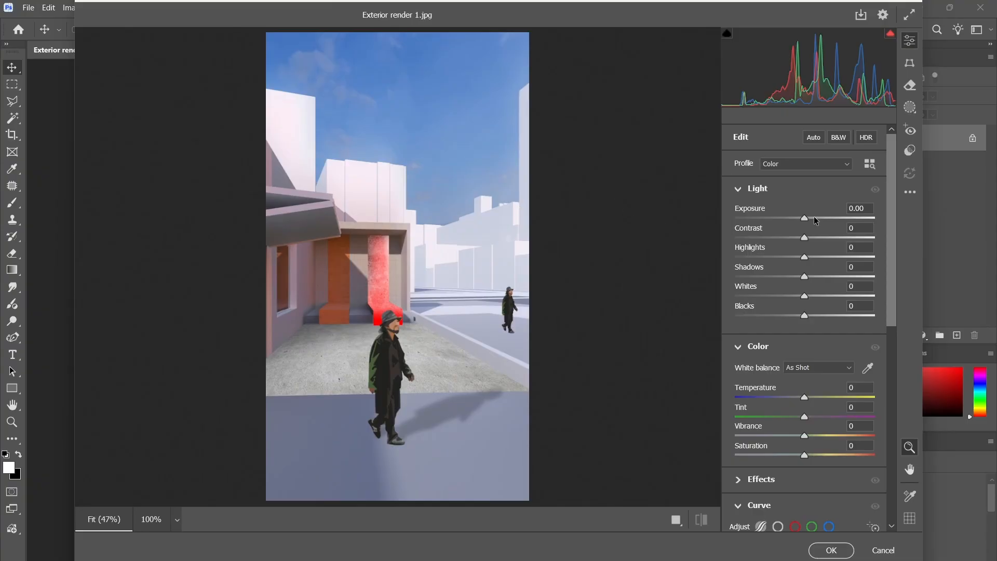
drag(805, 219, 814, 276)
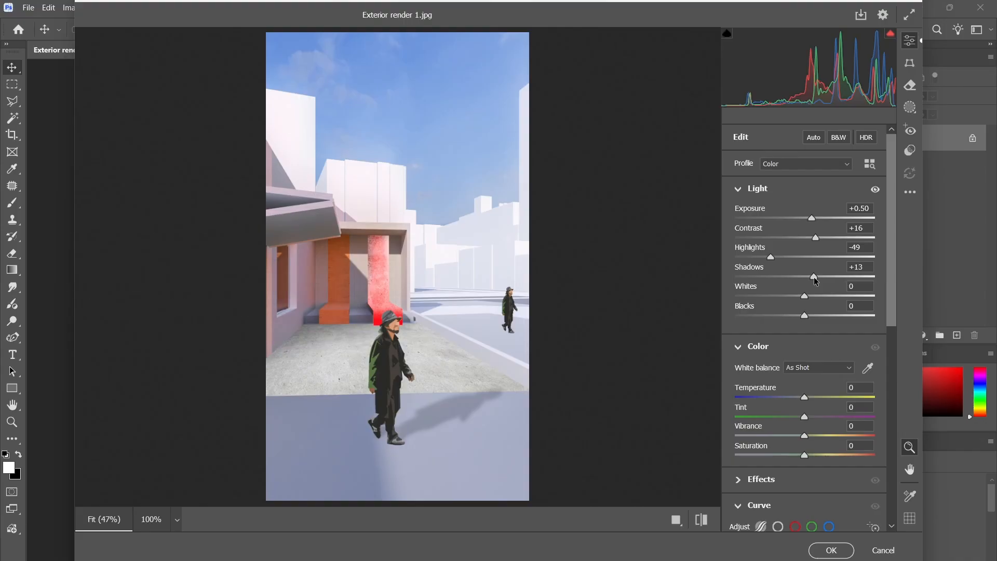
drag(804, 315, 791, 315)
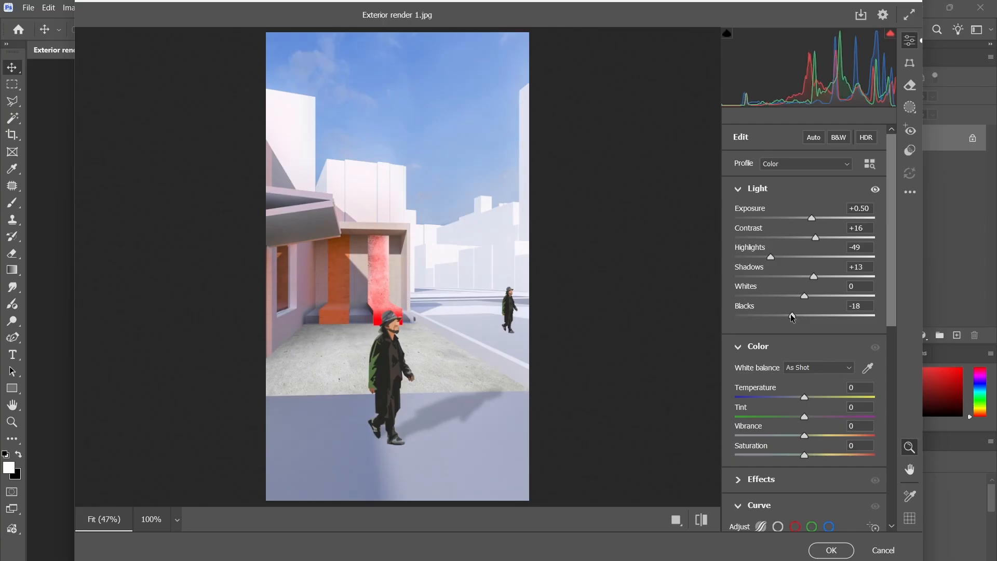
drag(804, 436, 799, 455)
Shape the parametric tone curve with Lights +15 and Darks -54, and apply the Camera Raw adjustments to the background.
scroll(728, 407, down, 5)
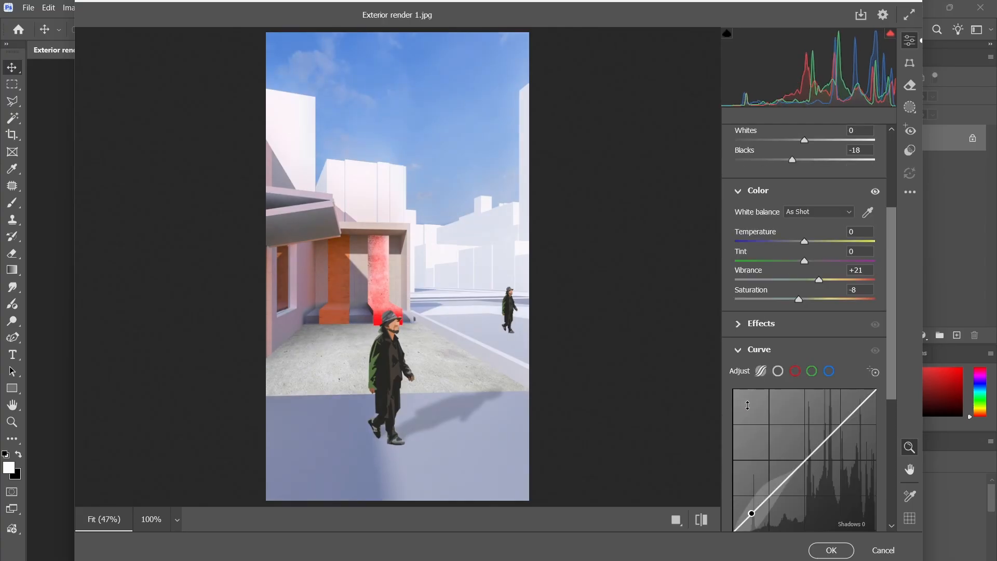
drag(784, 403, 807, 380)
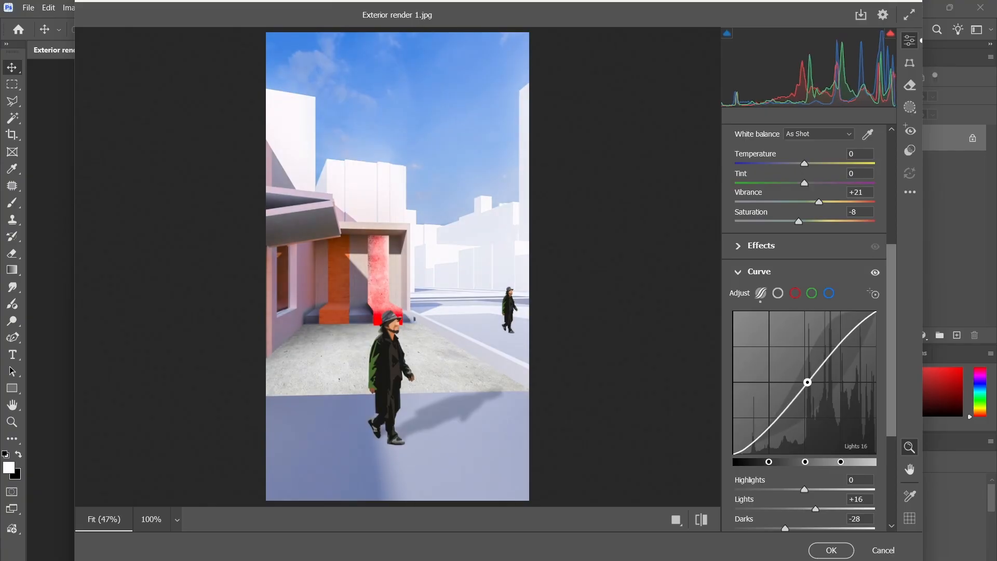
drag(779, 422, 783, 434)
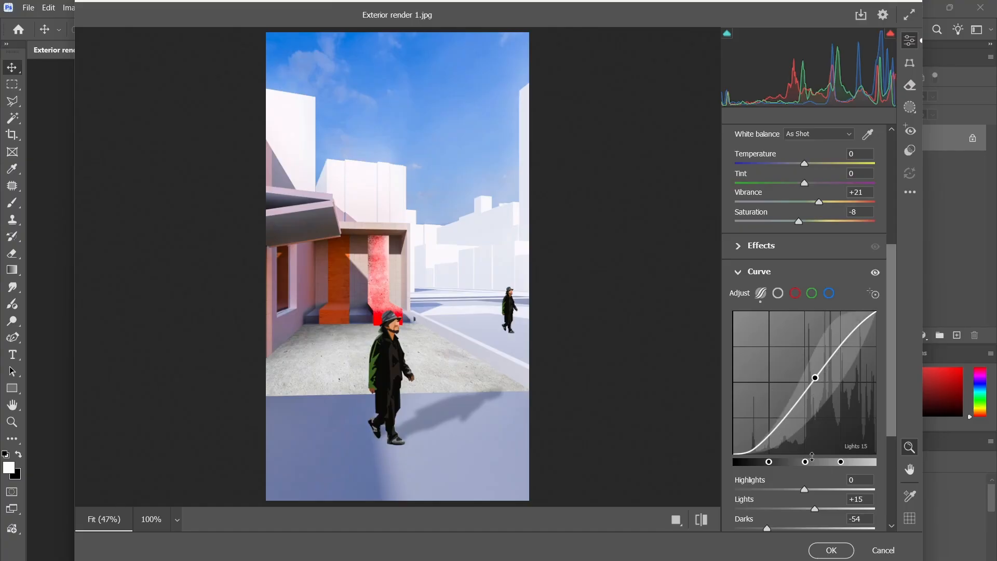
click(837, 551)
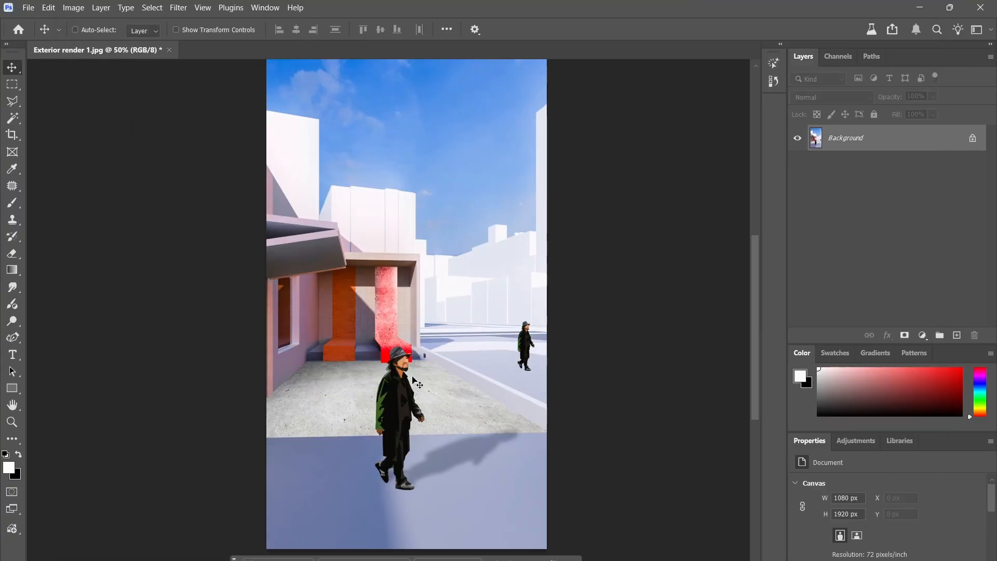